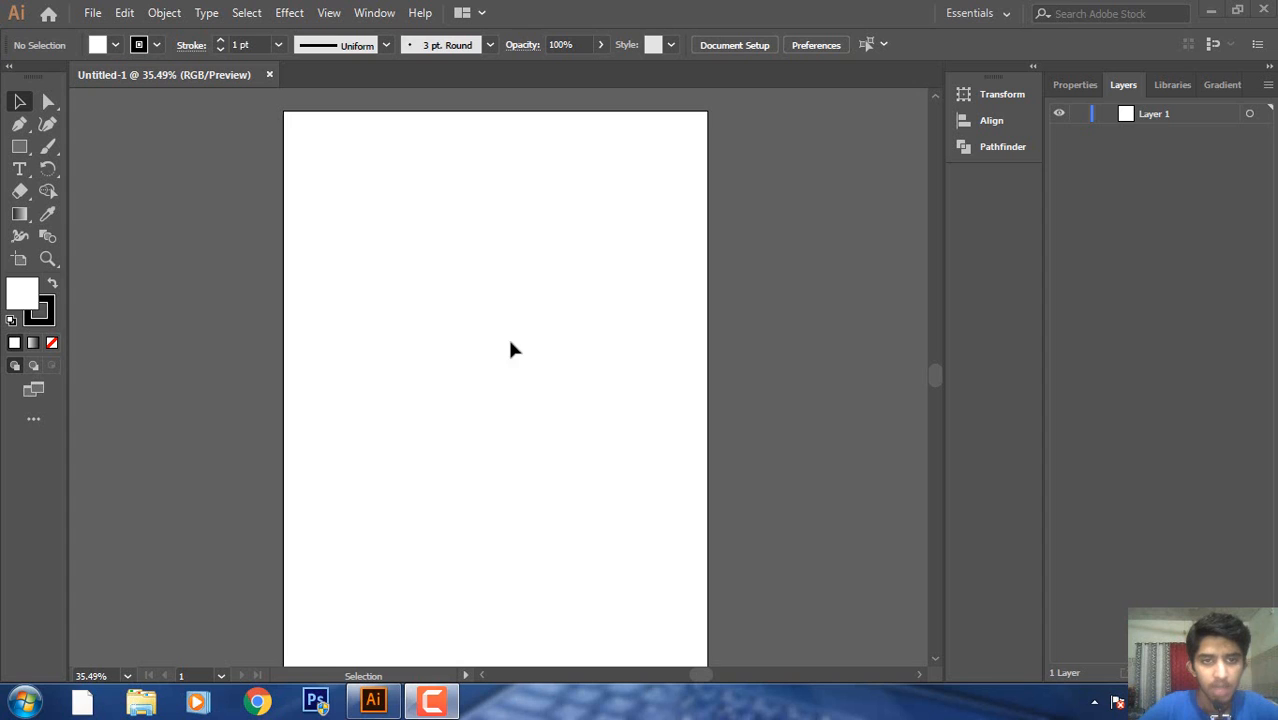
# Place a new point text object near the top of the artboard and bring its placeholder text into close view.
pyautogui.click(20, 170)
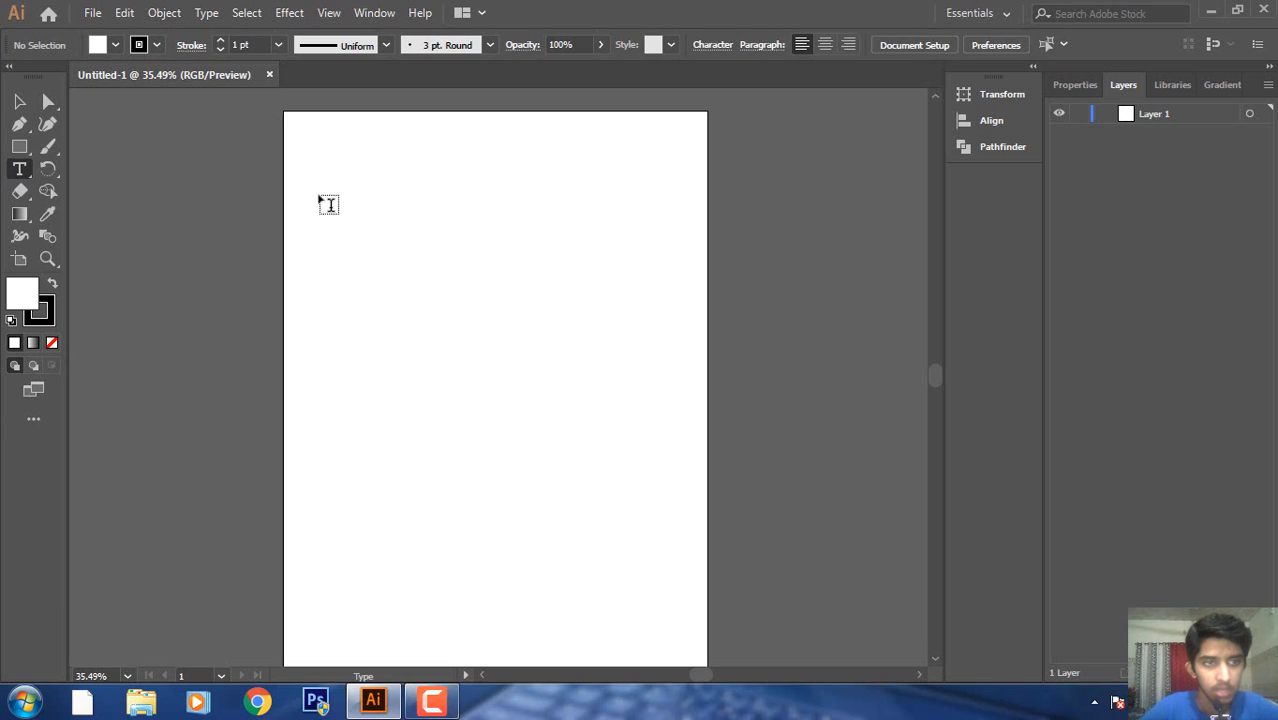
pyautogui.click(403, 175)
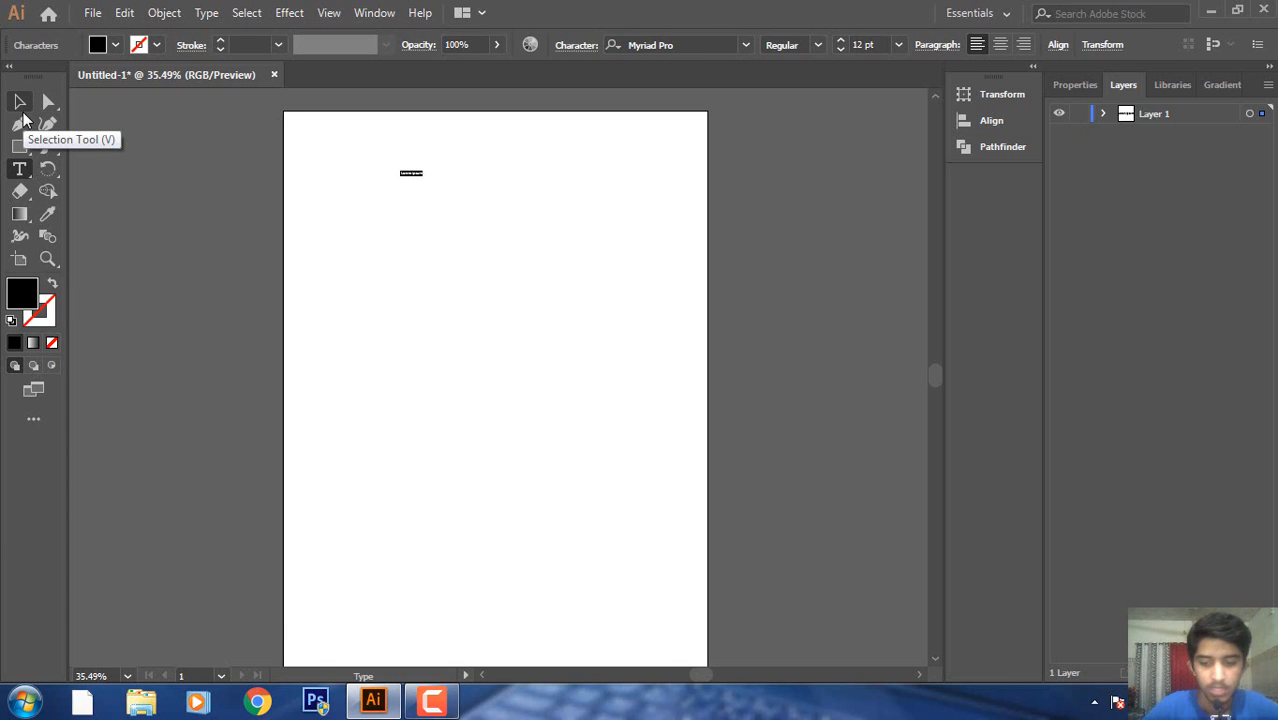
pyautogui.hotkey('ctrl', '1')
pyautogui.hotkey('ctrl', '=')
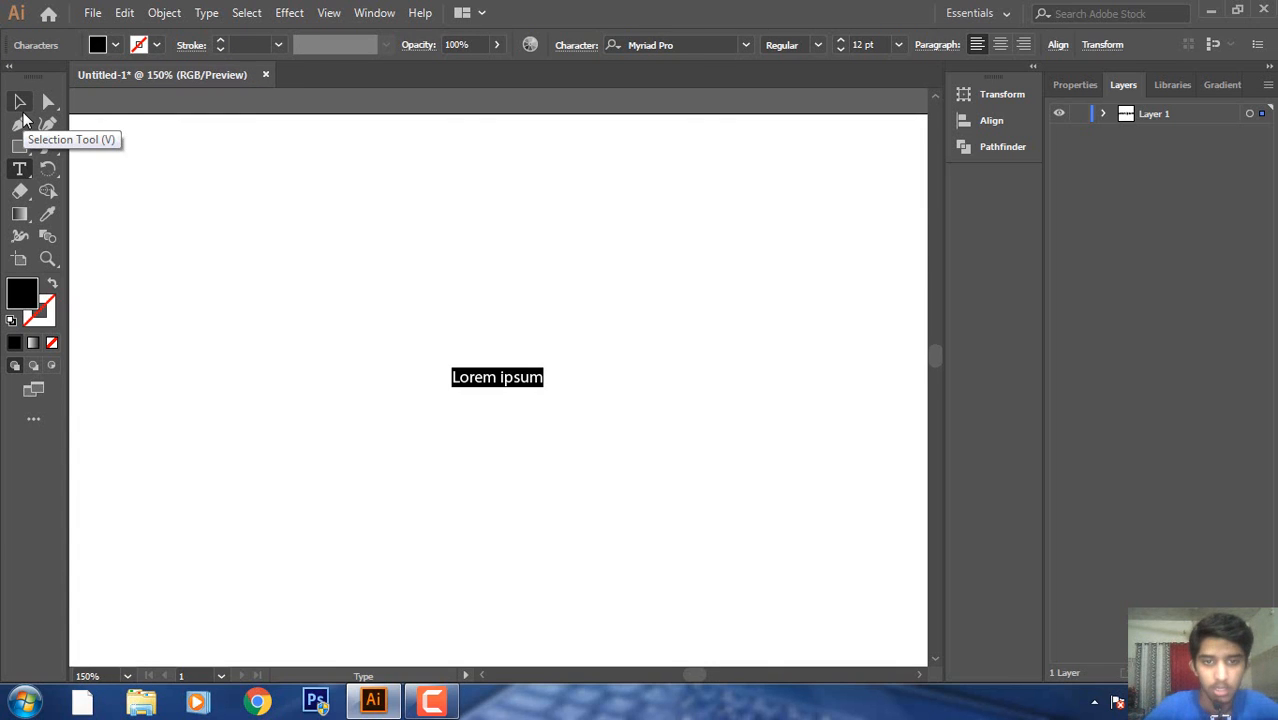
pyautogui.hotkey('ctrl', '=')
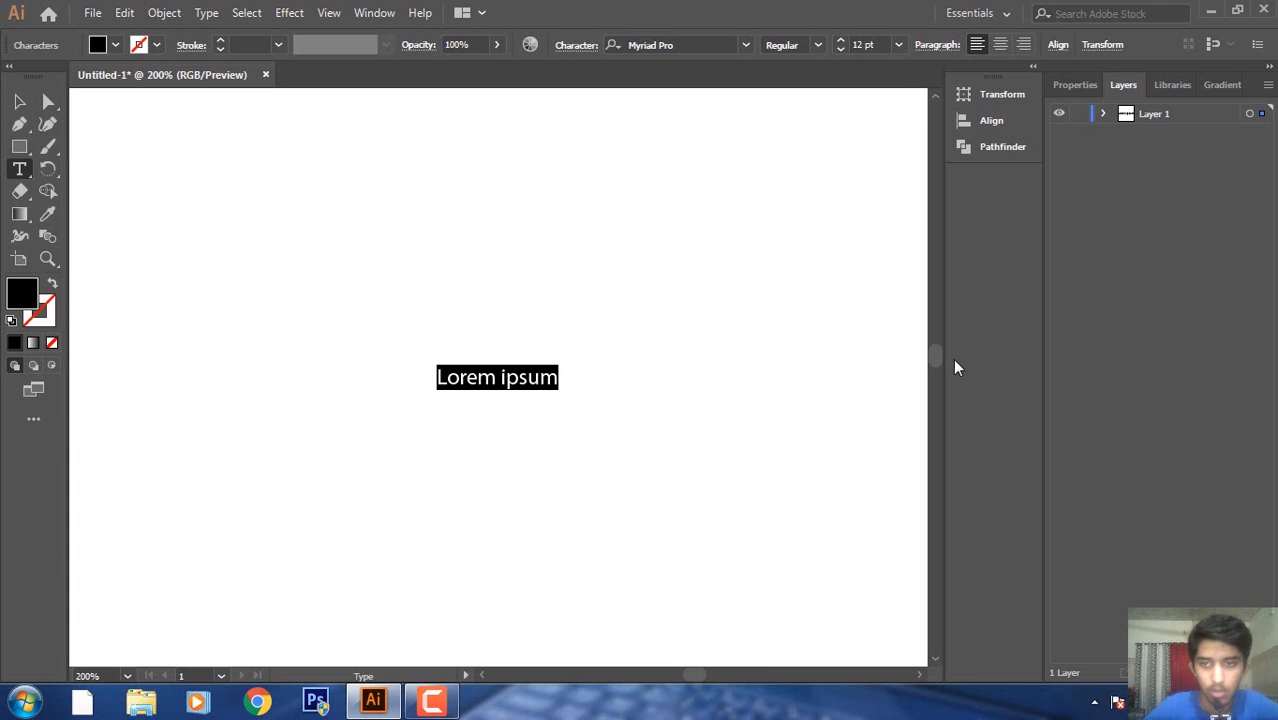
pyautogui.moveTo(934, 355); pyautogui.dragTo(937, 358)
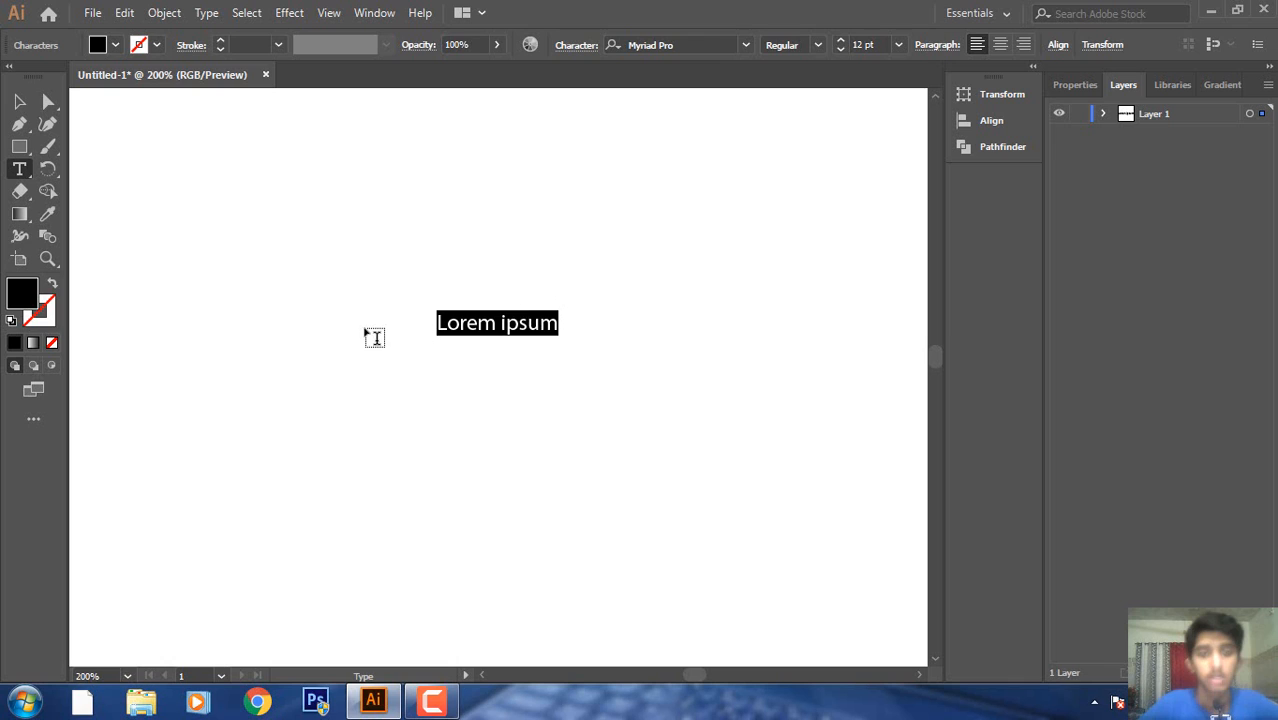
# Replace the "Lorem ipsum" placeholder text with "Test" and finish text editing.
pyautogui.click(556, 323)
pyautogui.press('BackSpace')
pyautogui.press('BackSpace')
pyautogui.press('BackSpace')
pyautogui.press('BackSpace')
pyautogui.press('BackSpace')
pyautogui.press('BackSpace')
pyautogui.press('BackSpace')
pyautogui.press('BackSpace')
pyautogui.press('BackSpace')
pyautogui.press('BackSpace')
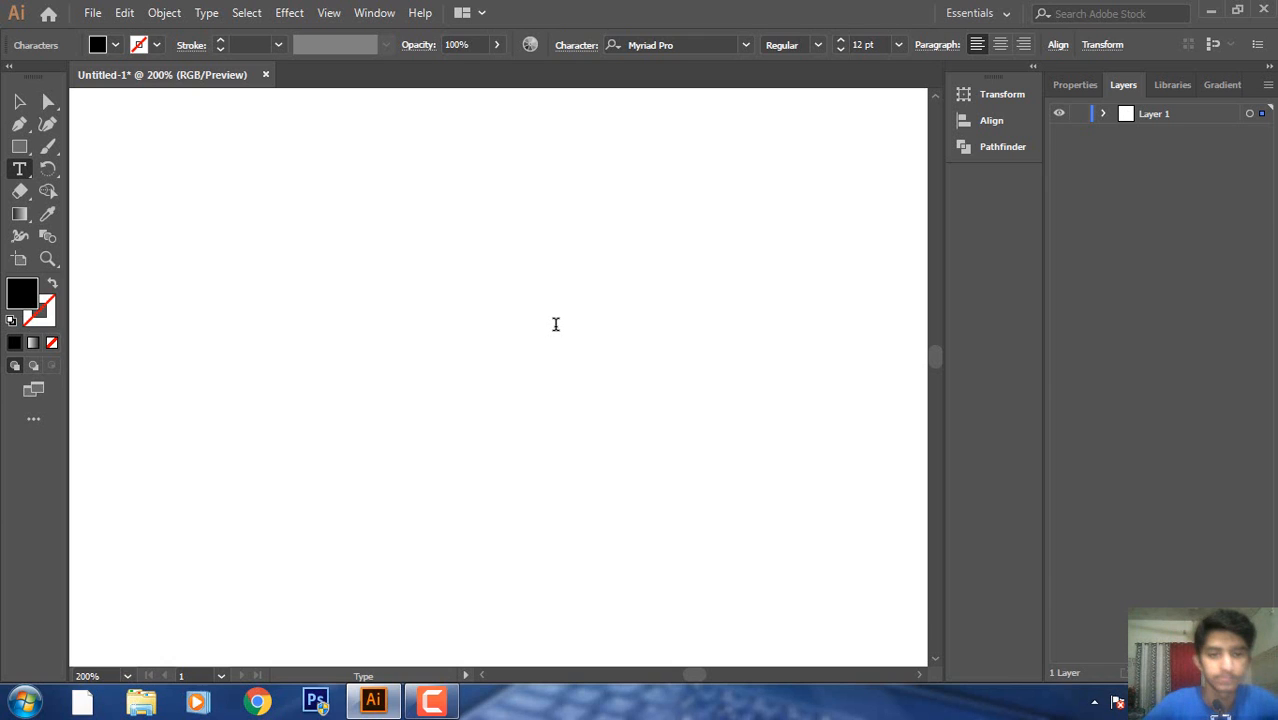
pyautogui.write('T')
pyautogui.press('BackSpace')
pyautogui.press('BackSpace')
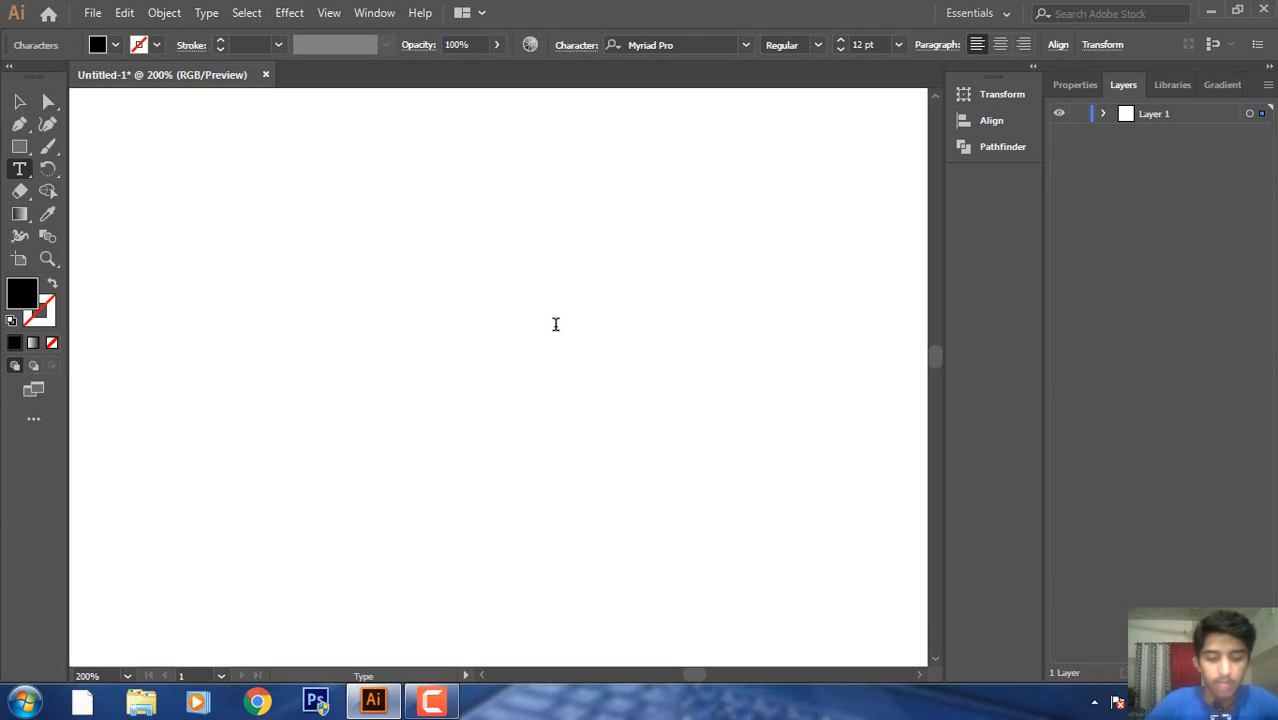
pyautogui.write('Ted')
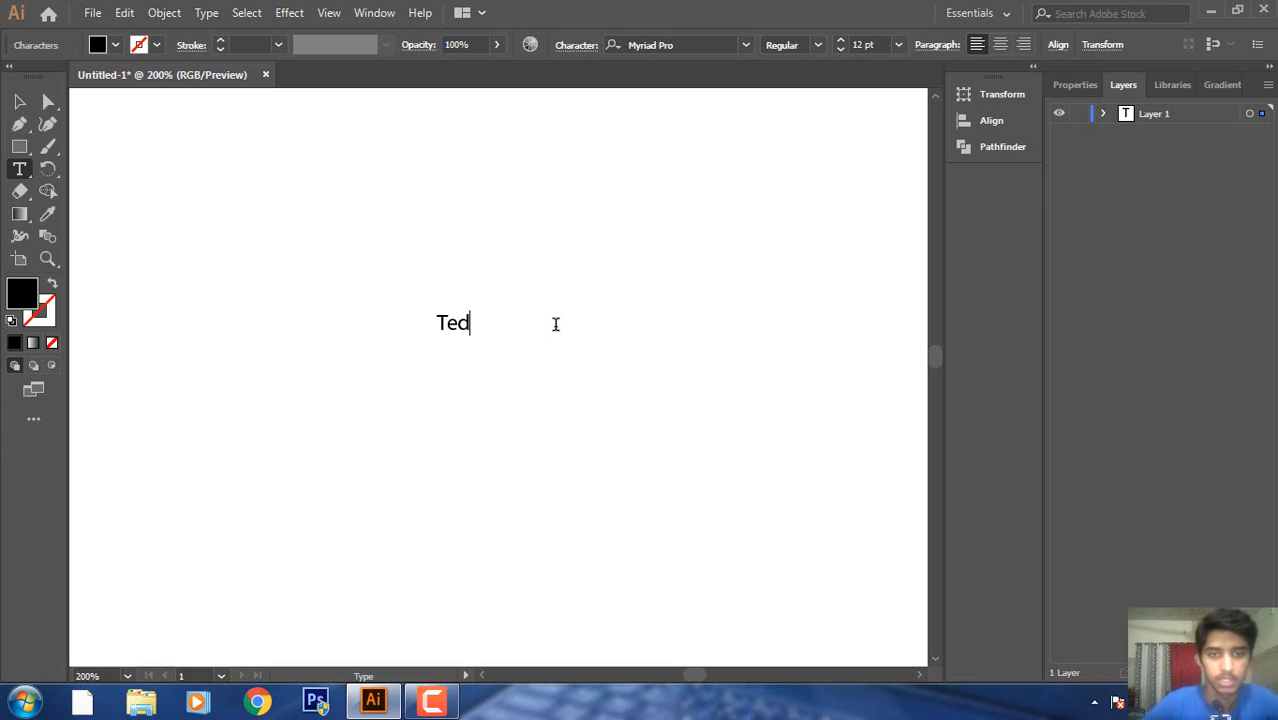
pyautogui.write('tt')
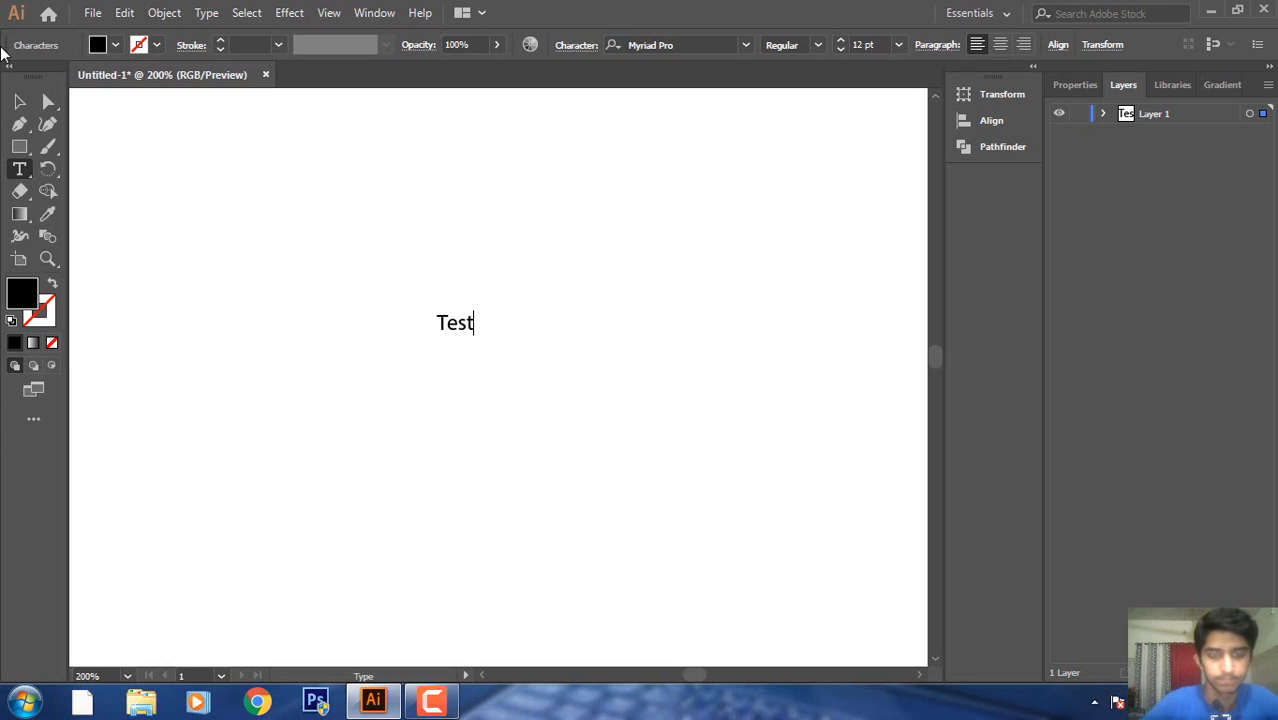
pyautogui.press('Escape')
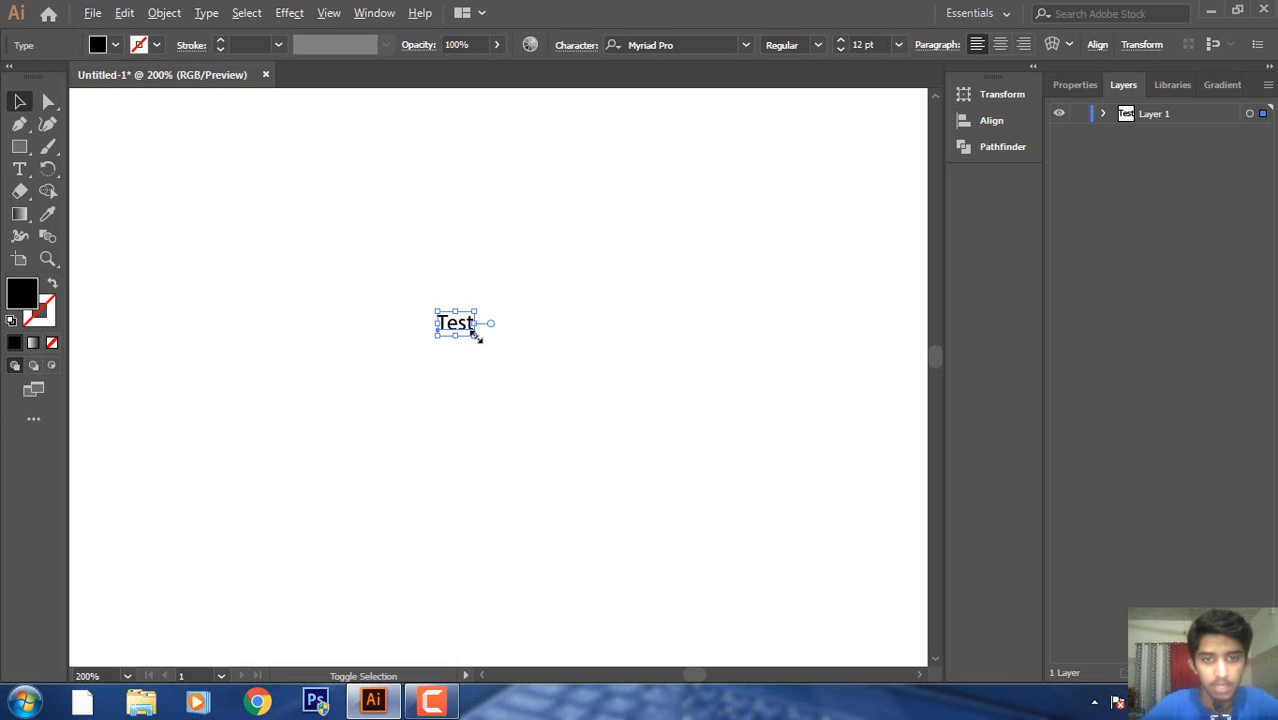
# Scale the "Test" text up freehand to about 100 pt and move it nearer the artboard's upper-left corner.
pyautogui.moveTo(479, 335); pyautogui.dragTo(608, 434)
pyautogui.hotkey('ctrl', '-')
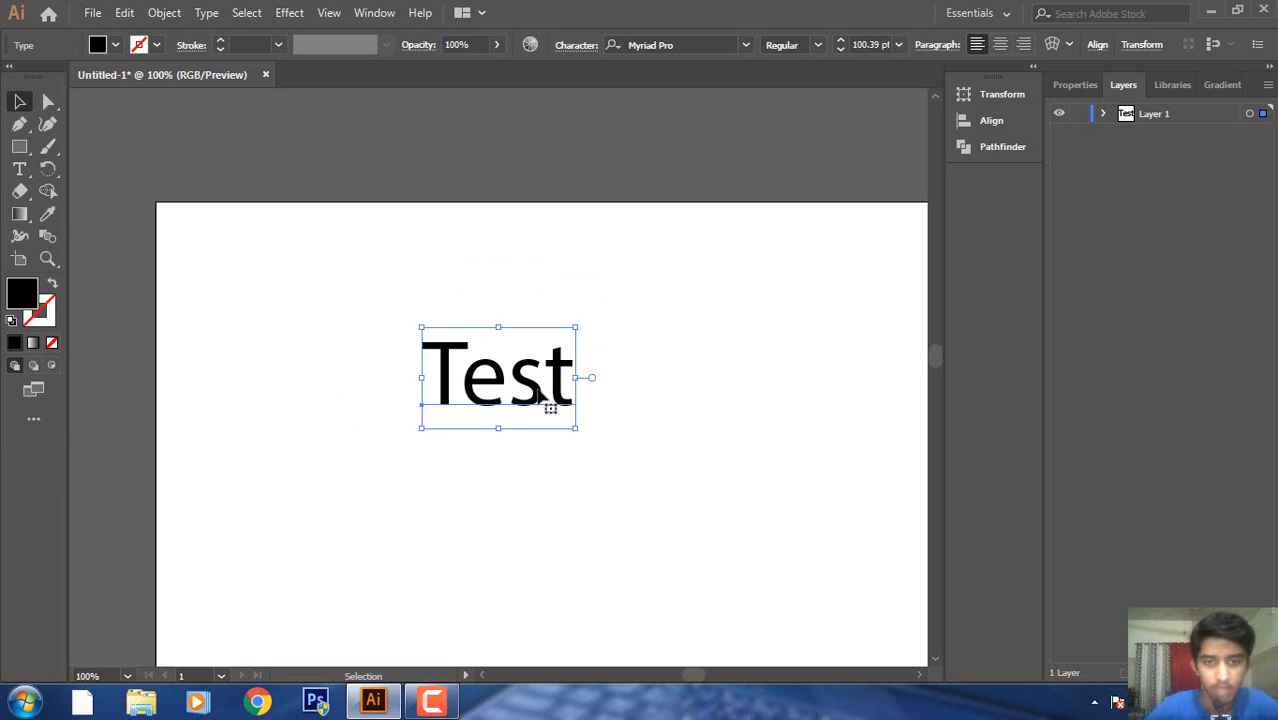
pyautogui.moveTo(551, 402); pyautogui.dragTo(568, 342)
pyautogui.moveTo(508, 375); pyautogui.dragTo(496, 319)
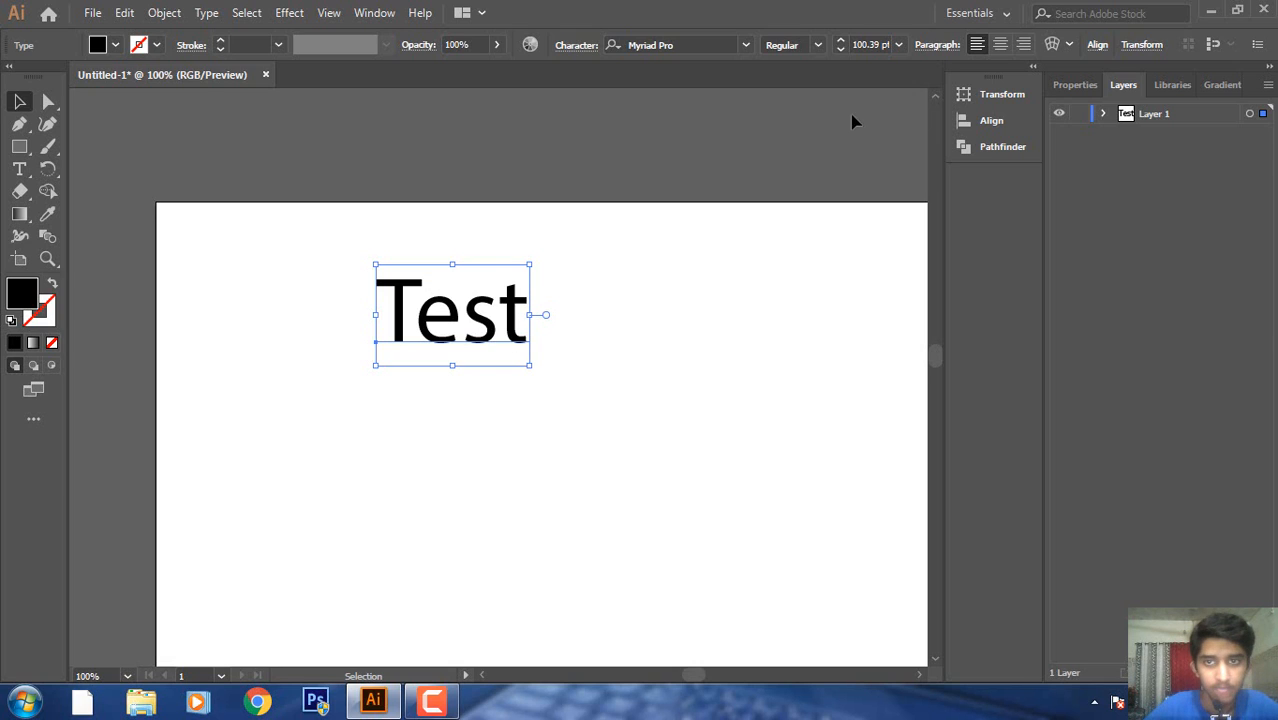
# Set the font size of the "Test" text to 72 pt.
pyautogui.click(897, 46)
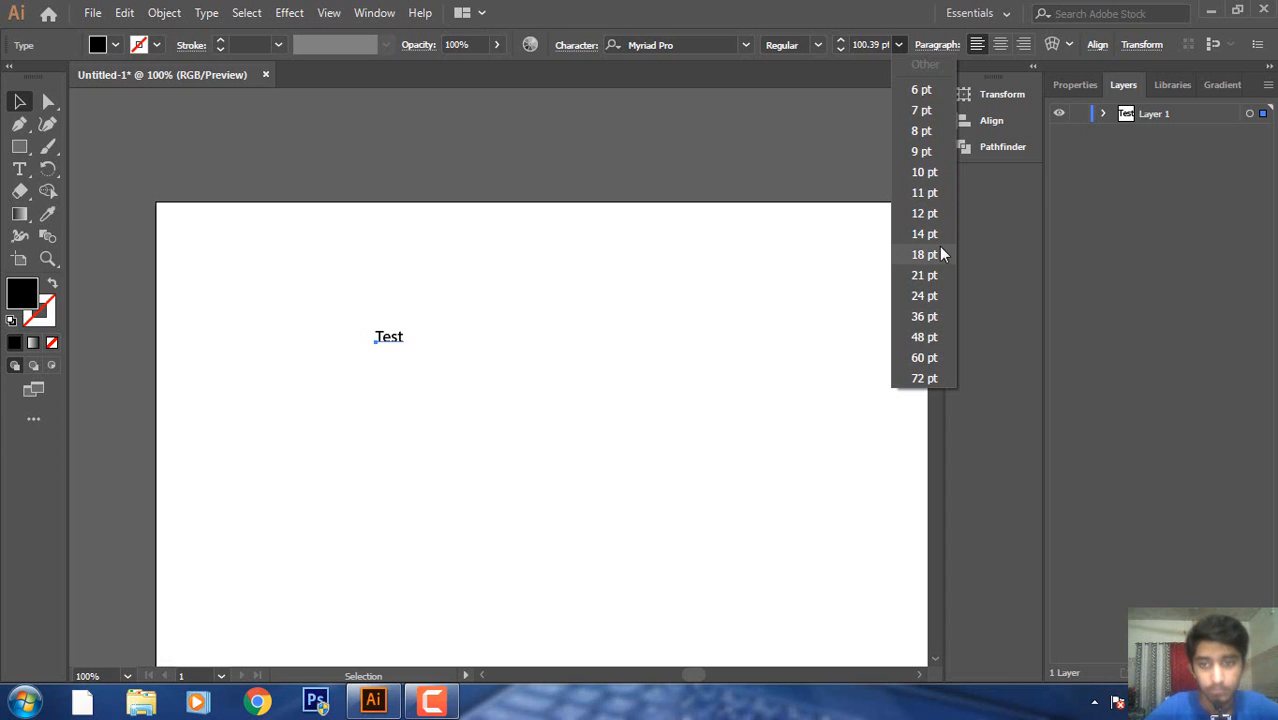
pyautogui.click(933, 377)
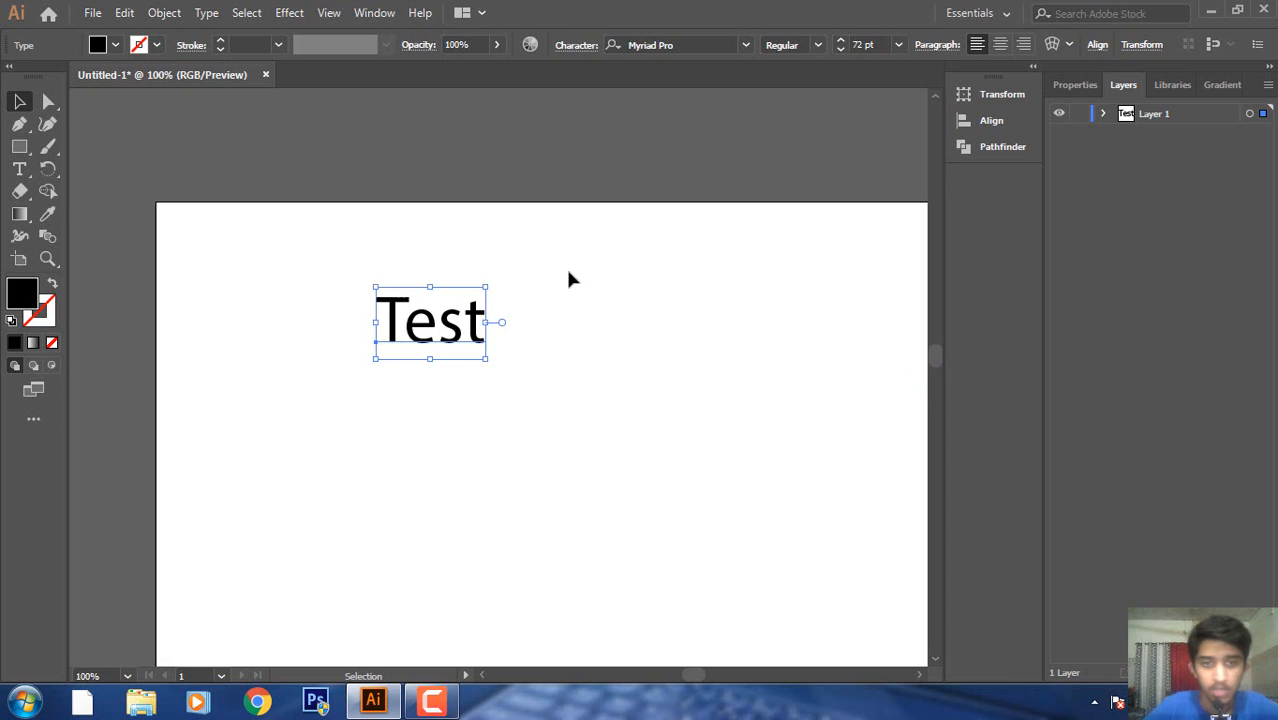
# Try stretching the "Test" text horizontally to more than twice its width, and undo the stretch.
pyautogui.moveTo(485, 323); pyautogui.dragTo(686, 355)
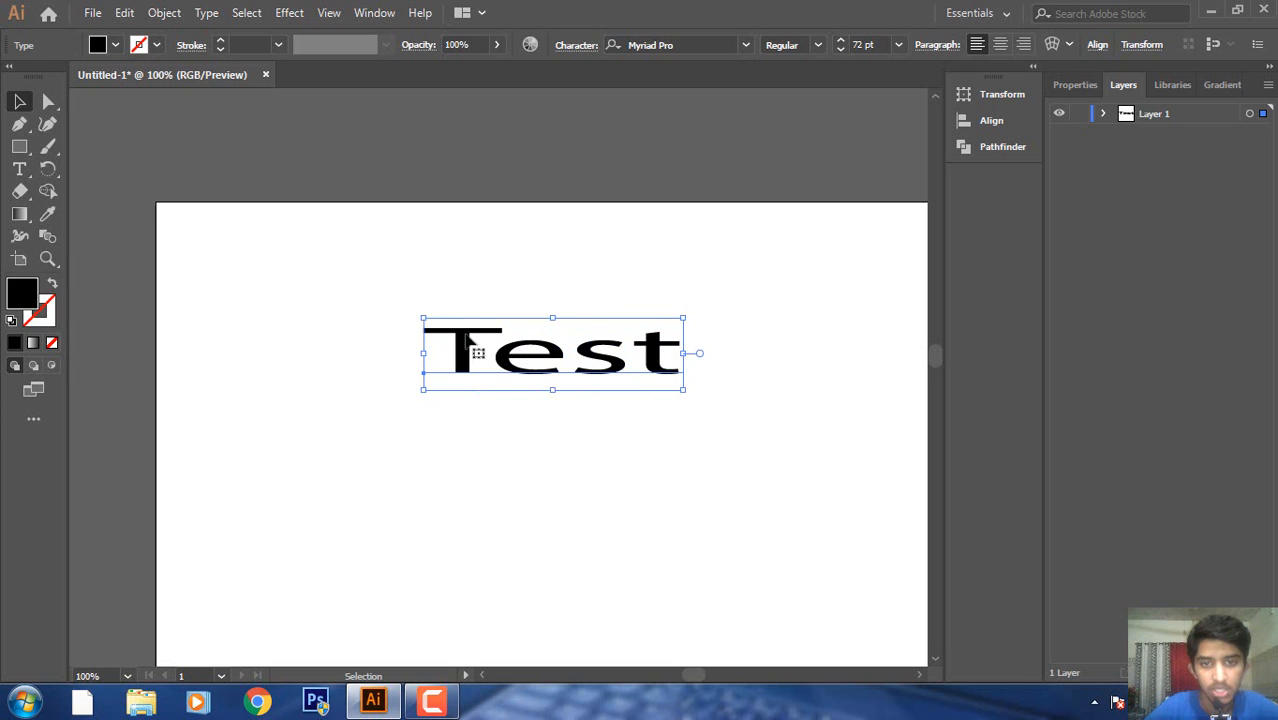
pyautogui.click(706, 410)
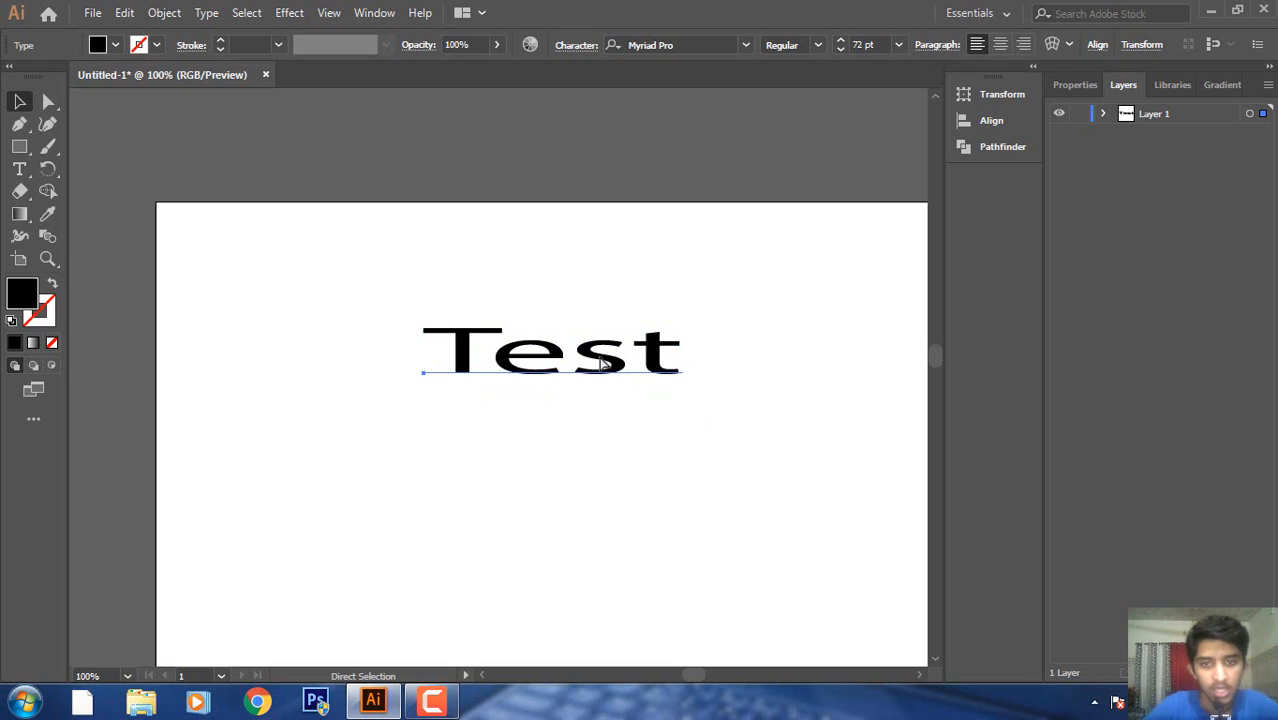
pyautogui.hotkey('ctrl', 'z')
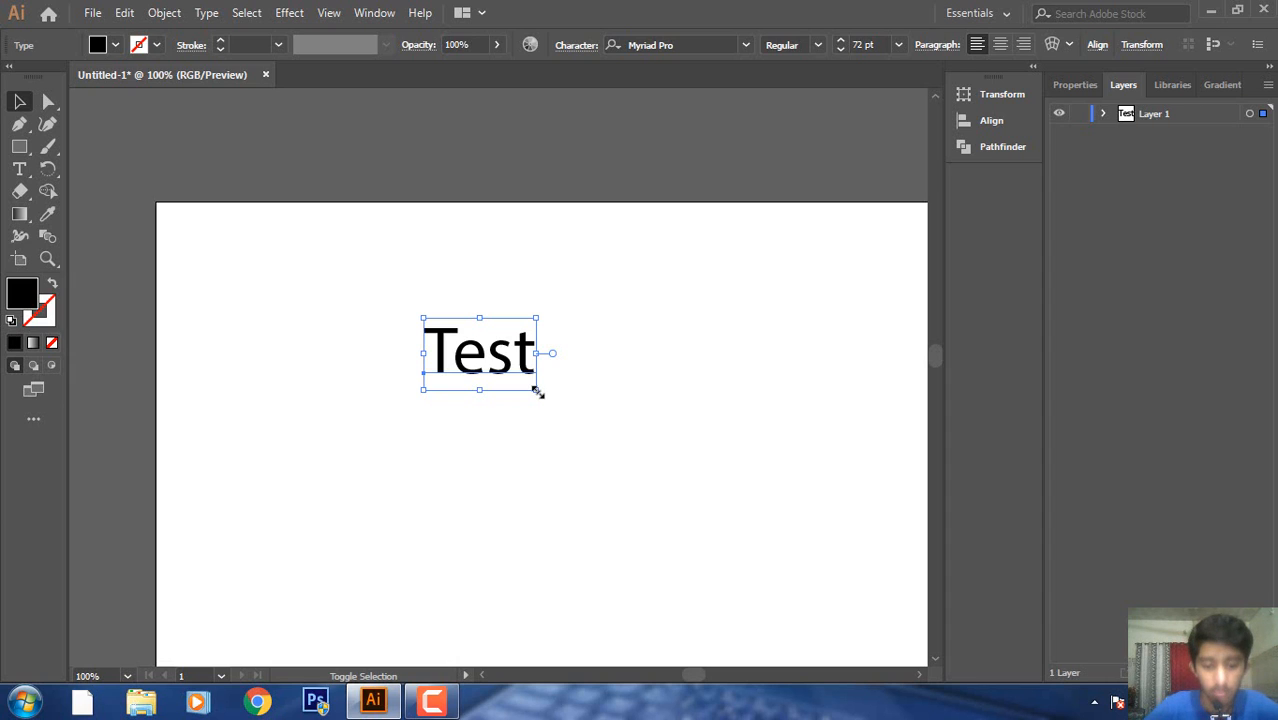
# Scale the "Test" text proportionally to about 207 pt and move it toward the artboard's upper-left corner.
pyautogui.moveTo(537, 392); pyautogui.dragTo(750, 560)
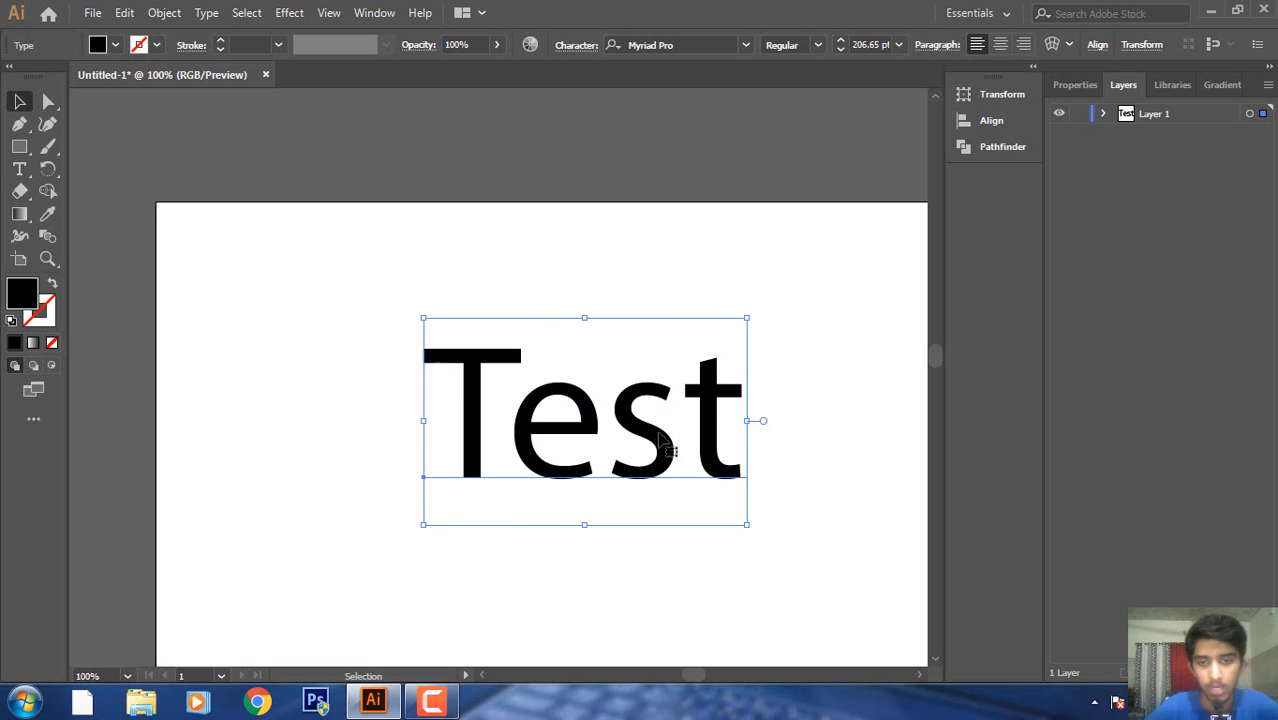
pyautogui.moveTo(660, 440); pyautogui.dragTo(547, 340)
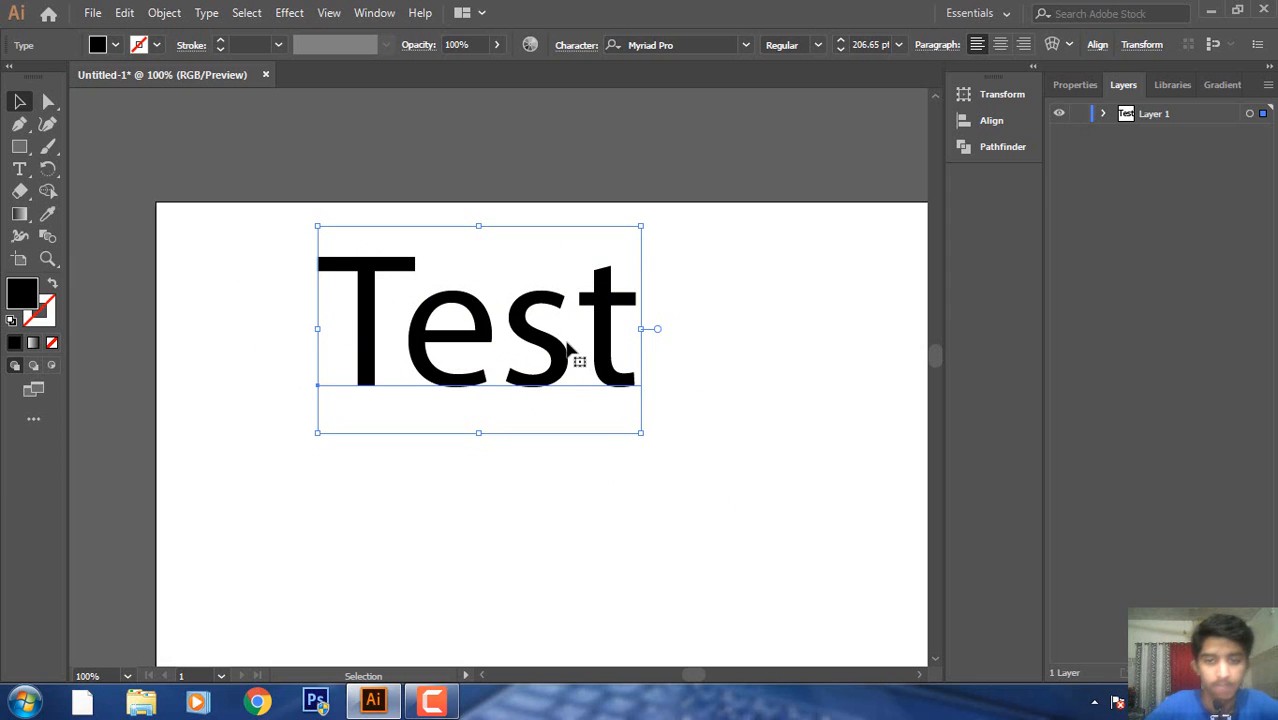
# Delete the "Test" text and create a new point text object reading "This is line one".
pyautogui.press('Delete')
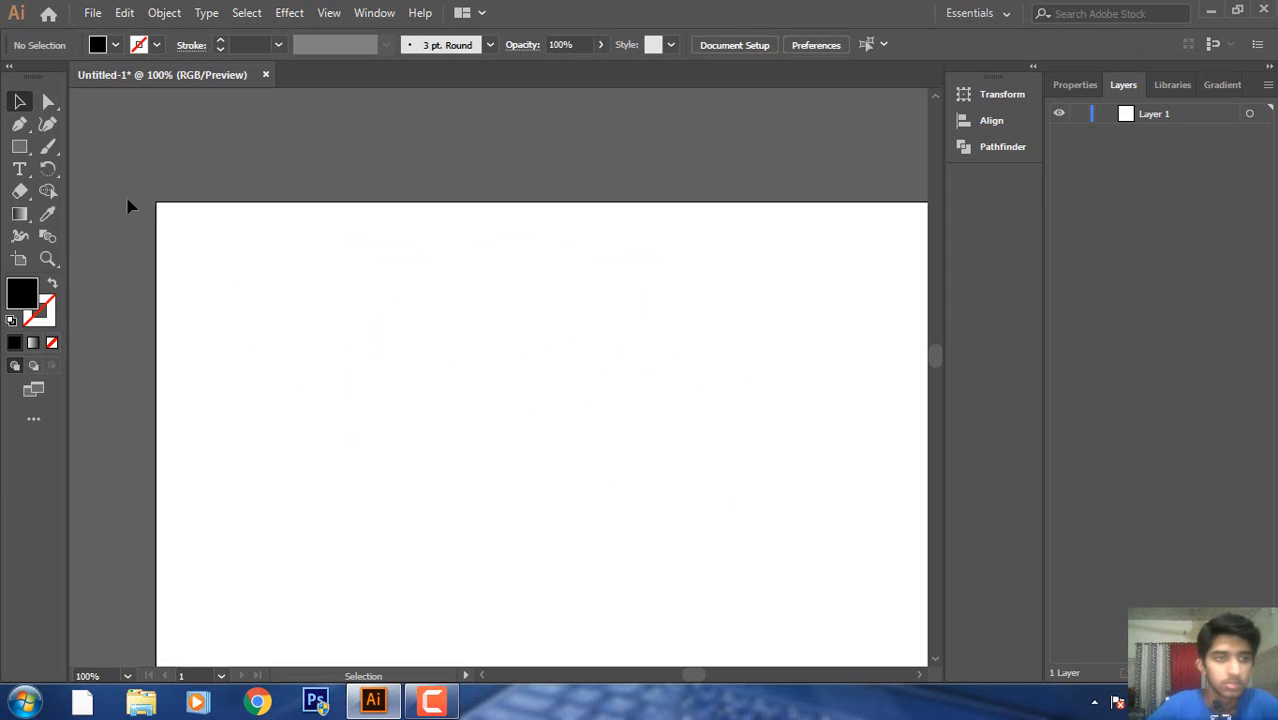
pyautogui.click(19, 169)
pyautogui.click(395, 345)
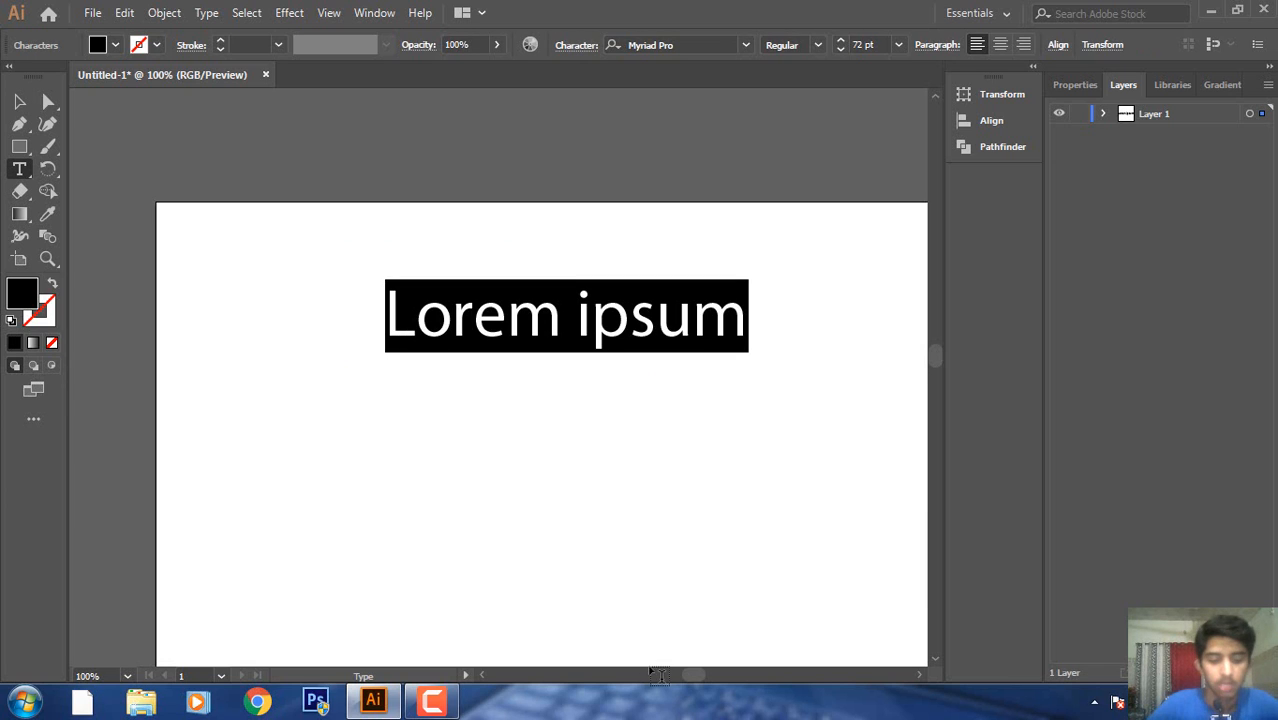
pyautogui.write('Thi')
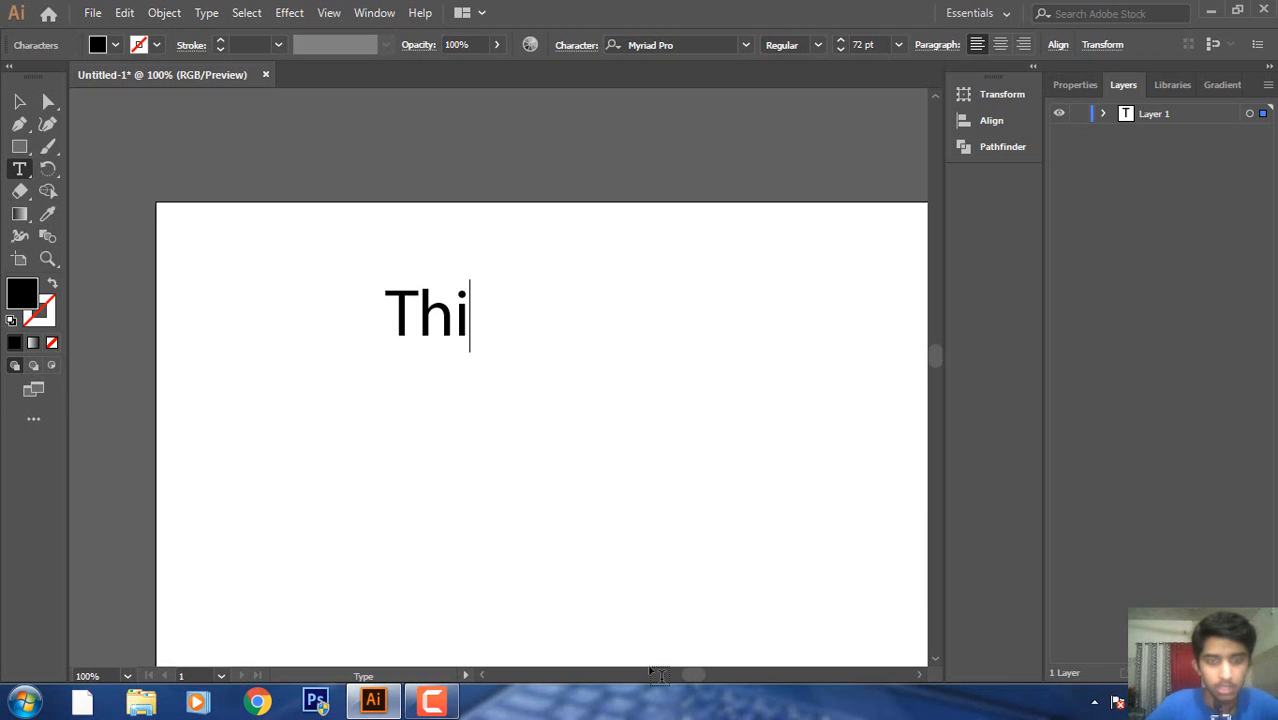
pyautogui.write('s is line one')
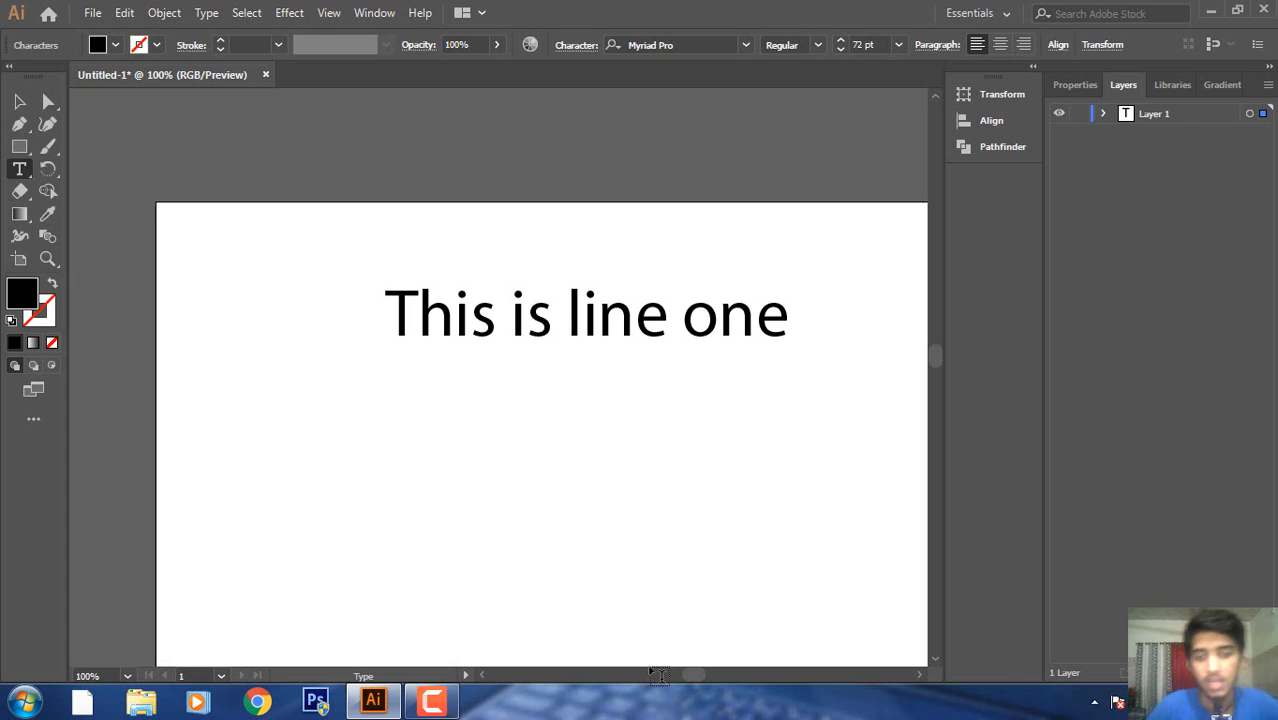
# Add a second line reading "This is line two" below the first line and finish text editing.
pyautogui.press('Return')
pyautogui.press('BackSpace')
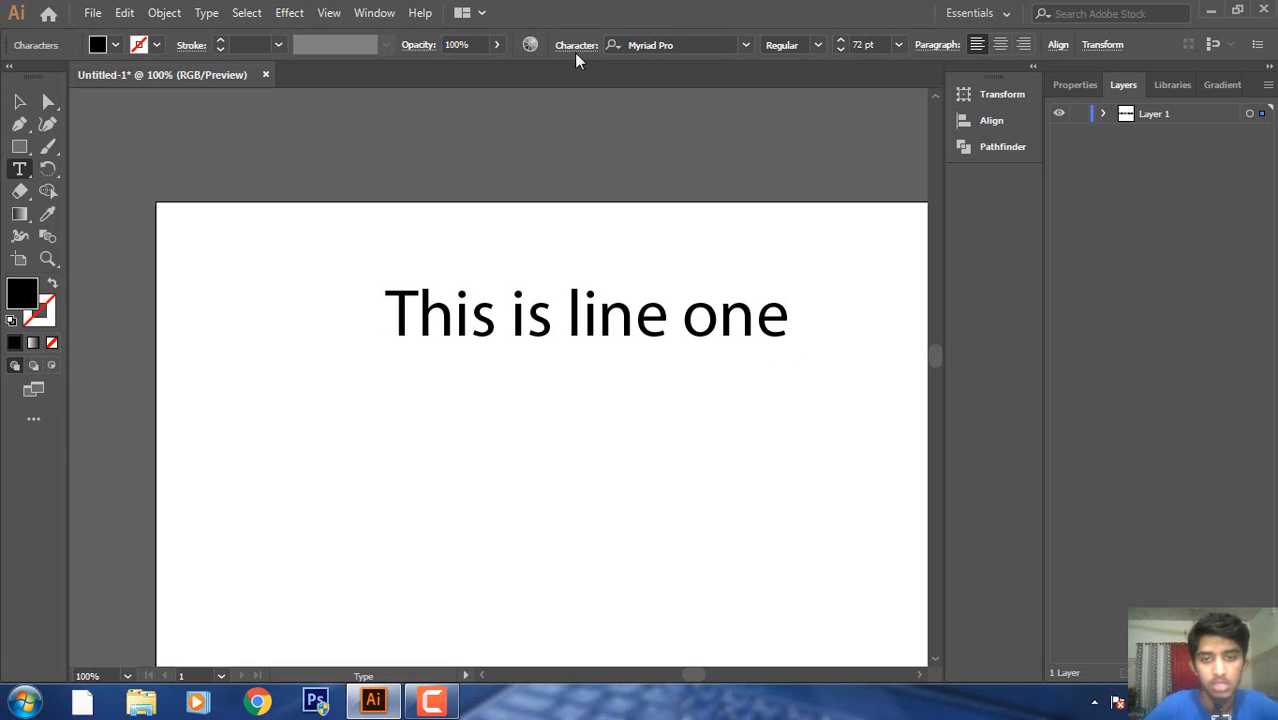
pyautogui.press('Return')
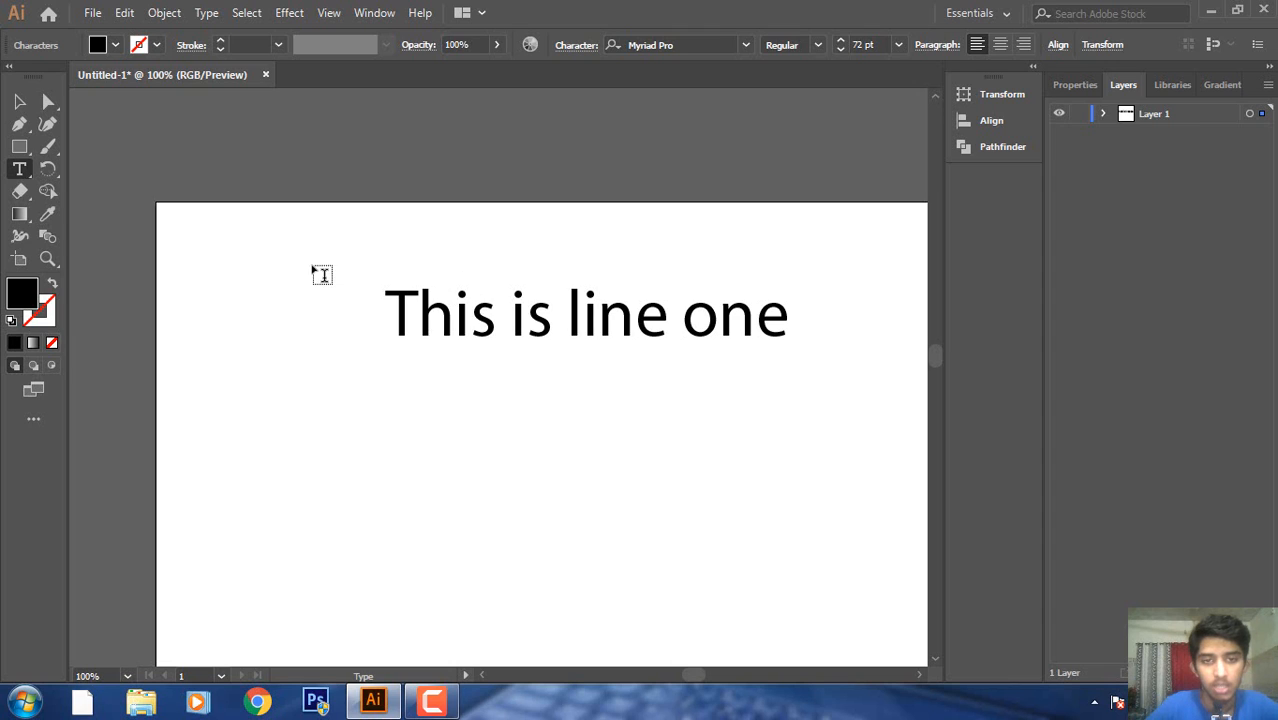
pyautogui.write('T')
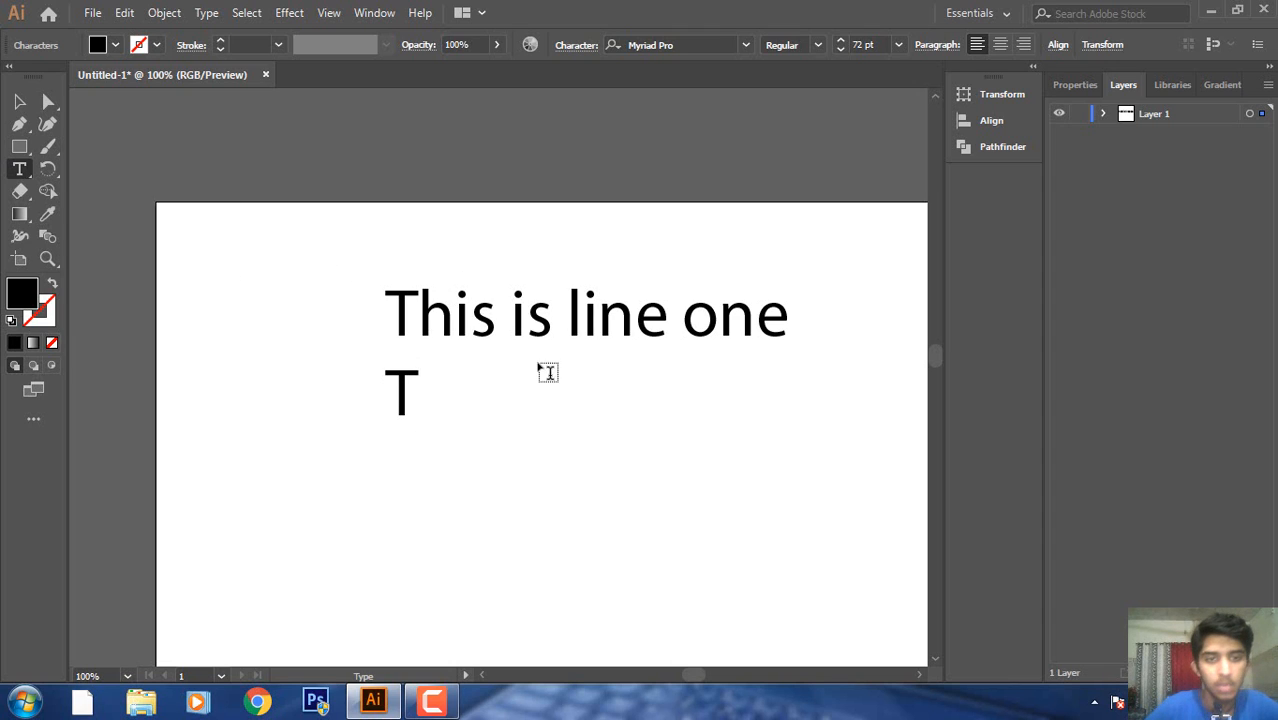
pyautogui.write('his')
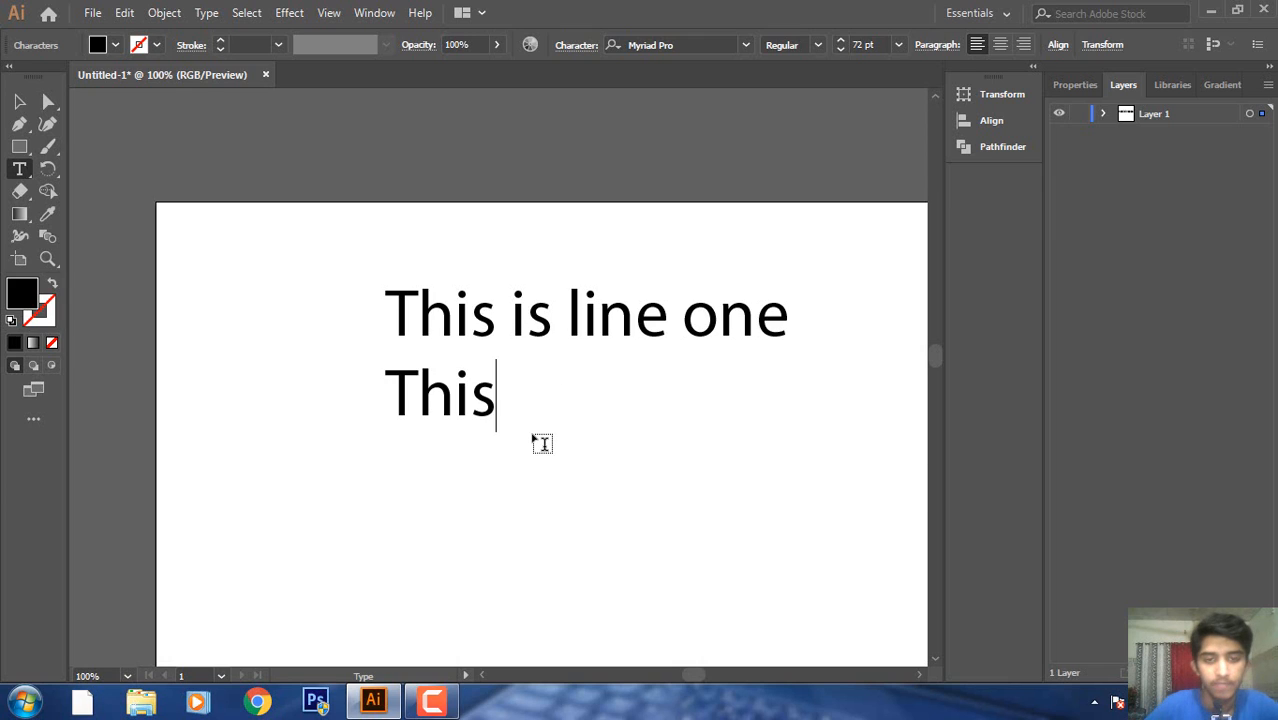
pyautogui.write(' is line ')
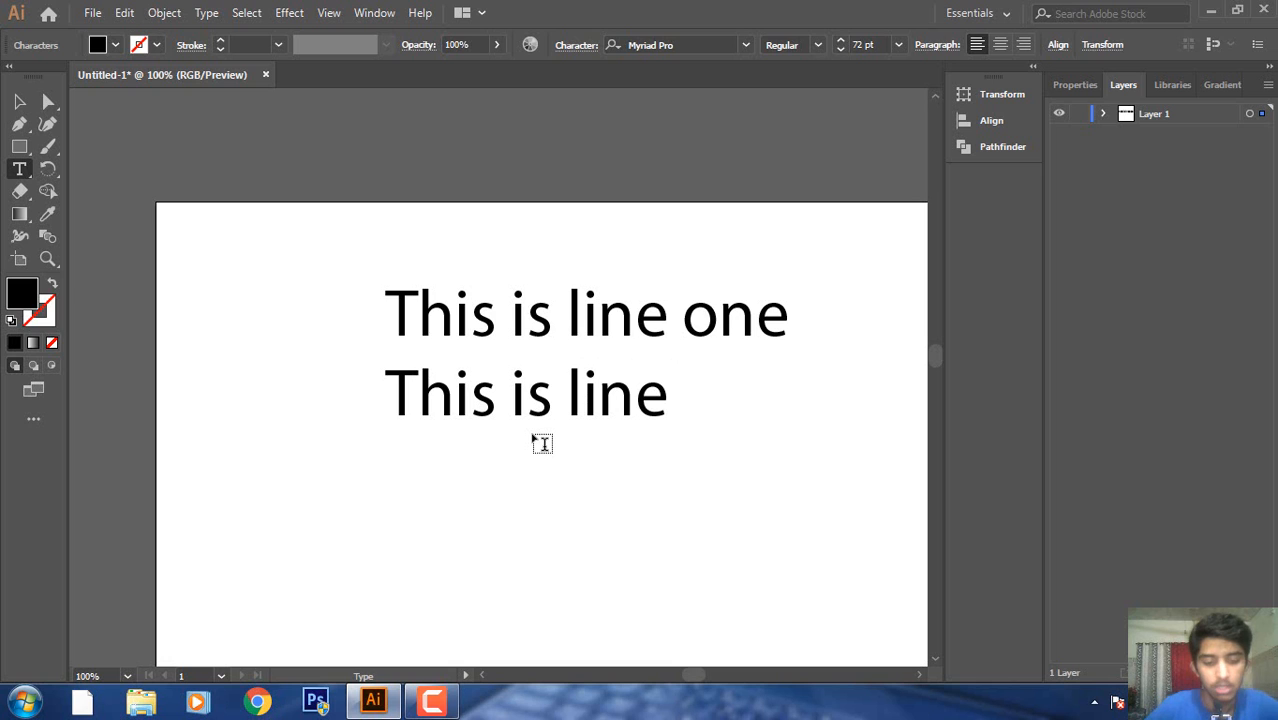
pyautogui.write('two')
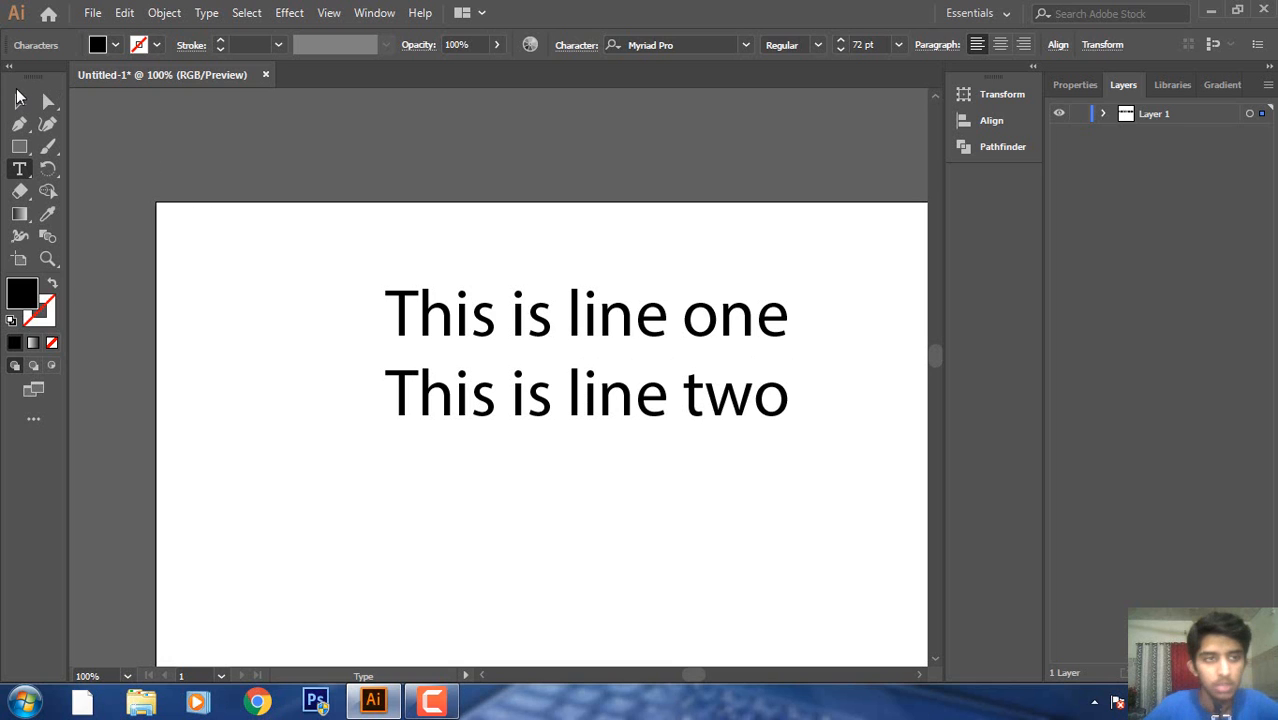
pyautogui.press('Escape')
# Move the two-line text object slightly closer to the artboard's left edge.
pyautogui.moveTo(546, 320); pyautogui.dragTo(483, 322)
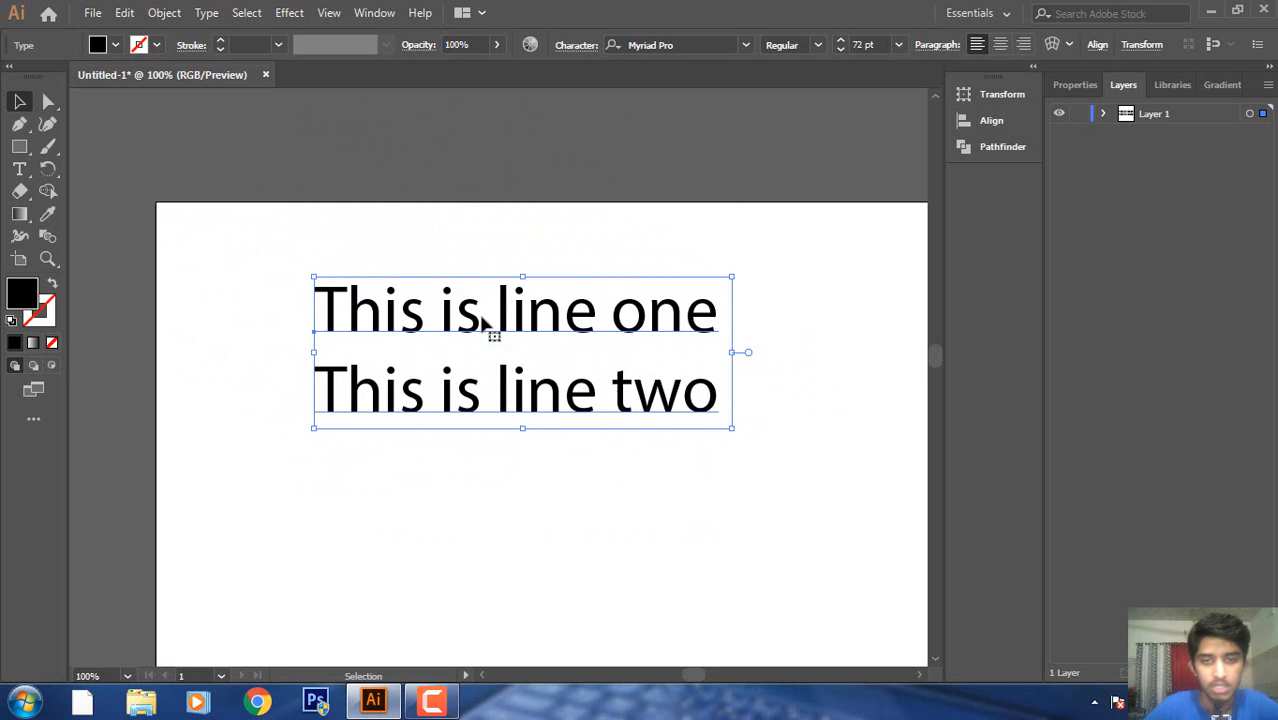
pyautogui.click(920, 675)
pyautogui.click(920, 675)
pyautogui.click(920, 675)
pyautogui.click(920, 675)
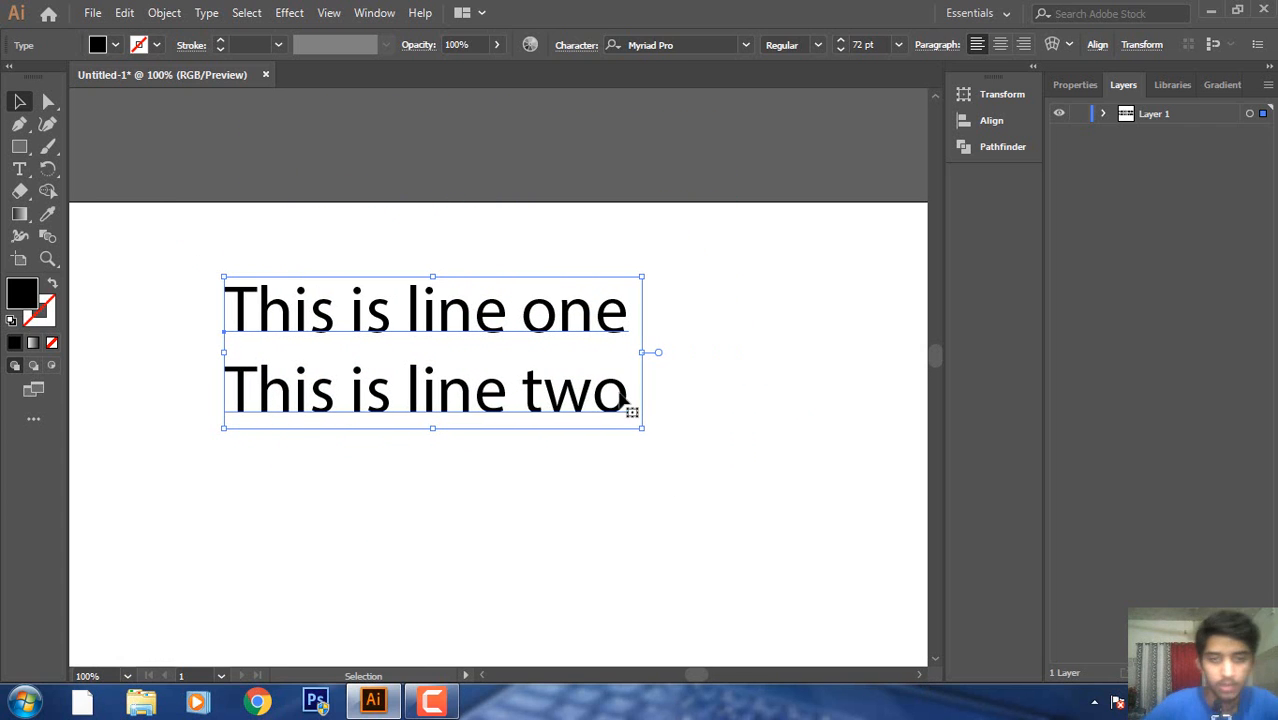
# Delete the two-line text object and create a new point text object reading "This is text".
pyautogui.press('Delete')
pyautogui.click(19, 169)
pyautogui.click(355, 312)
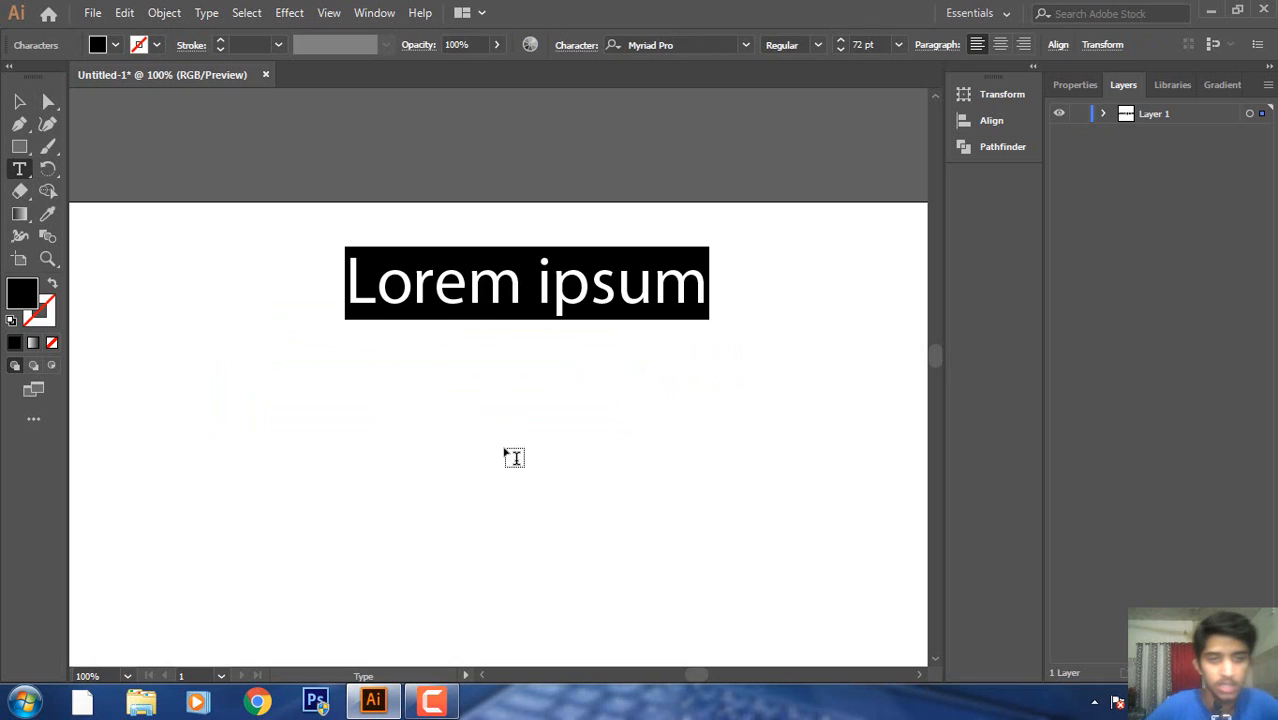
pyautogui.write('This I')
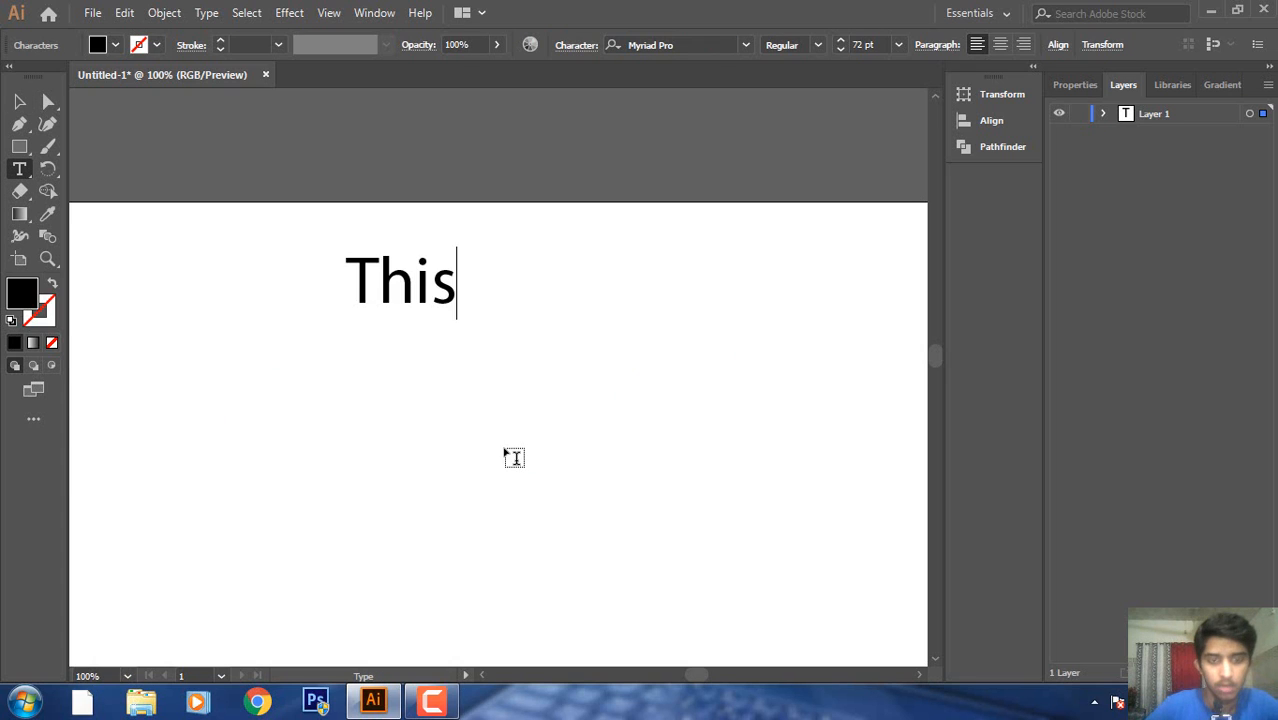
pyautogui.press('BackSpace')
pyautogui.press('BackSpace')
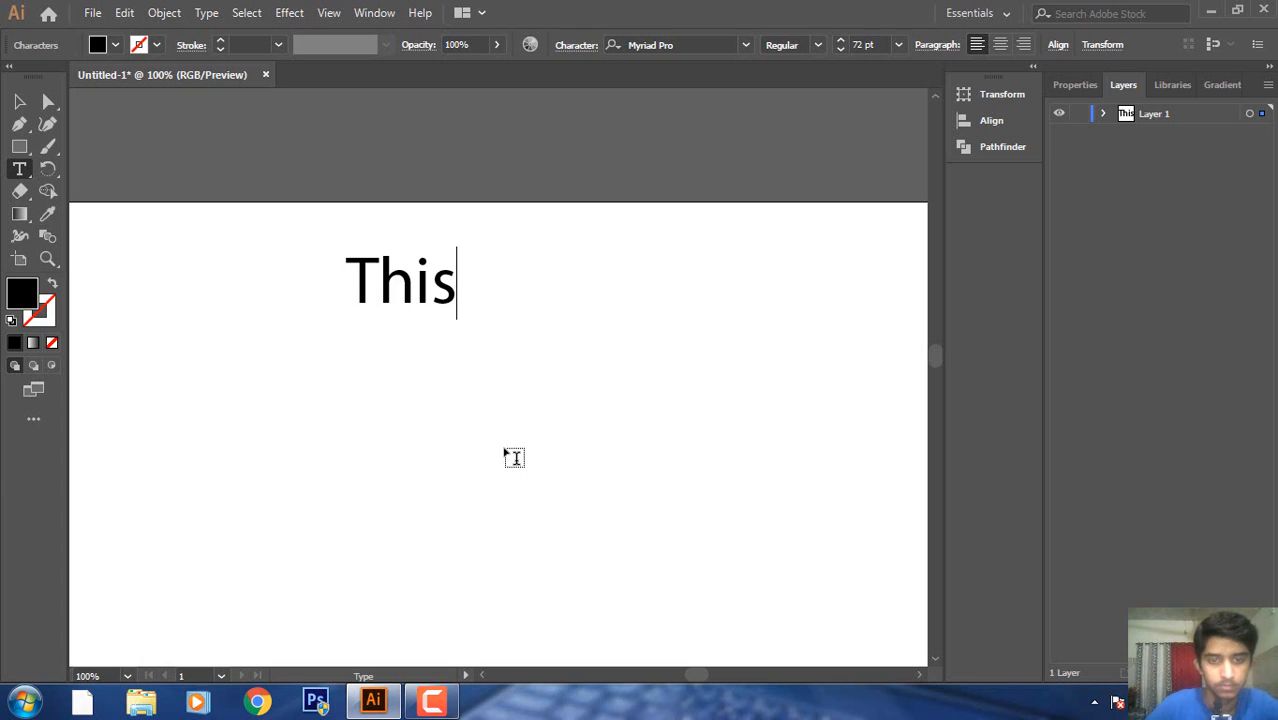
pyautogui.write('is is')
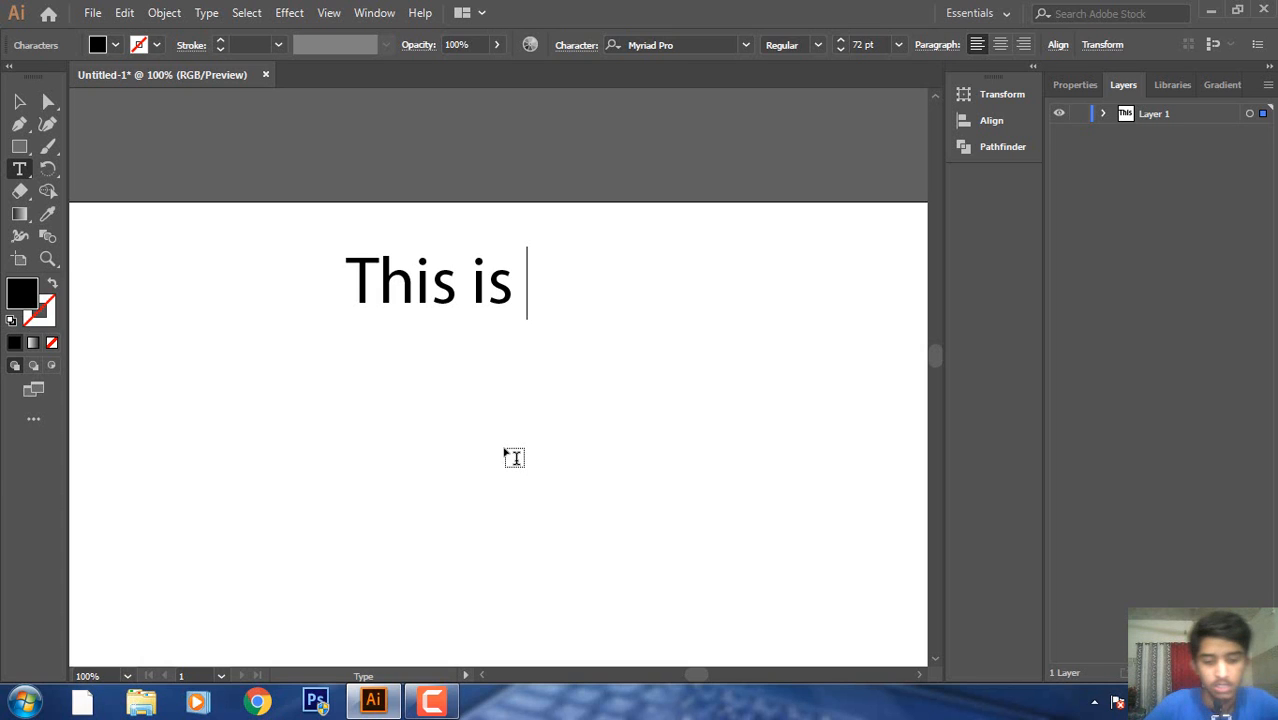
pyautogui.write('textt')
pyautogui.press('BackSpace')
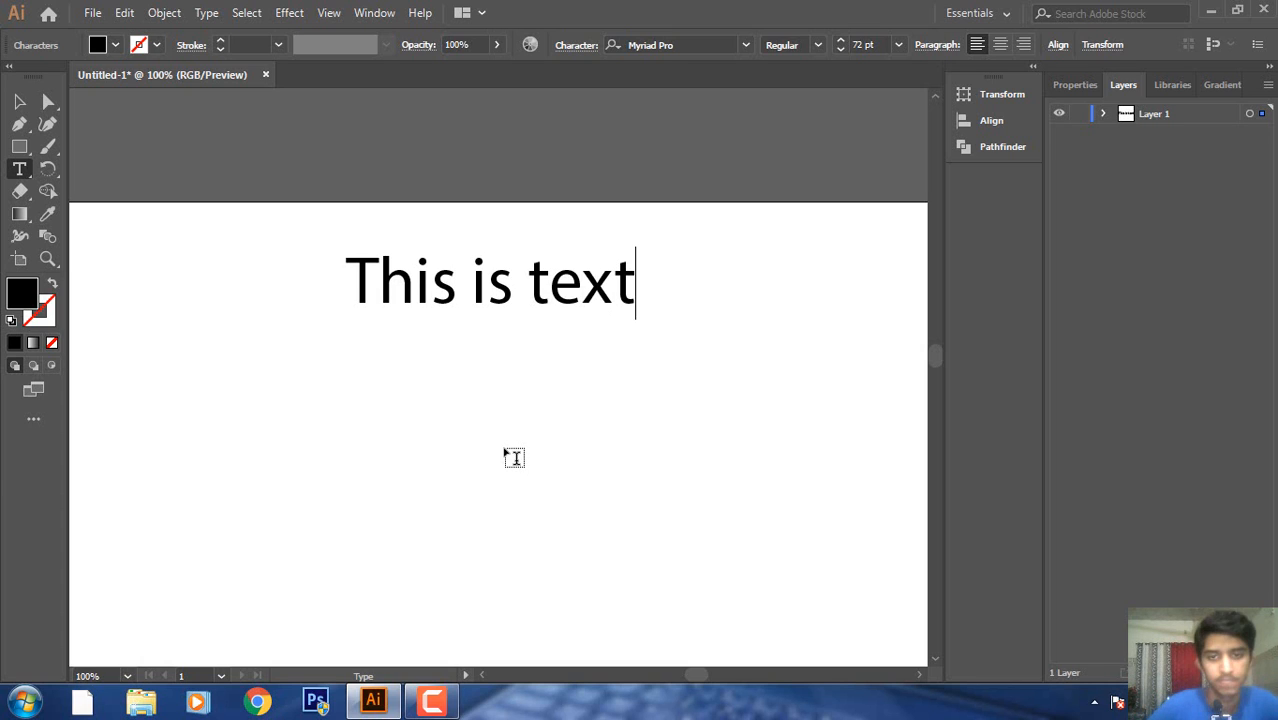
# Finish editing the "This is text" object and move it down toward the middle of the visible artboard area.
pyautogui.click(19, 101)
pyautogui.moveTo(516, 311); pyautogui.dragTo(519, 394)
pyautogui.moveTo(547, 413)
pyautogui.mouseDown()
pyautogui.moveTo(496, 414)
pyautogui.moveTo(548, 399)
pyautogui.mouseUp()
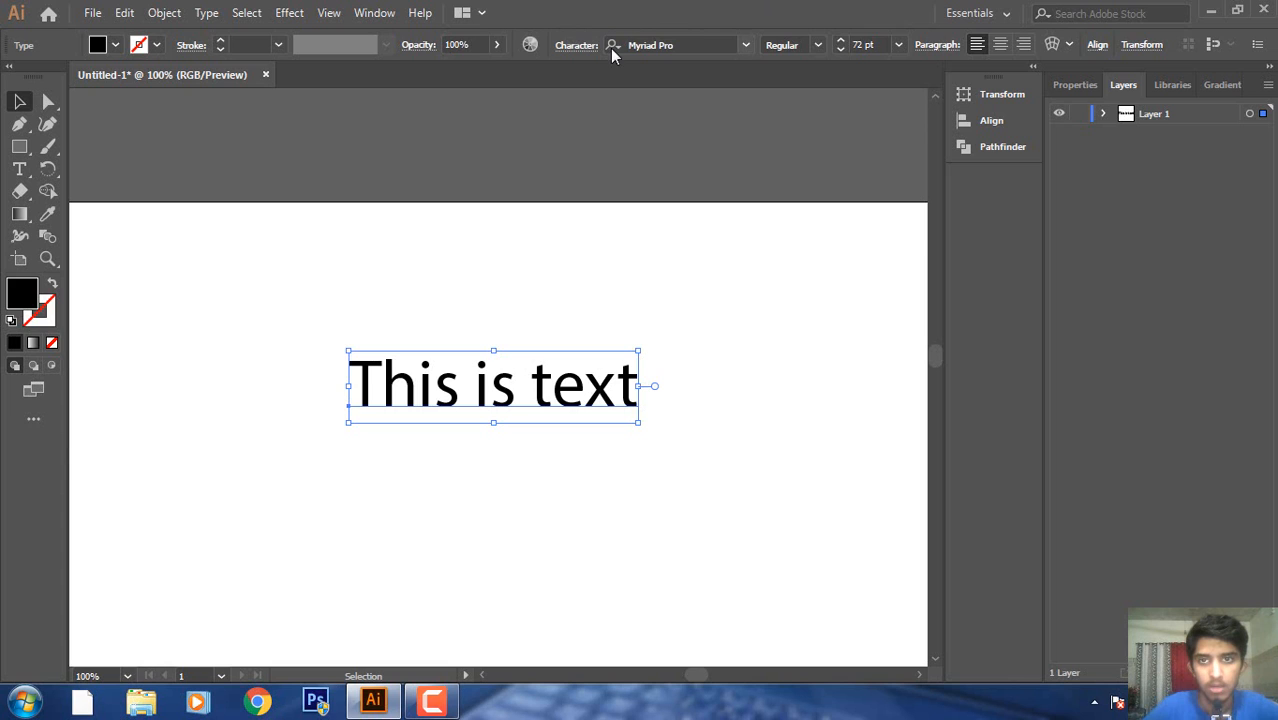
# Browse the font list with live previews and set the text's font to Blackadder ITC.
pyautogui.click(746, 44)
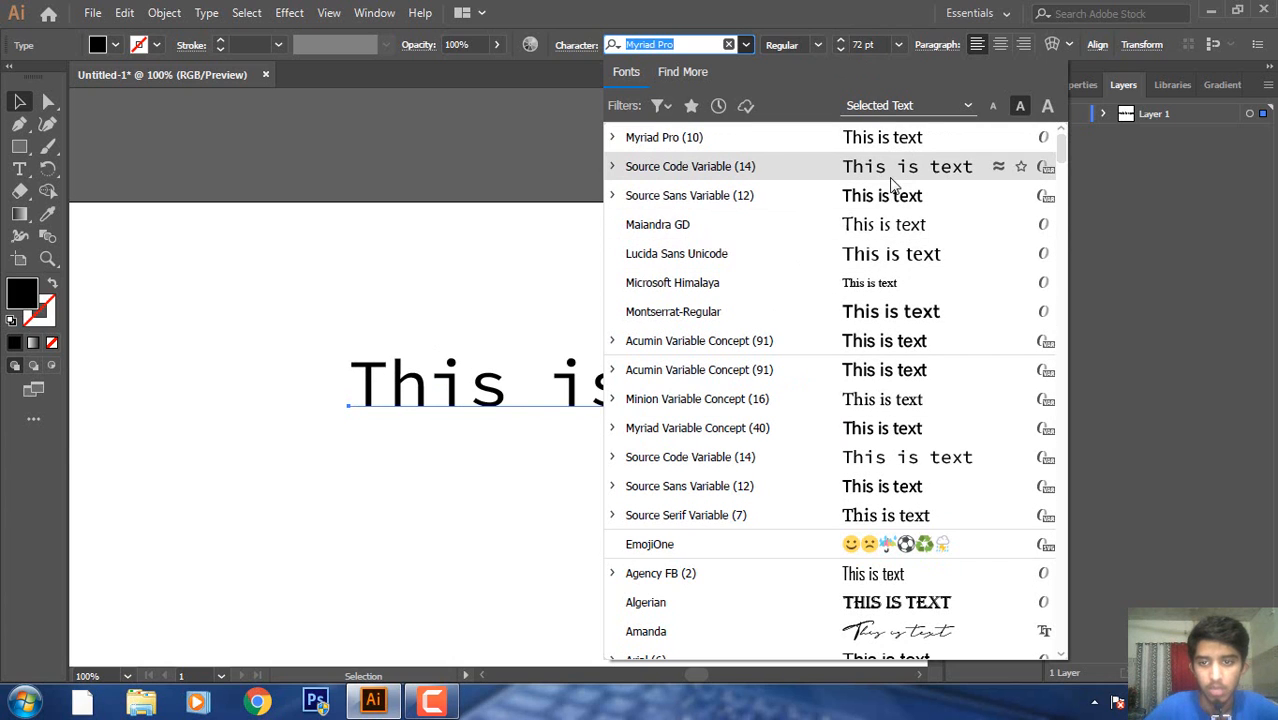
pyautogui.moveTo(1064, 155); pyautogui.dragTo(1064, 150)
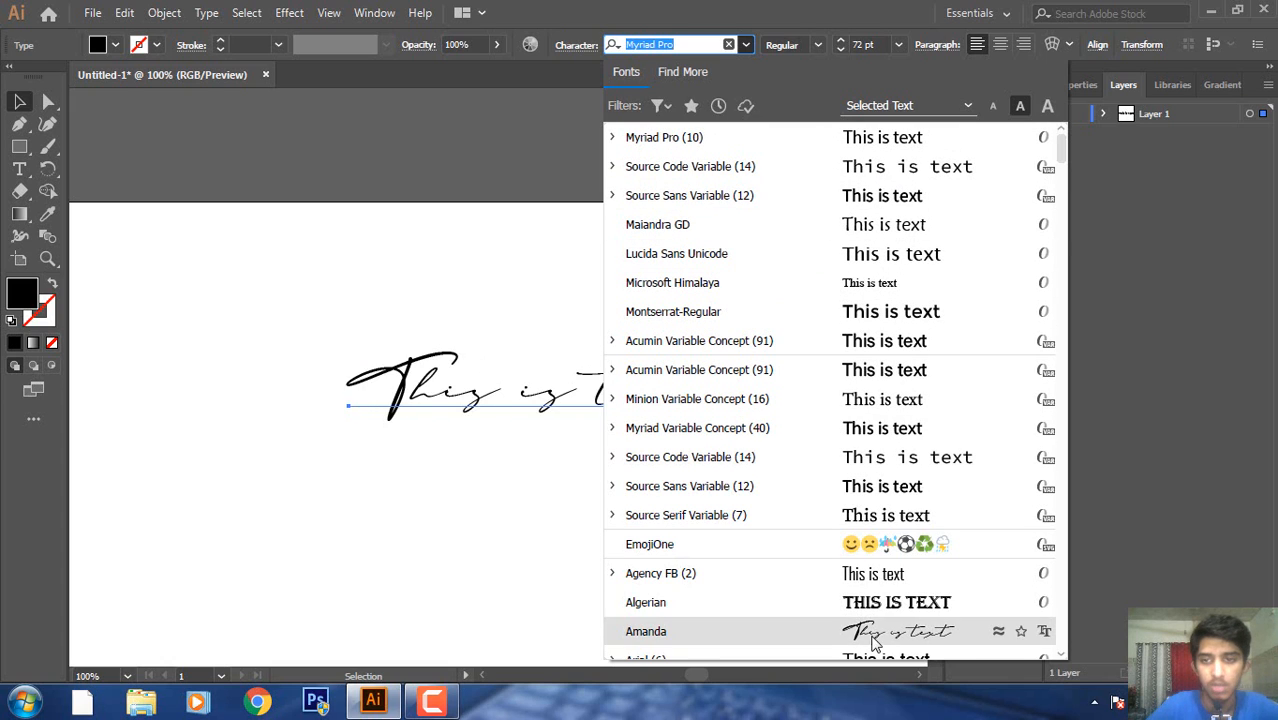
pyautogui.moveTo(1060, 160); pyautogui.dragTo(1050, 70)
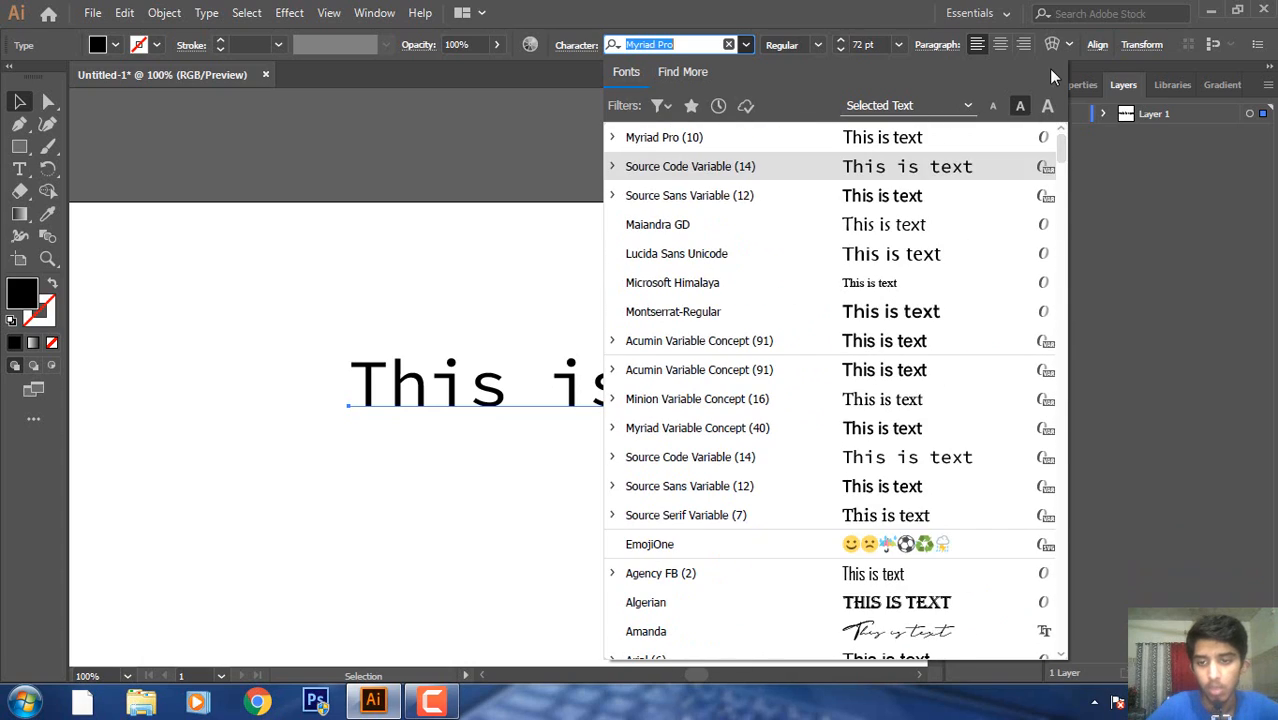
pyautogui.moveTo(1060, 150)
pyautogui.mouseDown()
pyautogui.moveTo(1063, 215)
pyautogui.moveTo(1061, 142)
pyautogui.moveTo(1062, 195)
pyautogui.moveTo(1047, 203)
pyautogui.mouseUp()
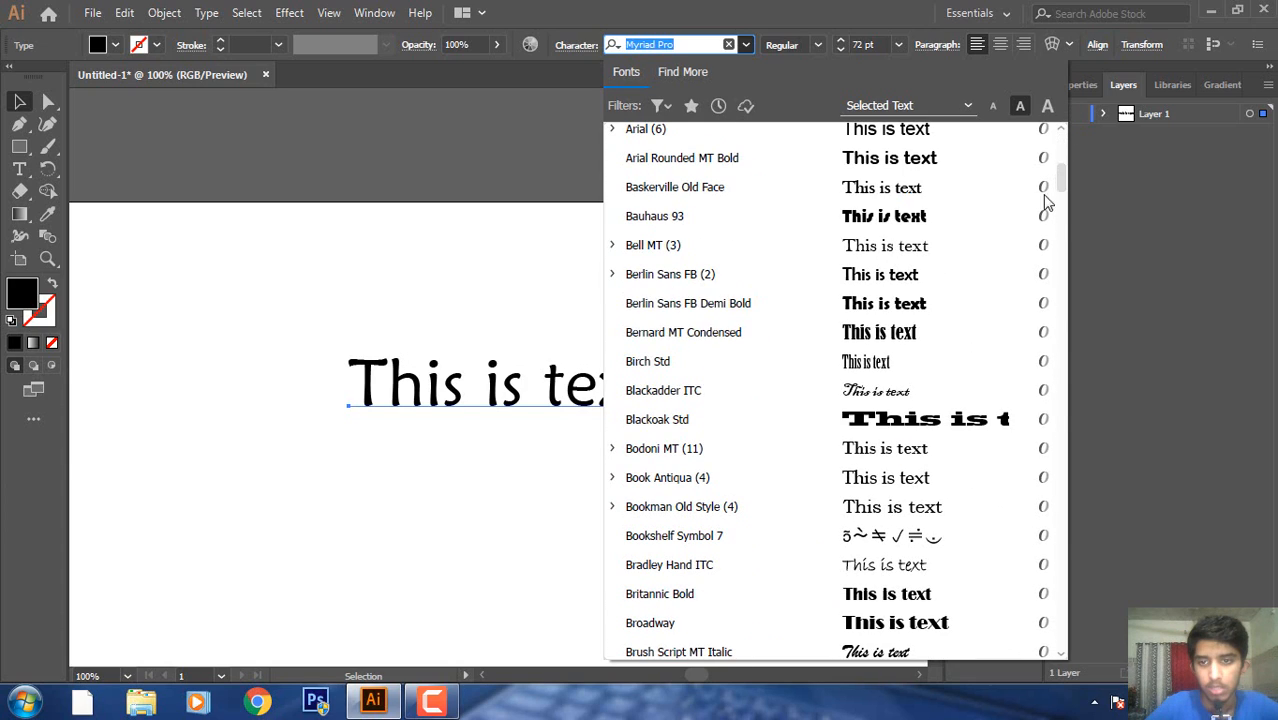
pyautogui.click(1030, 390)
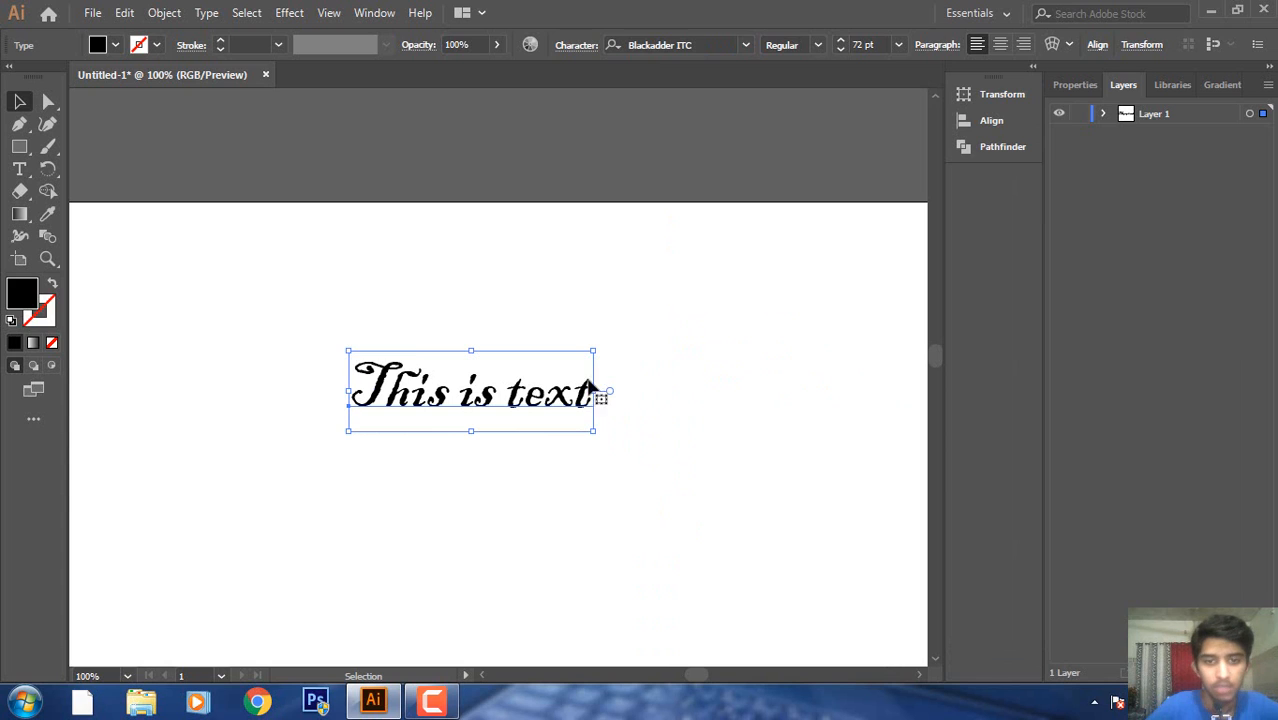
# Scale the "This is text" object up to about 97 pt and reposition it, undoing its deletion.
pyautogui.moveTo(549, 400); pyautogui.dragTo(633, 377)
pyautogui.moveTo(613, 333); pyautogui.dragTo(625, 380)
pyautogui.press('Delete')
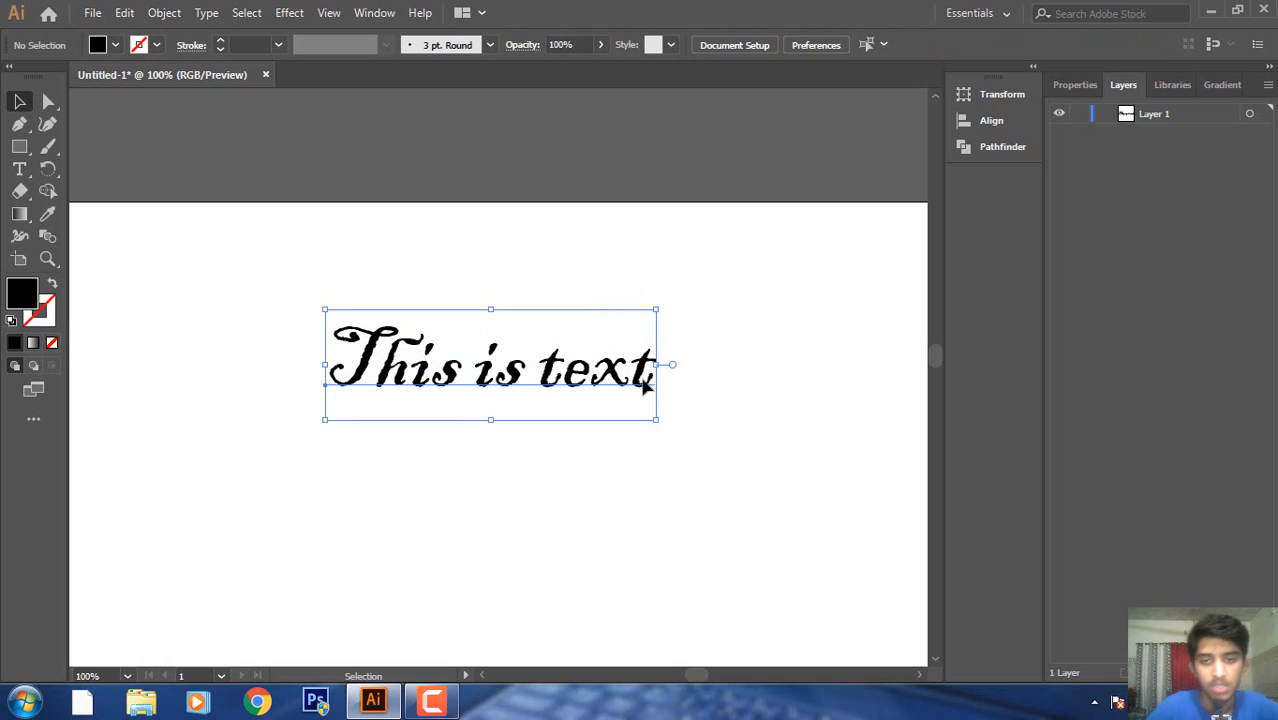
pyautogui.hotkey('ctrl', 'z')
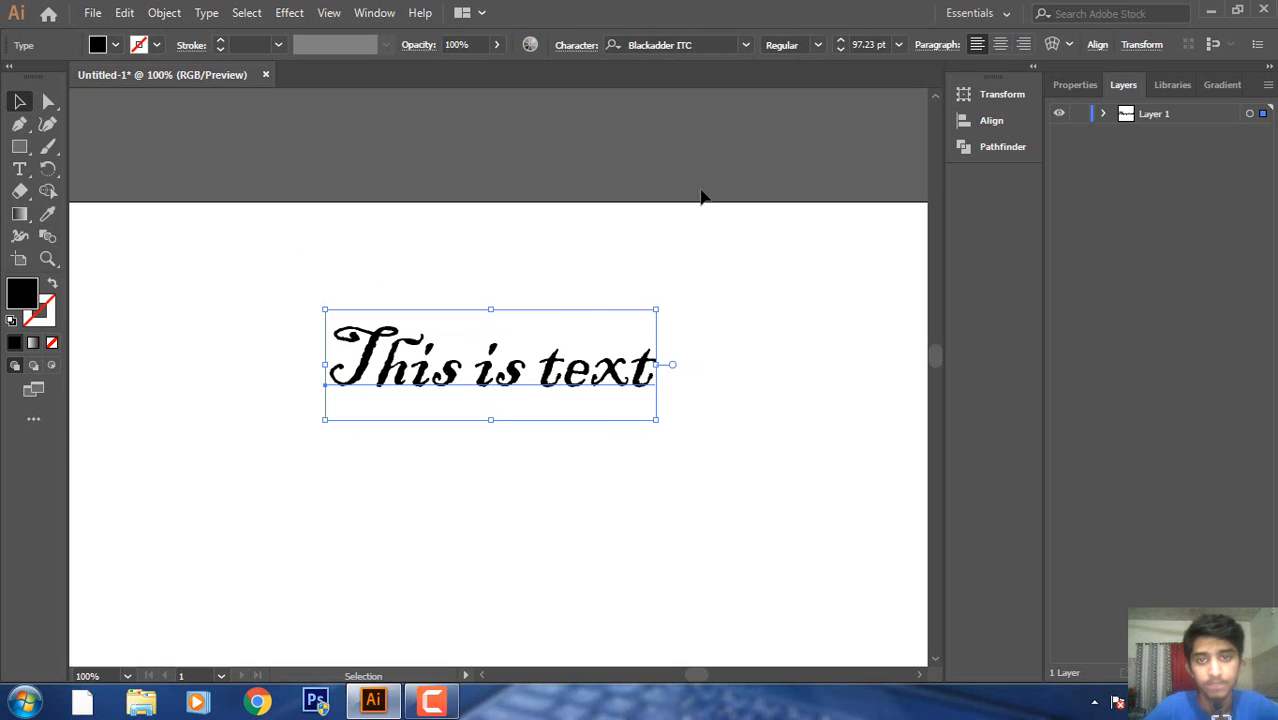
# Choose the Regular style for the text, search the fonts for "arial" and apply Arial.
pyautogui.click(816, 45)
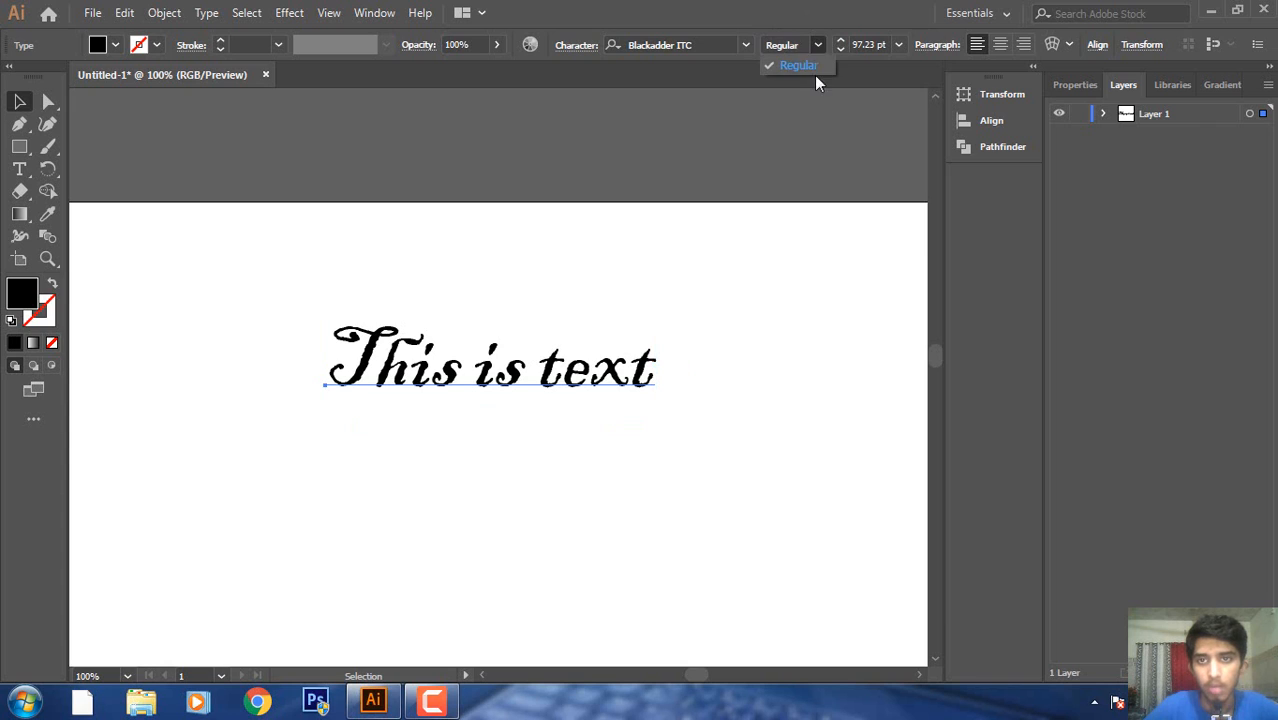
pyautogui.click(793, 66)
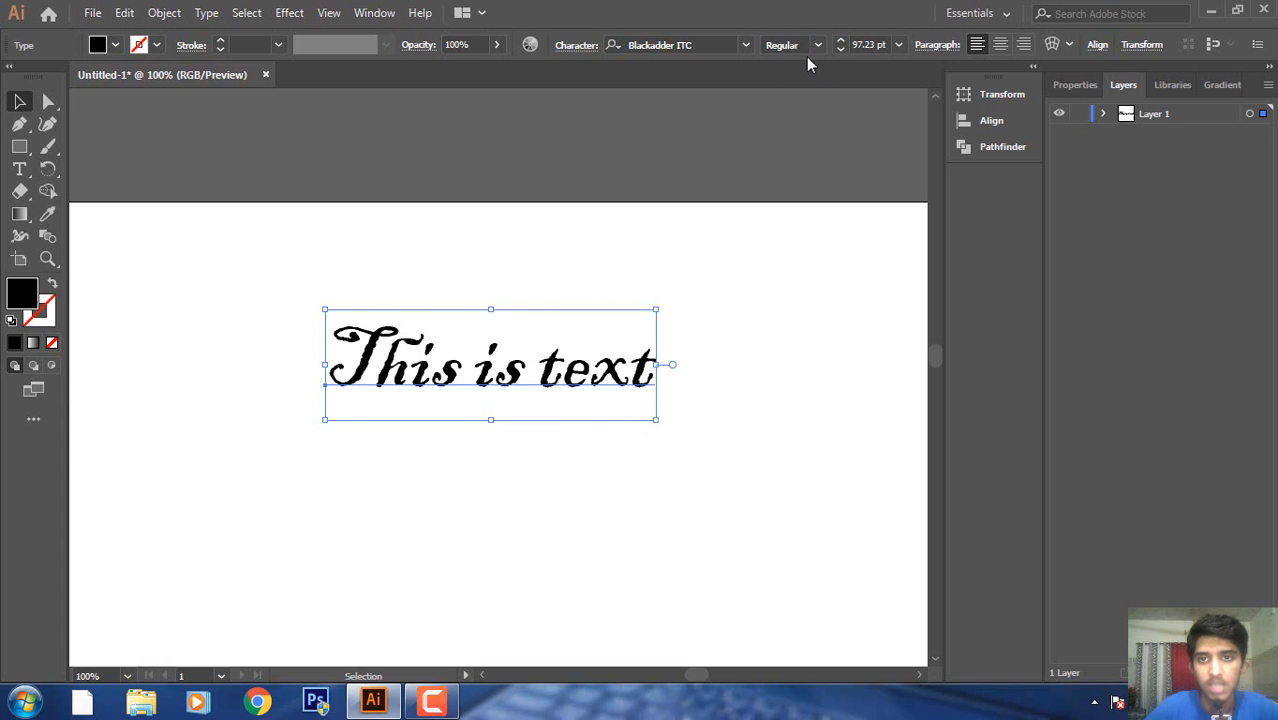
pyautogui.click(747, 45)
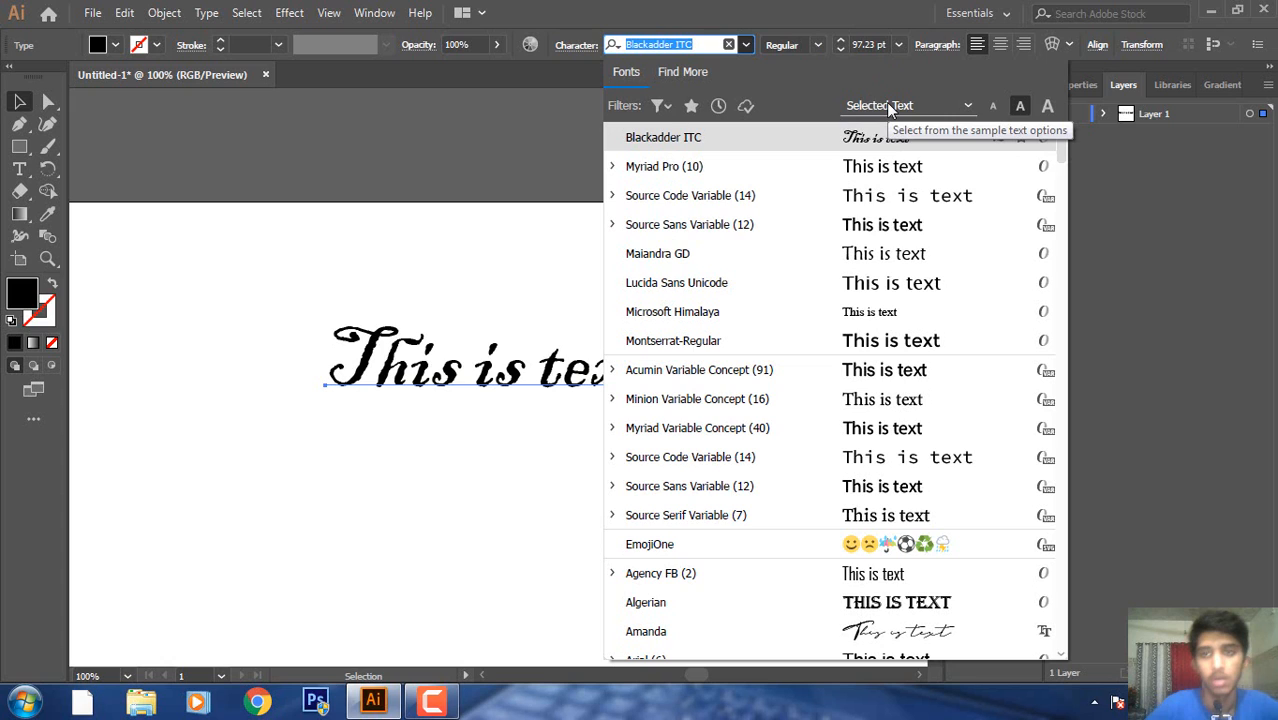
pyautogui.click(944, 99)
pyautogui.click(947, 99)
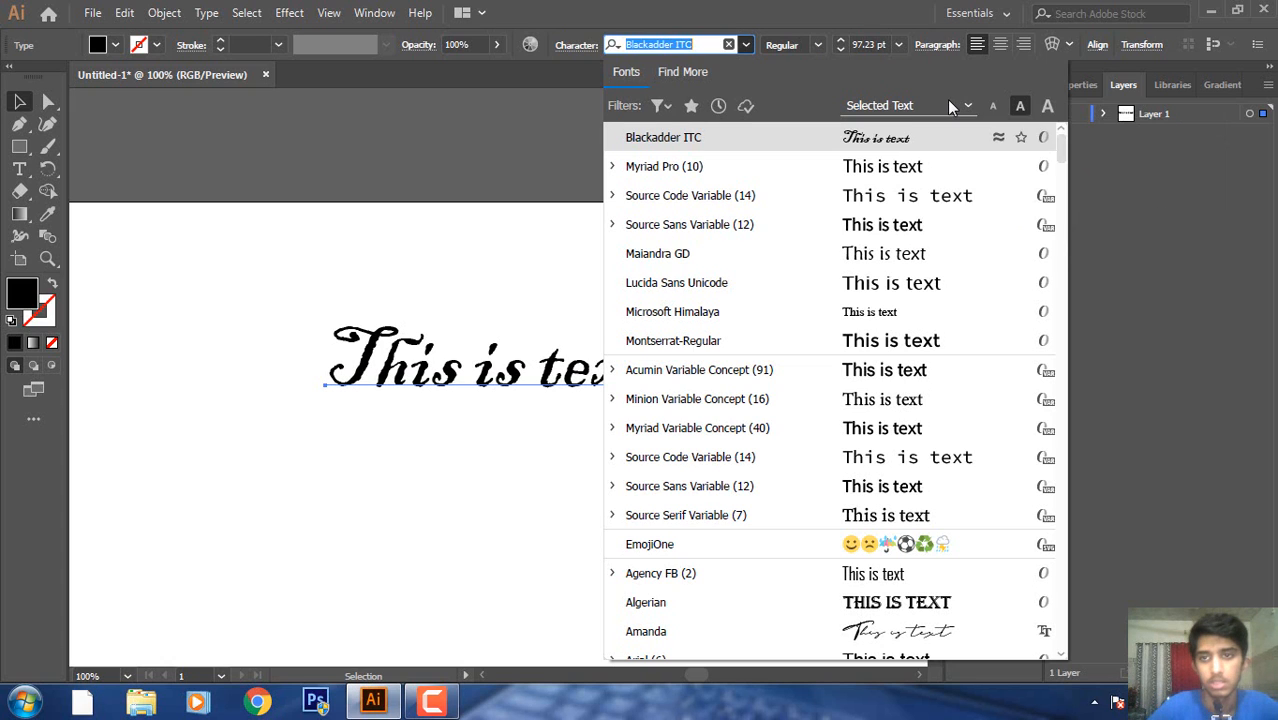
pyautogui.write('a')
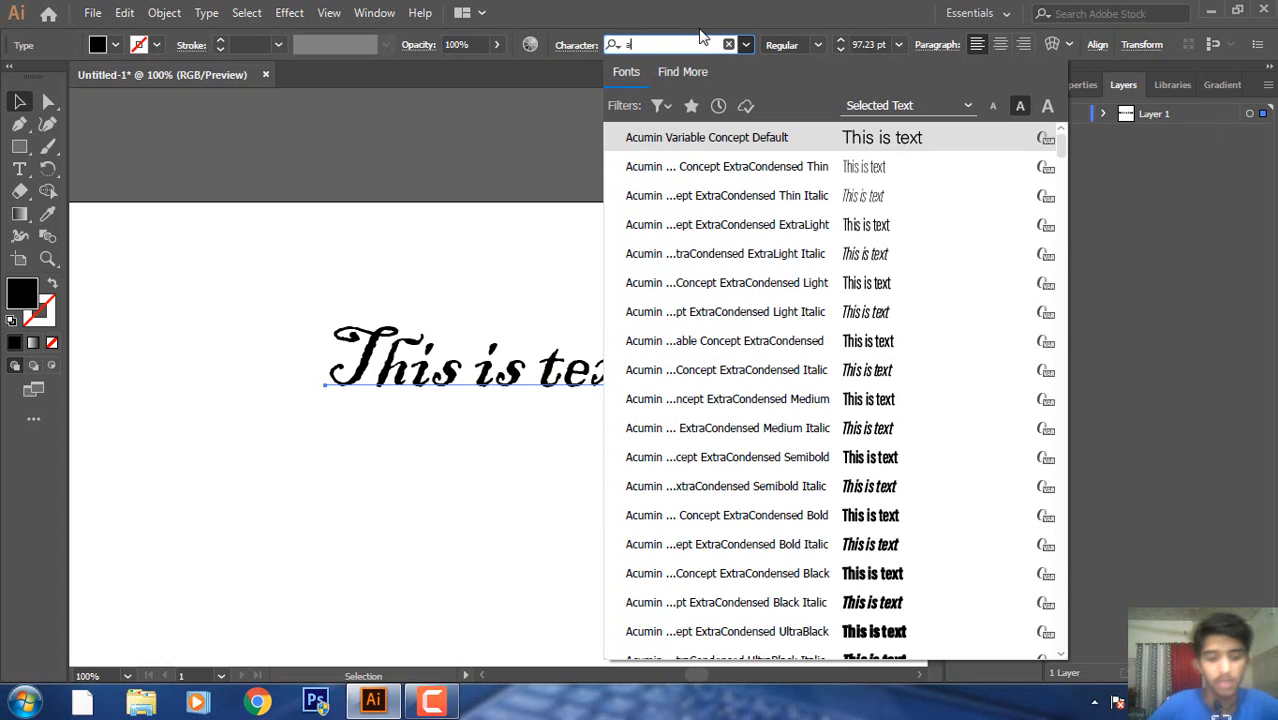
pyautogui.write('rial')
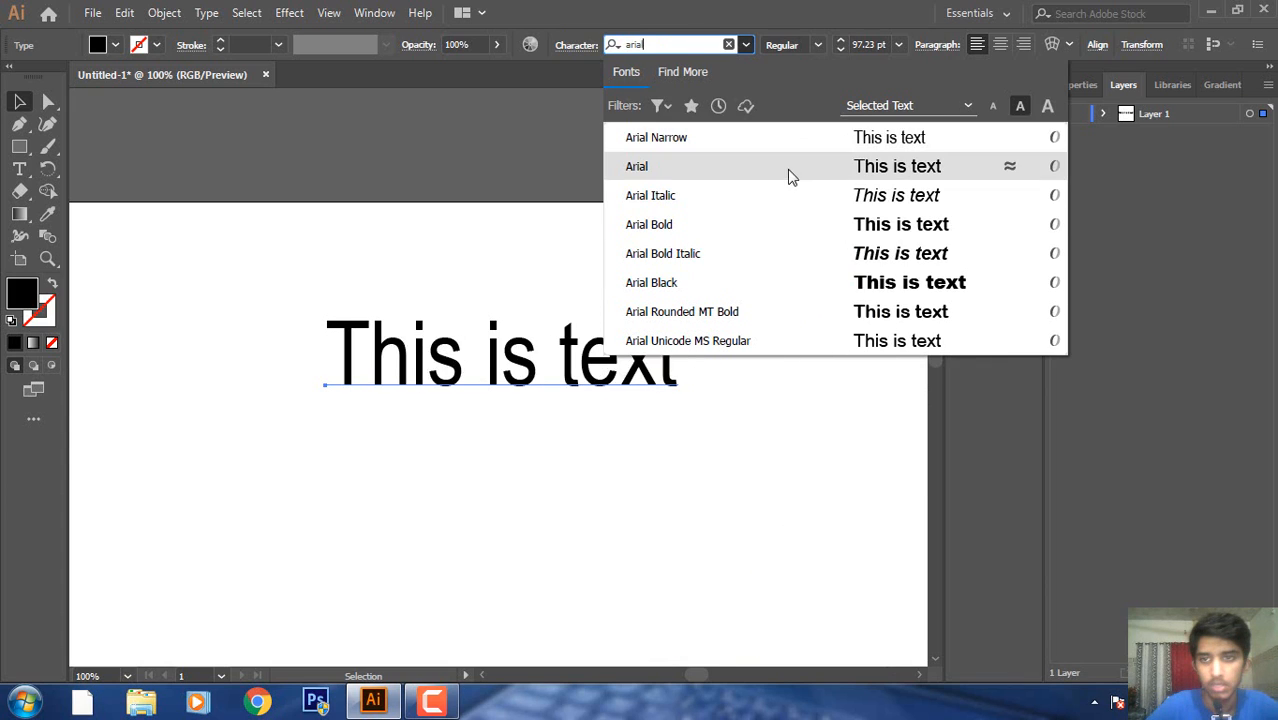
pyautogui.click(789, 176)
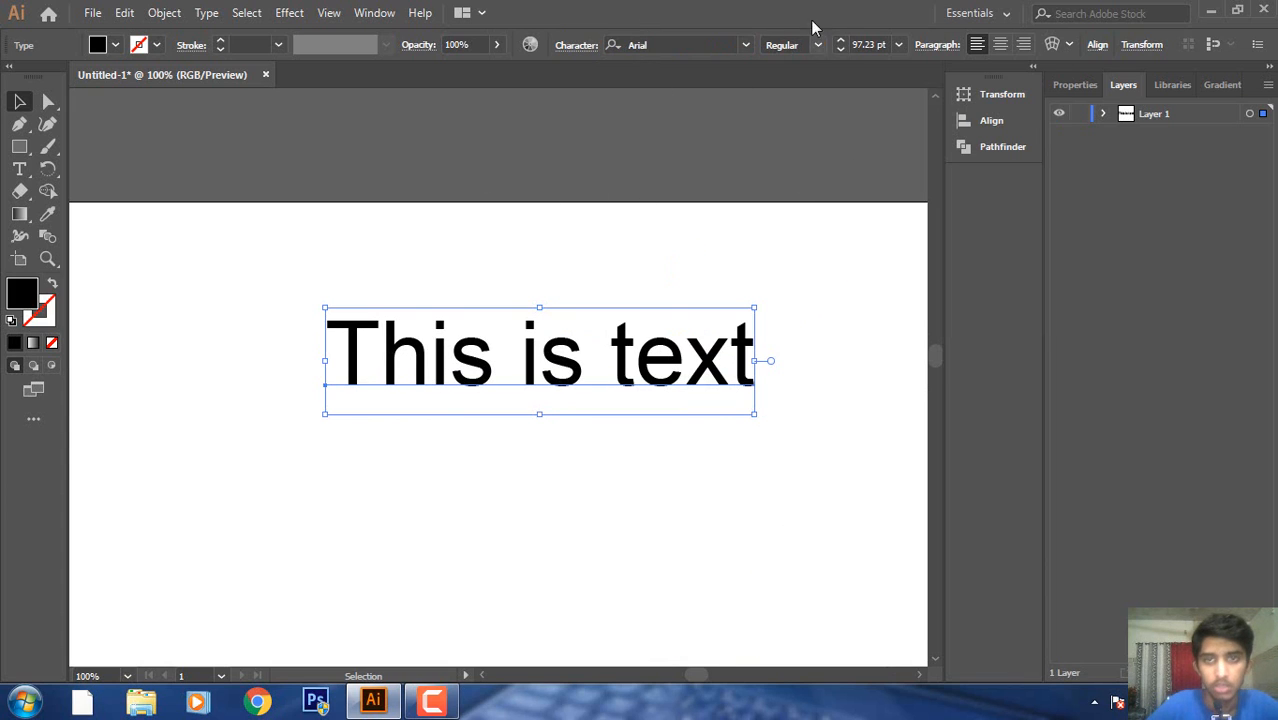
# Try the Narrow and Regular styles of Arial on the text, and set the style to Italic.
pyautogui.click(814, 46)
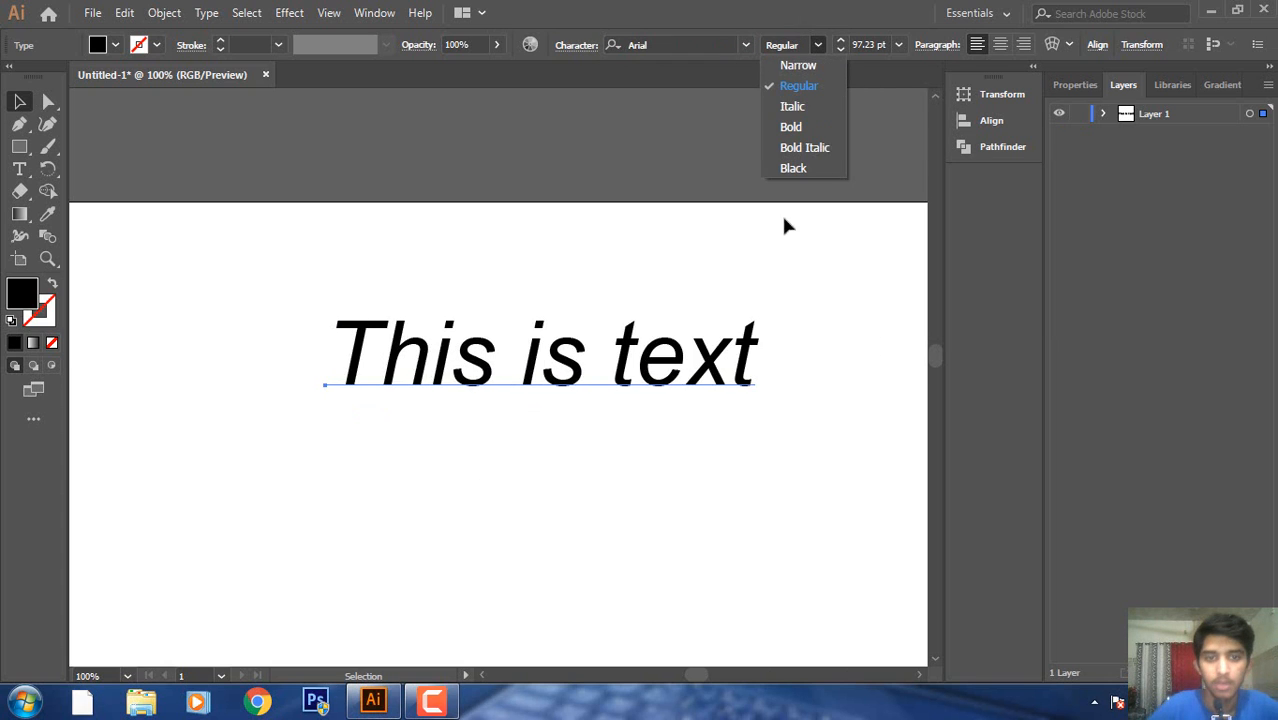
pyautogui.click(806, 65)
pyautogui.click(818, 45)
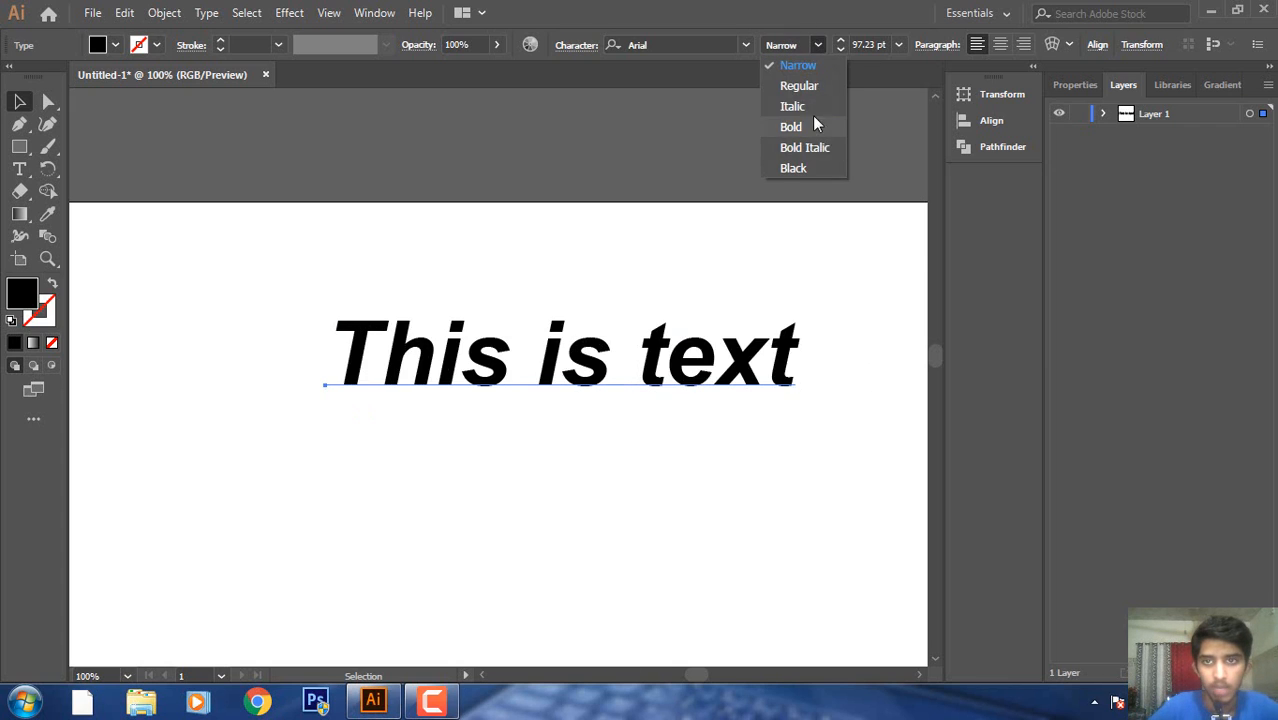
pyautogui.click(802, 88)
pyautogui.click(820, 44)
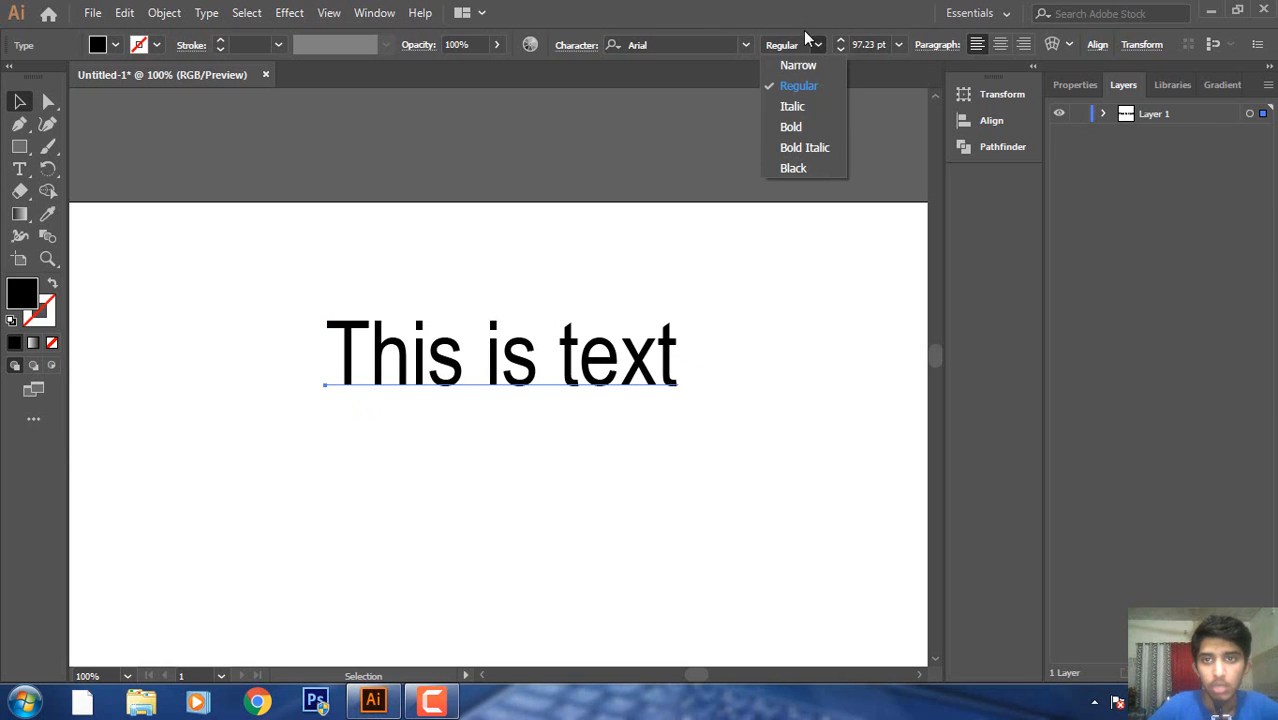
pyautogui.click(797, 114)
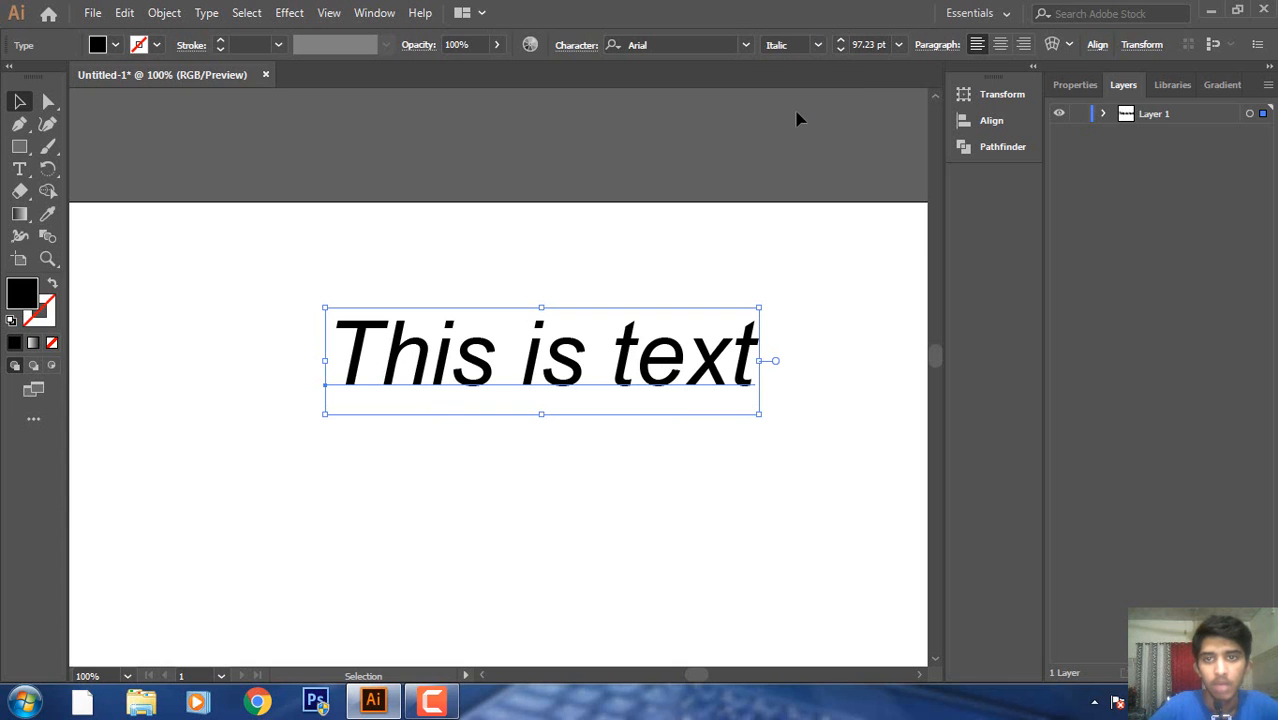
# Switch the text's font to Blackadder ITC and check which font styles it offers.
pyautogui.click(738, 44)
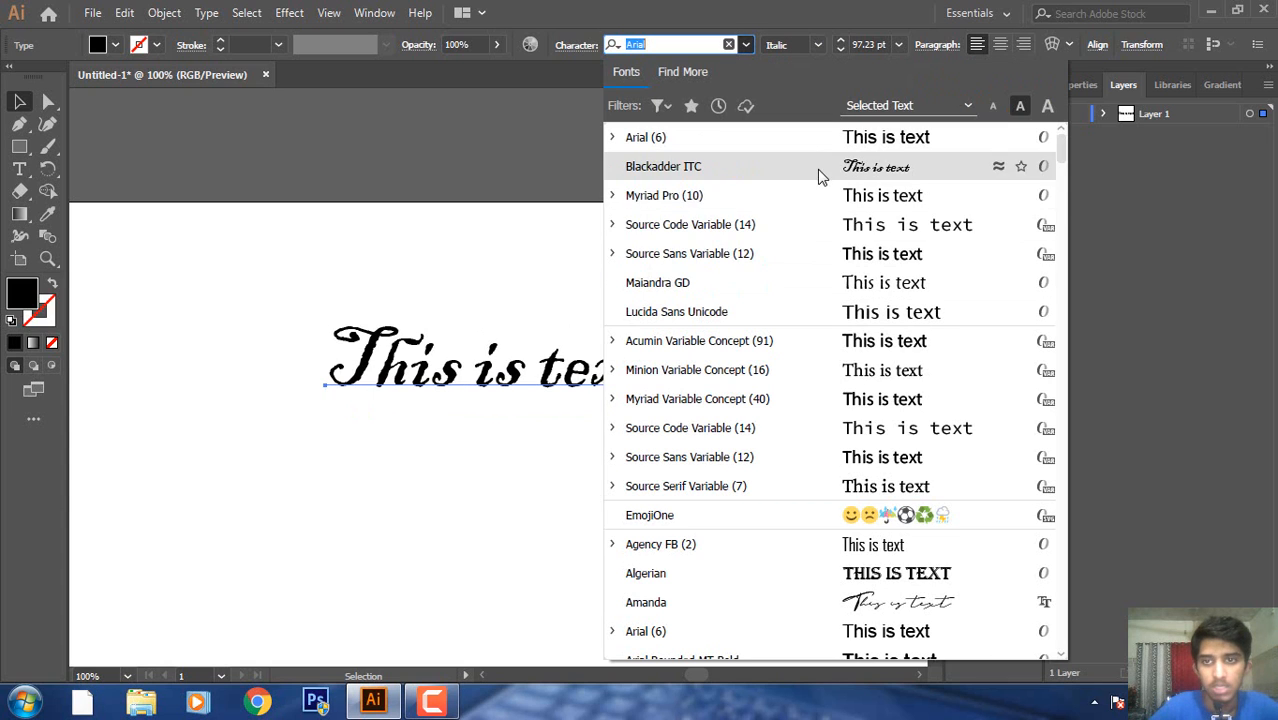
pyautogui.click(820, 176)
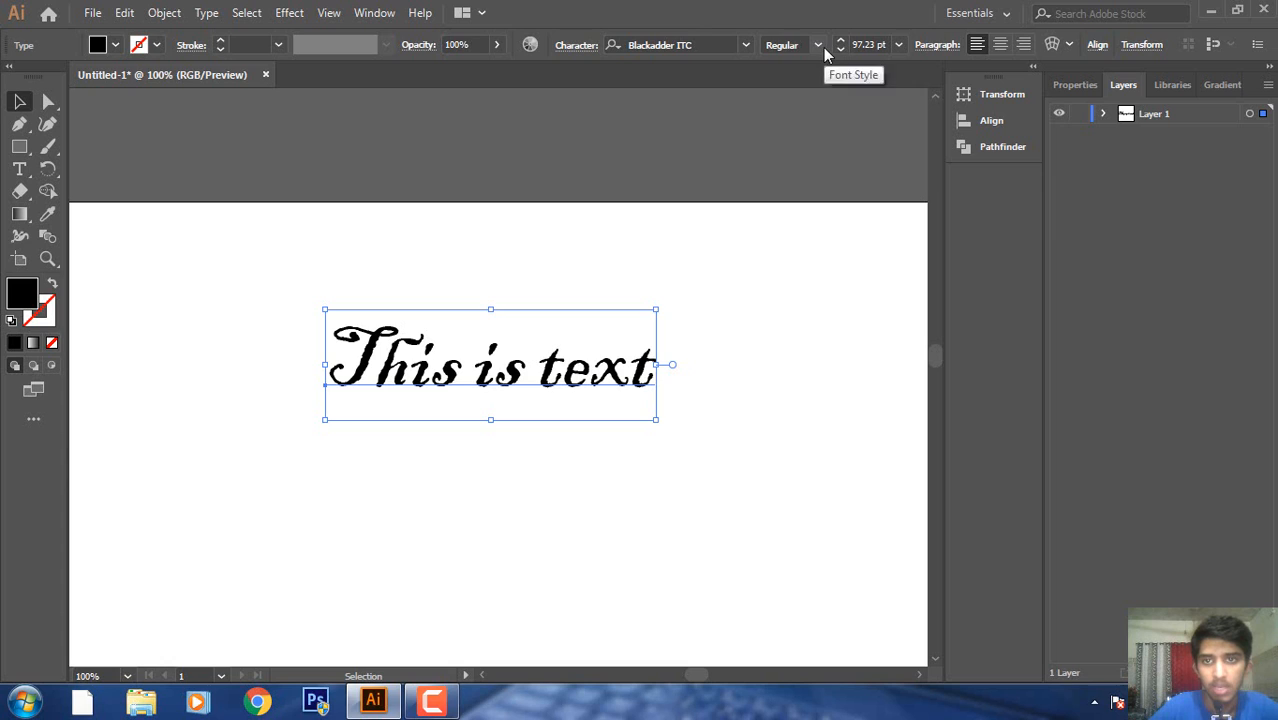
pyautogui.click(821, 46)
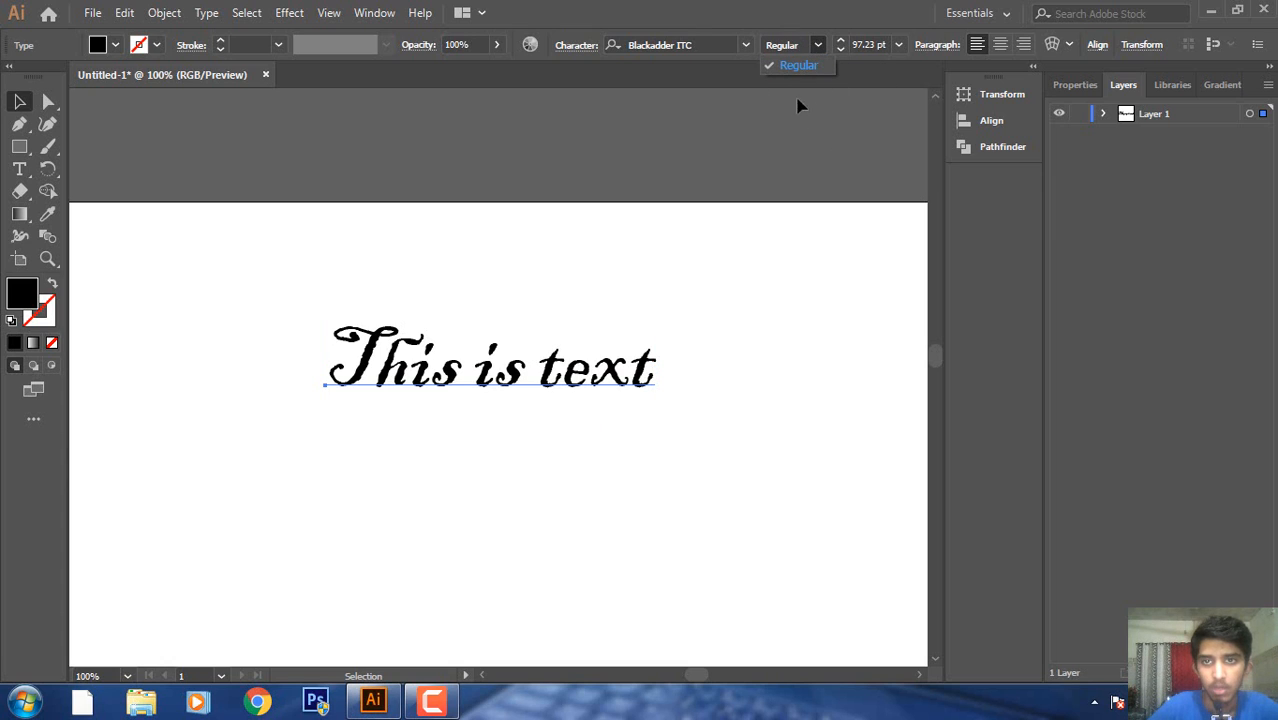
pyautogui.click(738, 40)
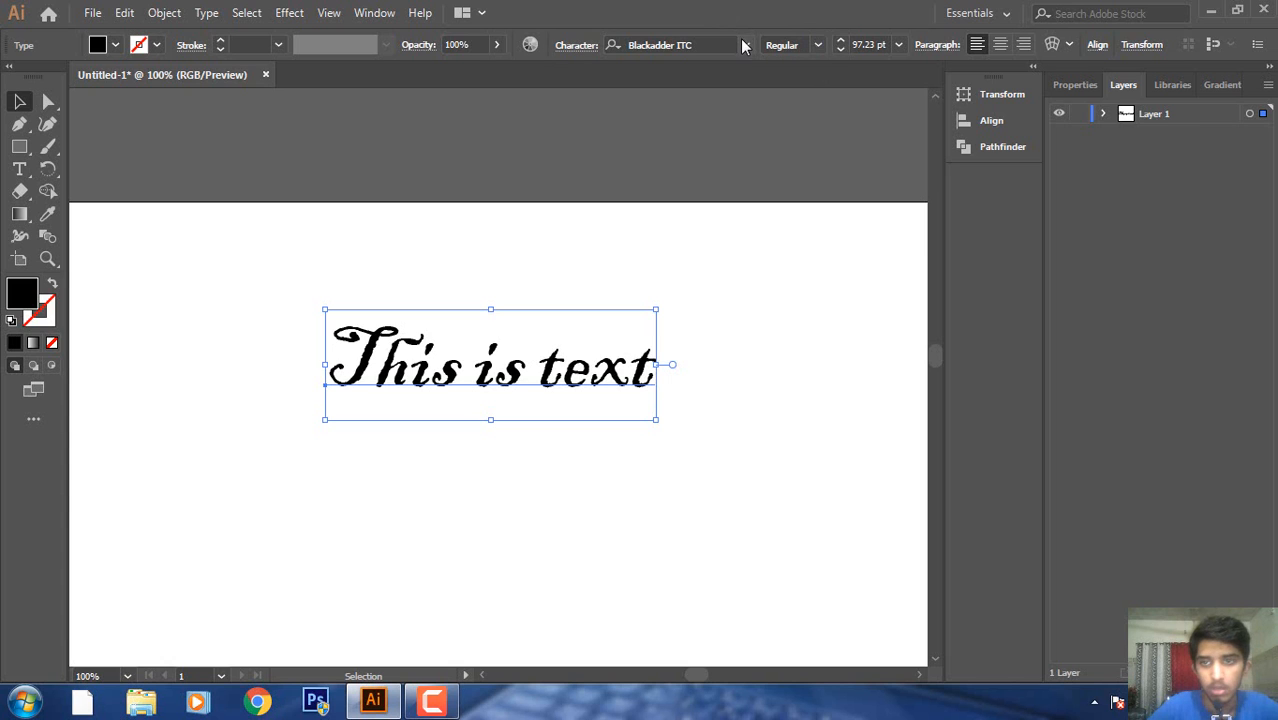
# Set the text's font to Source Sans Variable with the ExtraLight style.
pyautogui.click(744, 46)
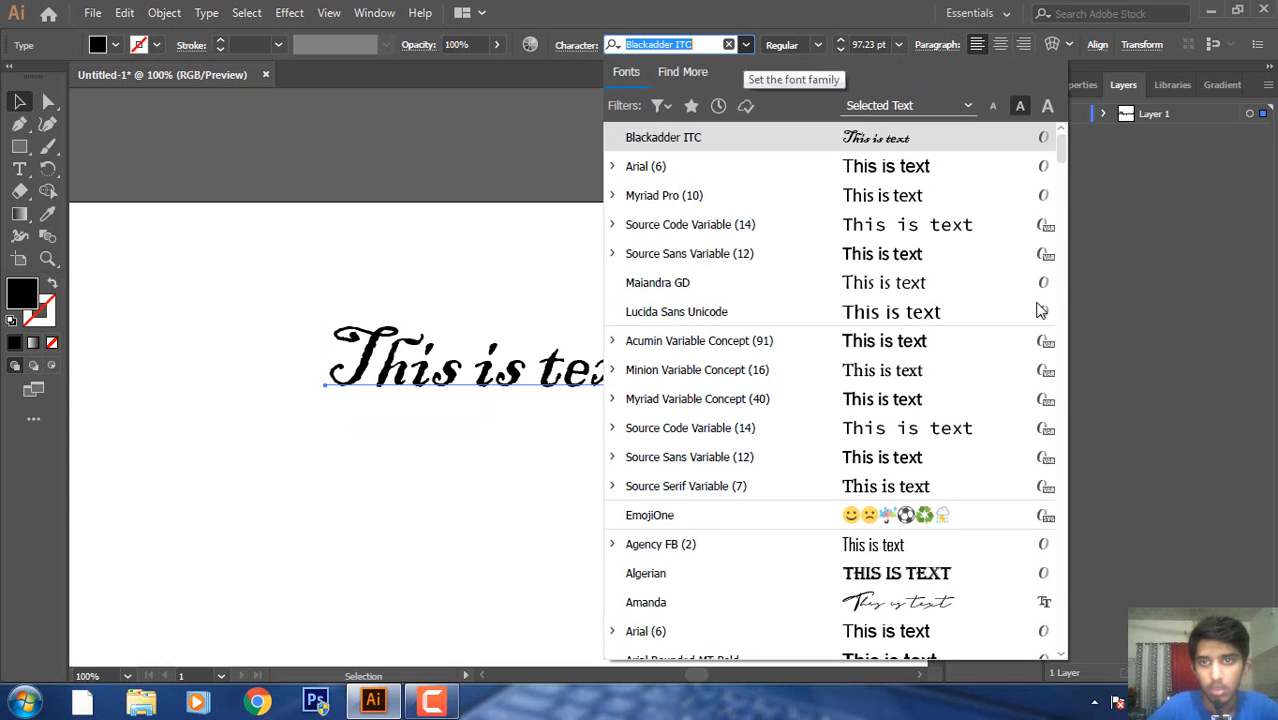
pyautogui.click(864, 262)
pyautogui.click(849, 47)
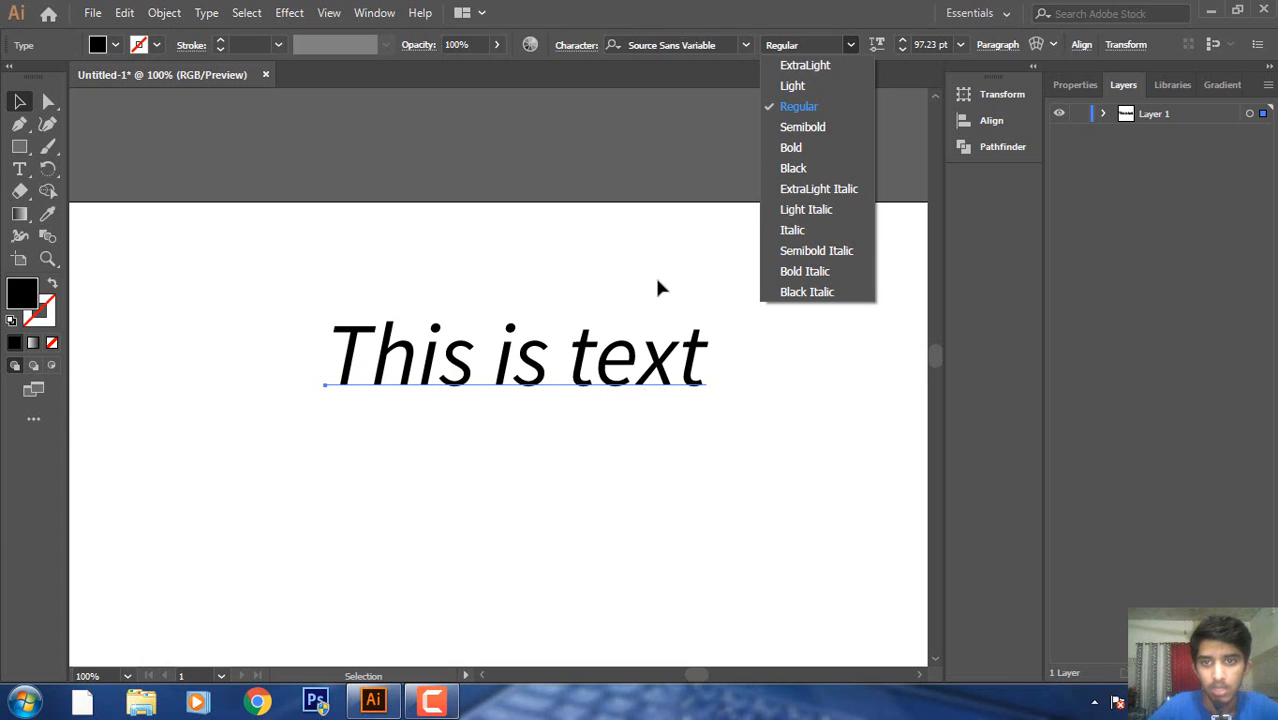
pyautogui.click(816, 66)
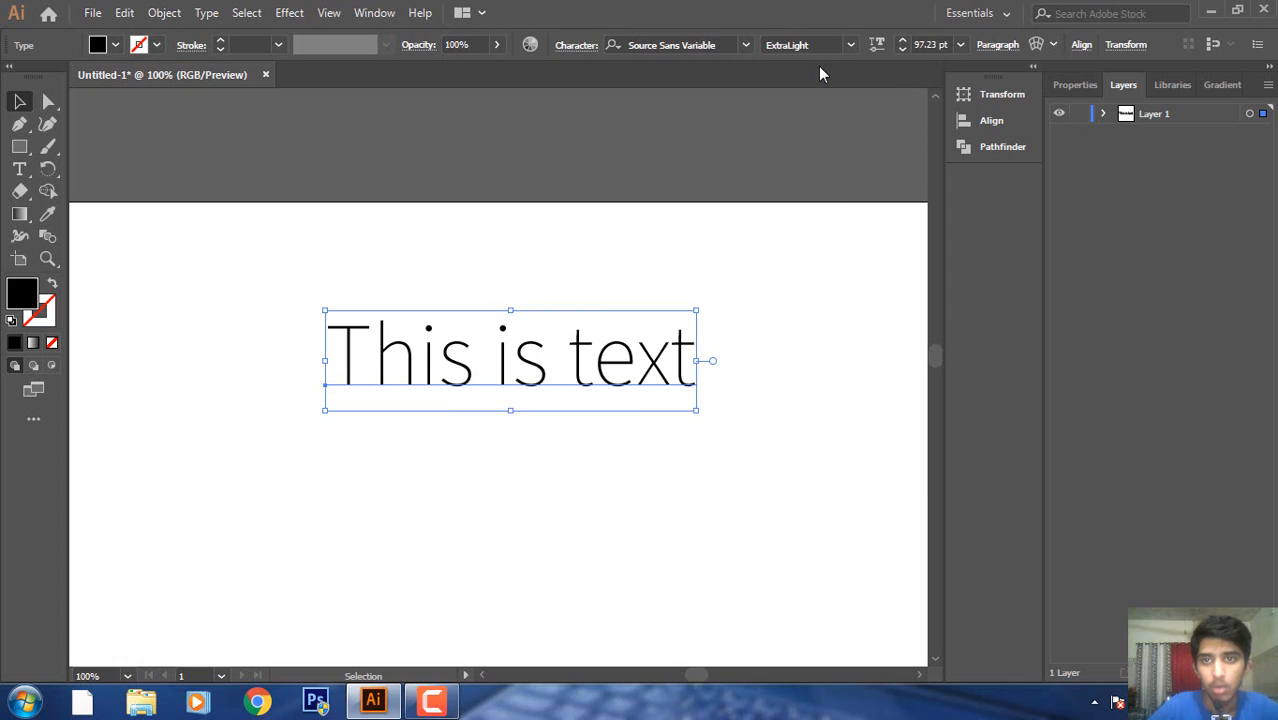
# Show the Character panel, and arrange it and the text side by side so that they do not overlap.
pyautogui.click(725, 100)
pyautogui.click(659, 370)
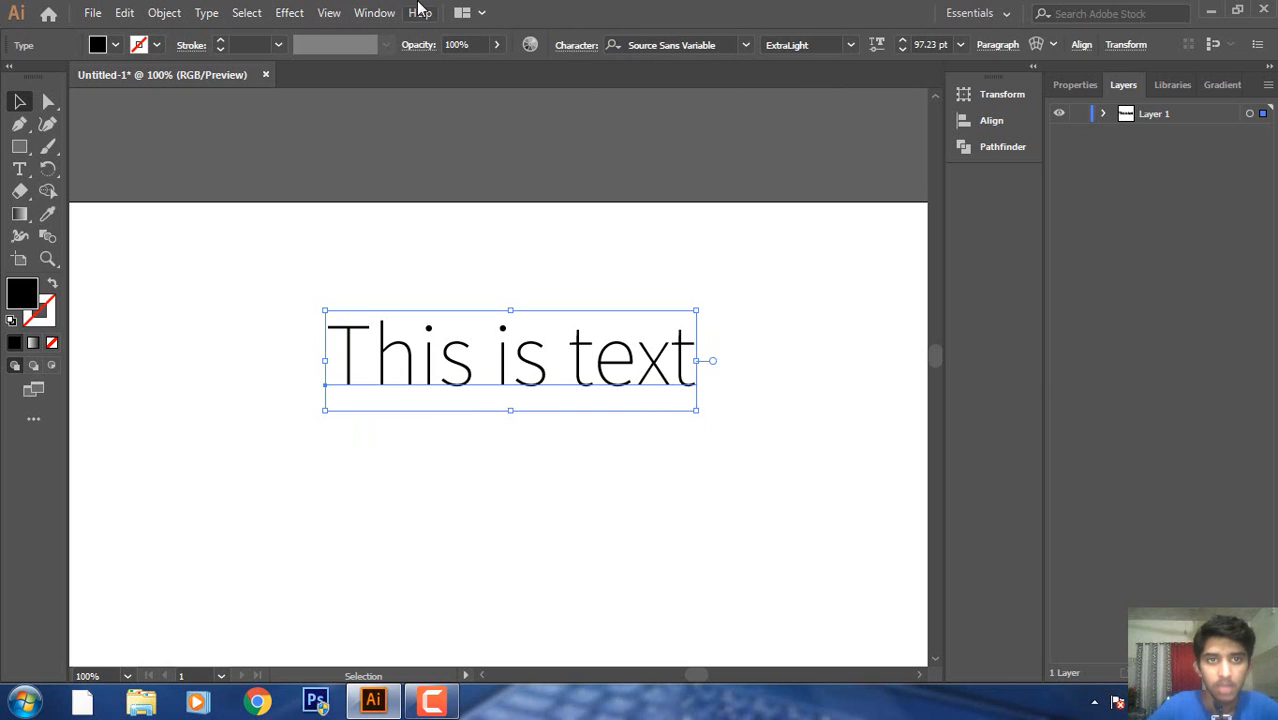
pyautogui.click(374, 12)
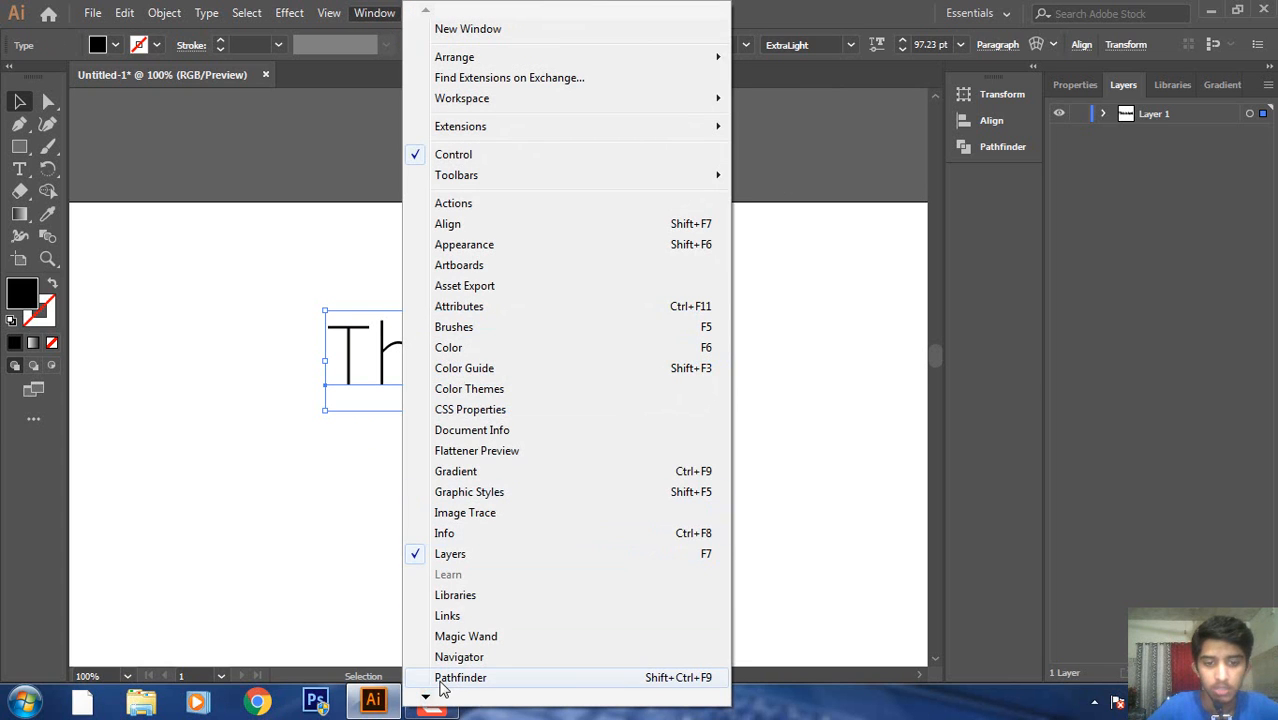
pyautogui.moveTo(425, 700)
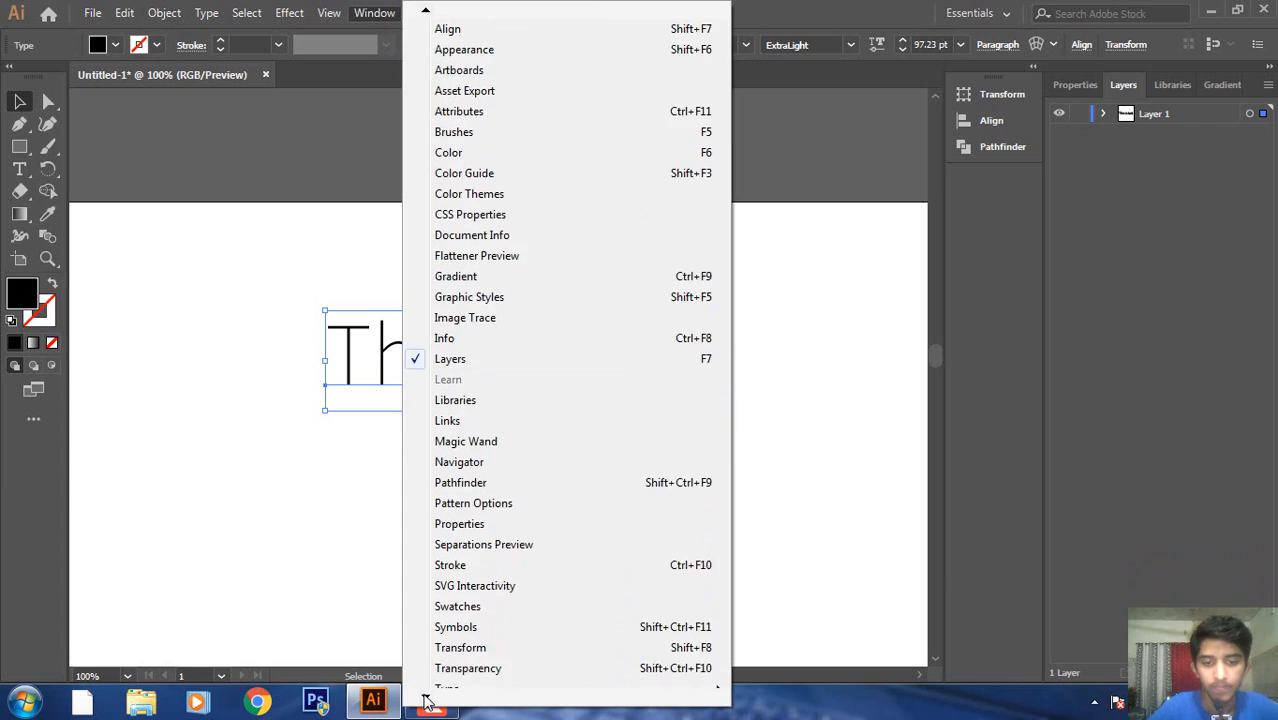
pyautogui.moveTo(526, 586)
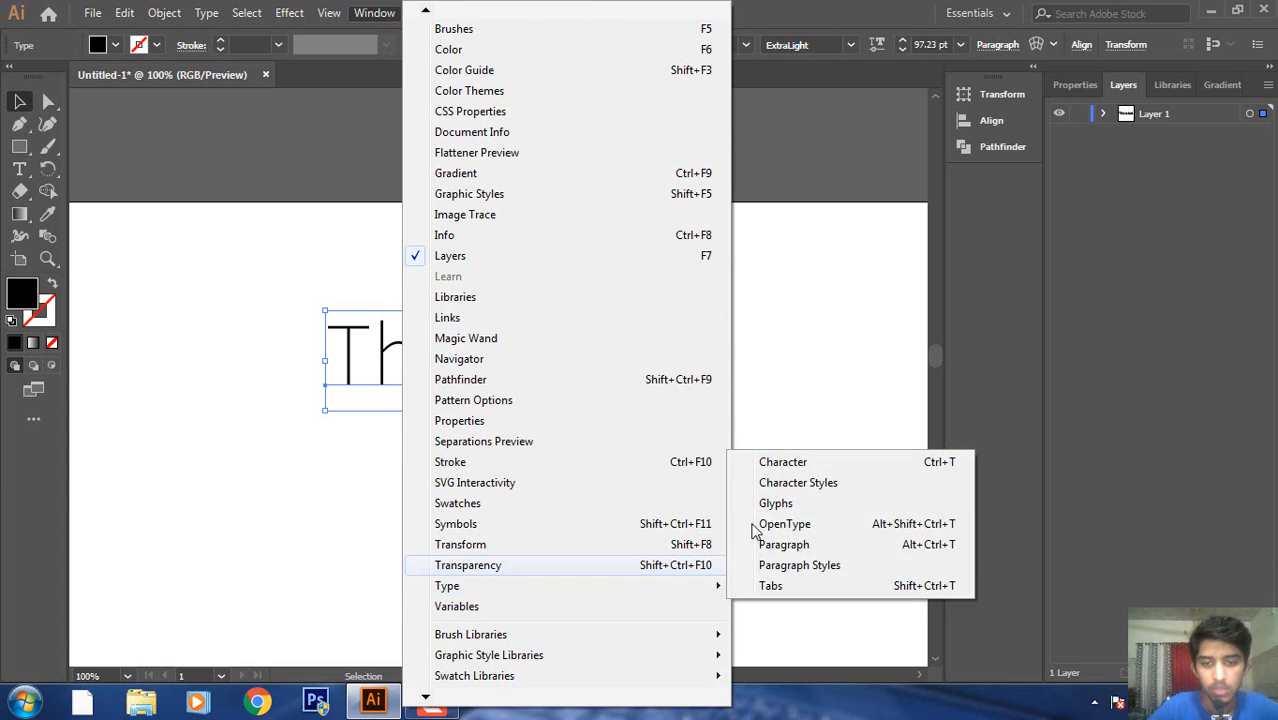
pyautogui.click(798, 464)
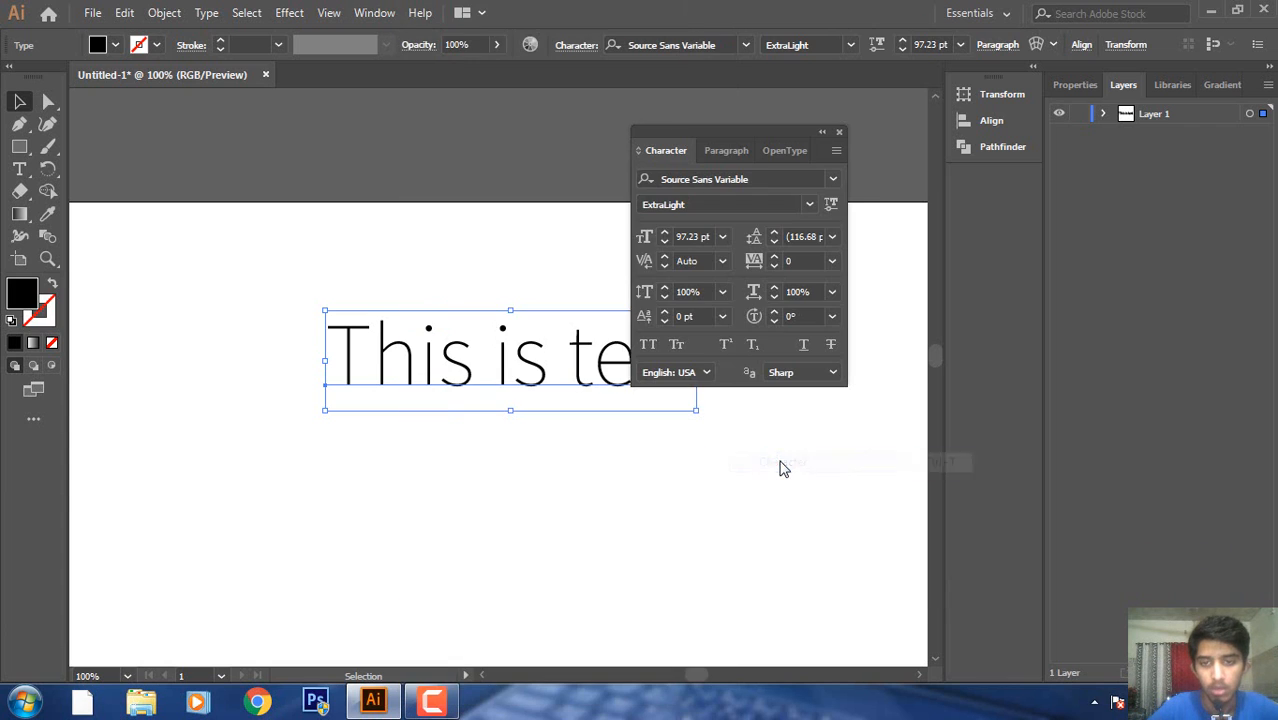
pyautogui.moveTo(689, 132); pyautogui.dragTo(834, 137)
pyautogui.moveTo(580, 362); pyautogui.dragTo(538, 349)
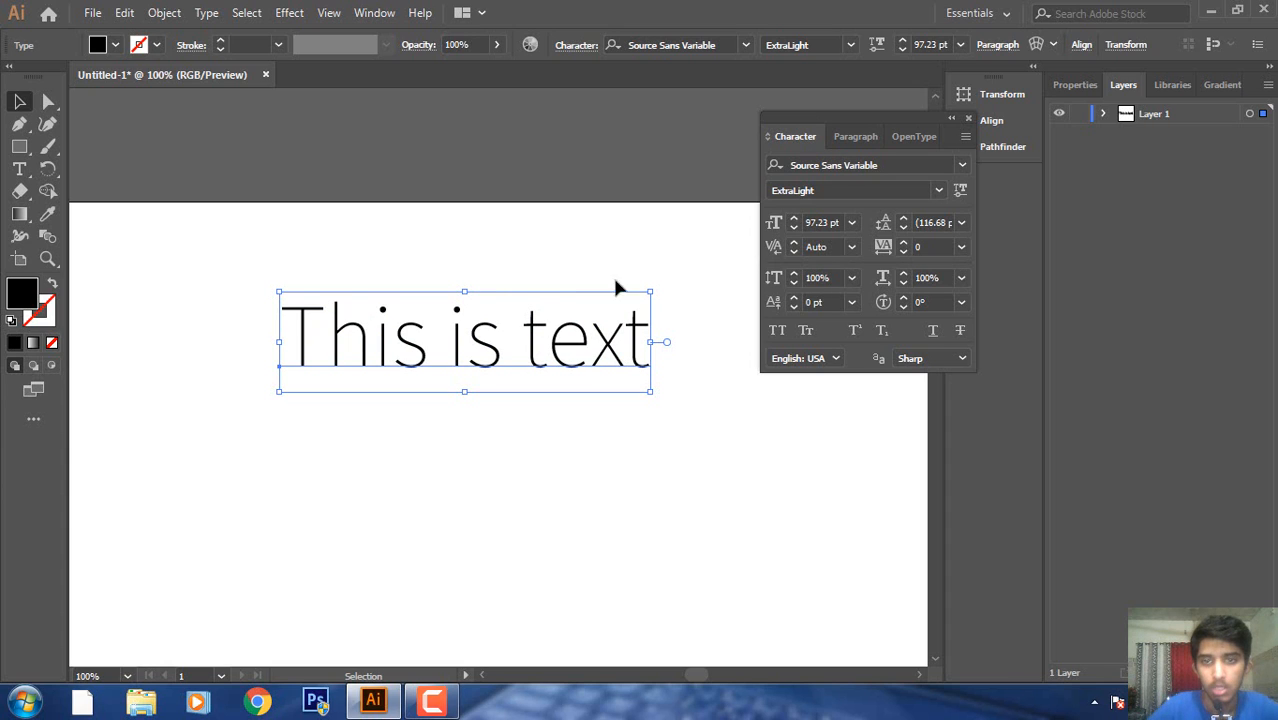
pyautogui.moveTo(544, 332); pyautogui.dragTo(558, 346)
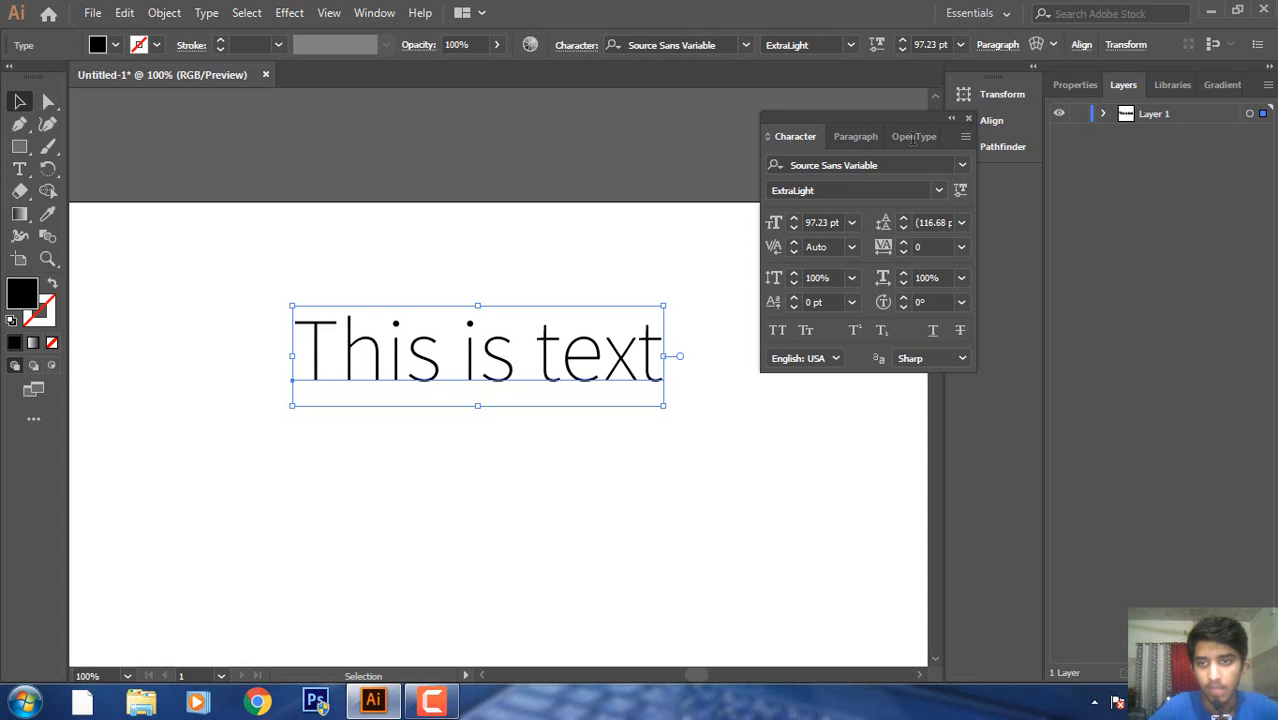
# Look through the font family and font style choices in the Character panel.
pyautogui.click(963, 165)
pyautogui.click(963, 165)
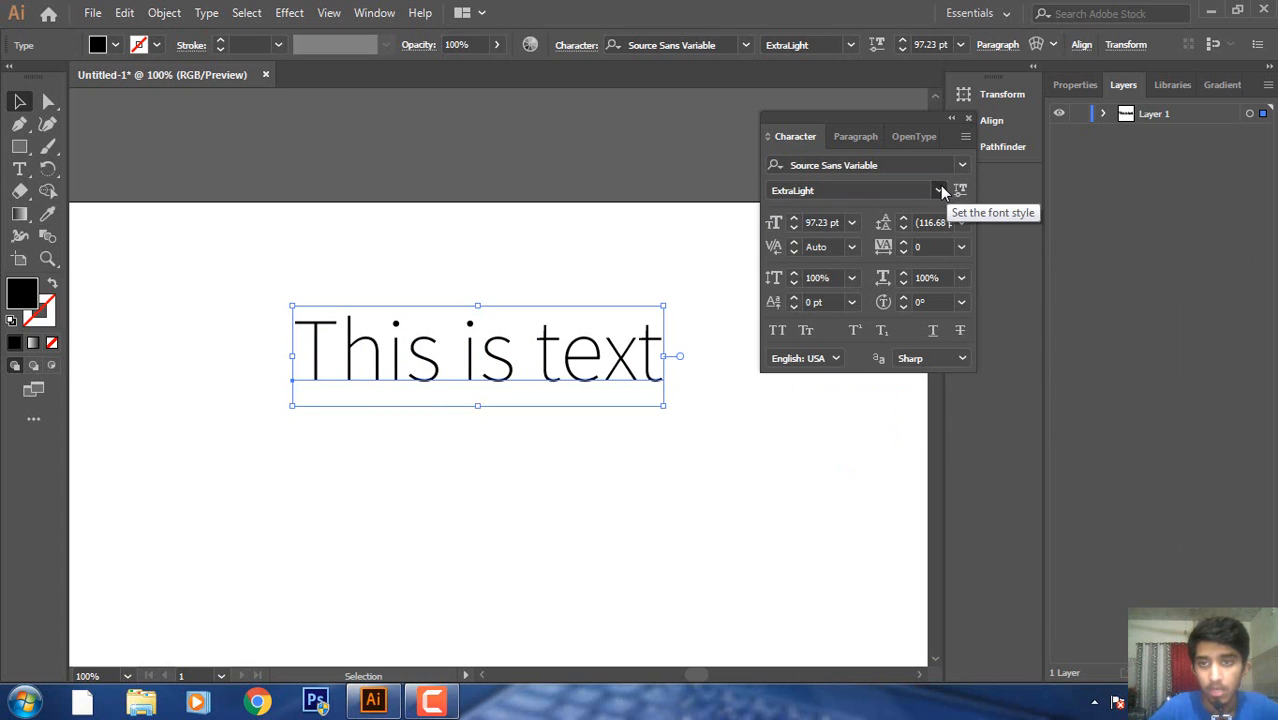
pyautogui.click(940, 188)
pyautogui.click(946, 192)
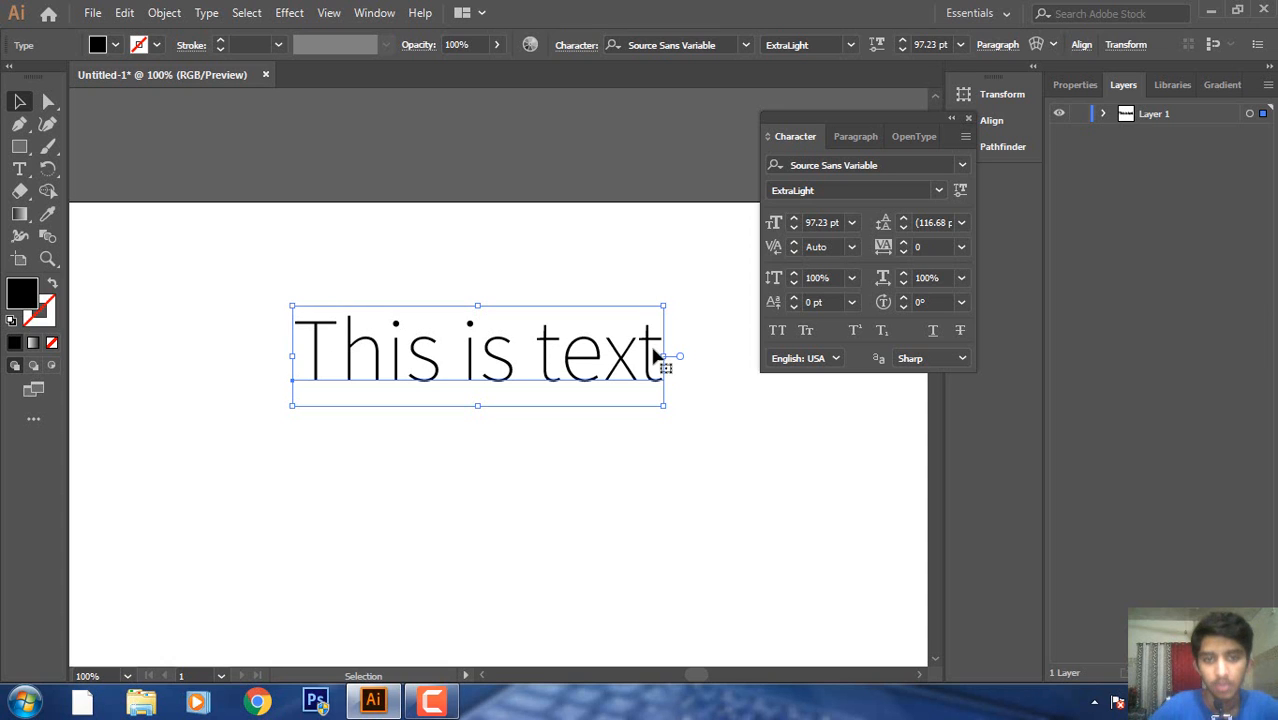
# Increase the text's font size stepwise to 118 pt and reduce it to 103 pt.
pyautogui.click(794, 220)
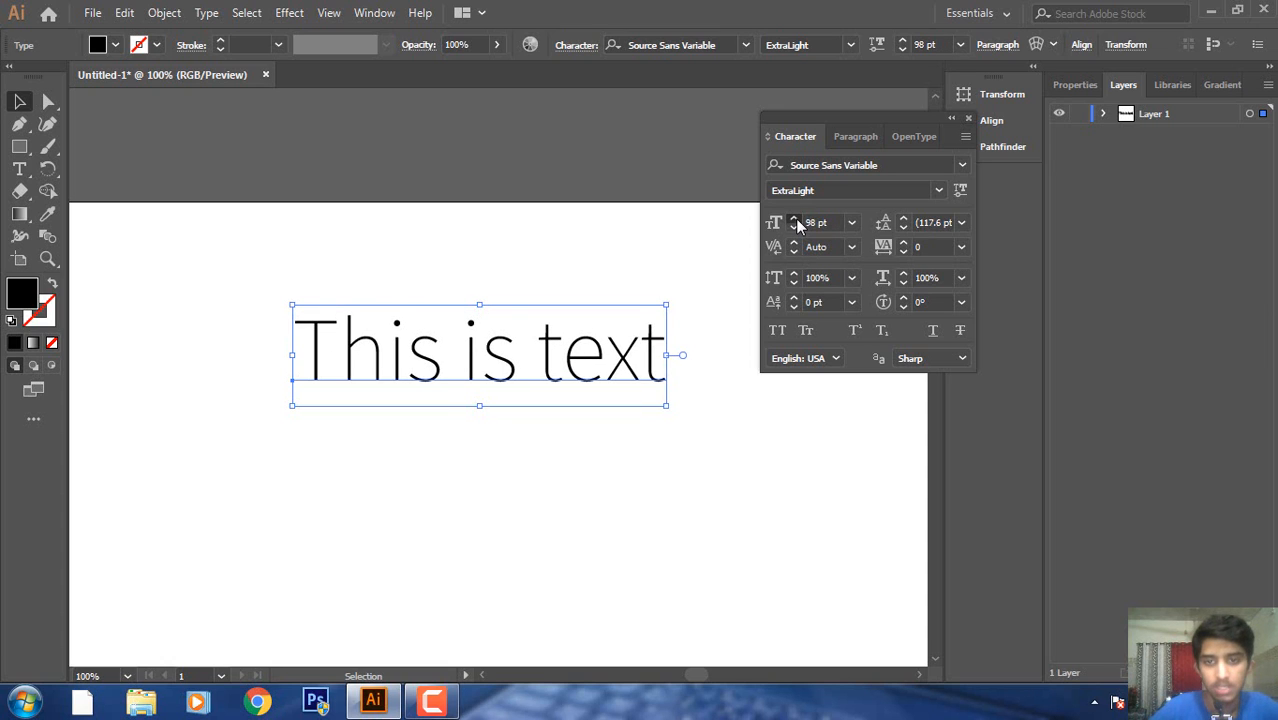
pyautogui.click(794, 220)
pyautogui.click(794, 220)
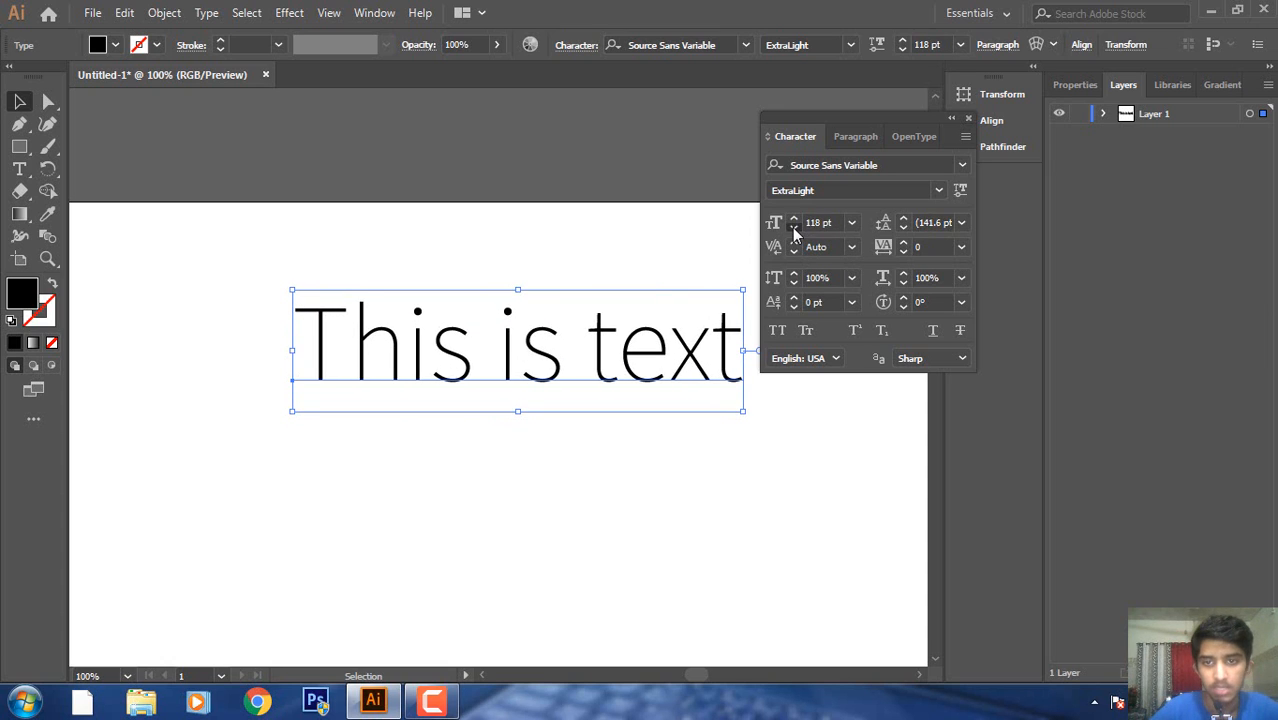
pyautogui.click(794, 228)
pyautogui.click(794, 228)
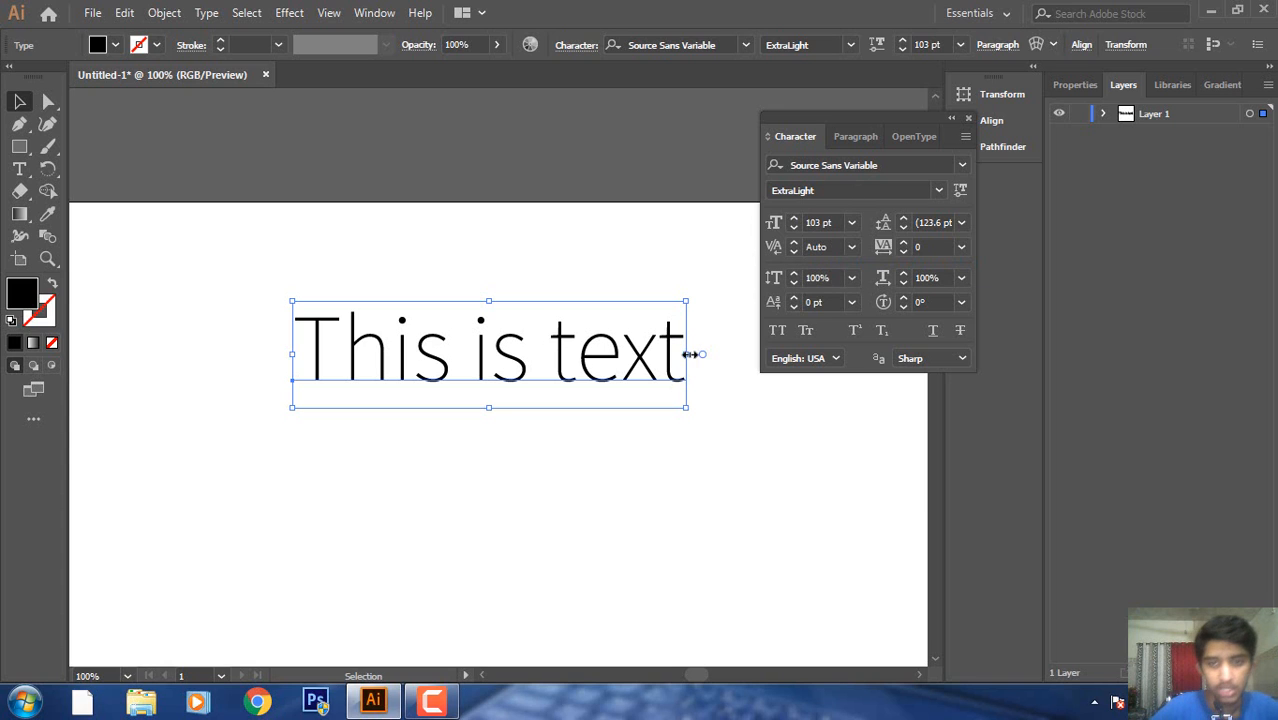
# Try stretching the text wider and taller by its bounding box, undo both changes, and rescale it slightly to about 103.32 pt.
pyautogui.moveTo(690, 354)
pyautogui.mouseDown()
pyautogui.moveTo(872, 340)
pyautogui.moveTo(280, 490)
pyautogui.moveTo(759, 434)
pyautogui.moveTo(294, 462)
pyautogui.moveTo(727, 345)
pyautogui.moveTo(710, 352)
pyautogui.mouseUp()
pyautogui.moveTo(502, 402); pyautogui.dragTo(571, 414)
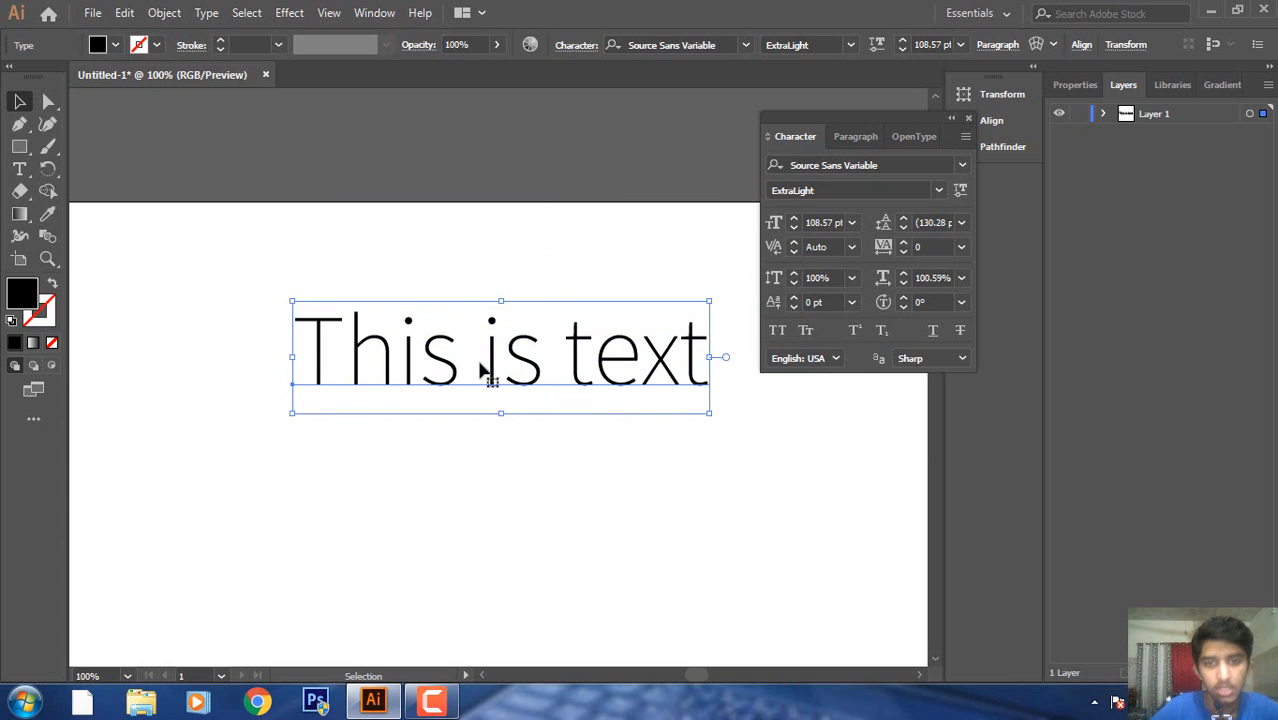
pyautogui.hotkey('ctrl', 'z')
pyautogui.hotkey('ctrl', 'z')
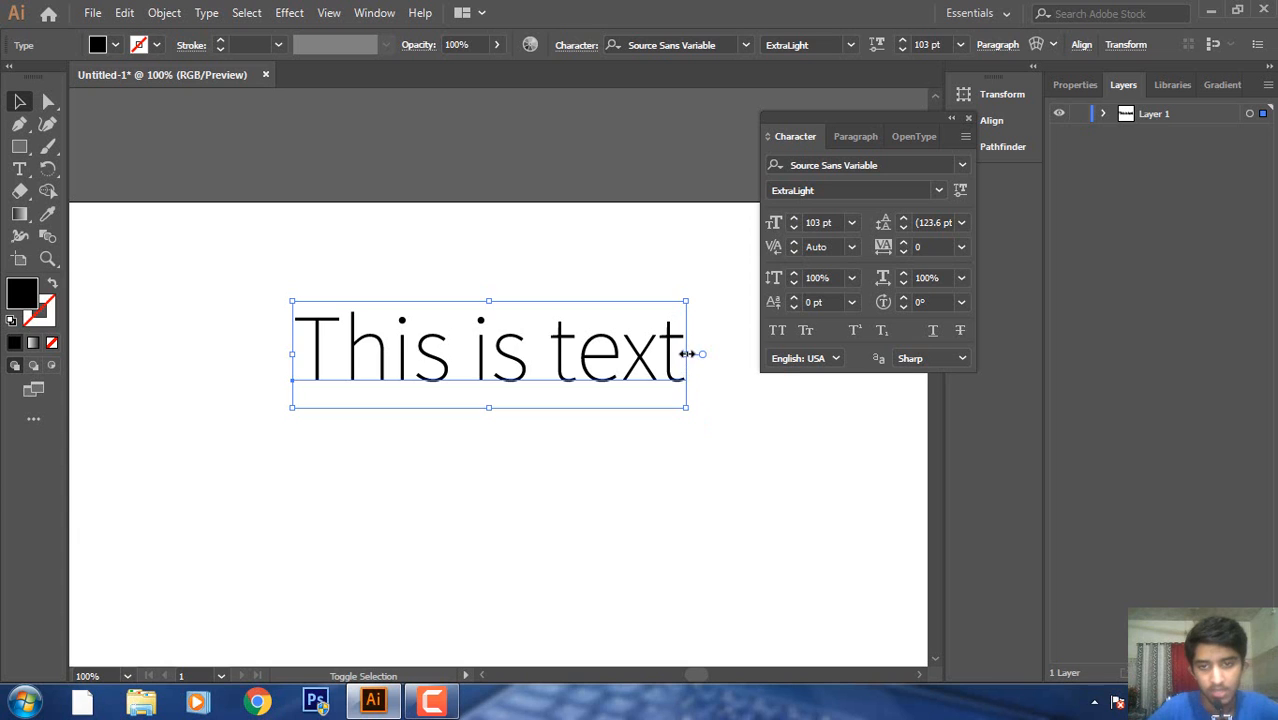
pyautogui.moveTo(689, 354); pyautogui.dragTo(688, 393)
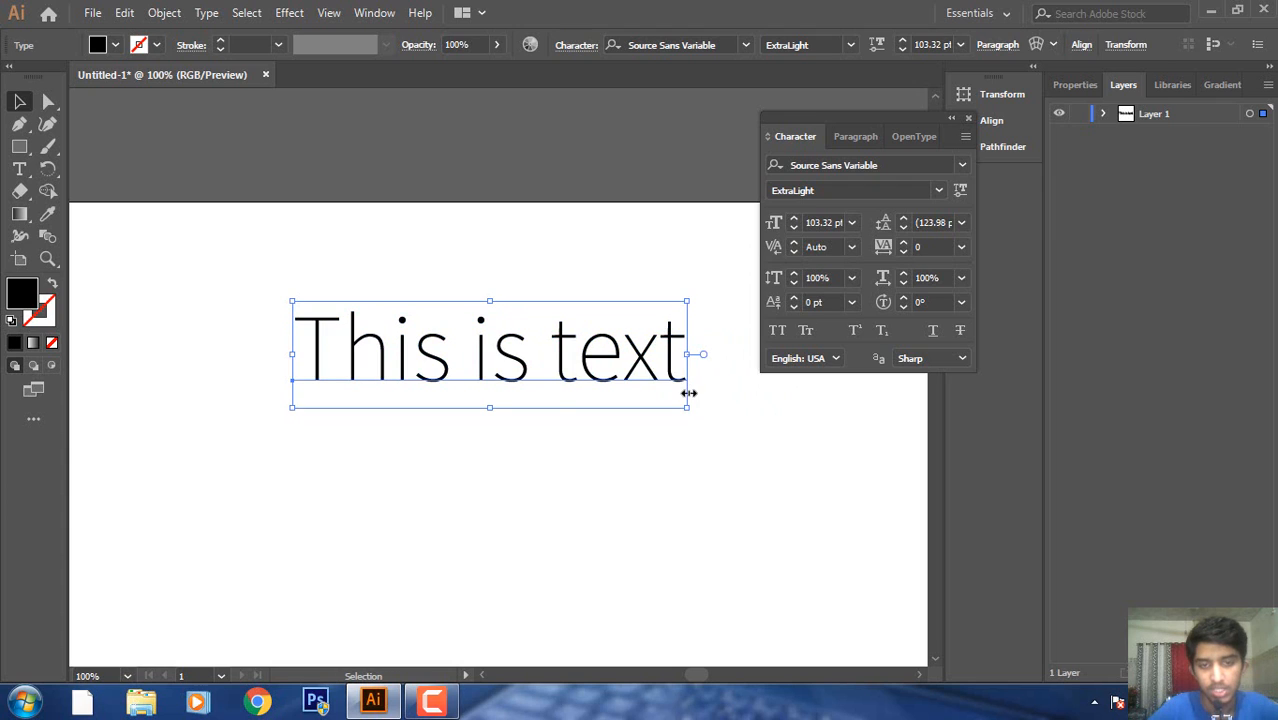
# Deselect the text and set the leading to 6 pt with nothing selected.
pyautogui.click(498, 464)
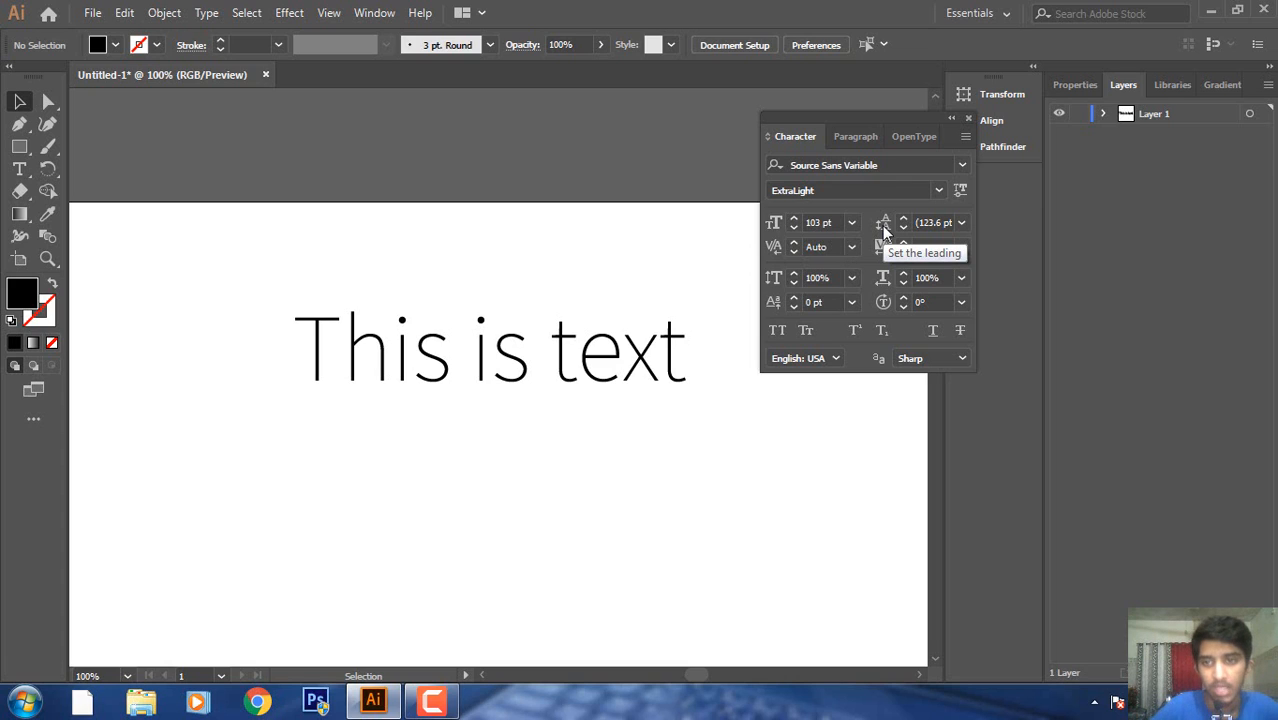
pyautogui.click(960, 224)
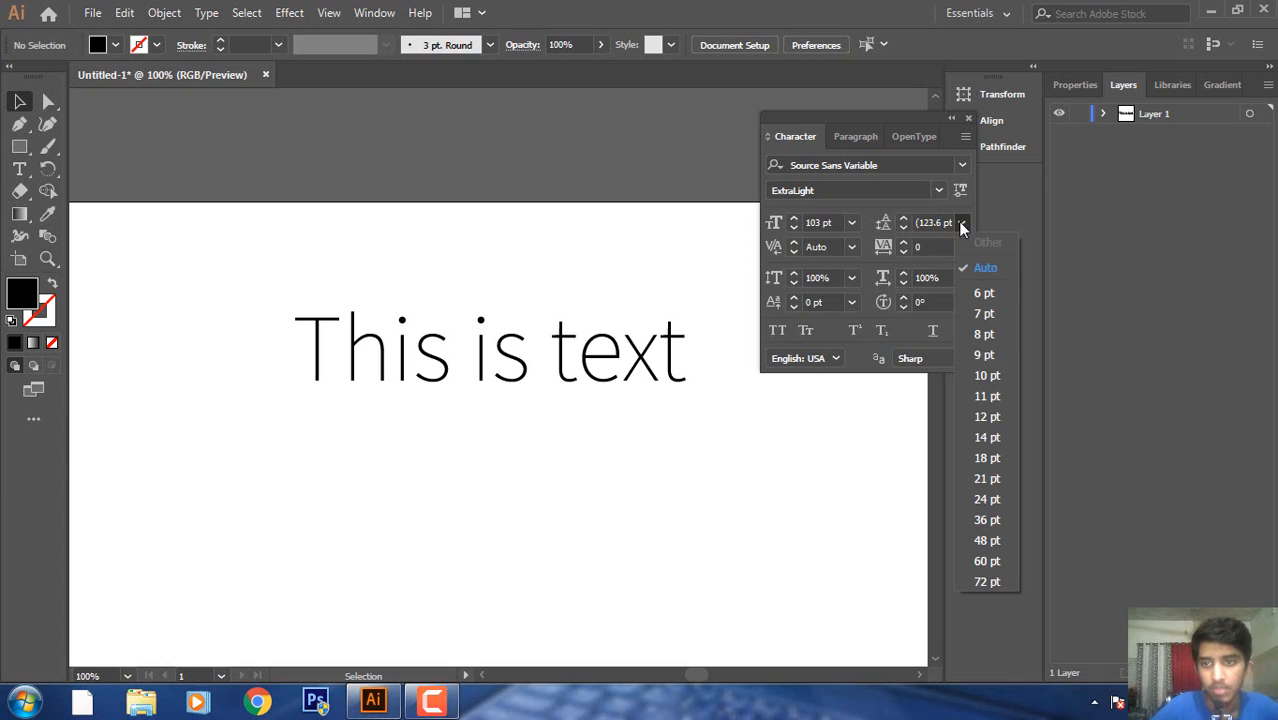
pyautogui.click(976, 295)
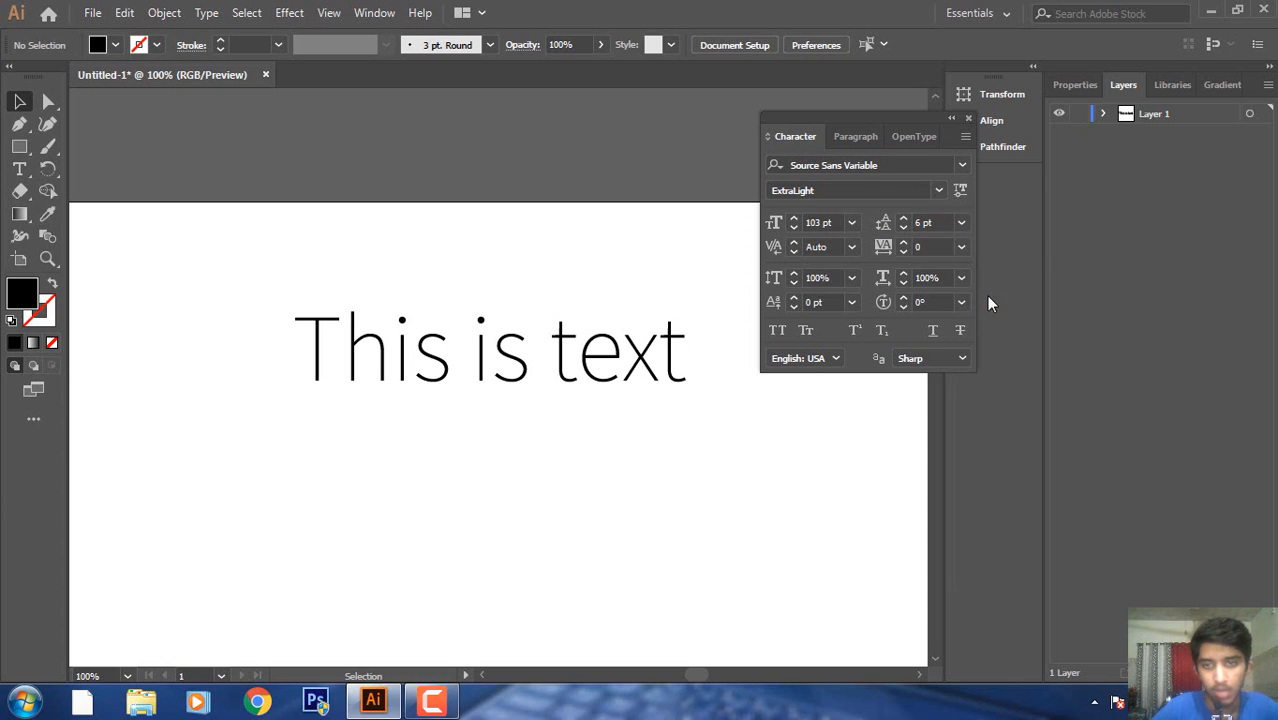
# Select the text and try leading values of 8 pt and 72 pt on it.
pyautogui.click(565, 368)
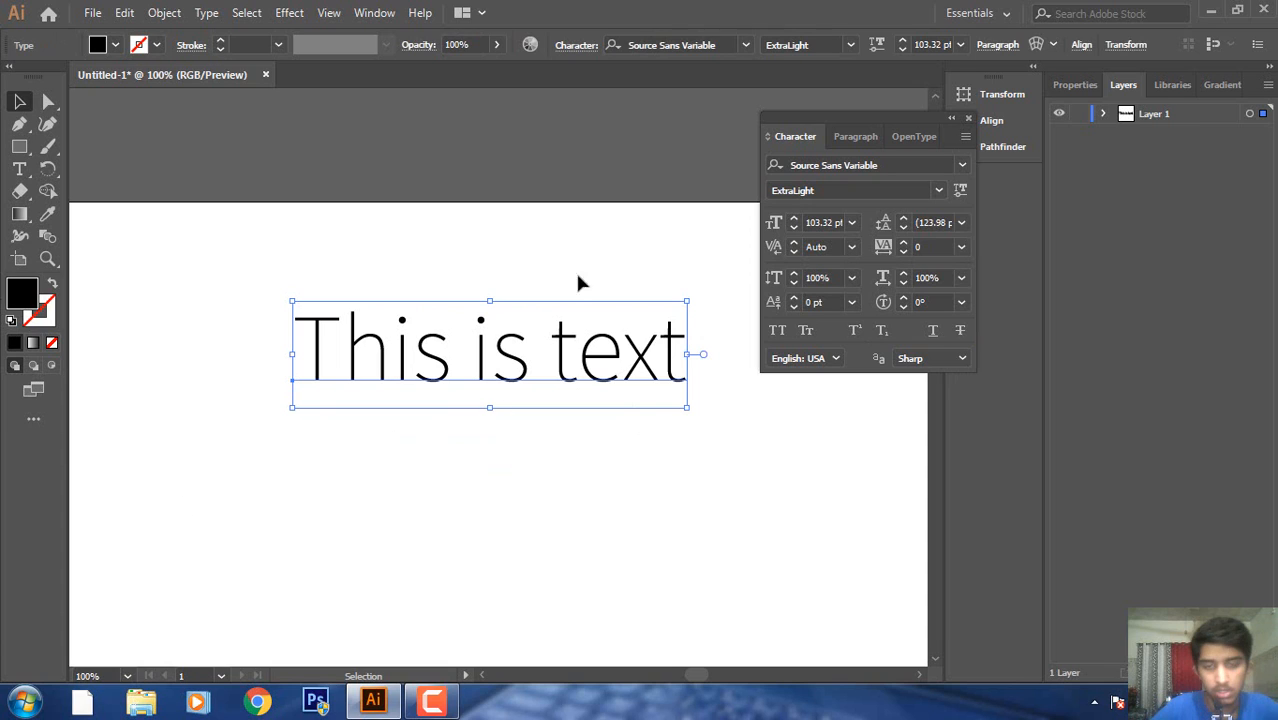
pyautogui.click(961, 222)
pyautogui.click(977, 327)
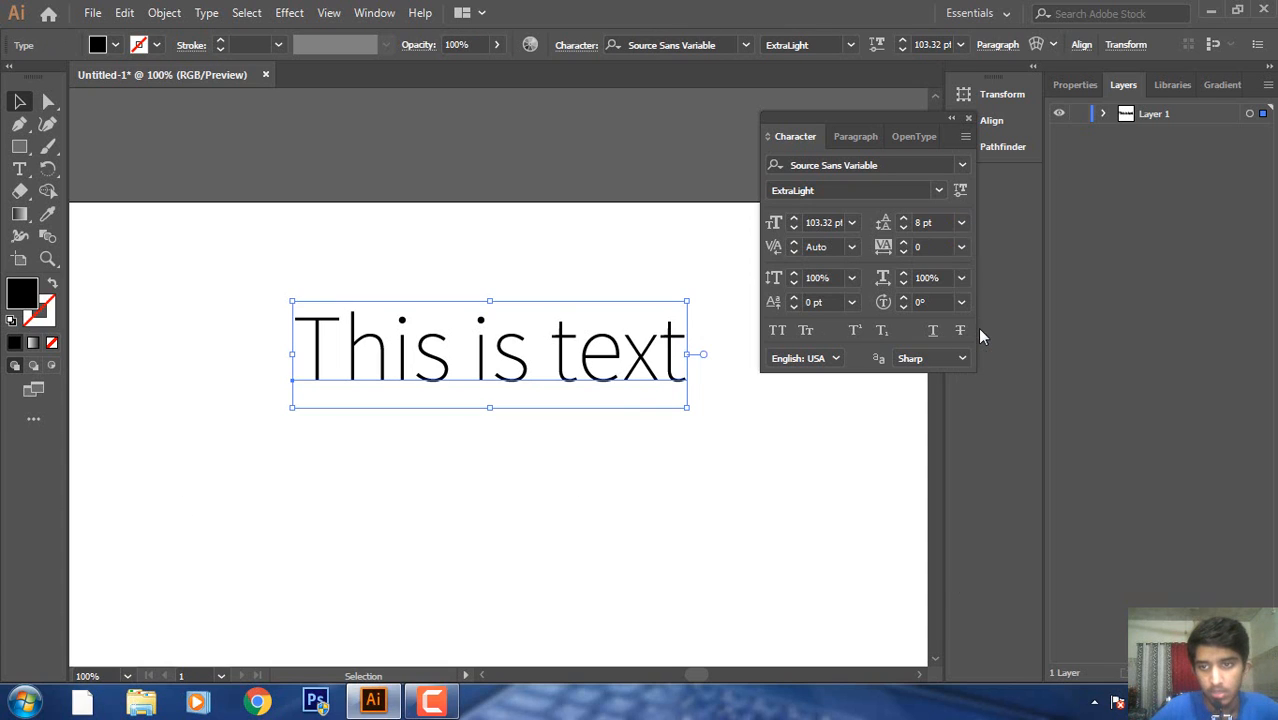
pyautogui.click(961, 222)
pyautogui.click(983, 578)
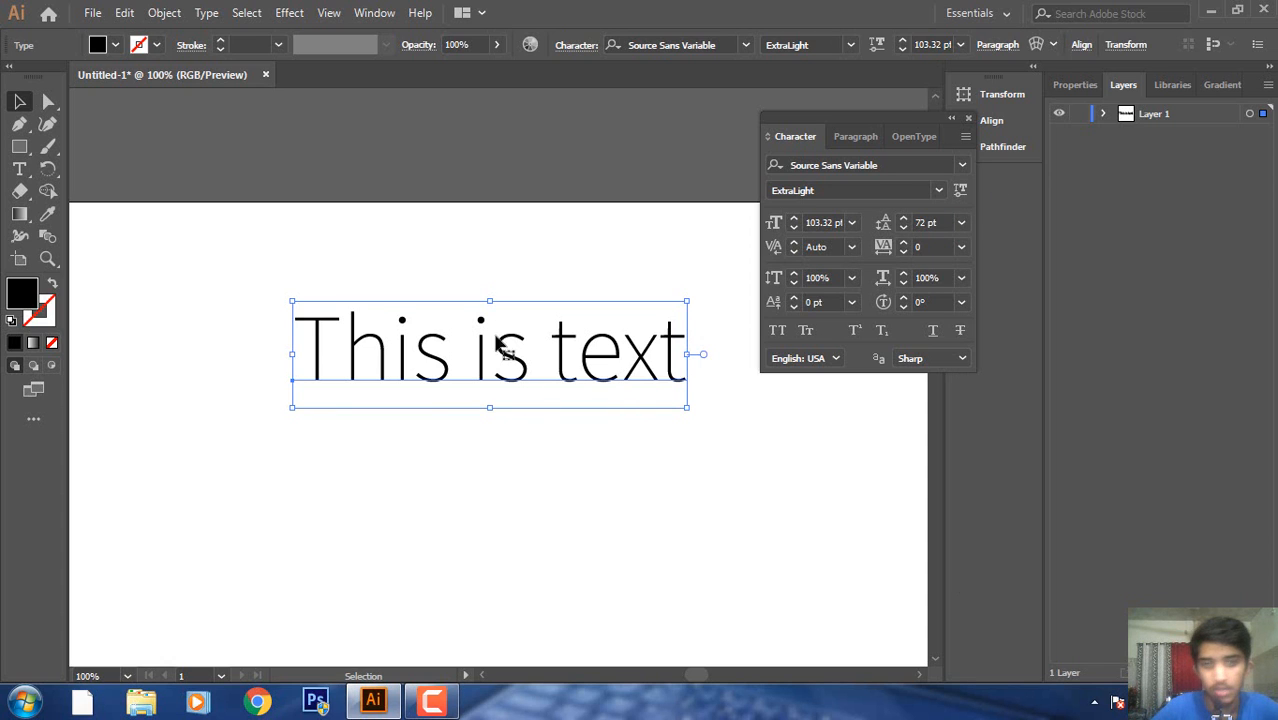
# Reduce the text's height slightly by its bounding box, and increase its font size to 130 pt.
pyautogui.moveTo(489, 300)
pyautogui.mouseDown()
pyautogui.moveTo(493, 247)
pyautogui.moveTo(508, 306)
pyautogui.moveTo(490, 301)
pyautogui.mouseUp()
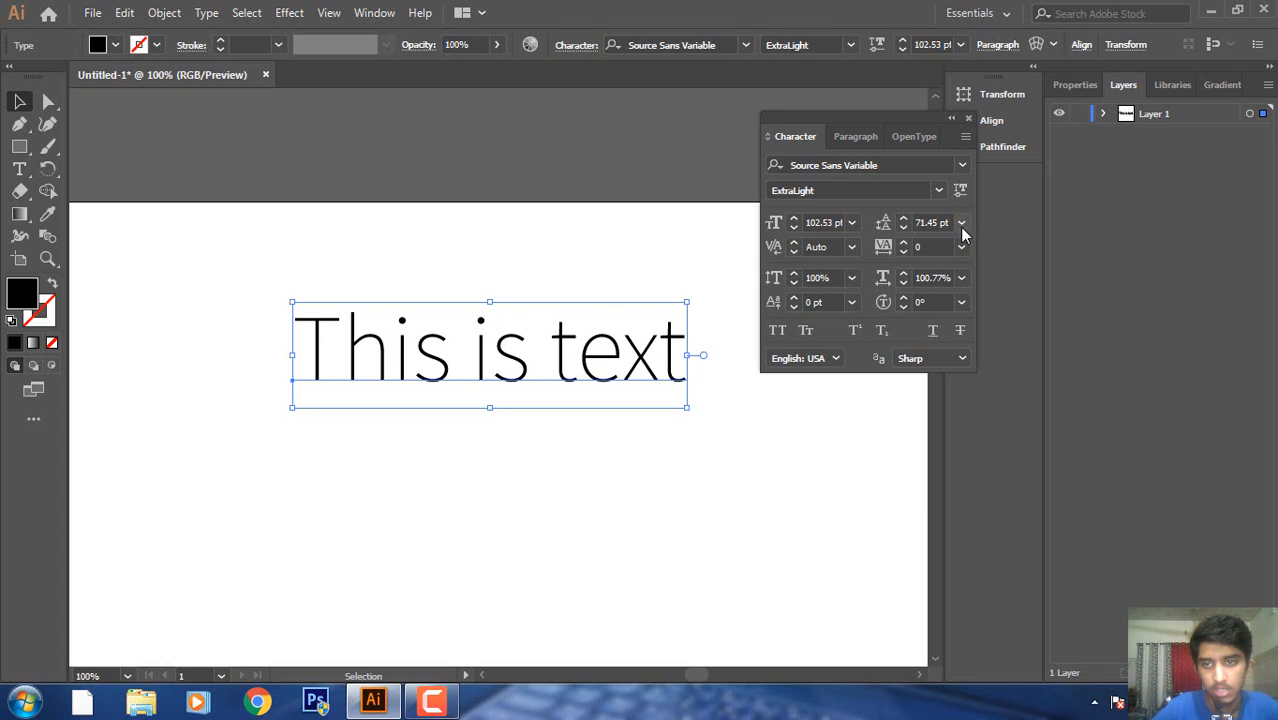
pyautogui.click(796, 229)
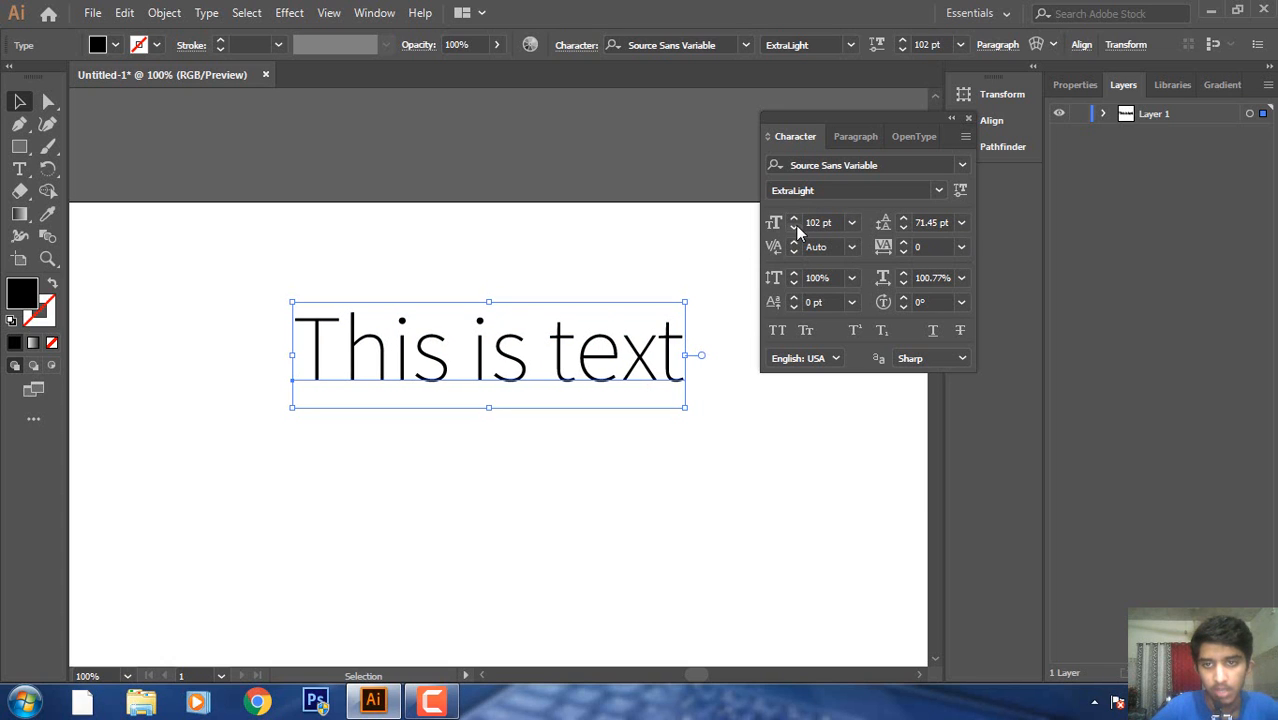
pyautogui.click(795, 219)
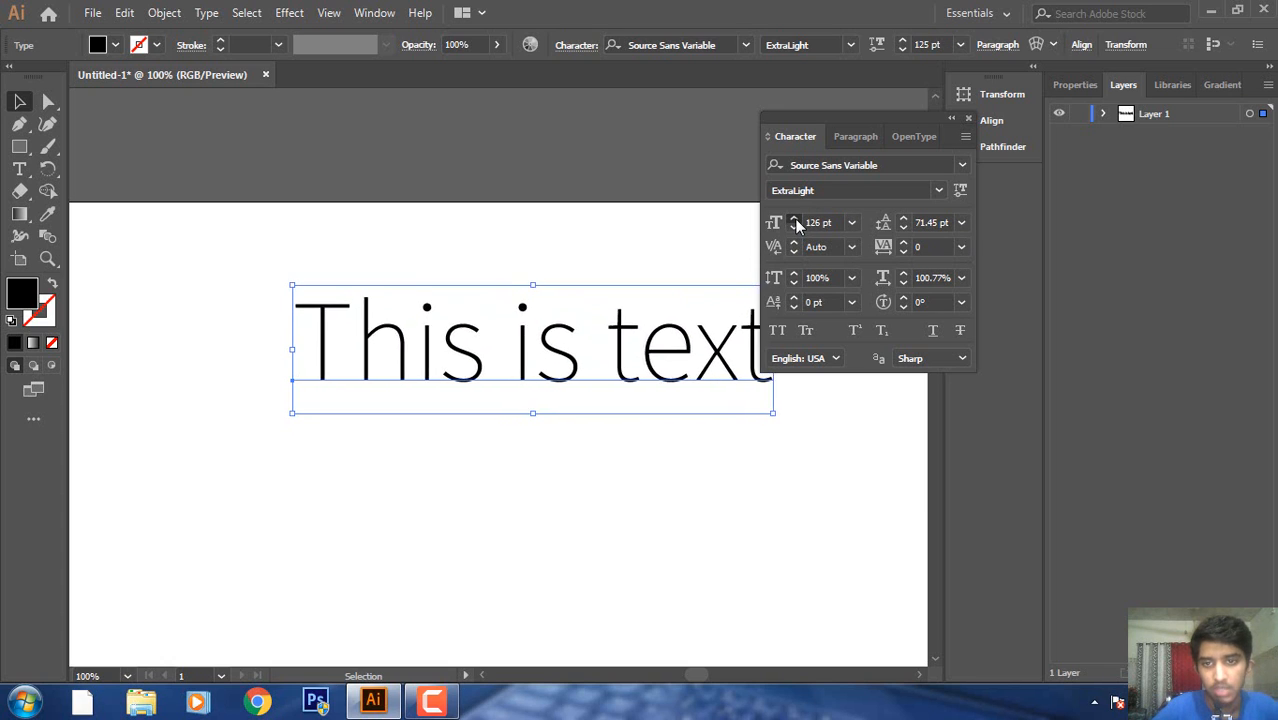
pyautogui.click(795, 220)
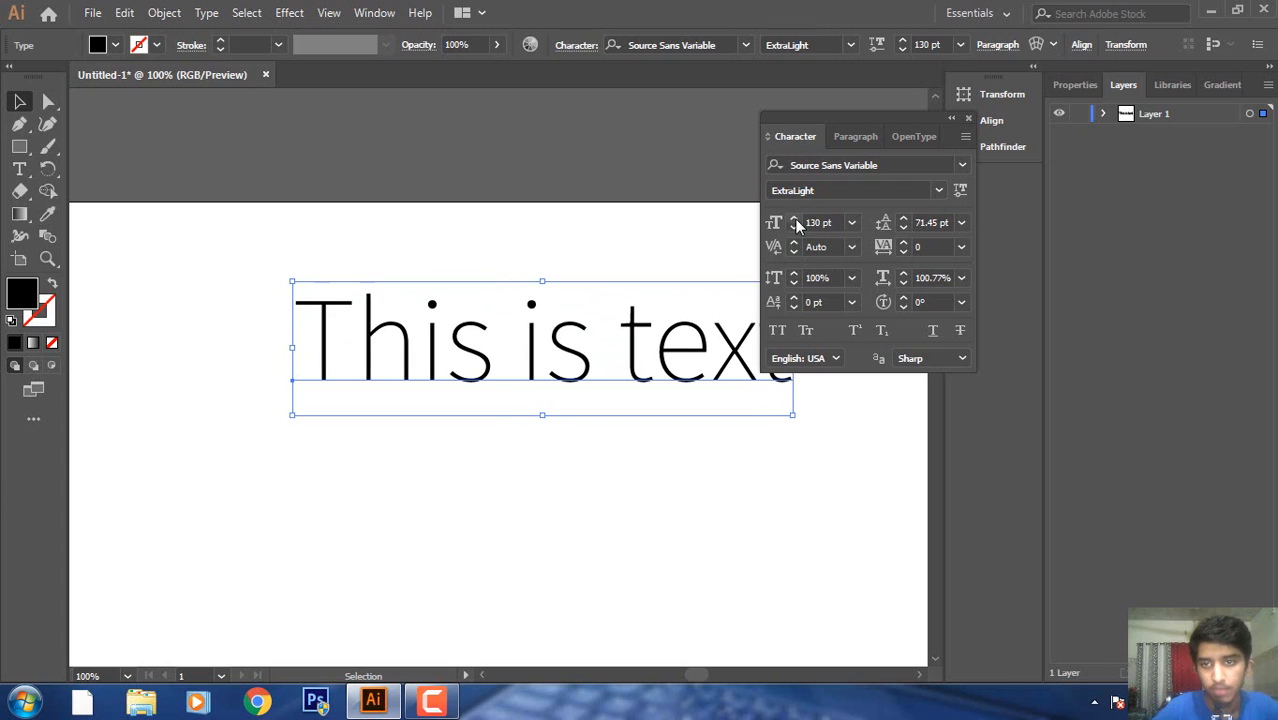
# Move the text further left and down on the artboard, away from the Character panel, and set its leading to Auto.
pyautogui.click(961, 223)
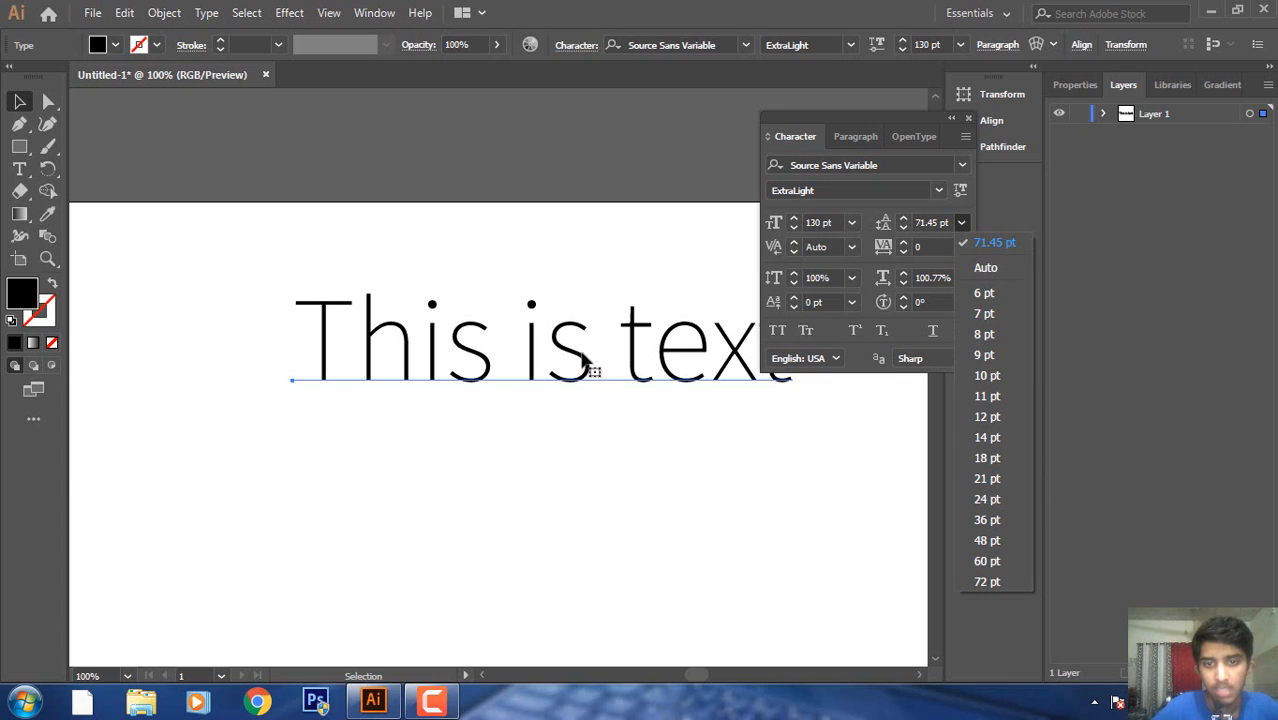
pyautogui.click(583, 362)
pyautogui.moveTo(561, 352); pyautogui.dragTo(447, 389)
pyautogui.click(961, 223)
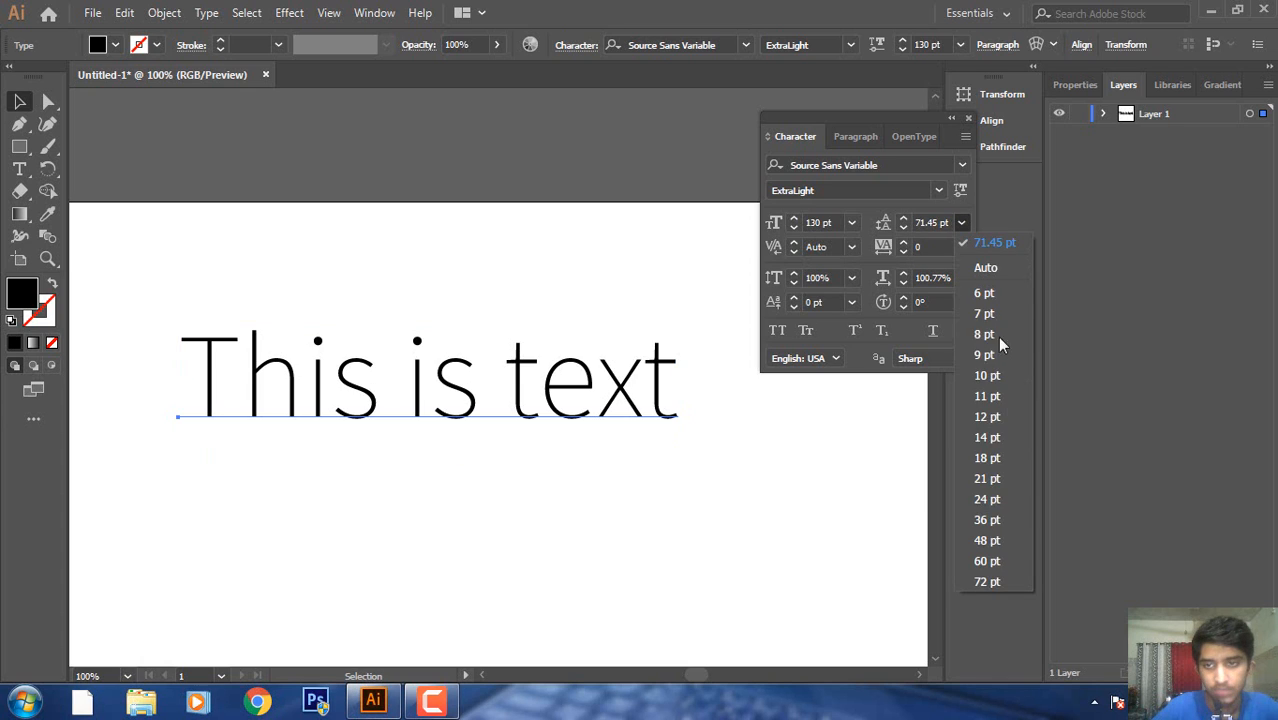
pyautogui.click(988, 272)
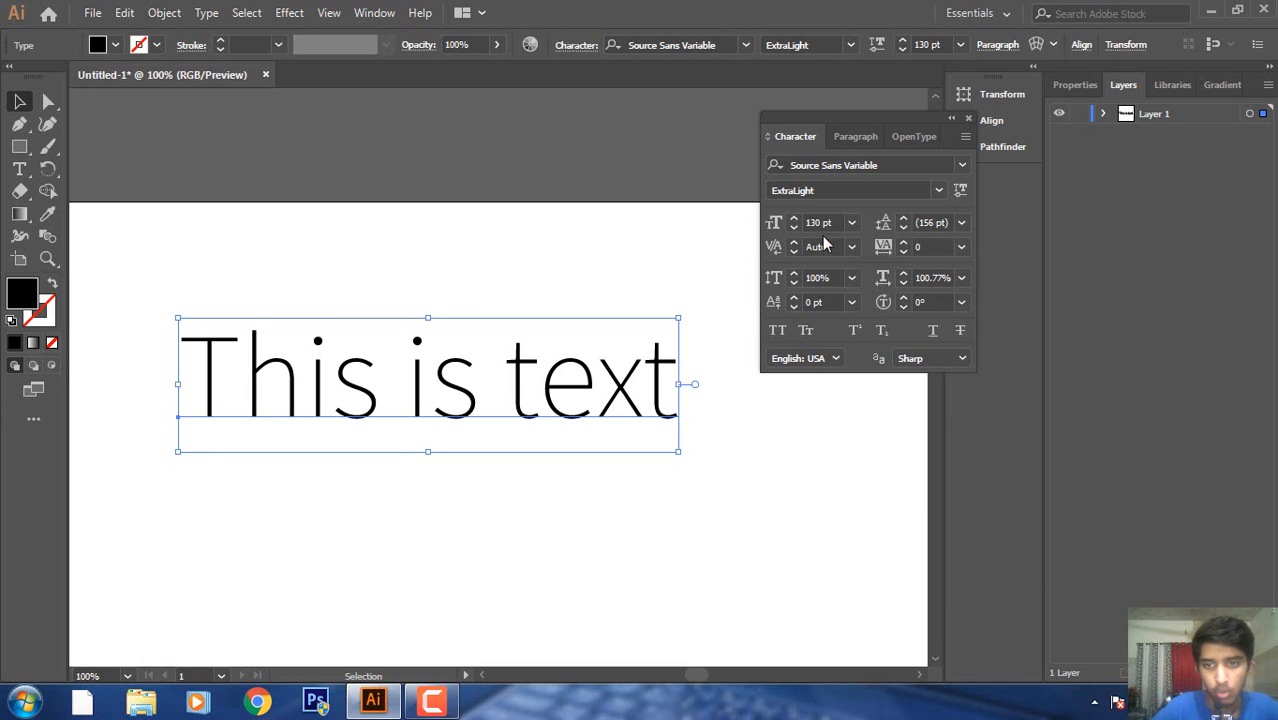
# Set the text's font size to the preset 8 pt and enlarge it stepwise to 142 pt.
pyautogui.click(853, 223)
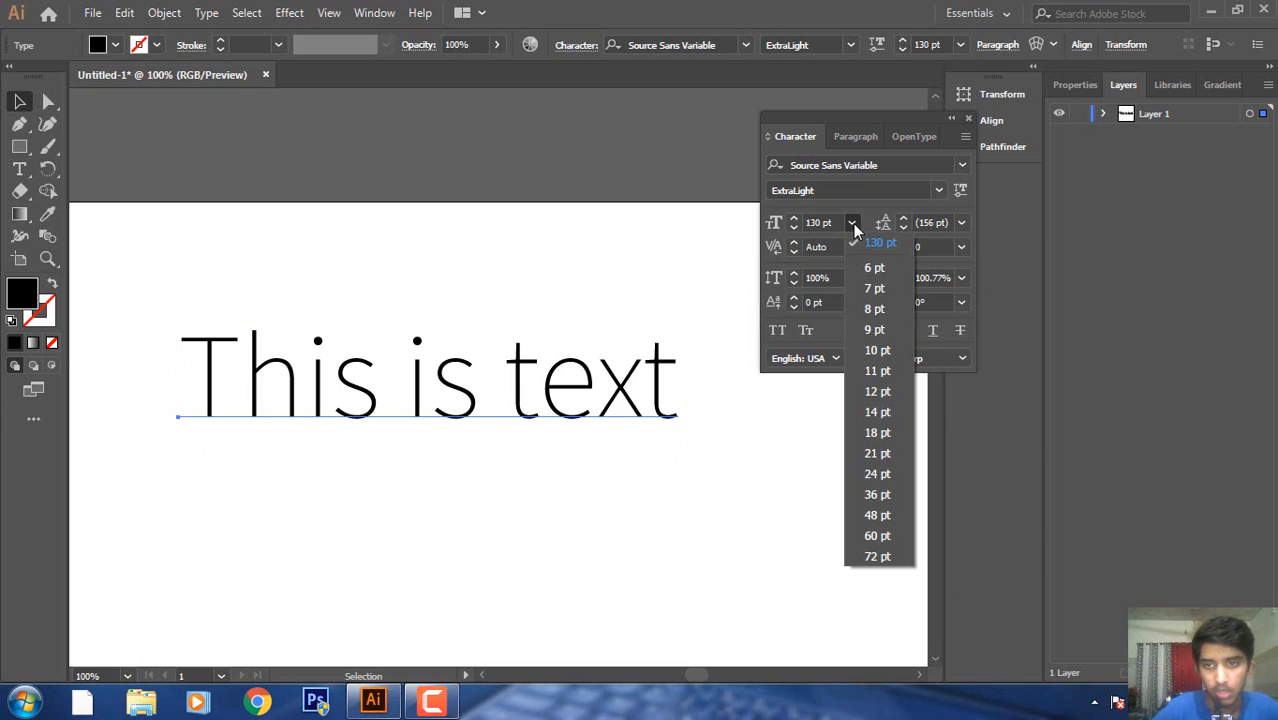
pyautogui.click(877, 309)
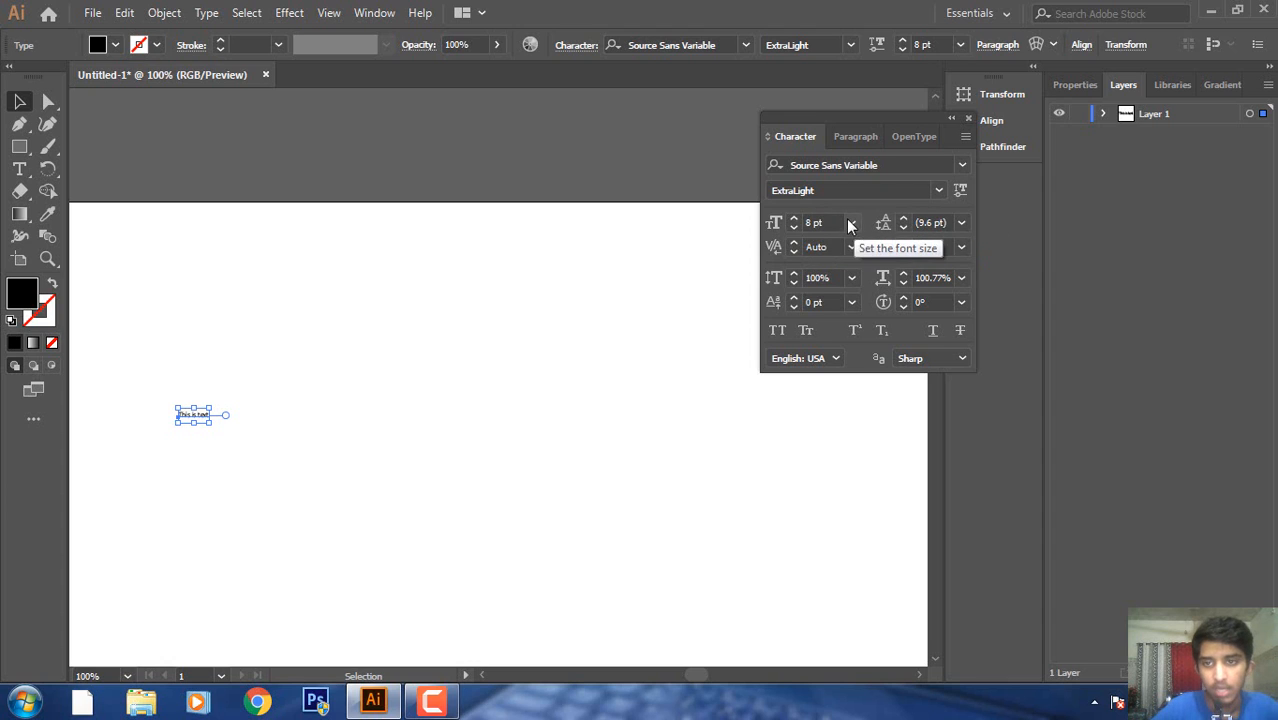
pyautogui.click(793, 218)
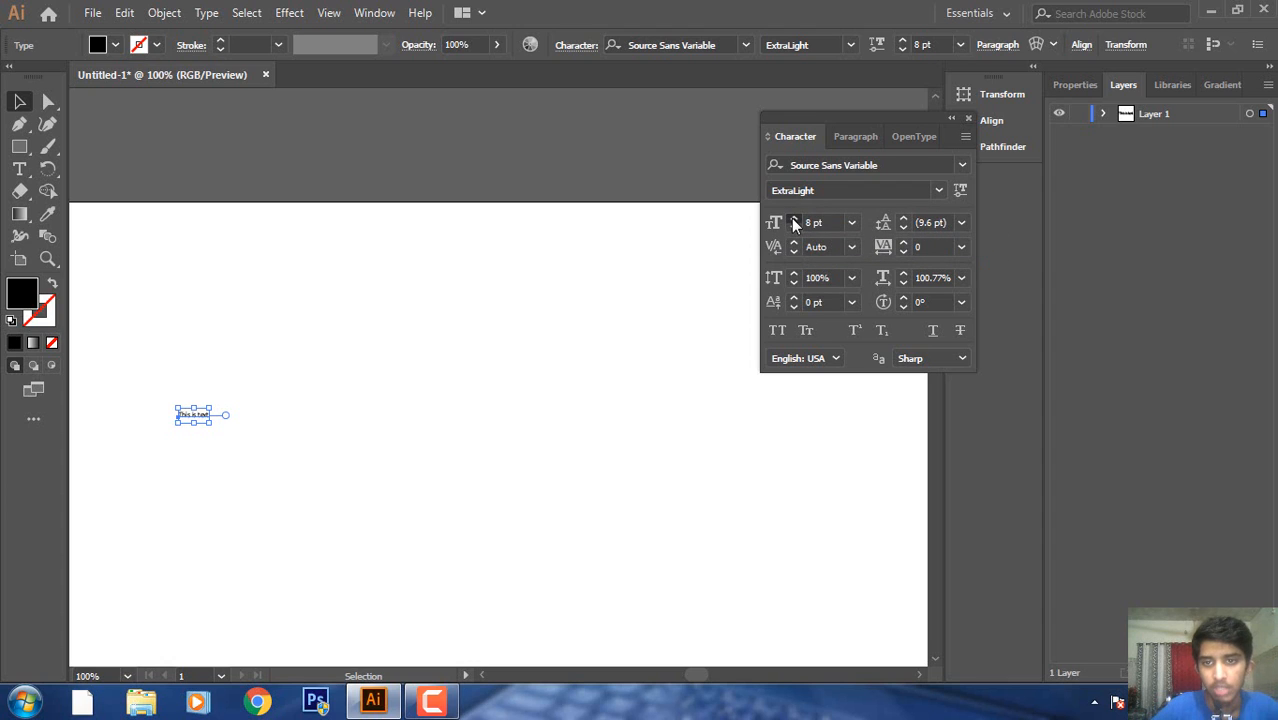
pyautogui.click(793, 220)
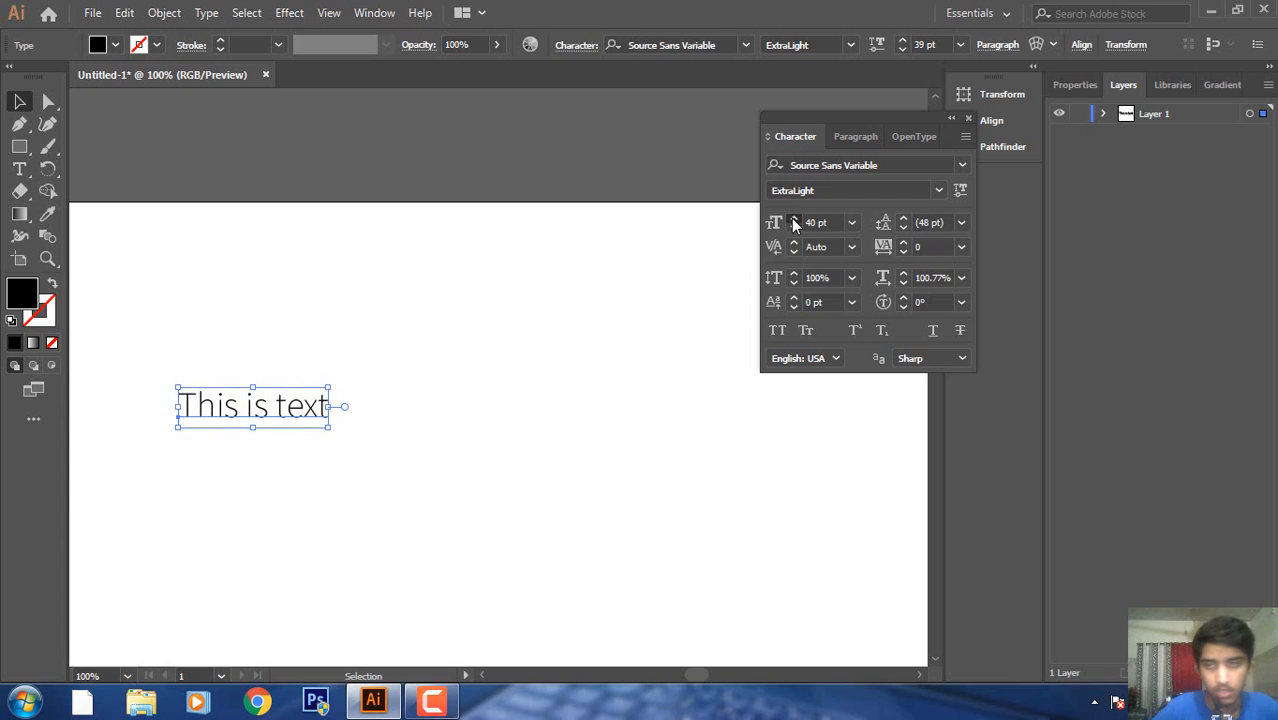
pyautogui.click(793, 220)
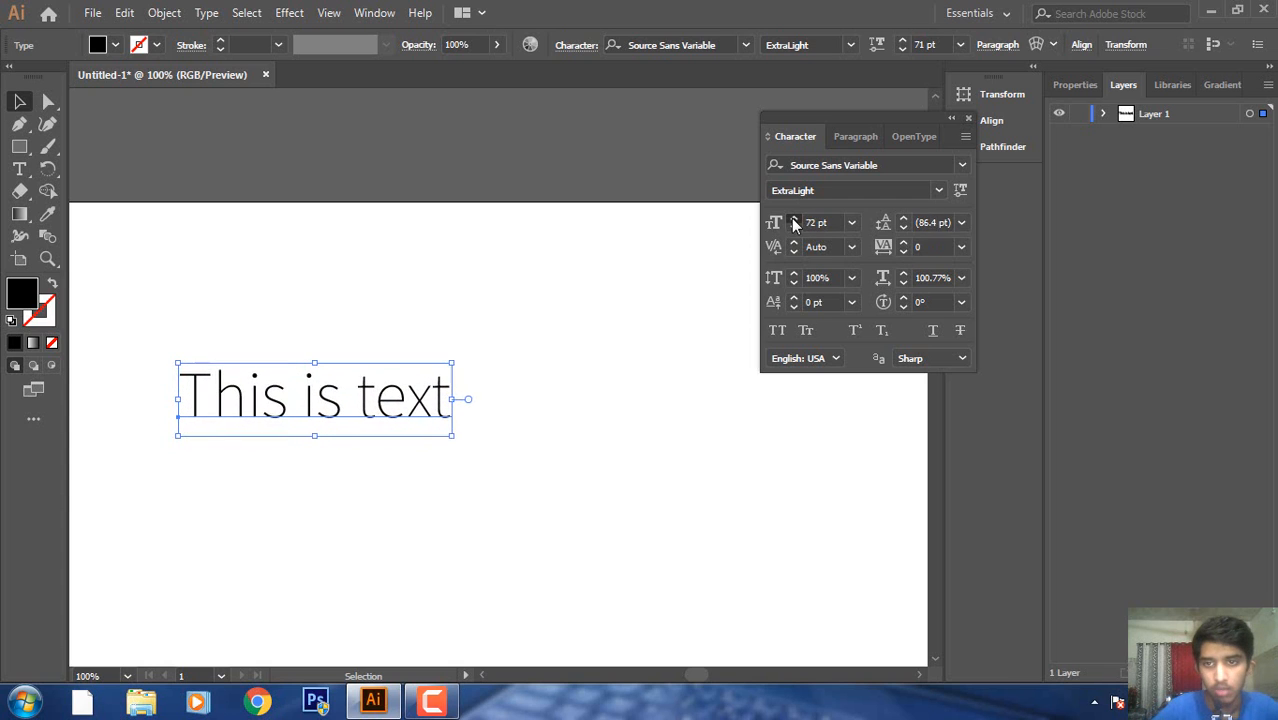
pyautogui.click(793, 220)
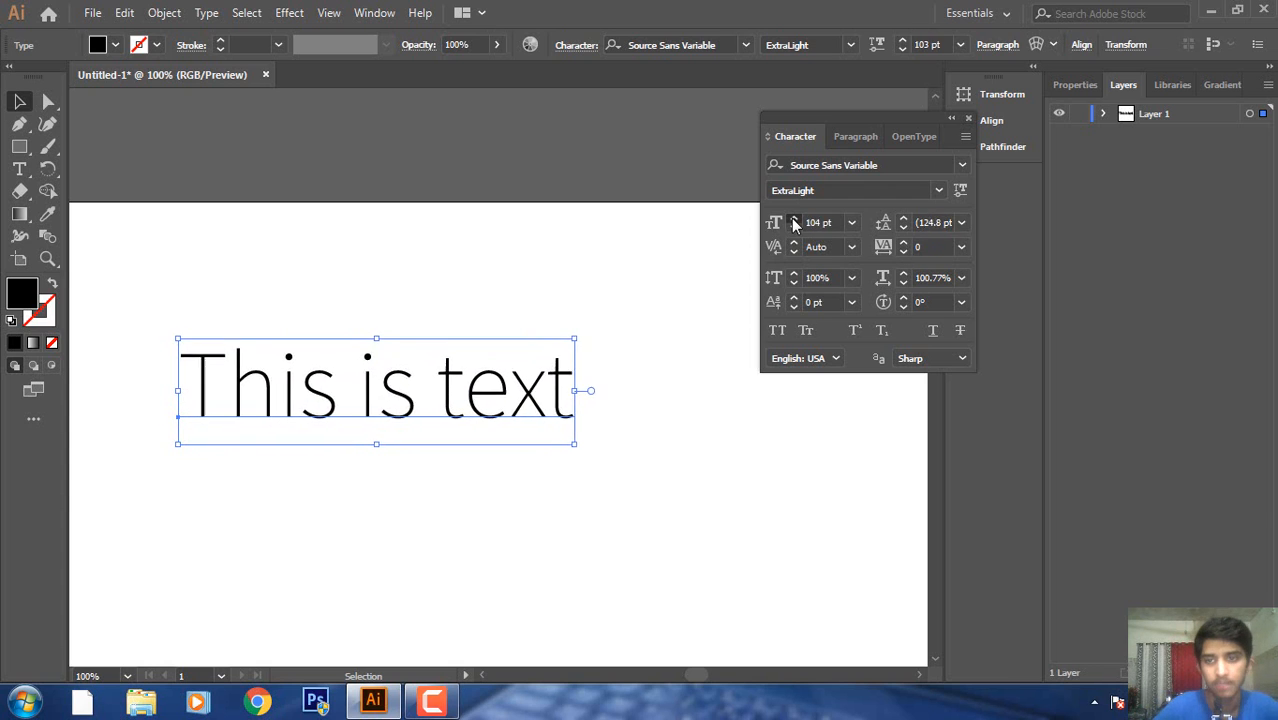
pyautogui.click(793, 220)
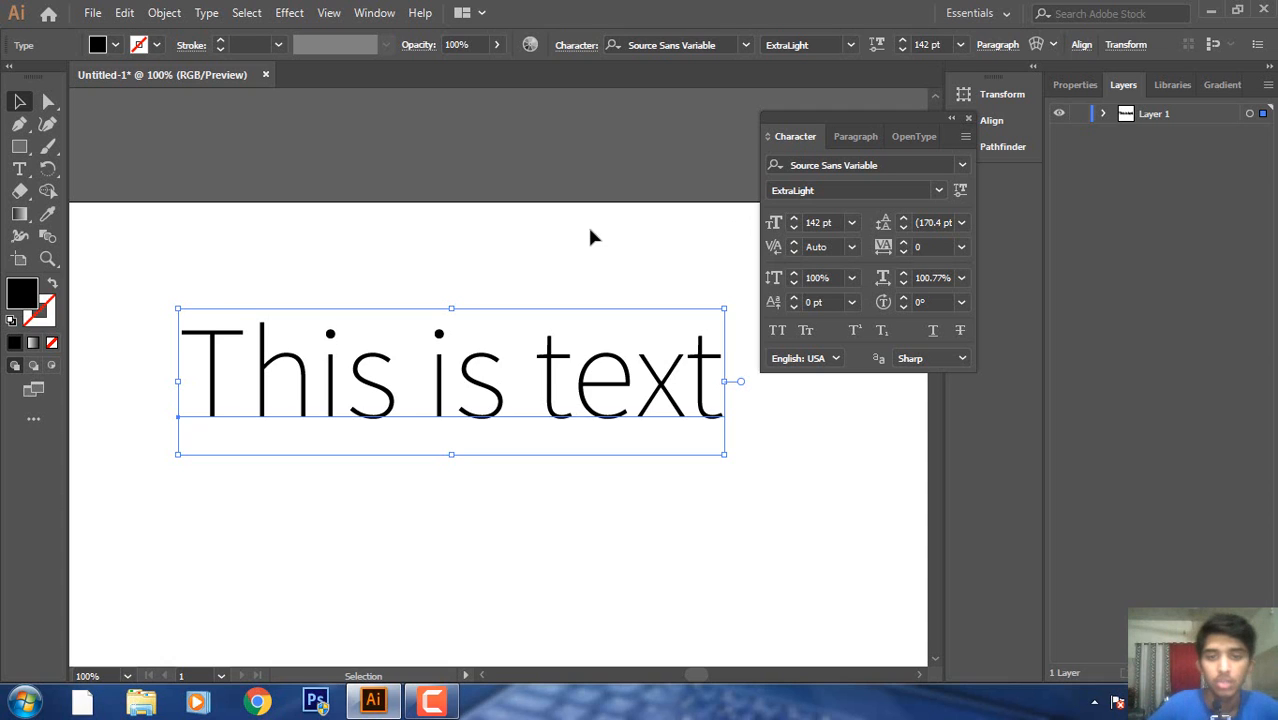
# Try tracking values of 10 and 200 on the text, shifting it on the artboard to keep it in view.
pyautogui.moveTo(610, 365); pyautogui.dragTo(629, 371)
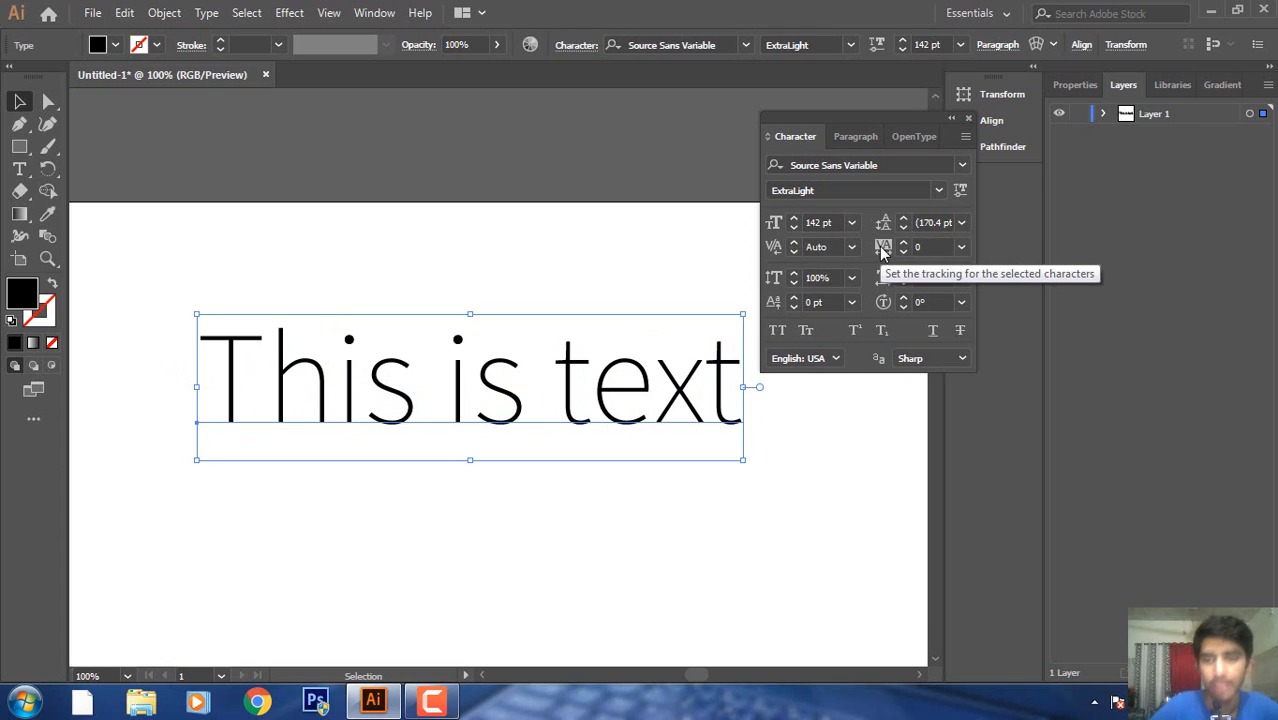
pyautogui.click(961, 247)
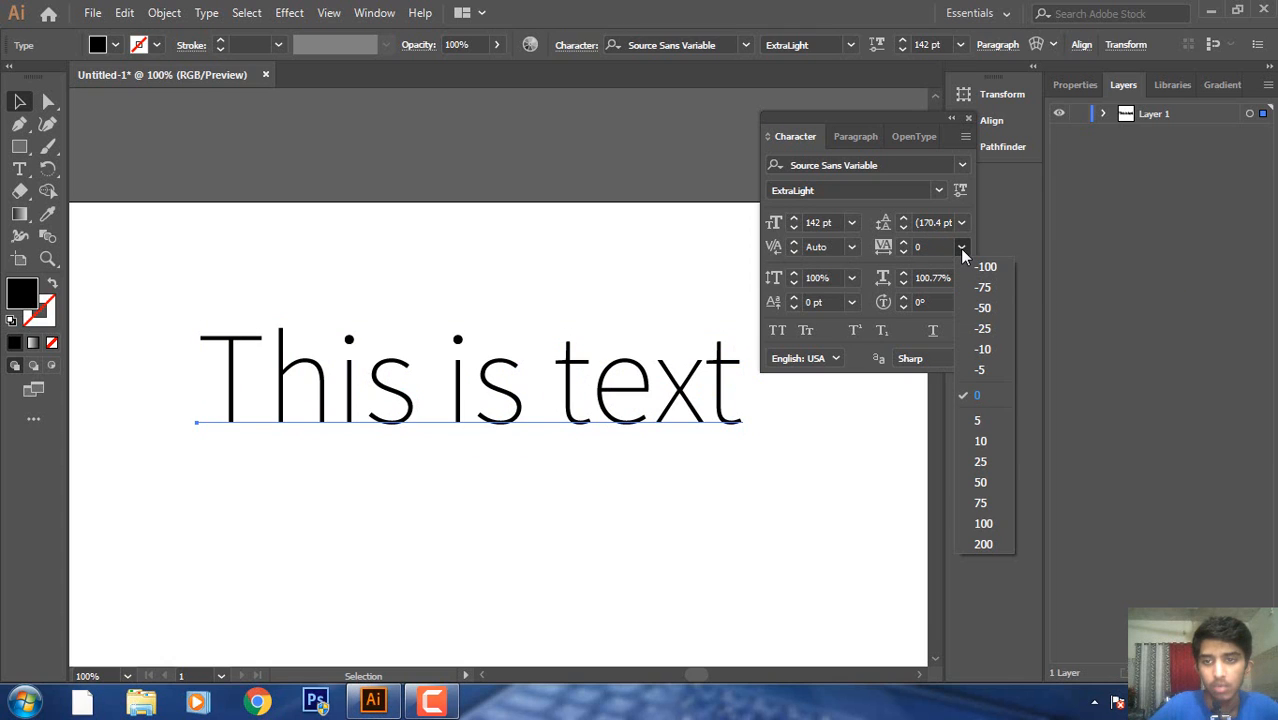
pyautogui.click(986, 442)
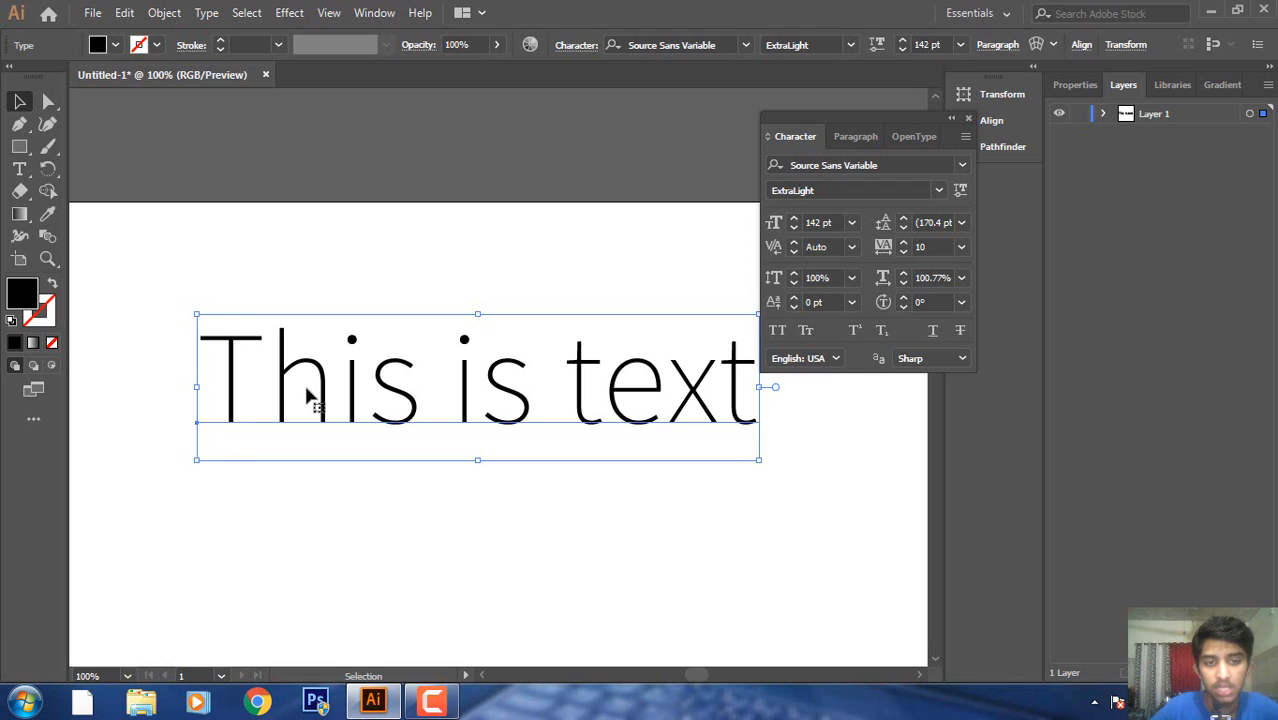
pyautogui.click(961, 247)
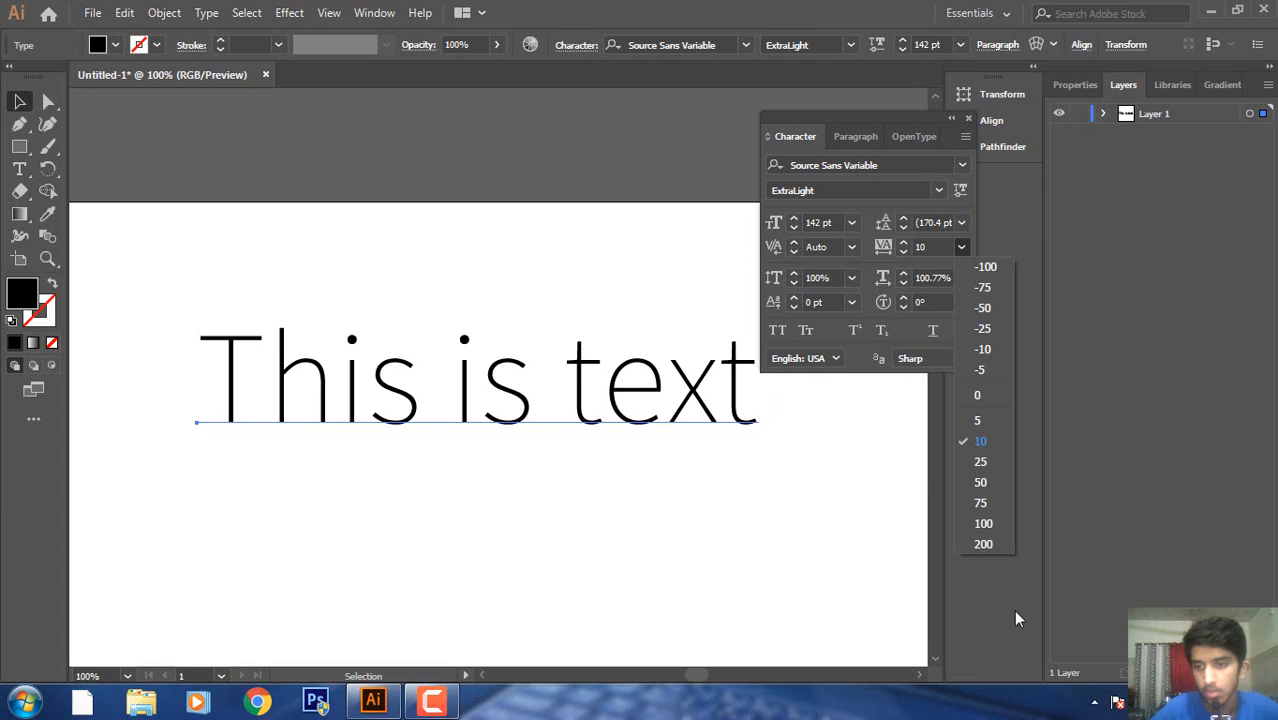
pyautogui.click(984, 544)
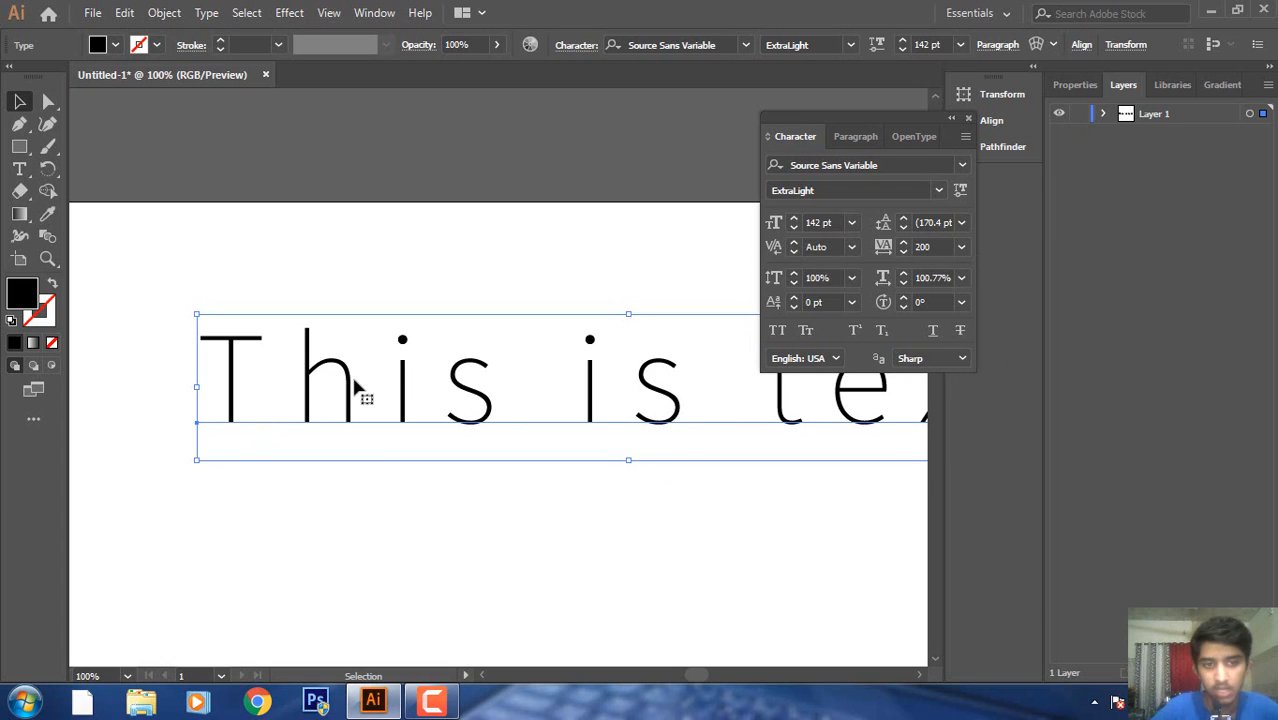
pyautogui.moveTo(621, 380); pyautogui.dragTo(518, 374)
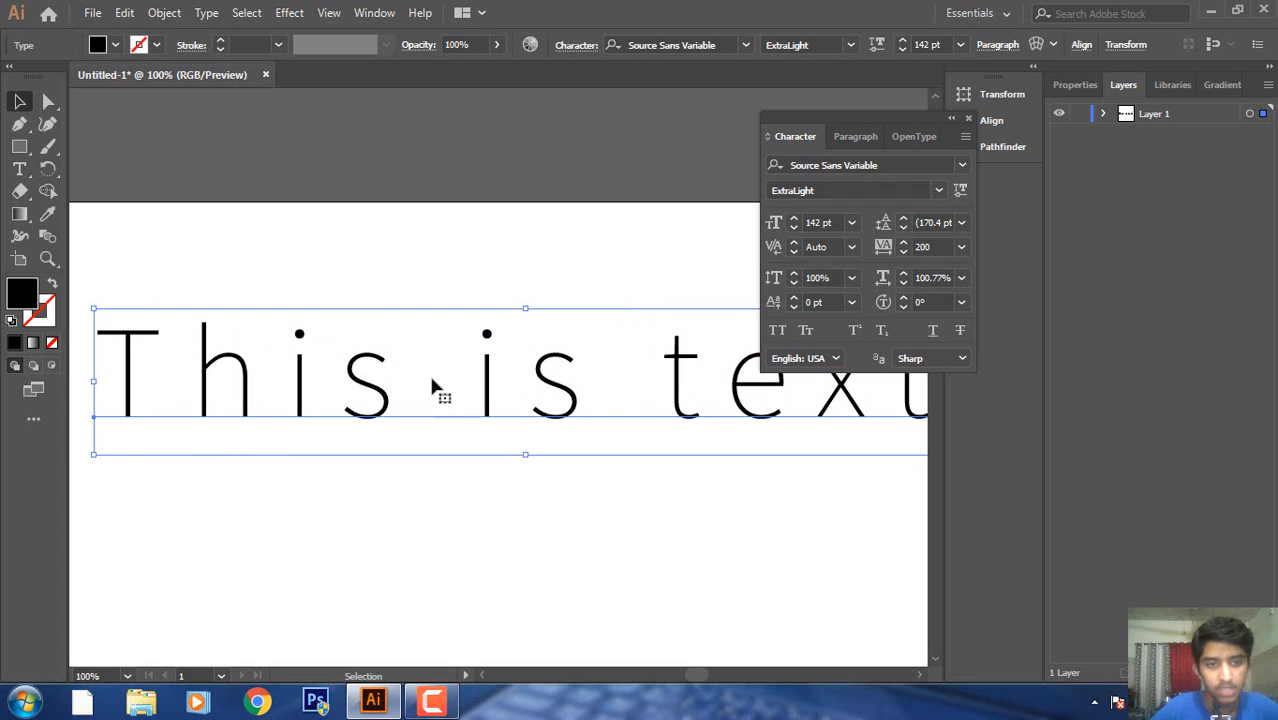
# Set the text's tracking to 0 and move the text right and slightly down on the artboard.
pyautogui.click(961, 247)
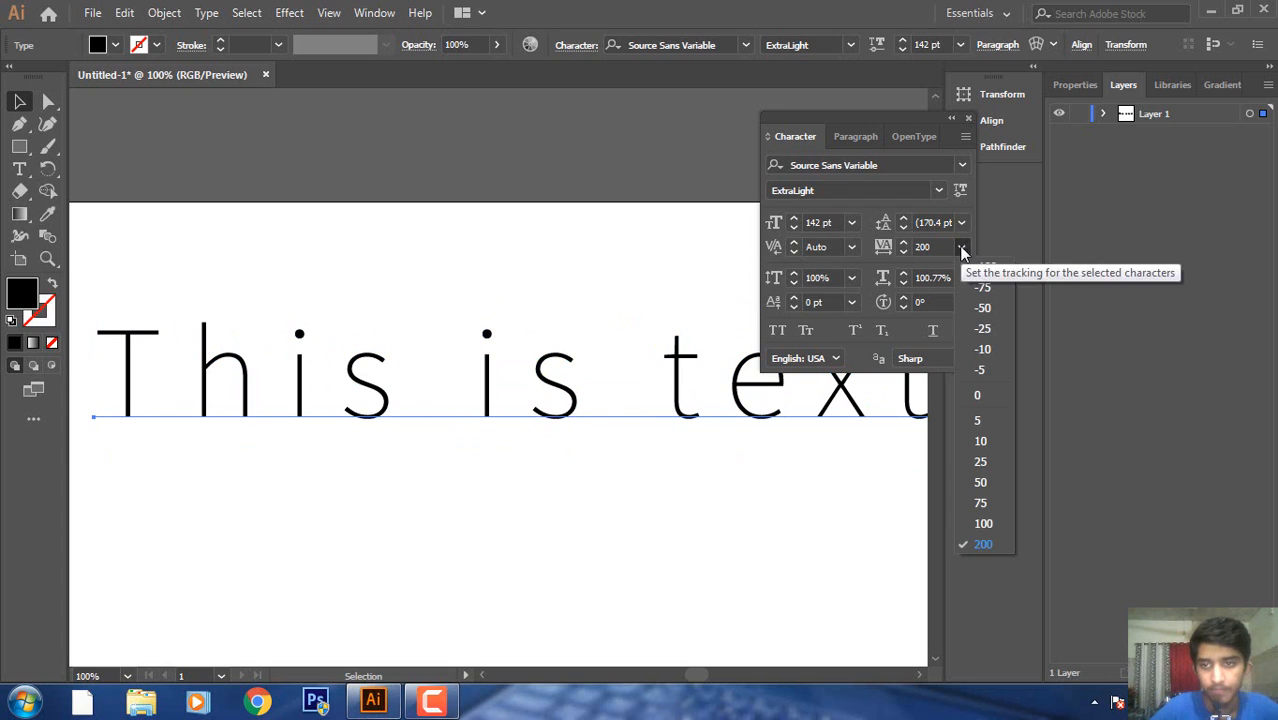
pyautogui.click(980, 396)
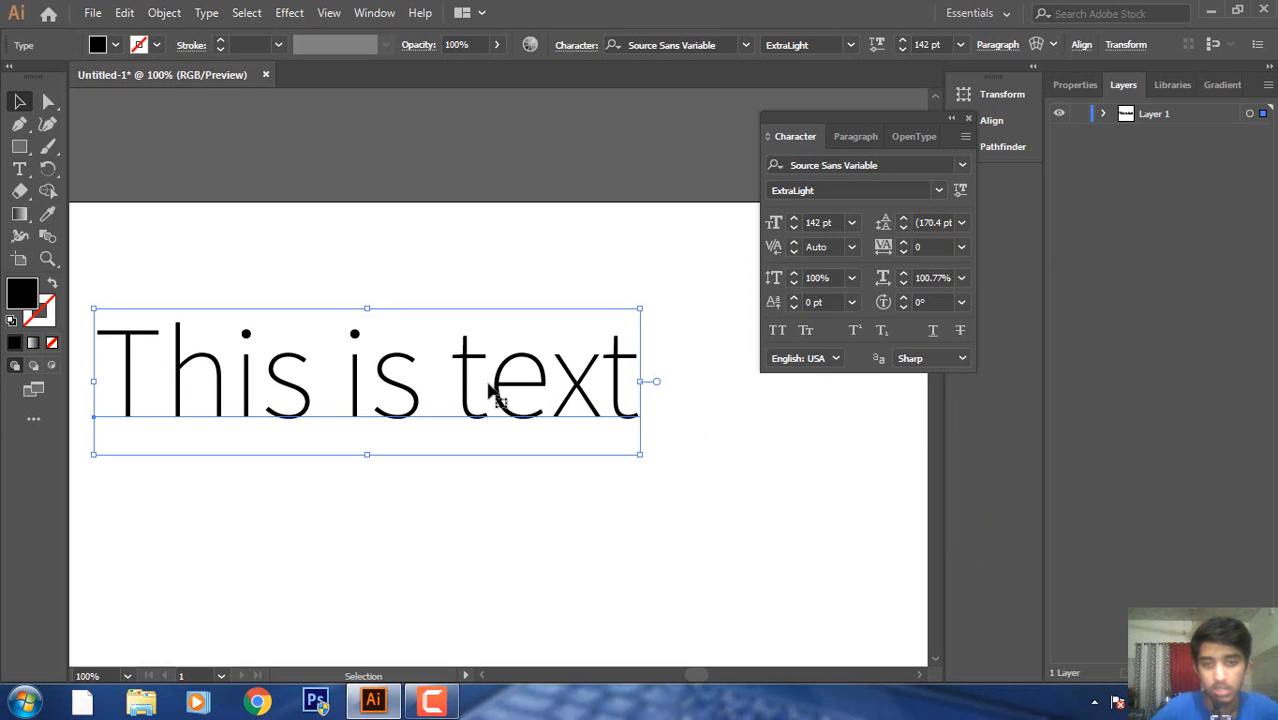
pyautogui.moveTo(465, 372); pyautogui.dragTo(605, 408)
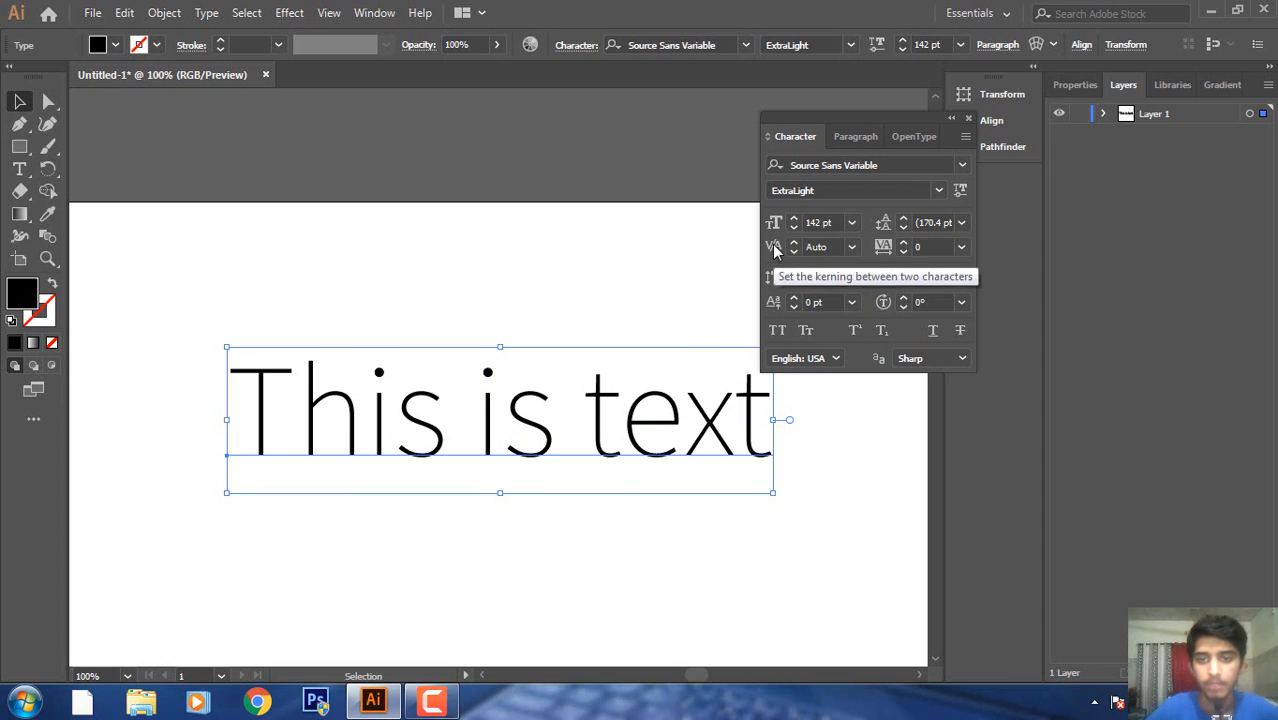
# Compare Optical and Metrics - Roman Only kerning on the text by alternating between them, ending with Optical.
pyautogui.click(850, 248)
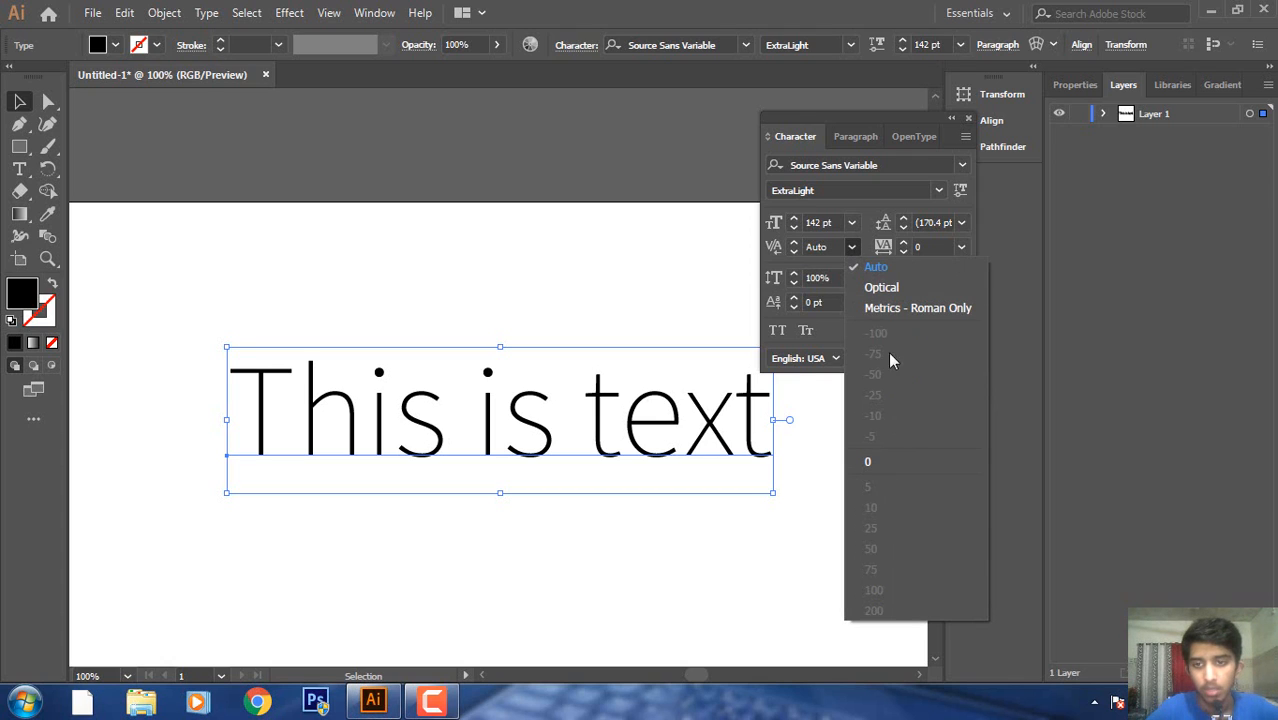
pyautogui.click(883, 288)
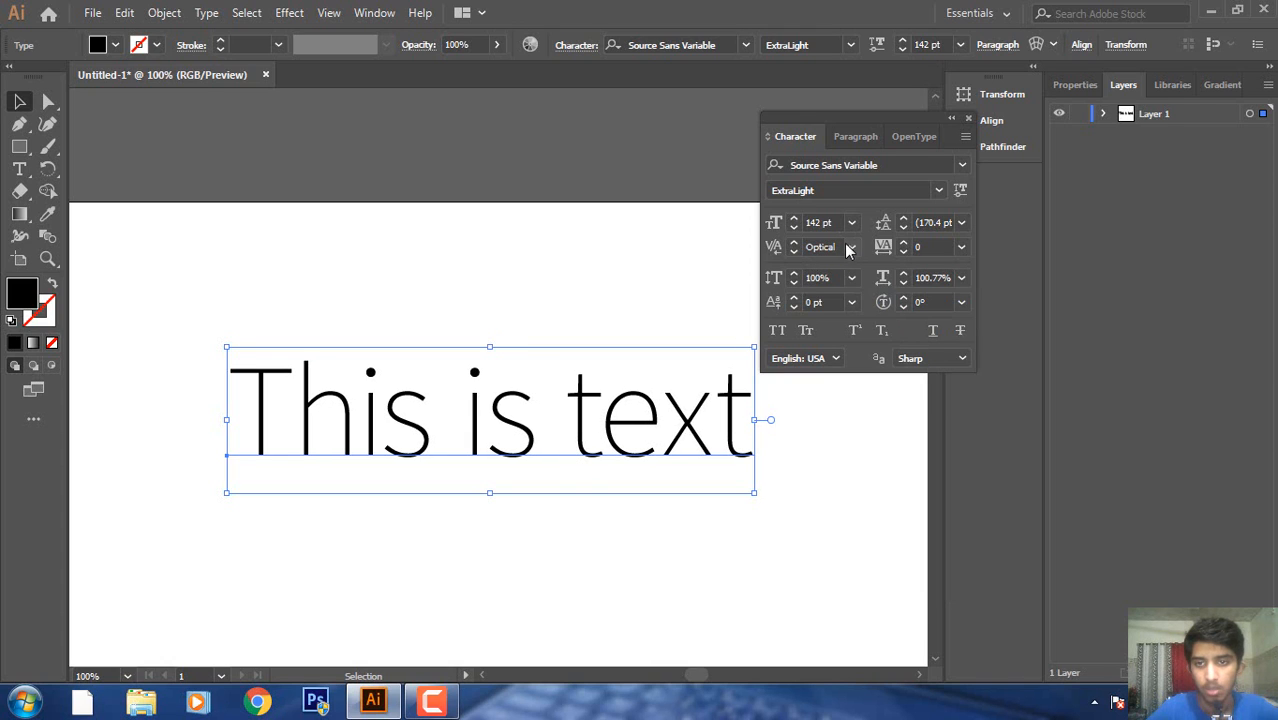
pyautogui.click(850, 247)
pyautogui.click(886, 311)
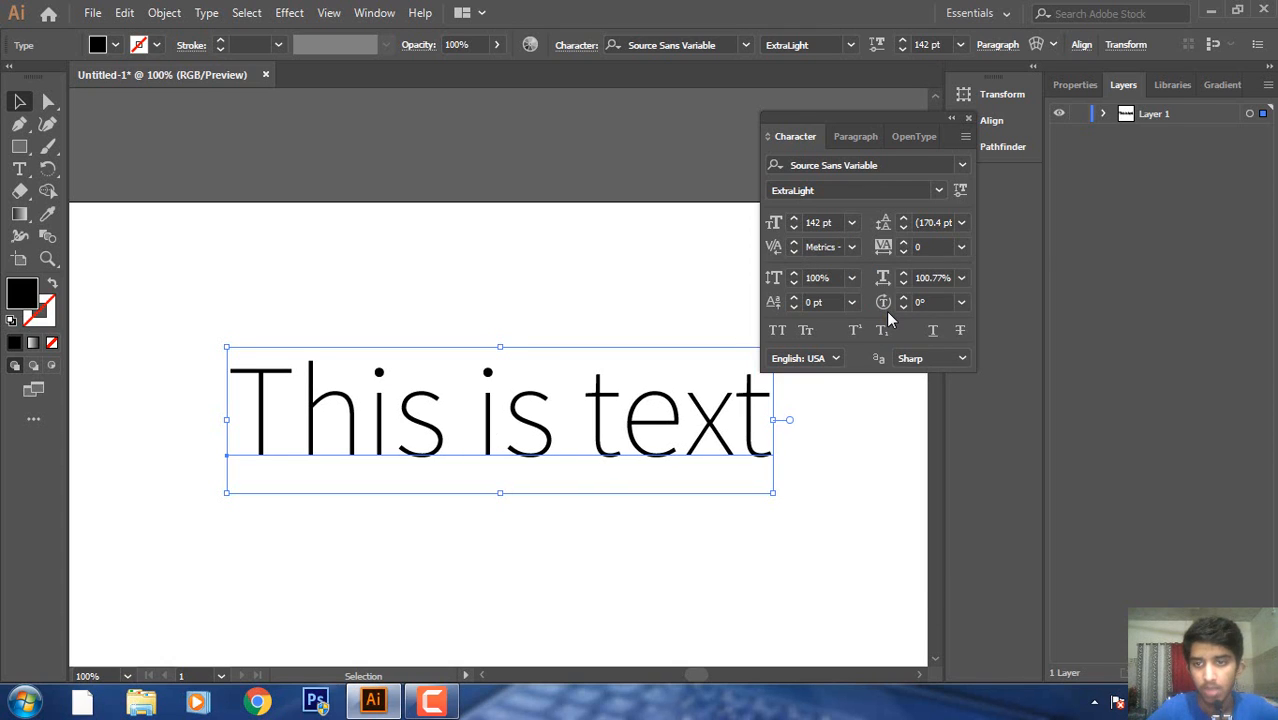
pyautogui.click(852, 248)
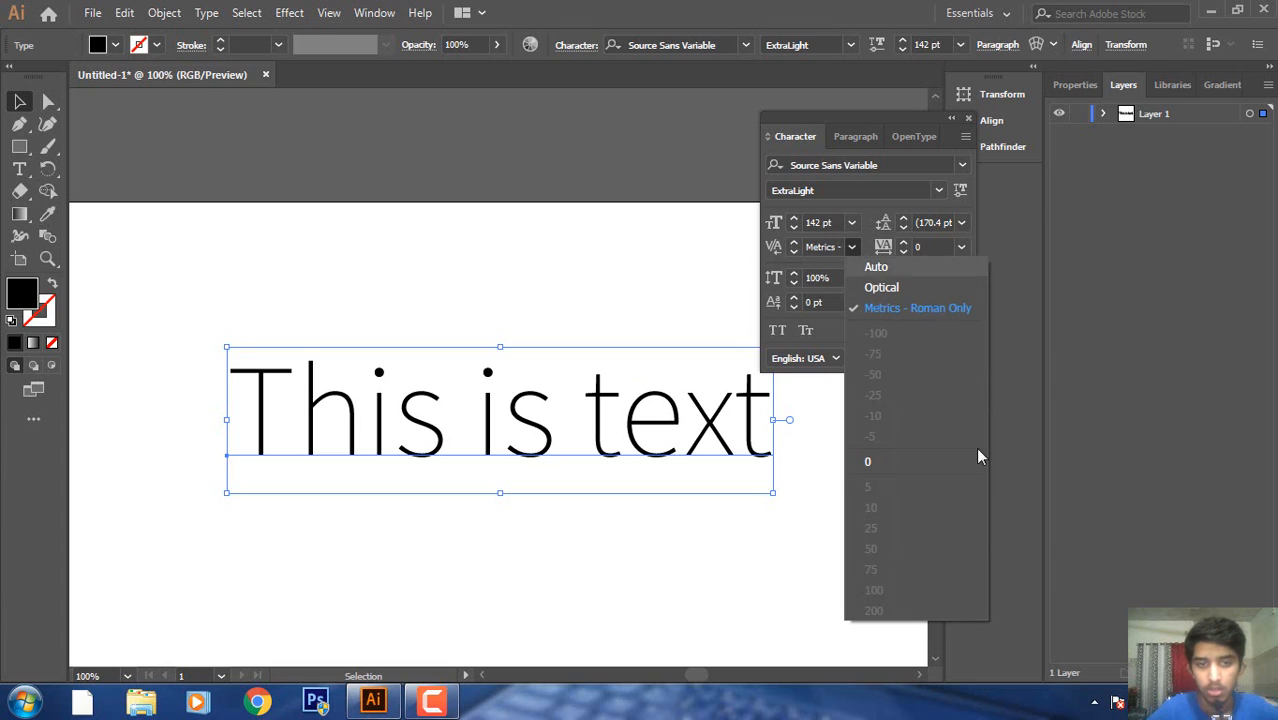
pyautogui.click(879, 288)
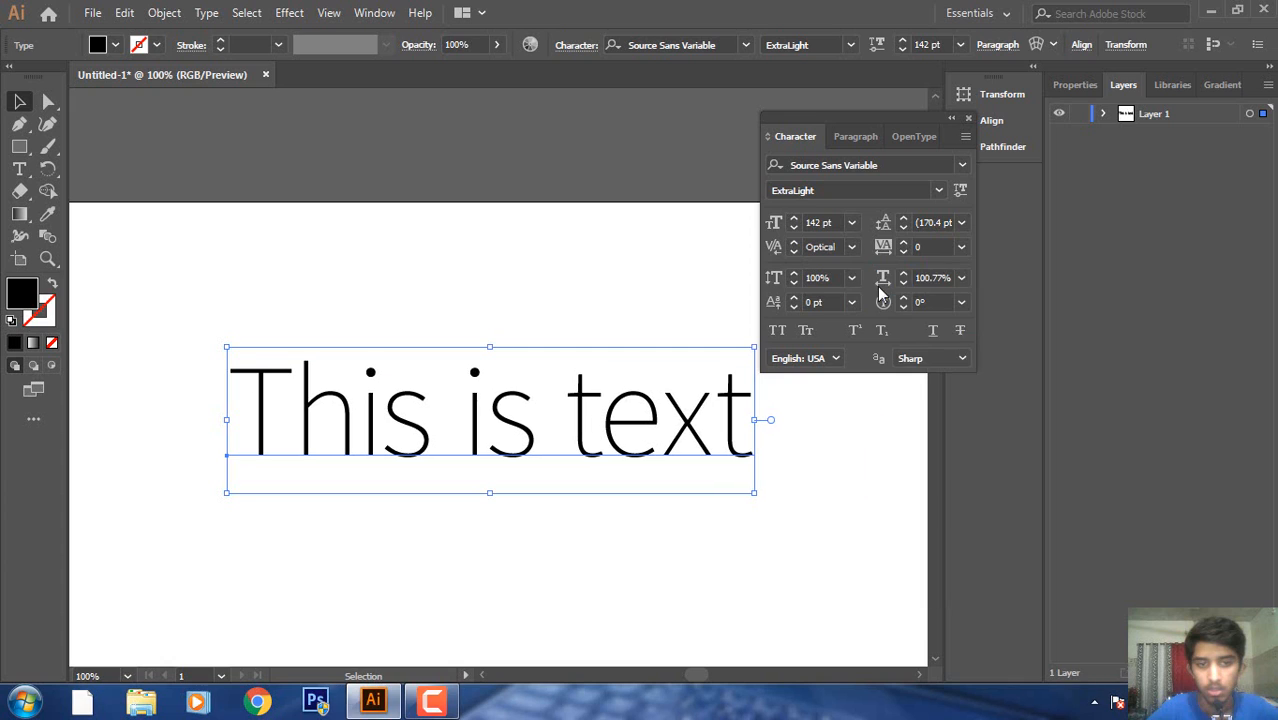
pyautogui.click(852, 247)
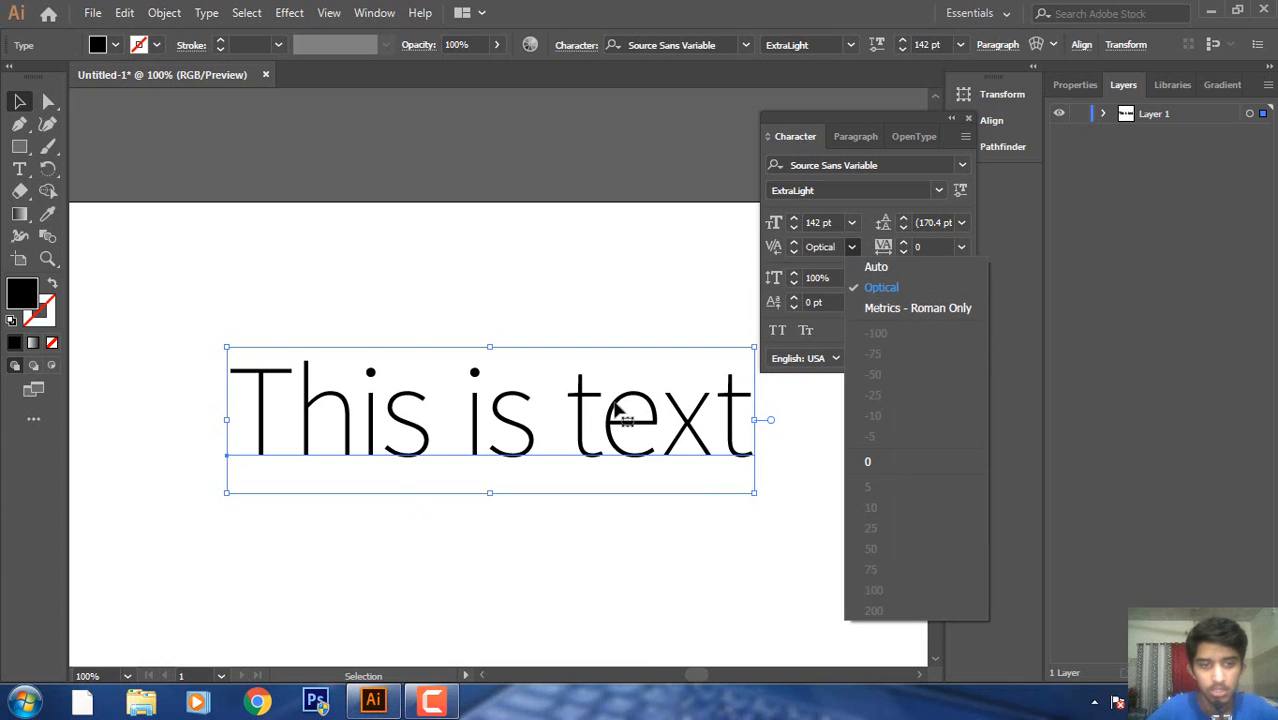
pyautogui.click(882, 308)
pyautogui.click(854, 247)
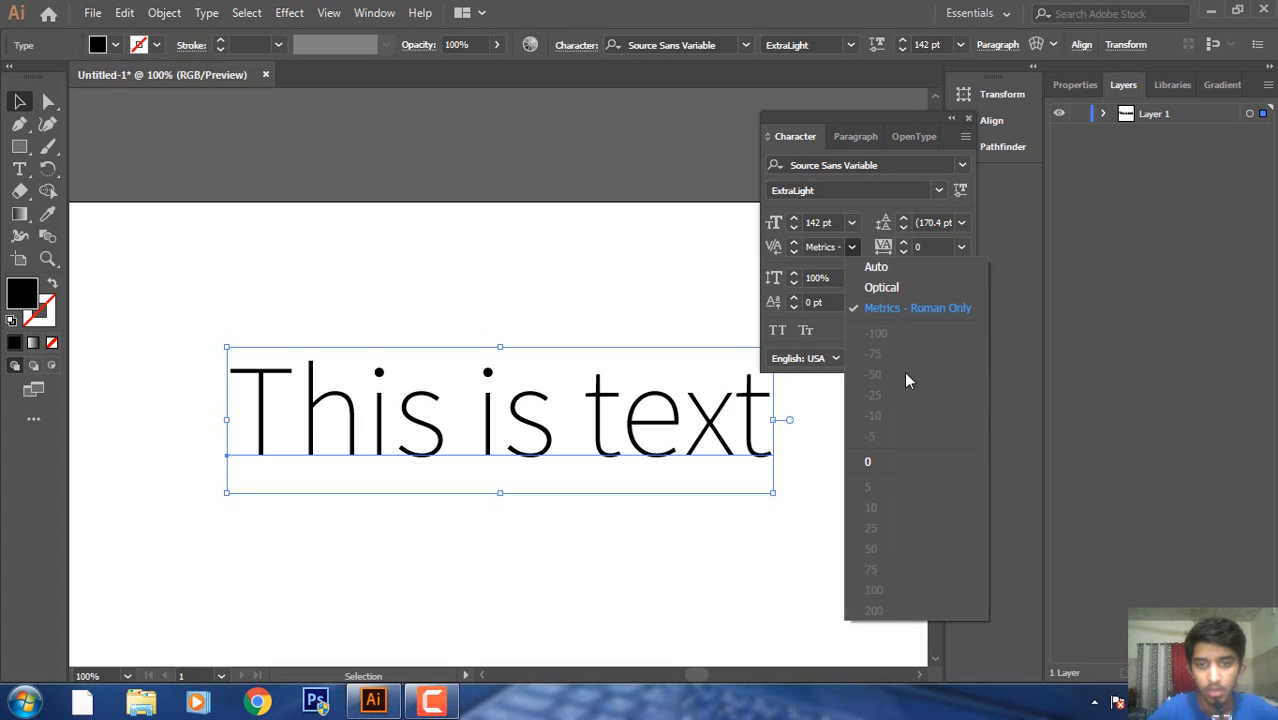
pyautogui.click(886, 289)
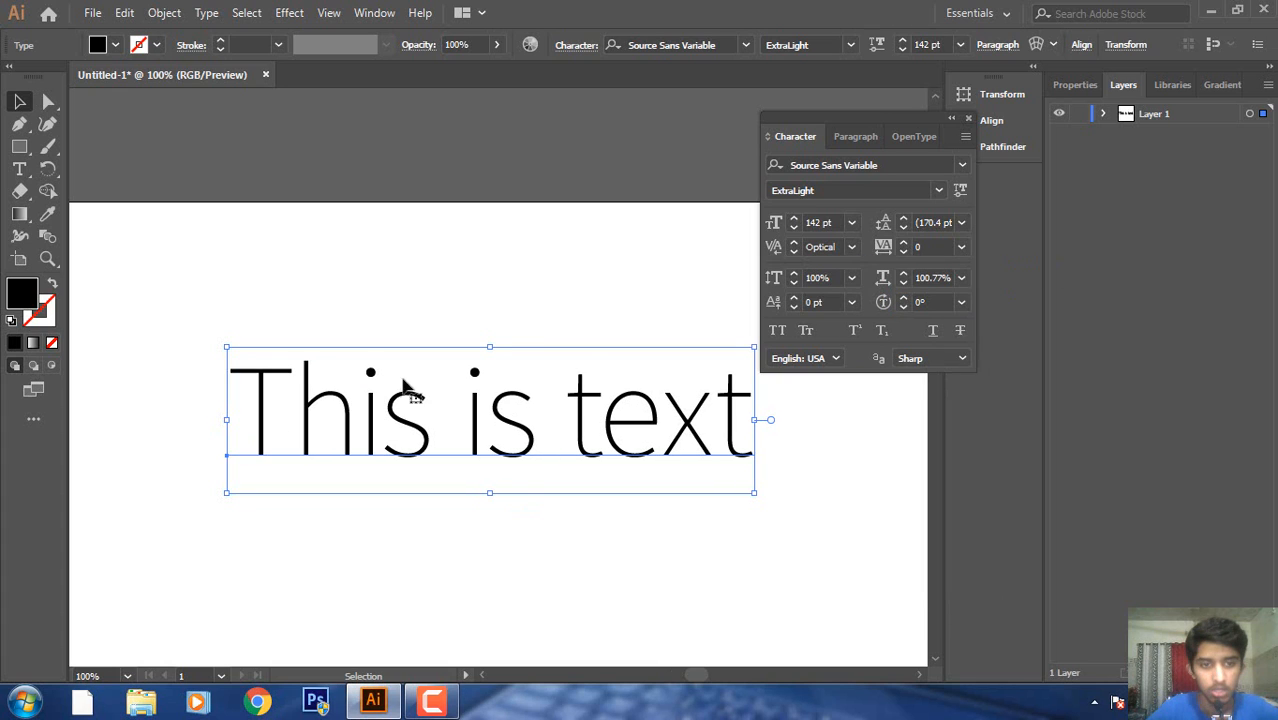
# Move the text up and left on the artboard, and replace its wording with "Text".
pyautogui.moveTo(250, 410); pyautogui.dragTo(171, 383)
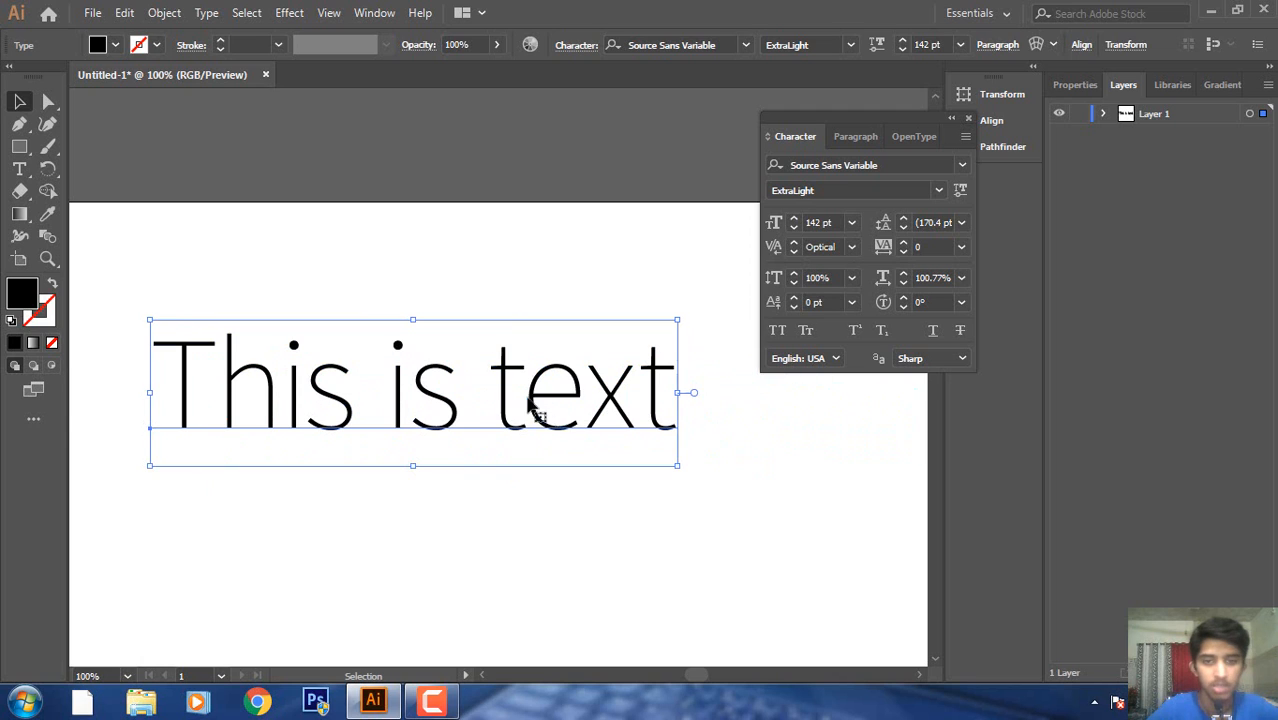
pyautogui.press('t')
pyautogui.click(655, 392)
pyautogui.press('BackSpace')
pyautogui.press('BackSpace')
pyautogui.press('BackSpace')
pyautogui.press('BackSpace')
pyautogui.press('BackSpace')
pyautogui.press('BackSpace')
pyautogui.press('BackSpace')
pyautogui.press('BackSpace')
pyautogui.press('BackSpace')
pyautogui.press('BackSpace')
pyautogui.press('BackSpace')
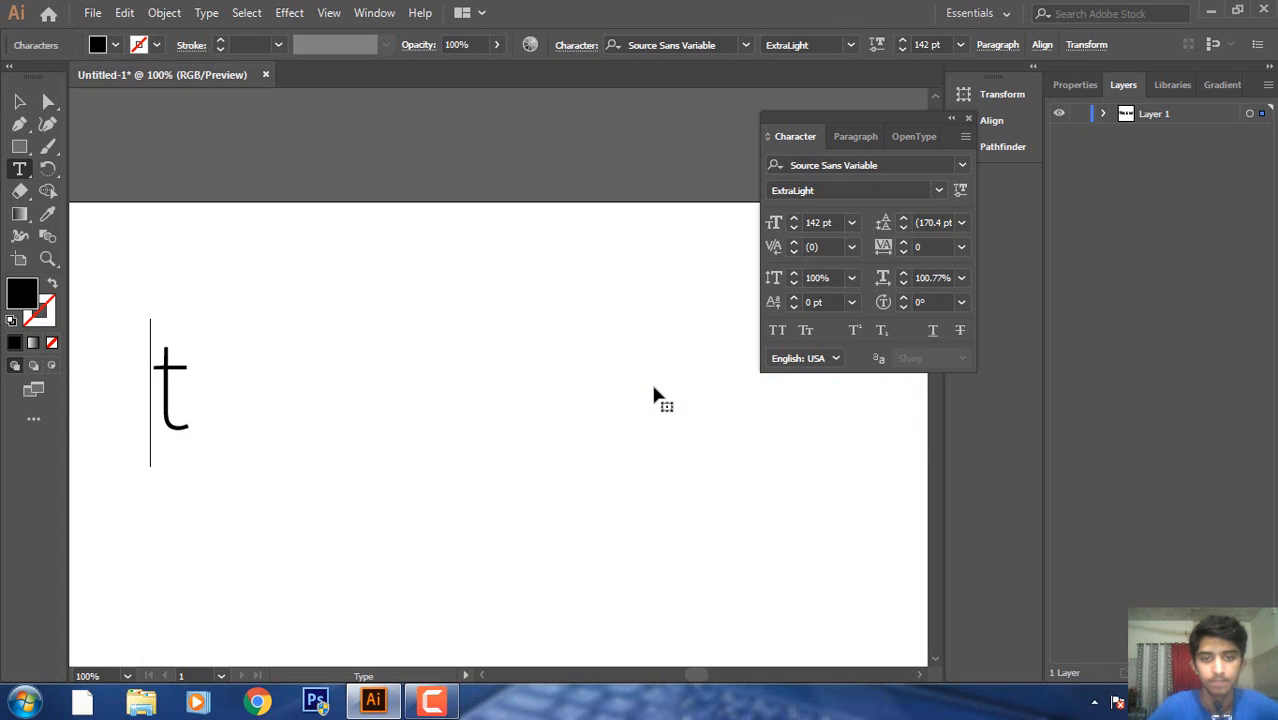
pyautogui.press('Delete')
pyautogui.write('Text')
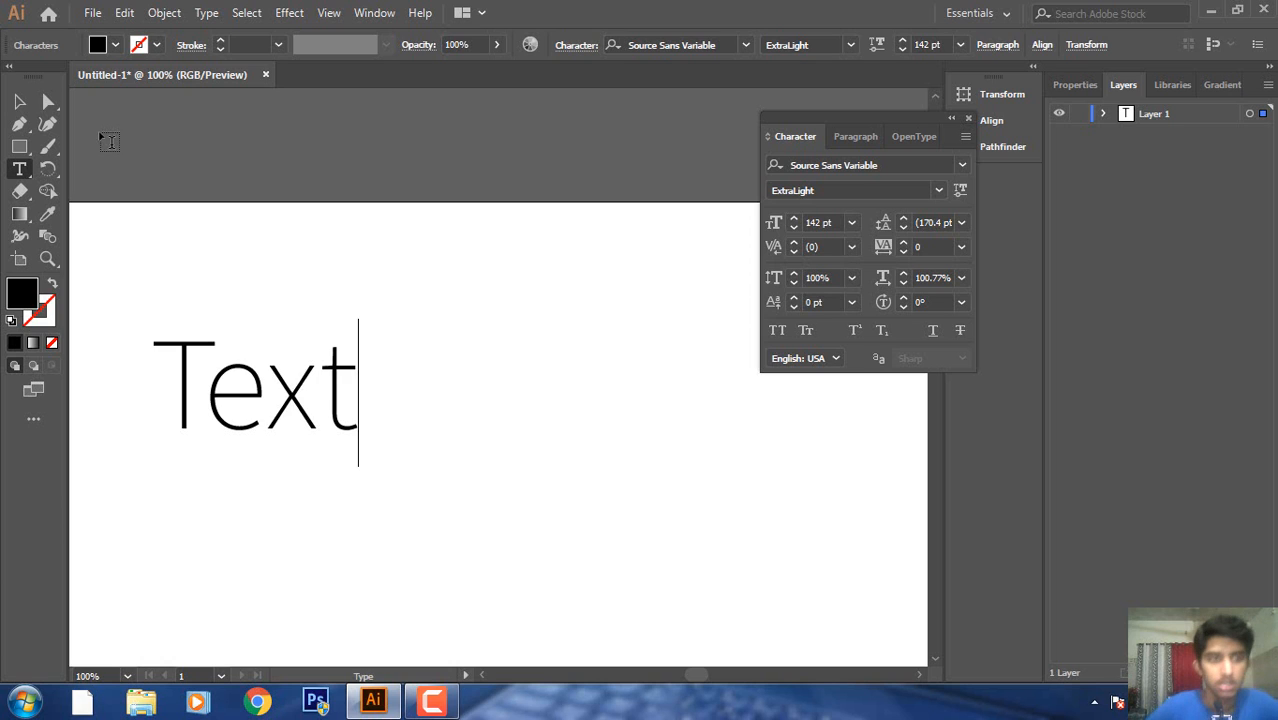
pyautogui.press('Escape')
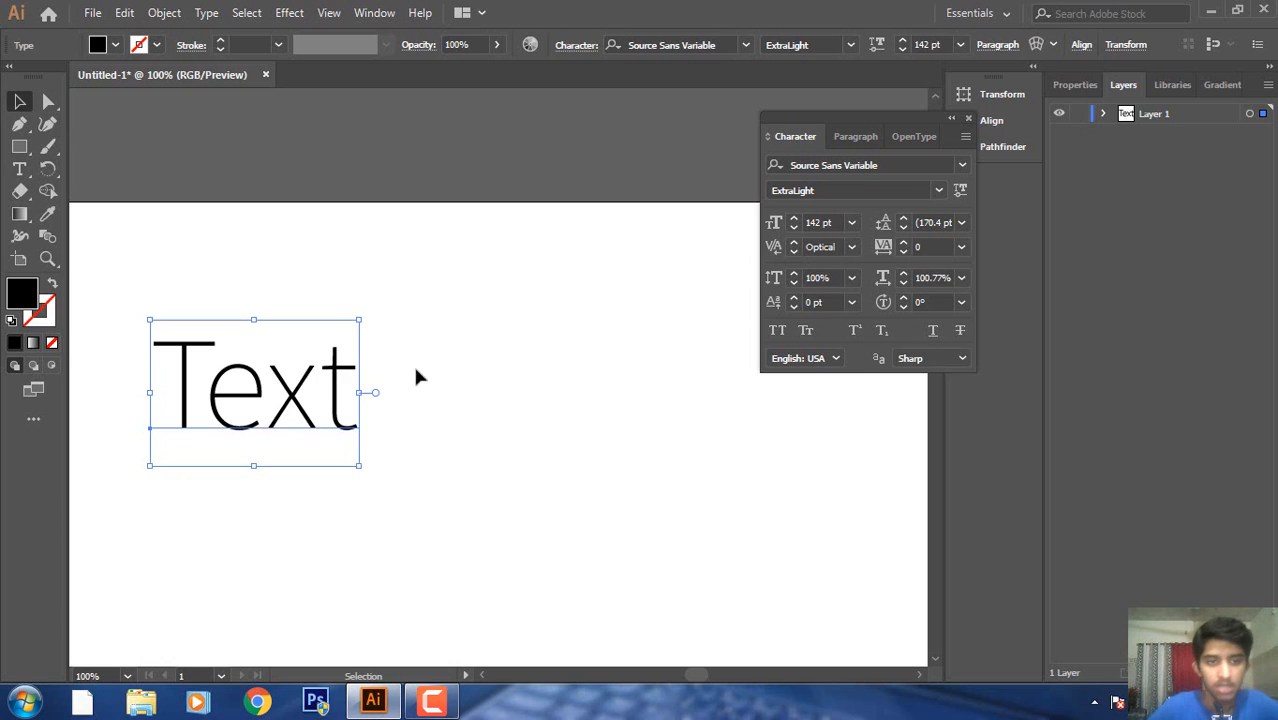
# Move the word right and compare Auto, Optical and Metrics - Roman Only kerning on it, ending with Metrics - Roman Only.
pyautogui.moveTo(280, 384); pyautogui.dragTo(445, 374)
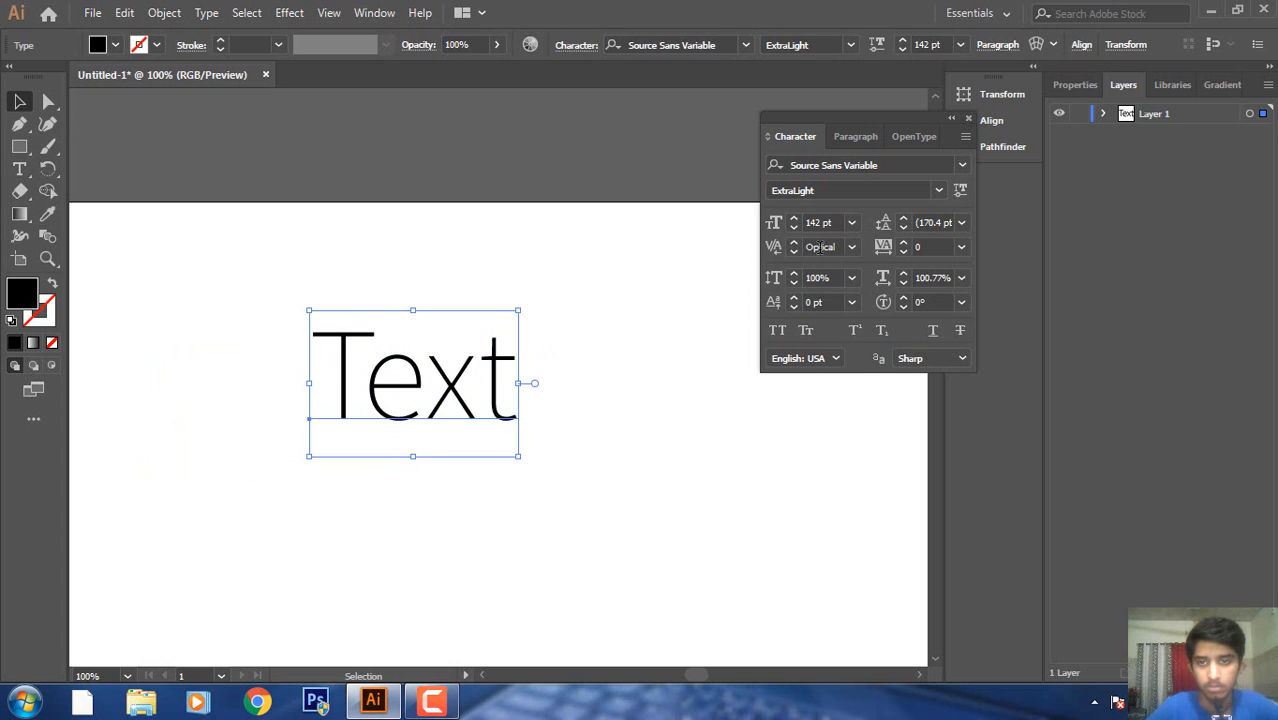
pyautogui.click(851, 246)
pyautogui.click(868, 276)
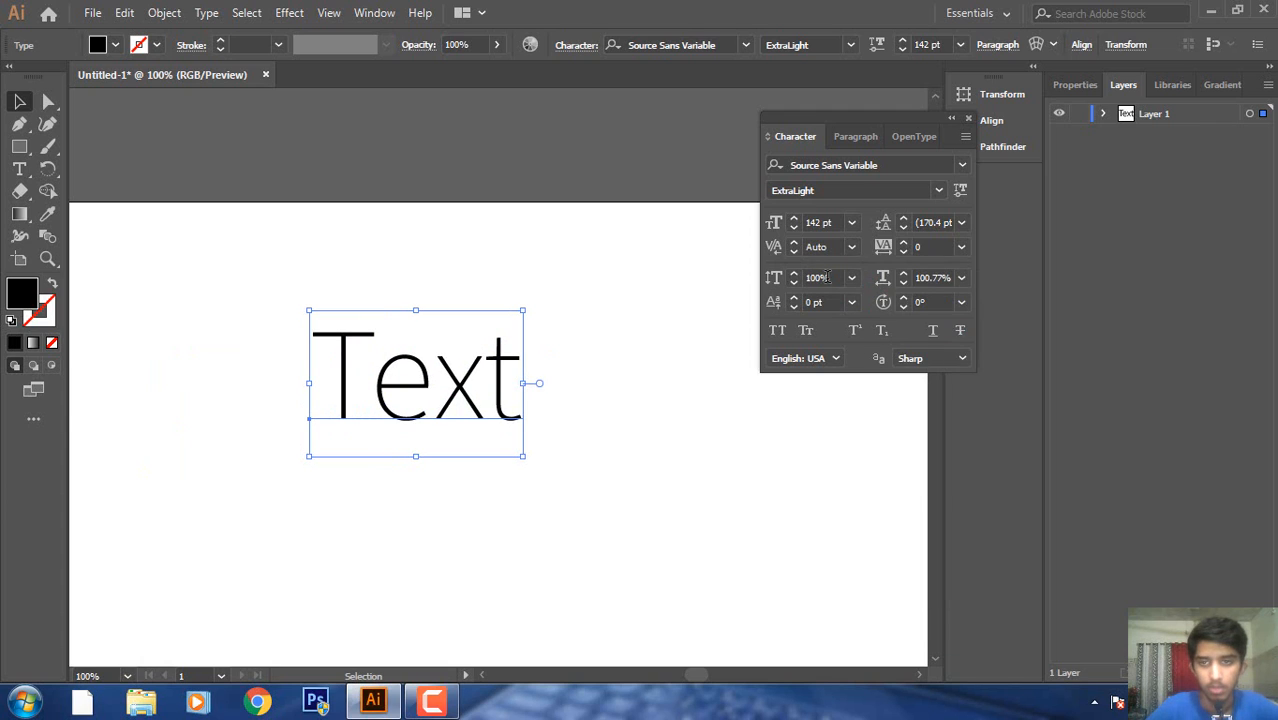
pyautogui.click(851, 247)
pyautogui.click(880, 288)
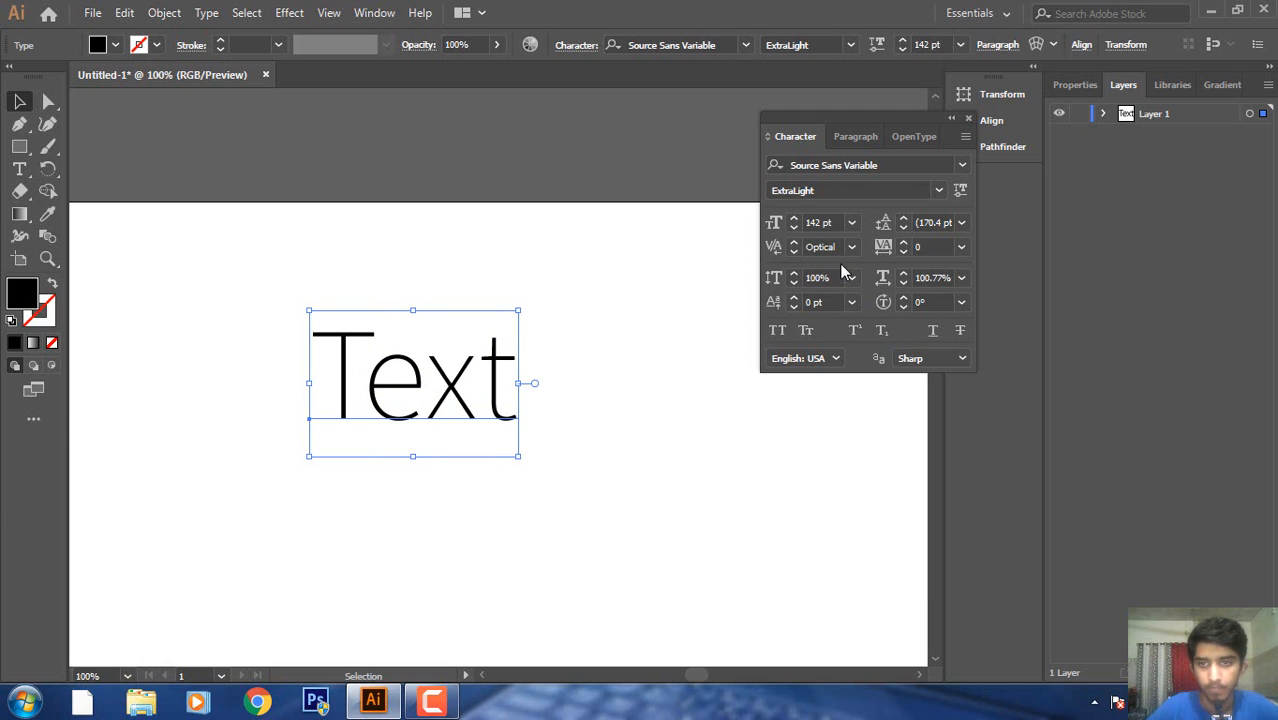
pyautogui.click(851, 246)
pyautogui.click(882, 305)
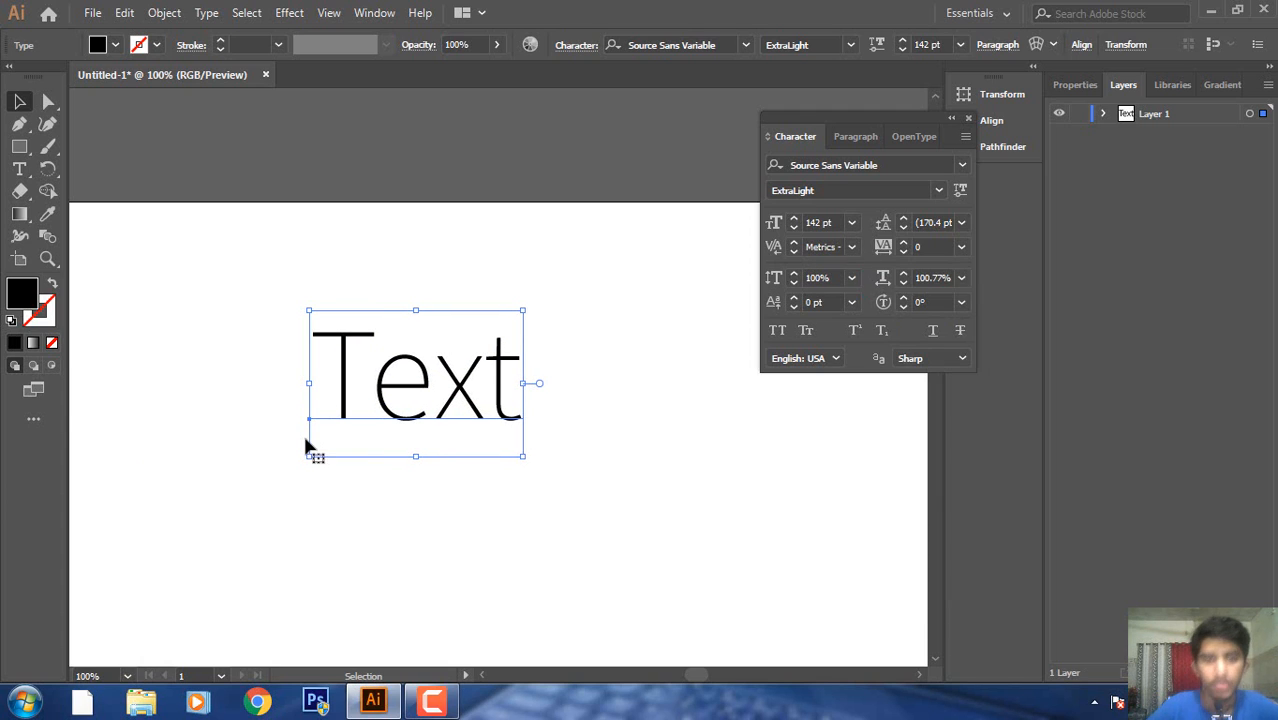
# Move the word "Text" further right and slightly up on the artboard, and deselect it.
pyautogui.click(632, 400)
pyautogui.moveTo(388, 385); pyautogui.dragTo(480, 370)
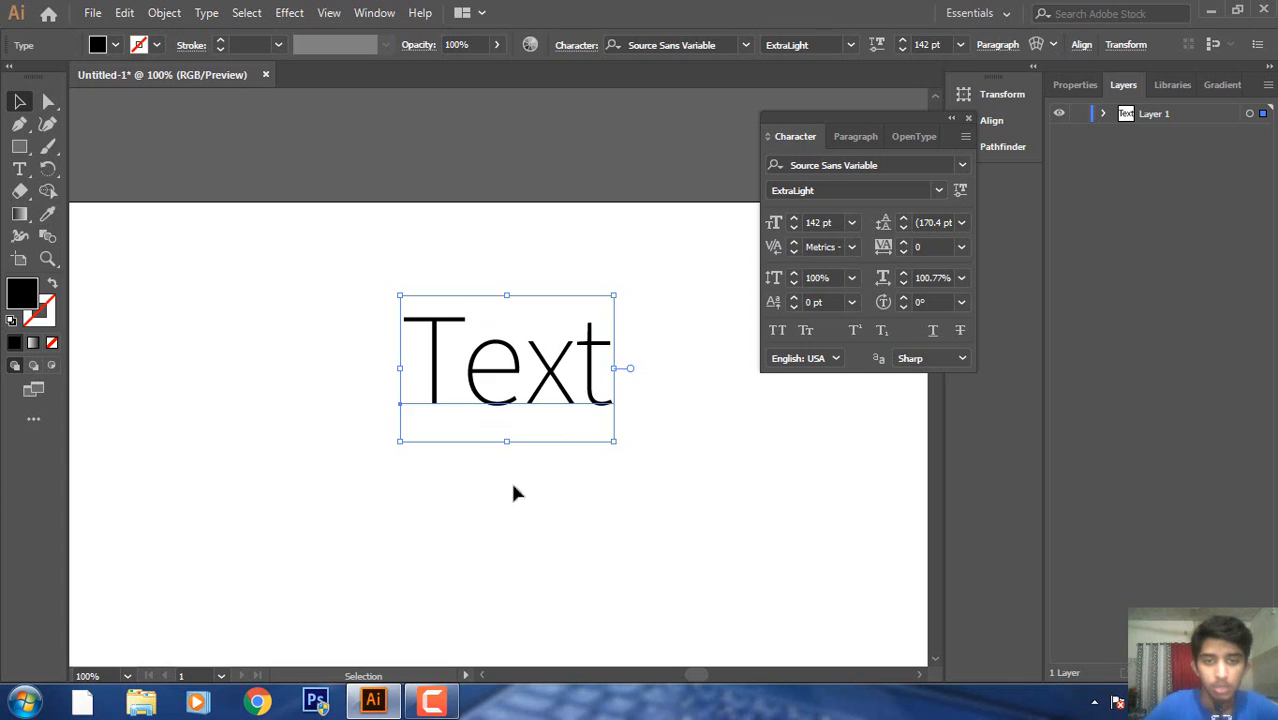
pyautogui.click(314, 359)
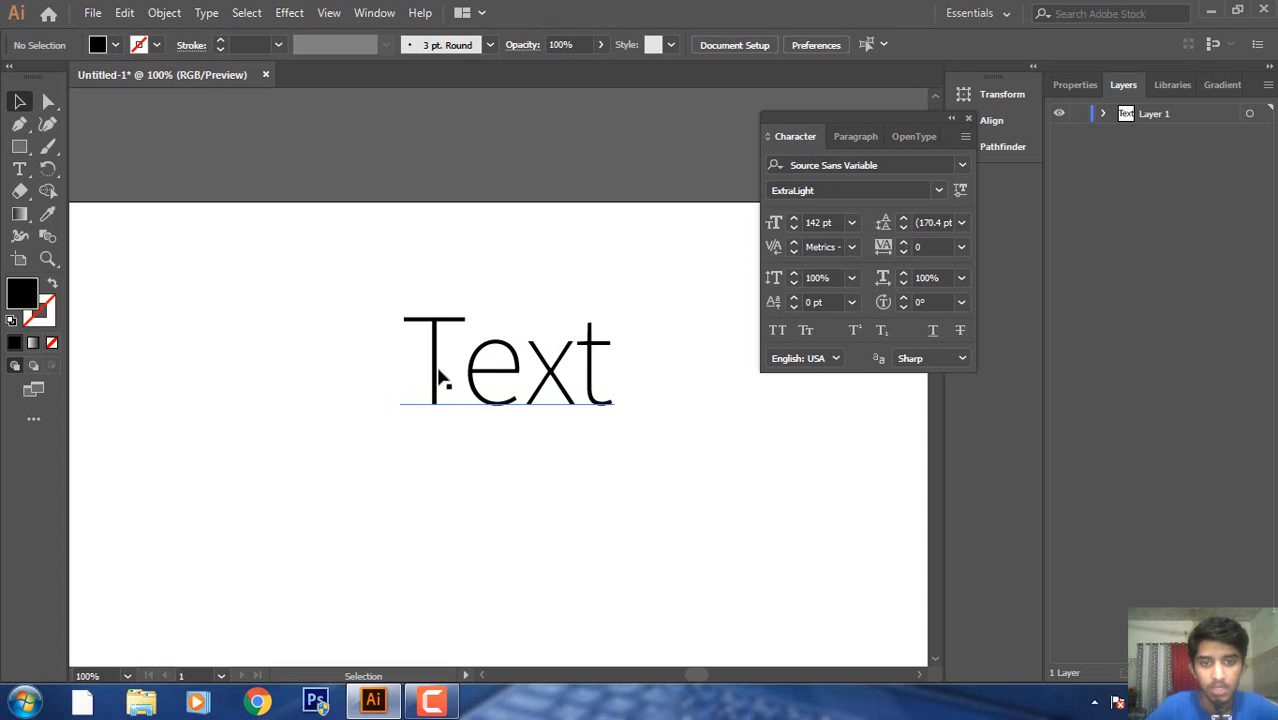
# Select the word for editing, delete its initial letter and retype it as "T".
pyautogui.click(467, 384)
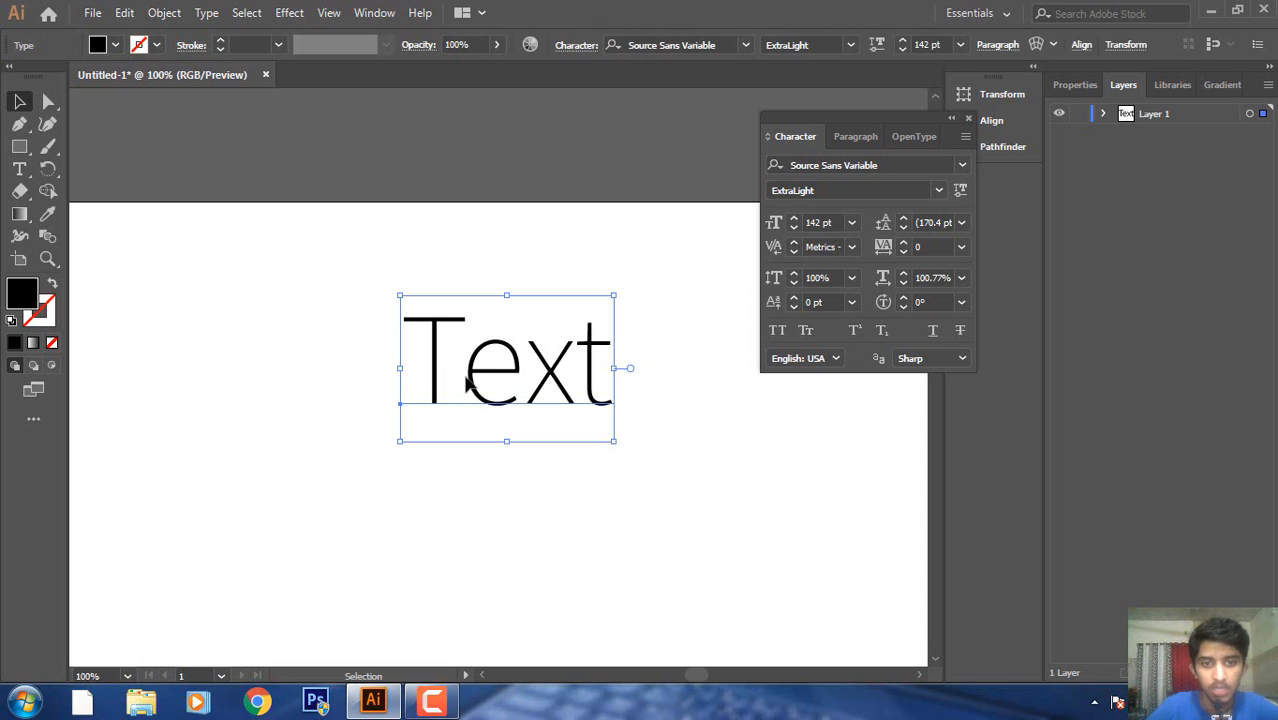
pyautogui.doubleClick(467, 384)
pyautogui.press('BackSpace')
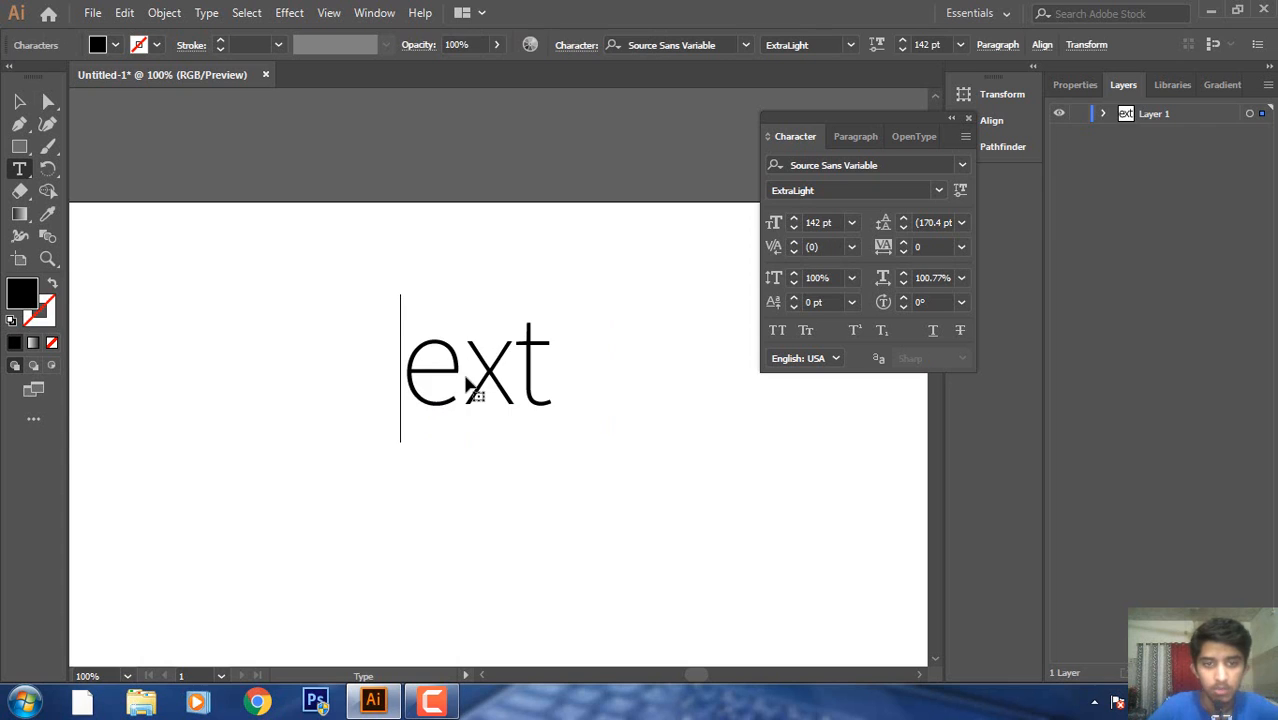
pyautogui.write('T')
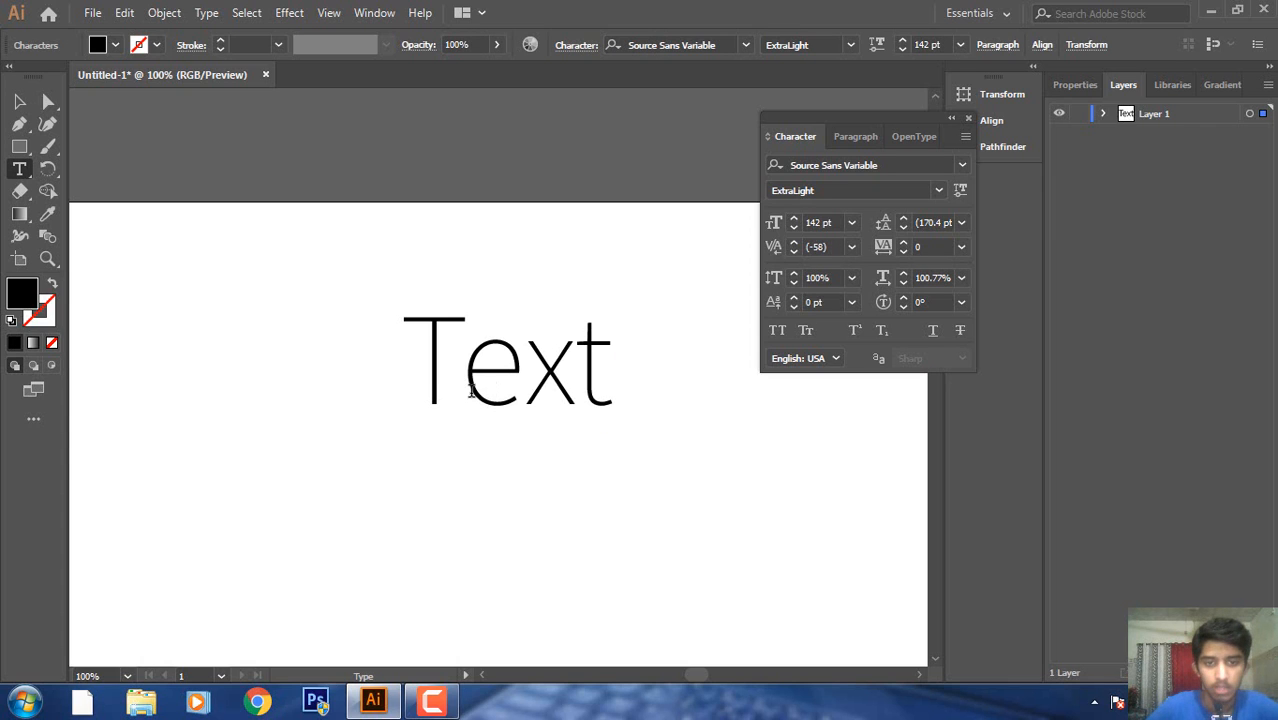
pyautogui.hotkey('ctrl', 'a')
pyautogui.click(490, 372)
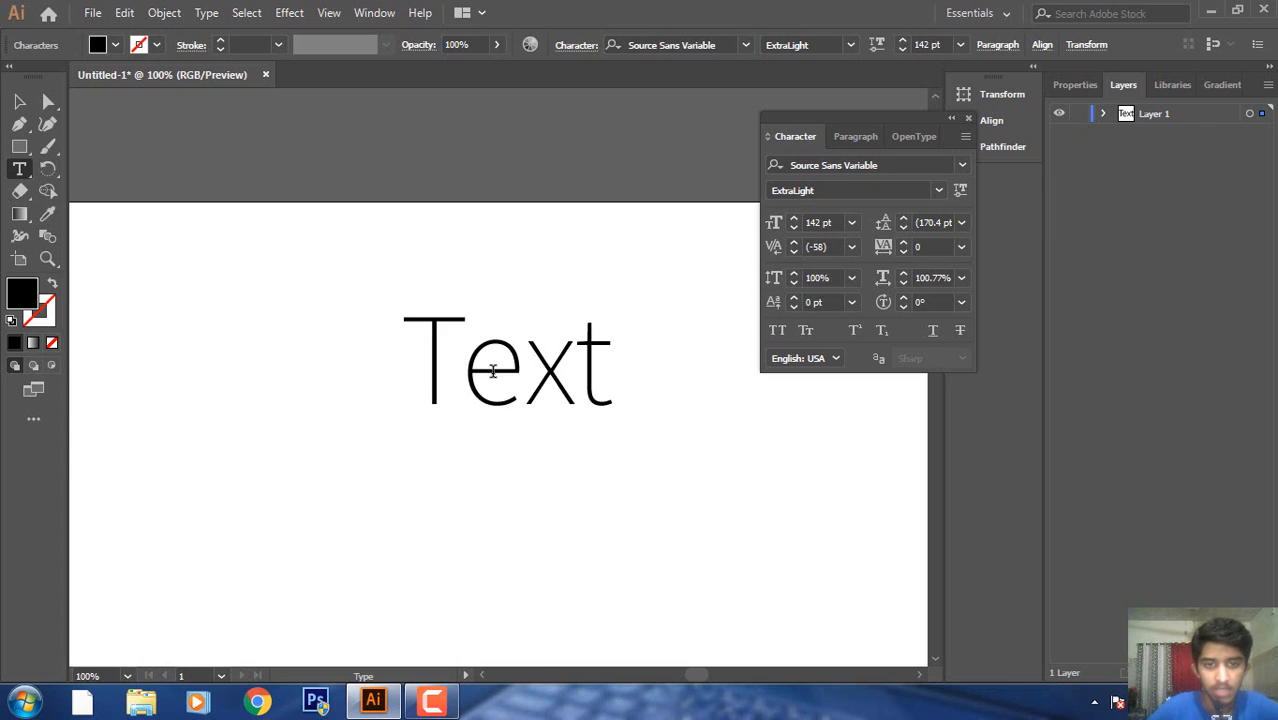
pyautogui.hotkey('ctrl', 'a')
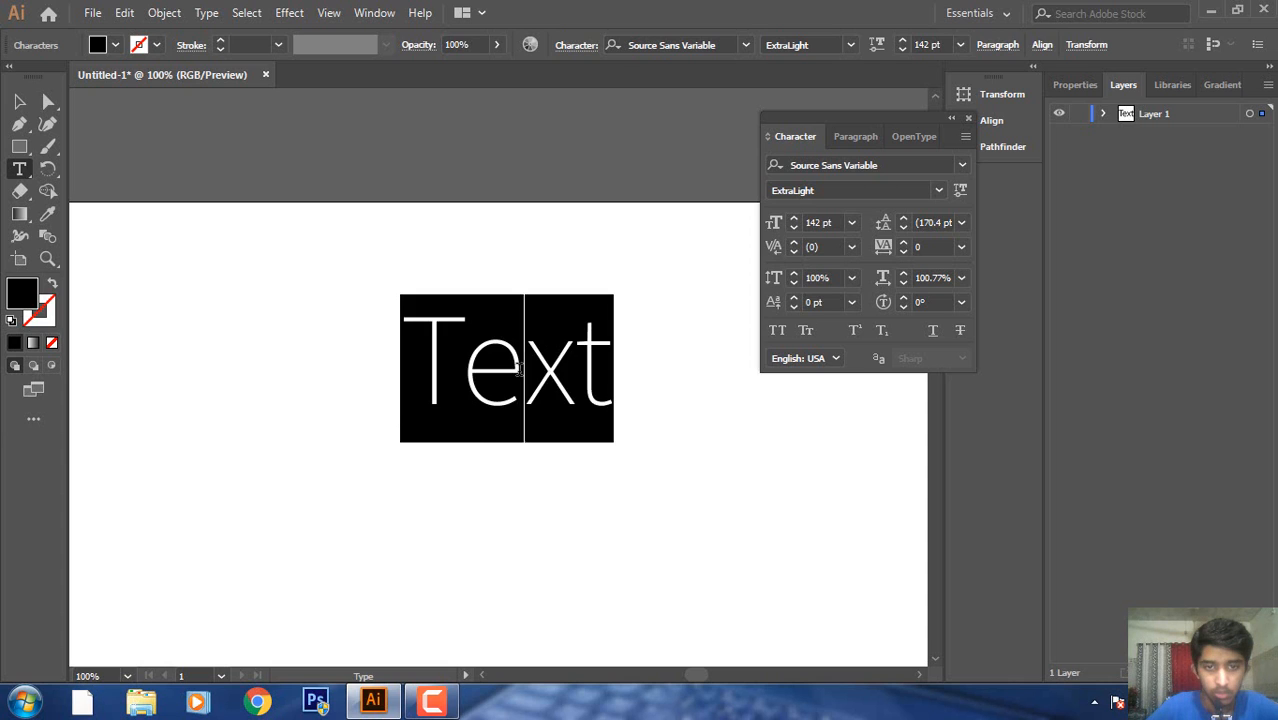
pyautogui.press('Escape')
pyautogui.click(522, 365)
pyautogui.press('Escape')
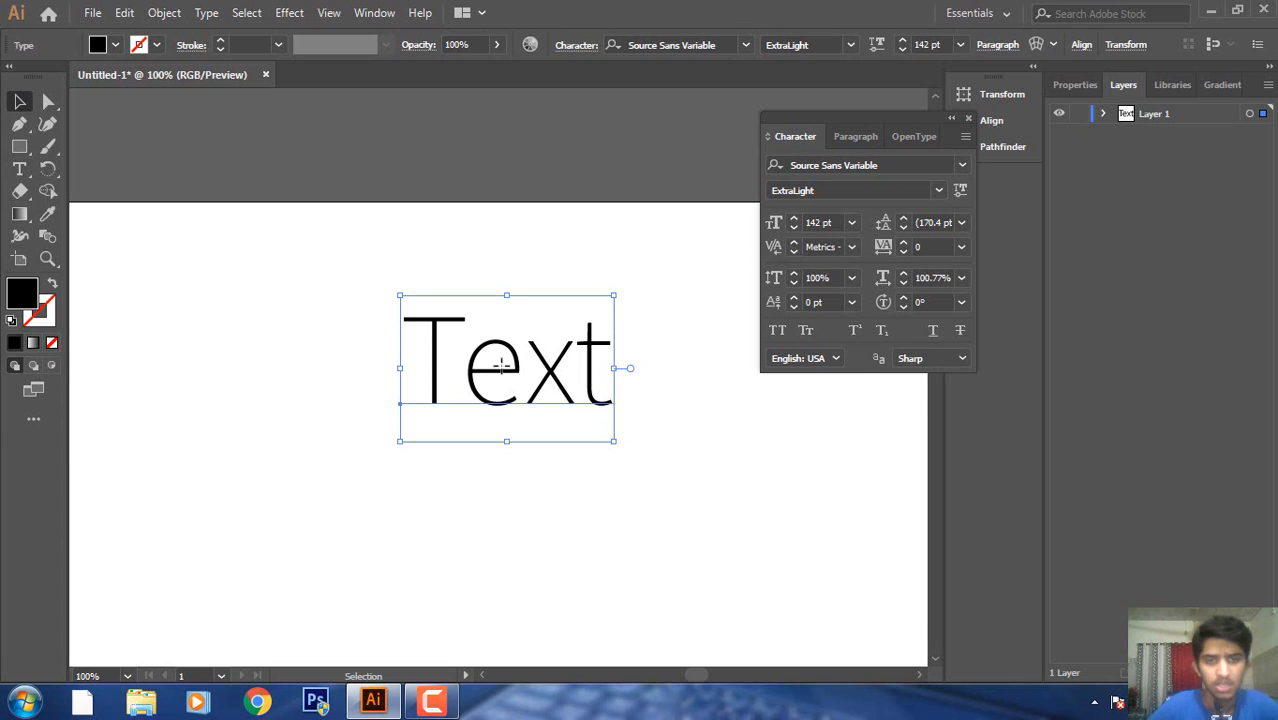
# Deselect the text and set the kerning to Auto with nothing selected.
pyautogui.click(699, 350)
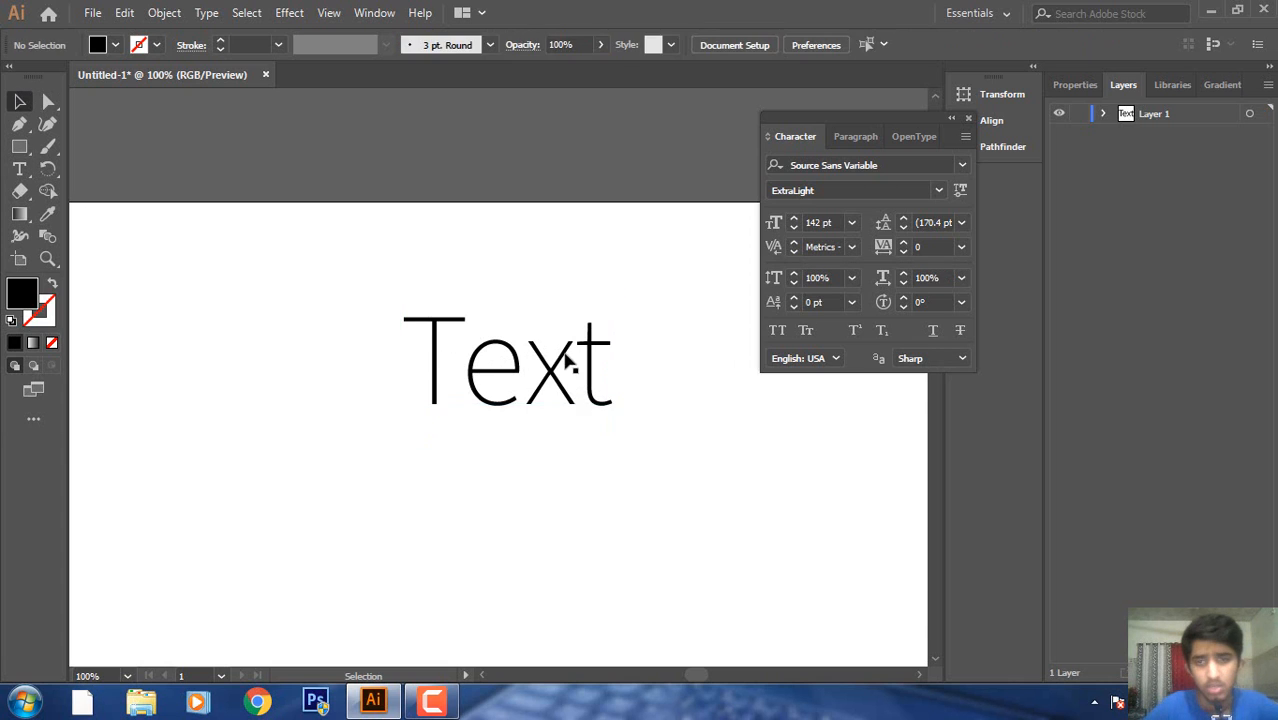
pyautogui.click(849, 248)
pyautogui.click(885, 263)
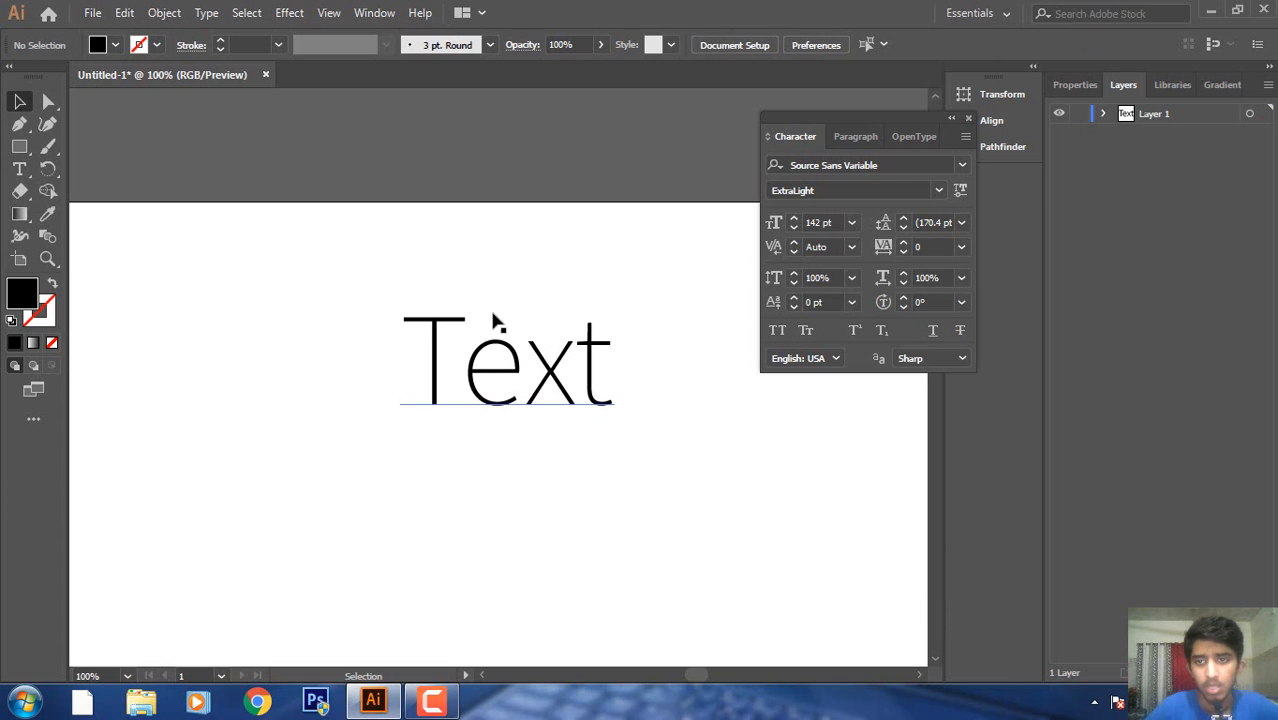
pyautogui.click(852, 246)
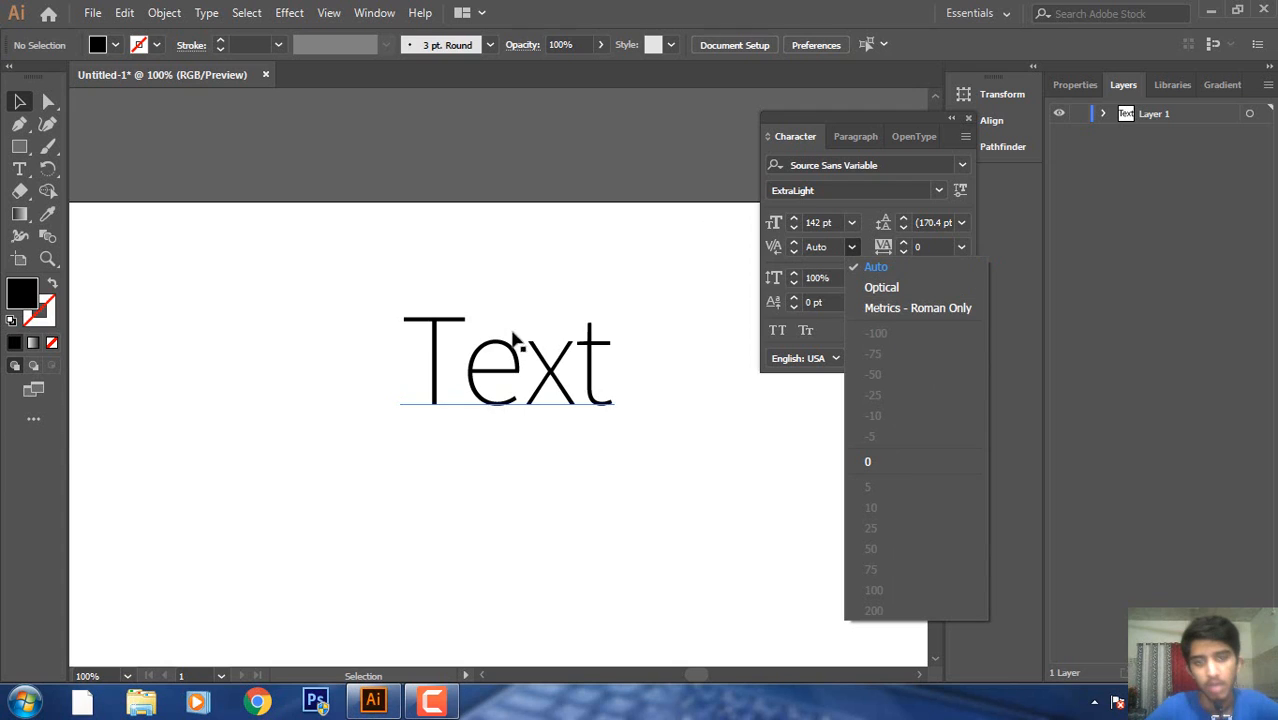
pyautogui.click(578, 467)
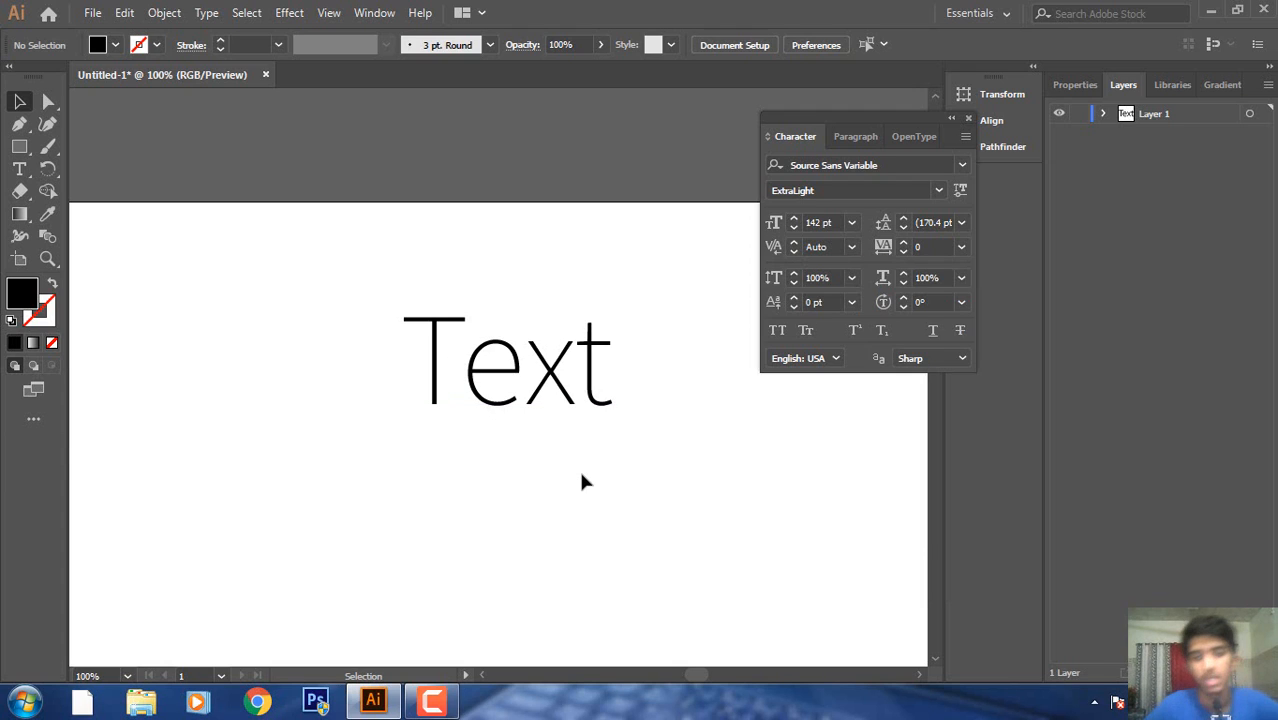
# Select the letter "T" in the word and look through its vertical scale presets without choosing one.
pyautogui.click(530, 392)
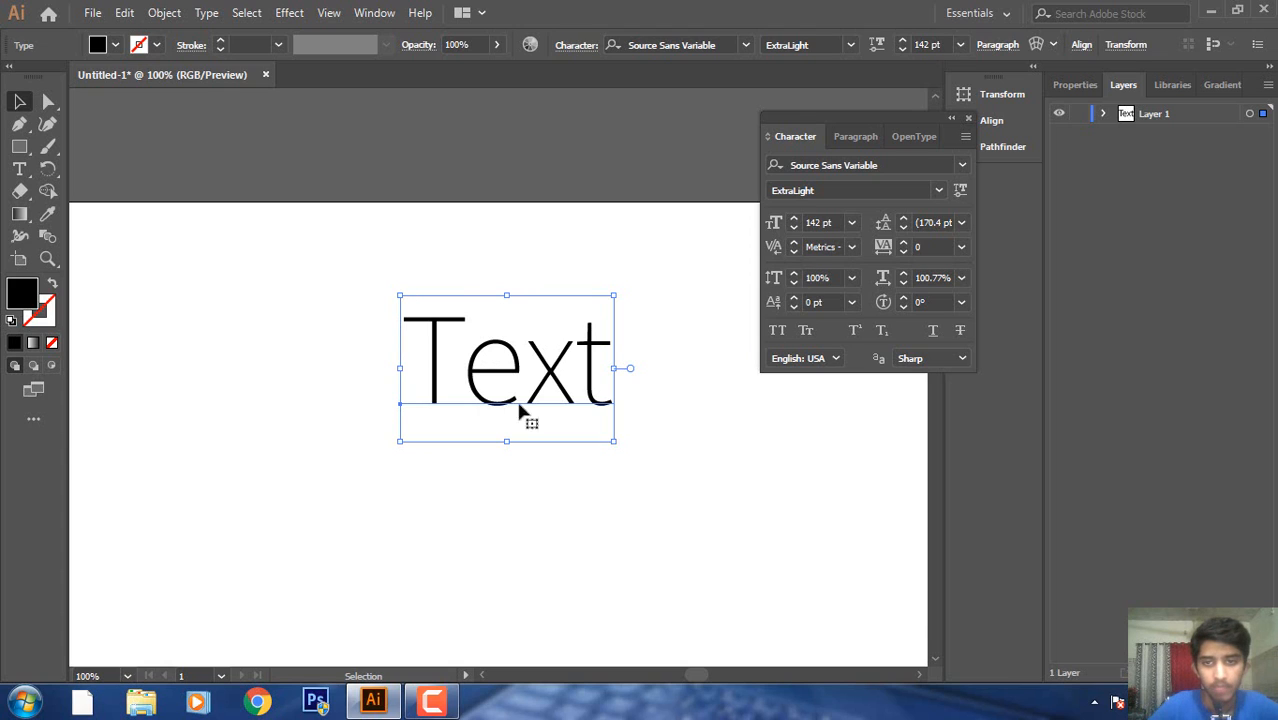
pyautogui.doubleClick(444, 366)
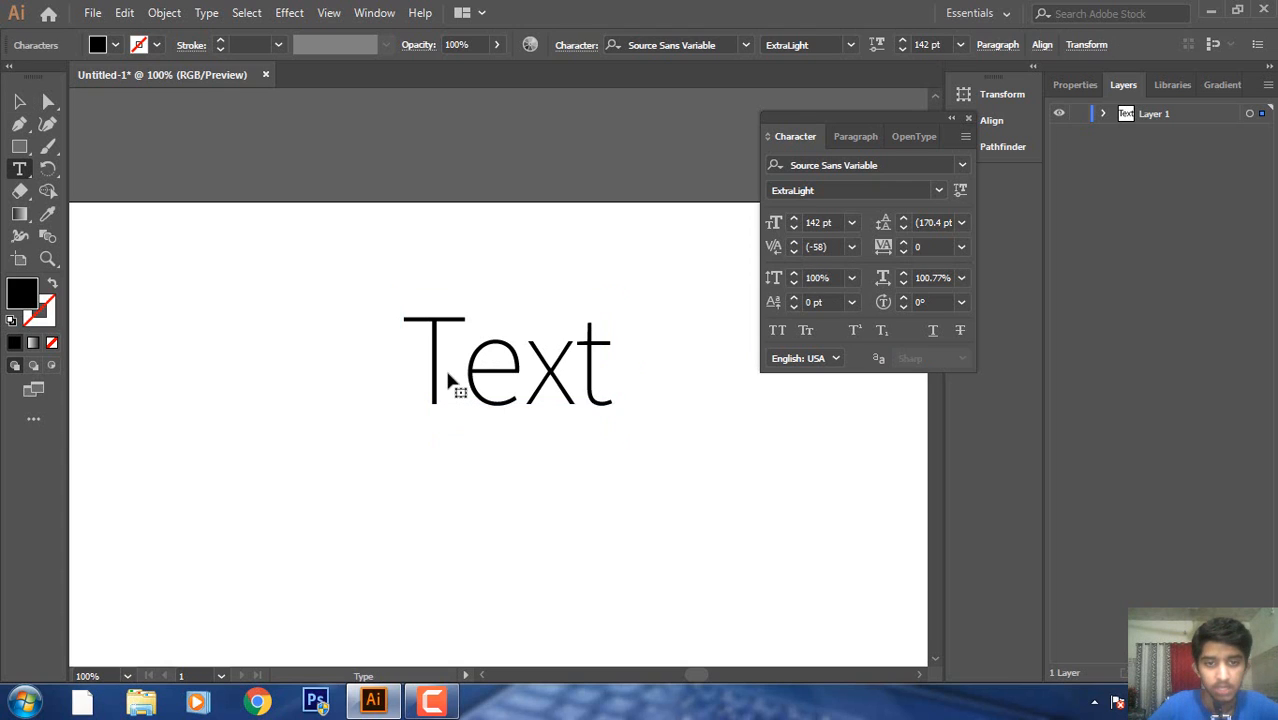
pyautogui.moveTo(444, 366); pyautogui.dragTo(393, 370)
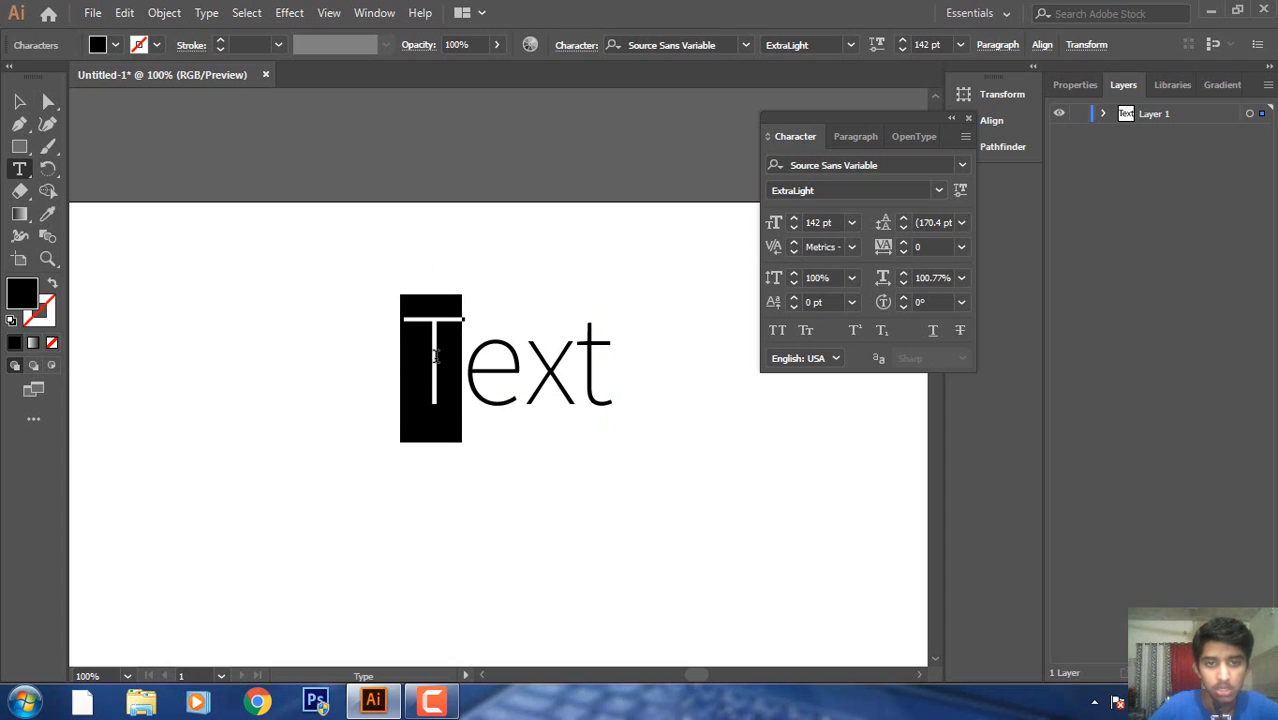
pyautogui.click(852, 278)
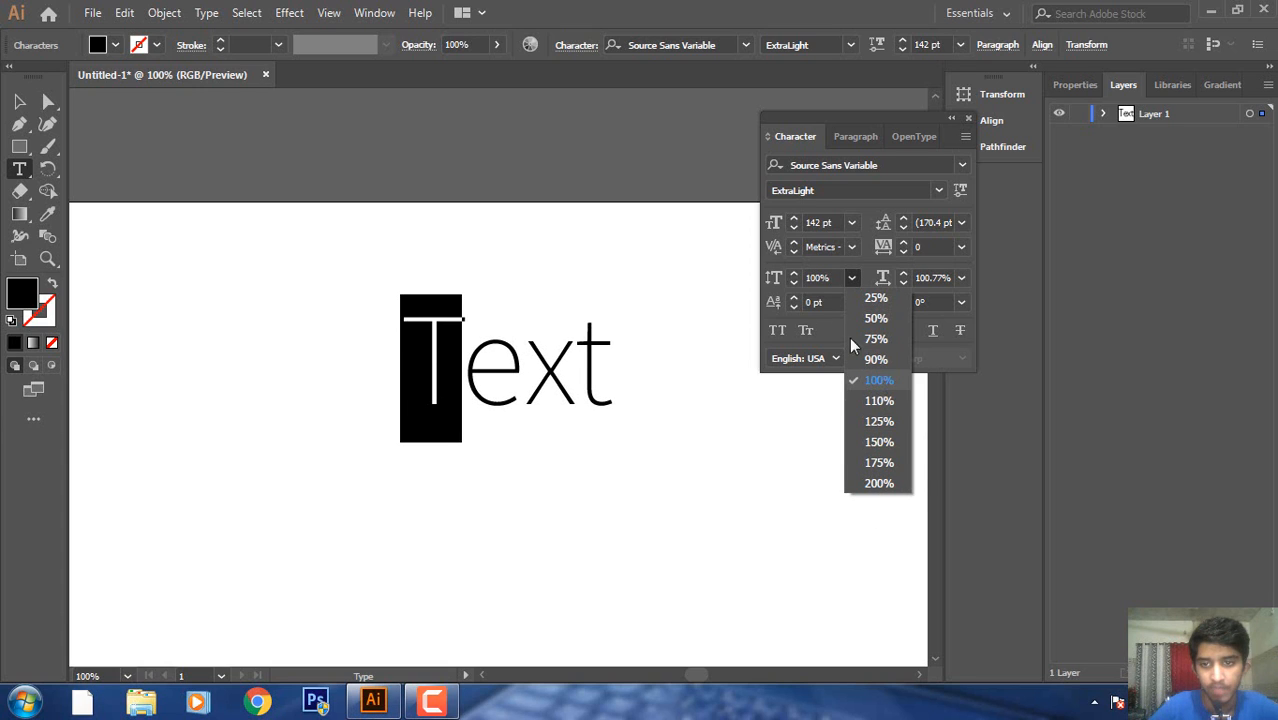
pyautogui.click(530, 369)
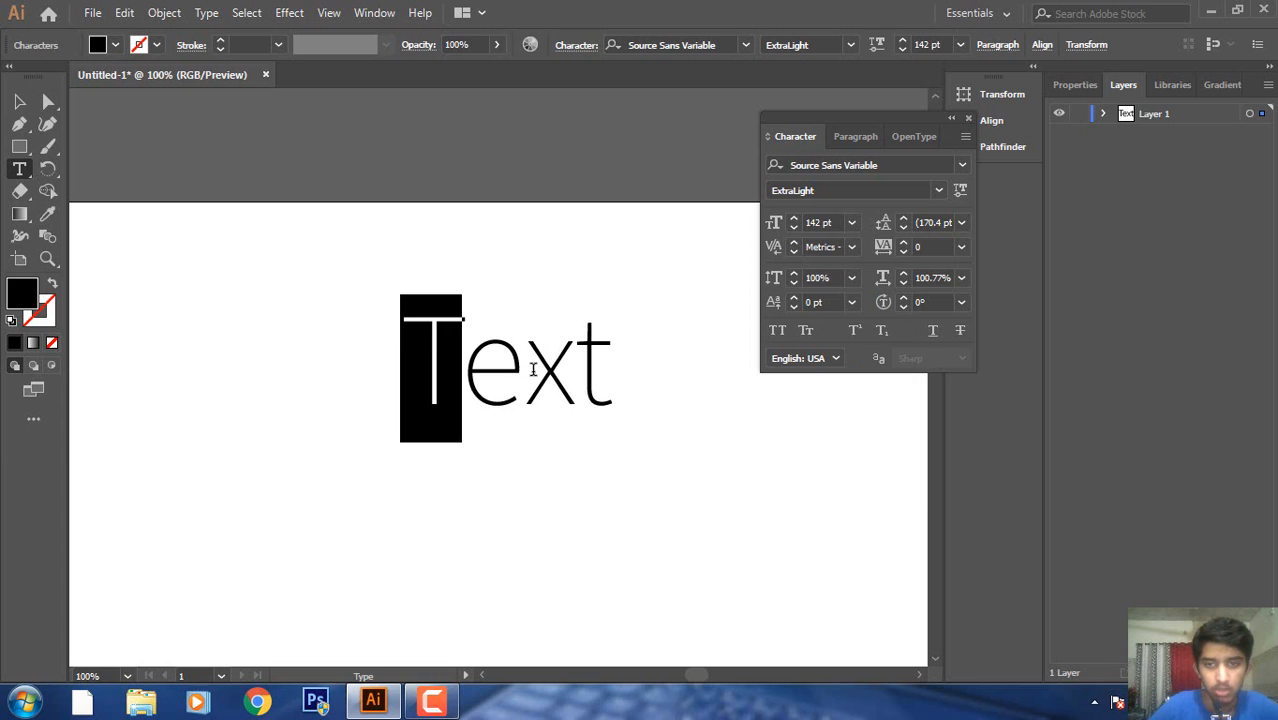
# Select the letter "e", review the vertical scale presets on it, choose 100%, and deselect the text.
pyautogui.moveTo(463, 372); pyautogui.dragTo(523, 372)
pyautogui.click(852, 277)
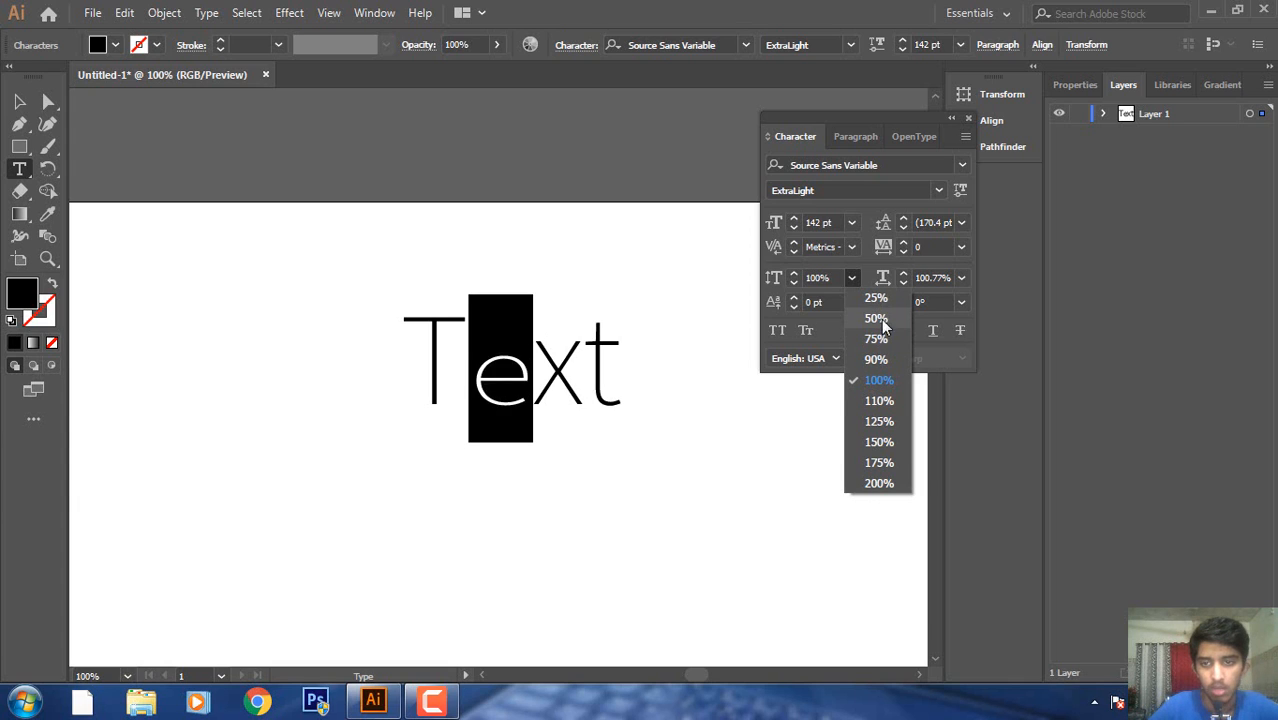
pyautogui.click(878, 379)
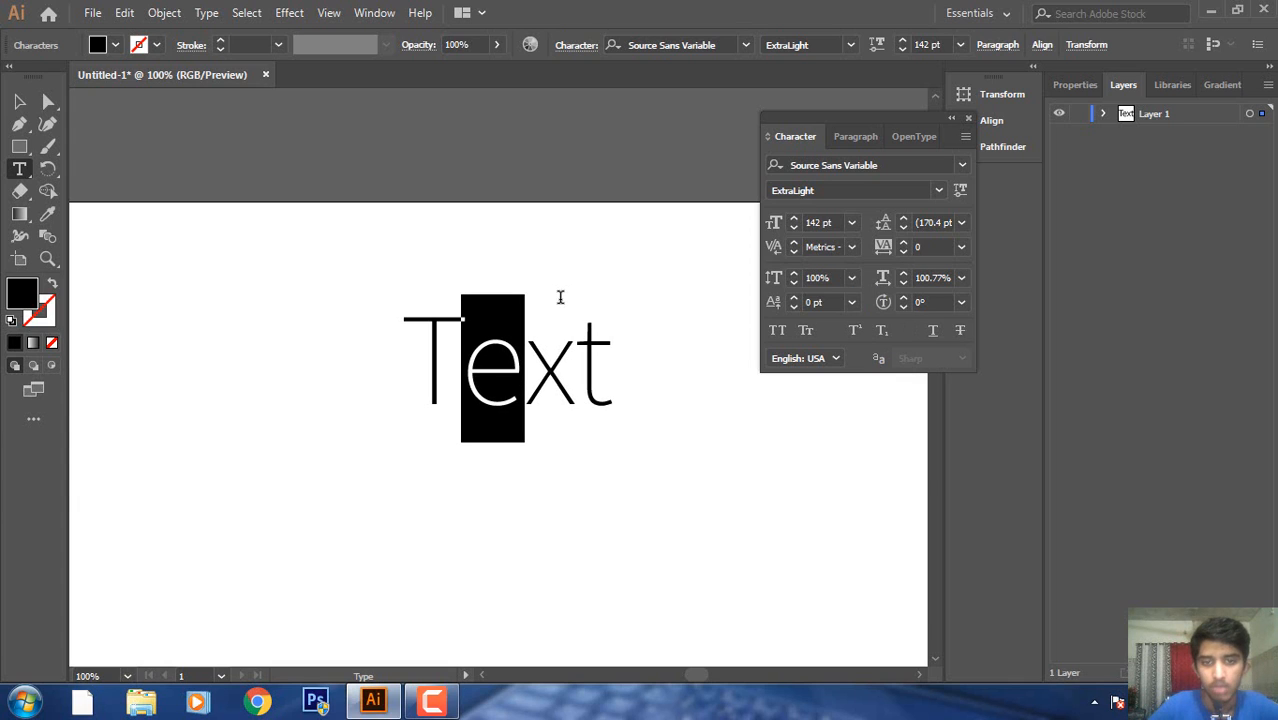
pyautogui.click(641, 337)
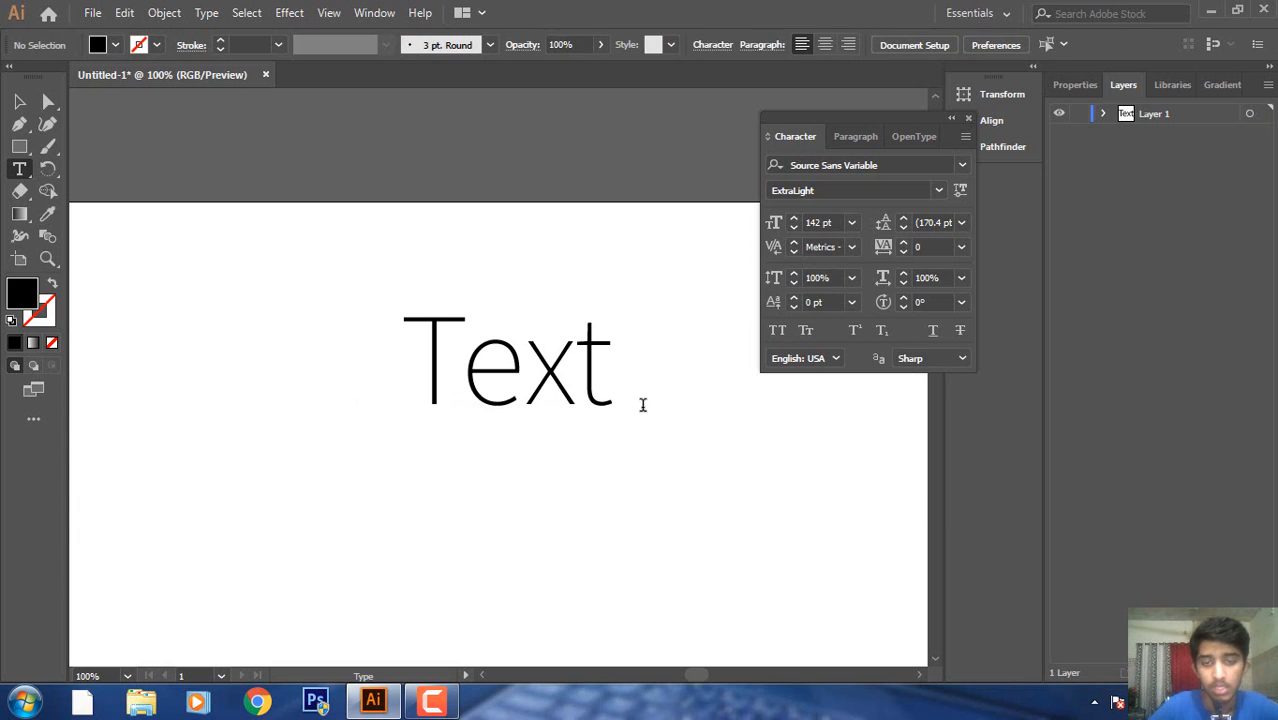
# Preview the horizontal scale presets on the letter "e", set its horizontal scale to 100%, and finish editing the text.
pyautogui.click(961, 279)
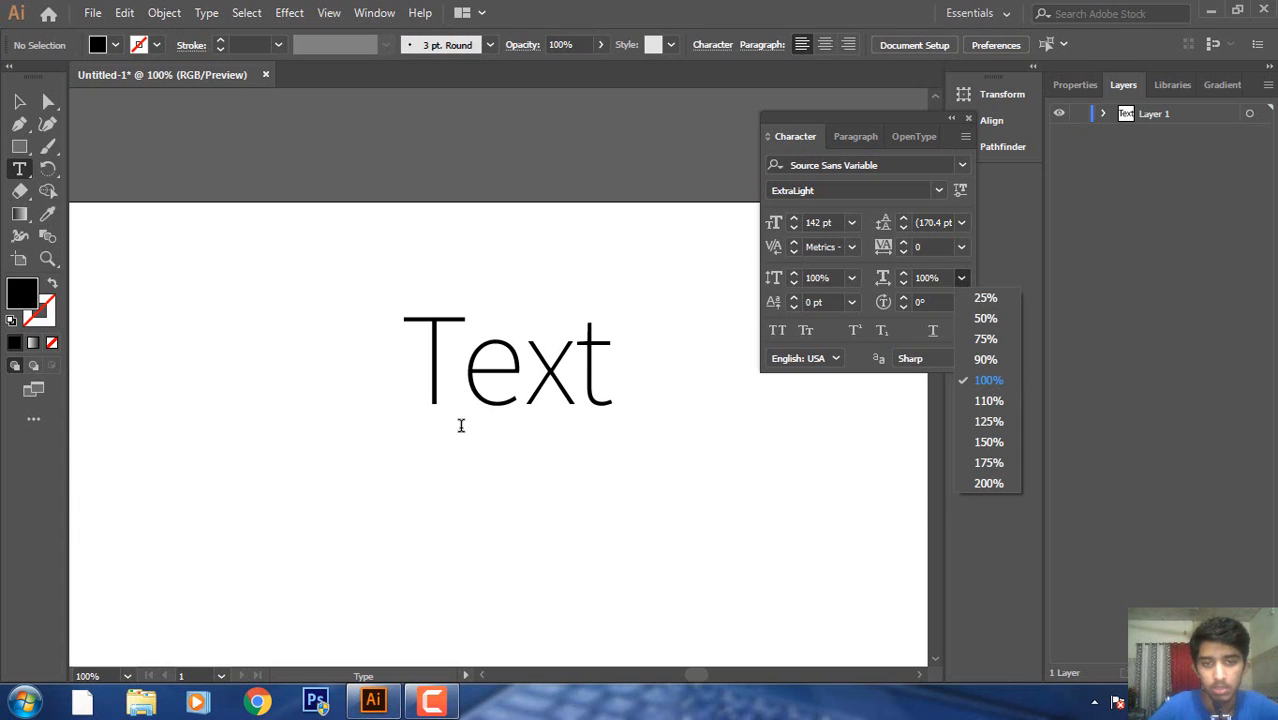
pyautogui.click(461, 383)
pyautogui.moveTo(461, 383); pyautogui.dragTo(522, 380)
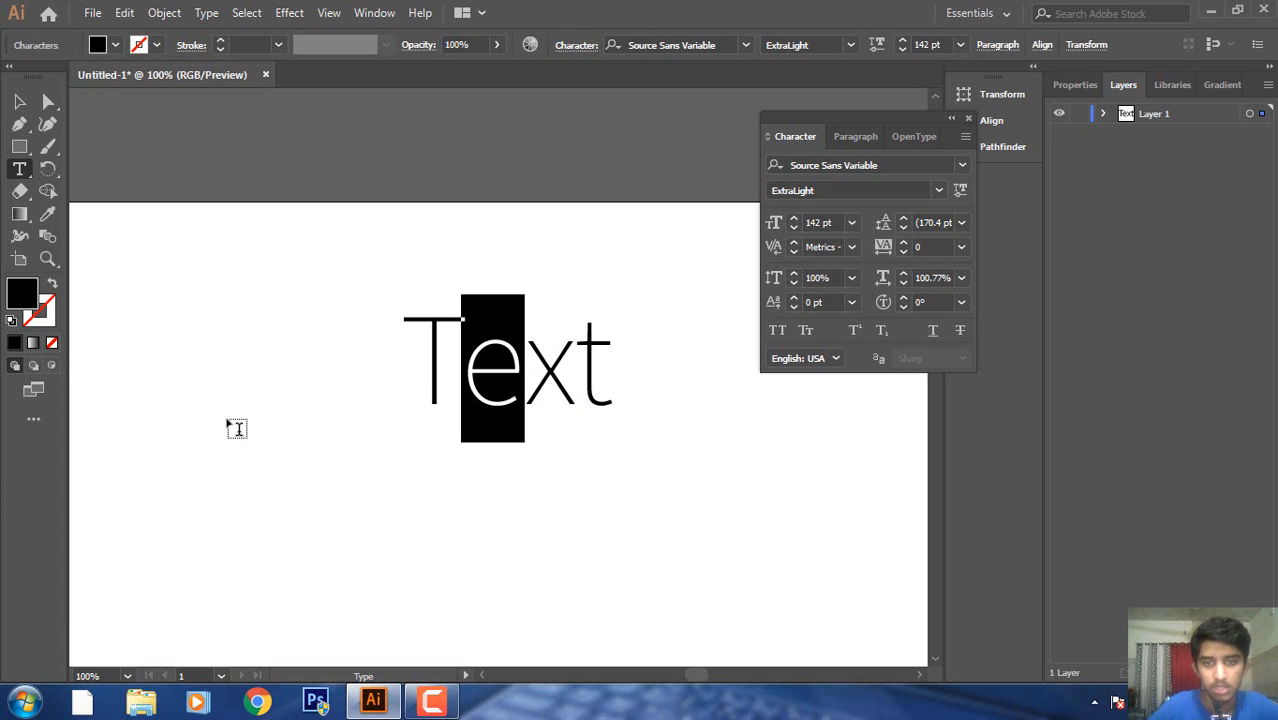
pyautogui.click(960, 277)
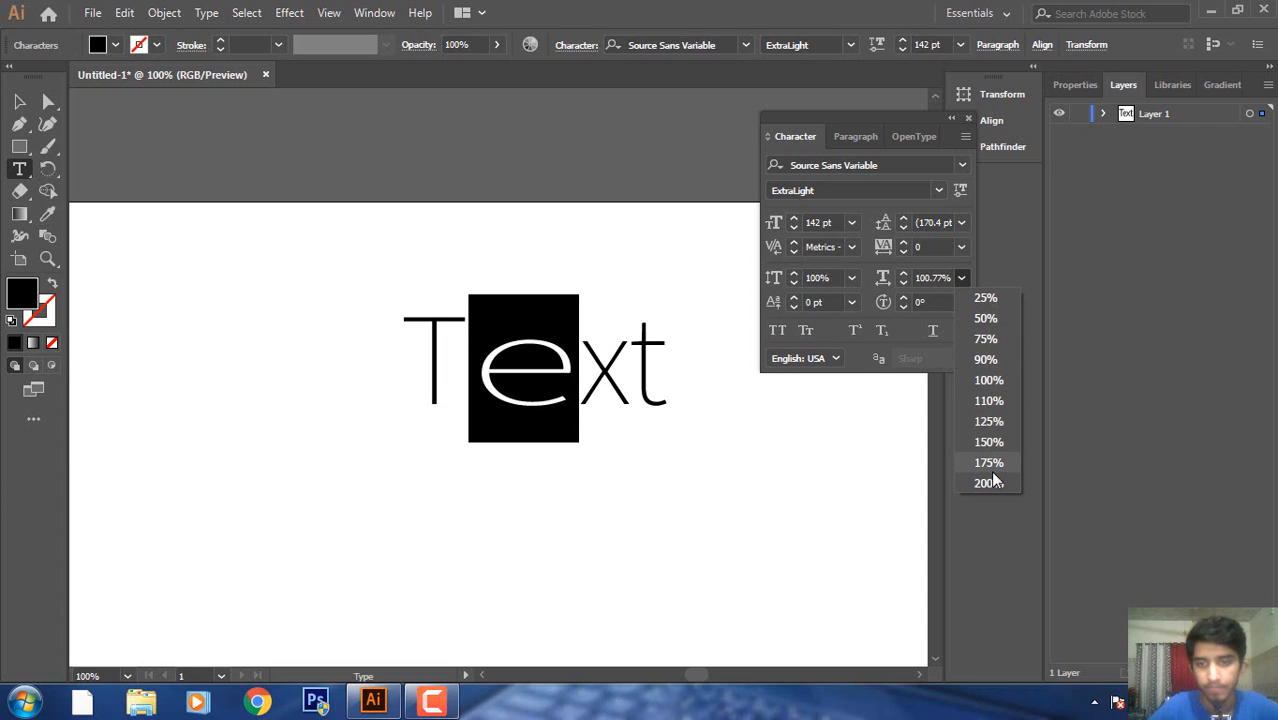
pyautogui.click(986, 380)
pyautogui.click(480, 350)
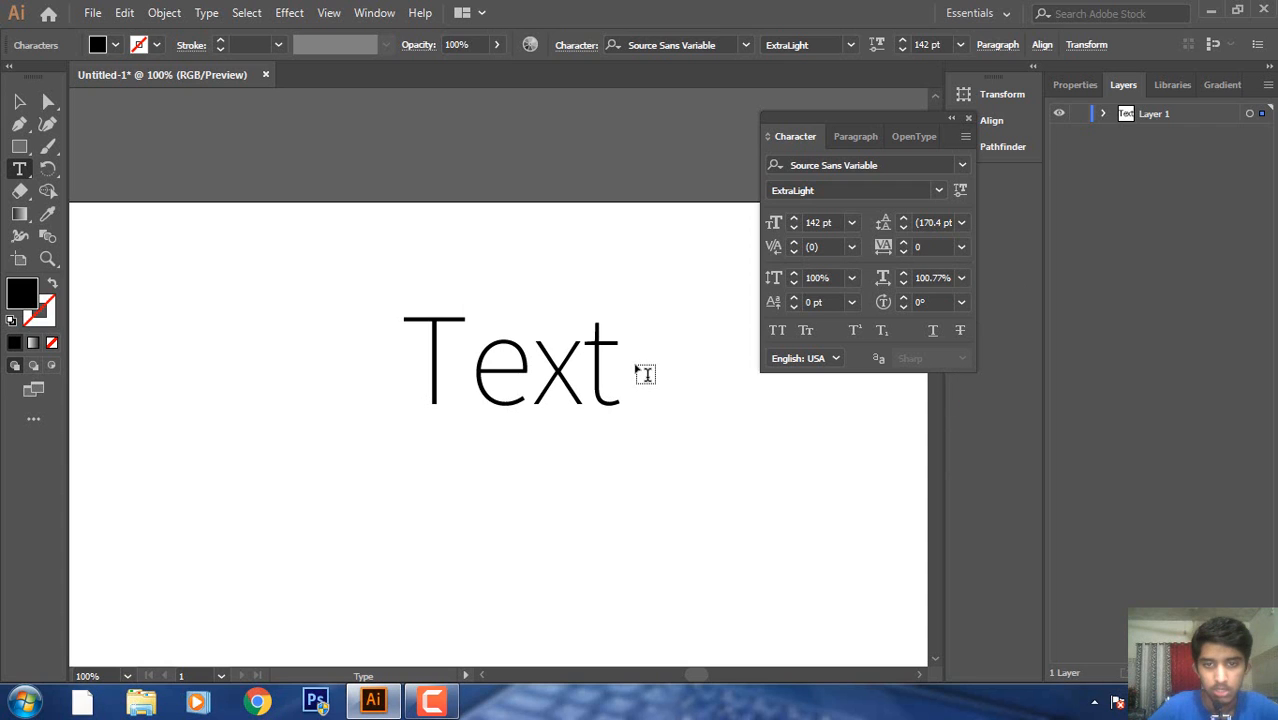
pyautogui.press('Escape')
pyautogui.click(19, 101)
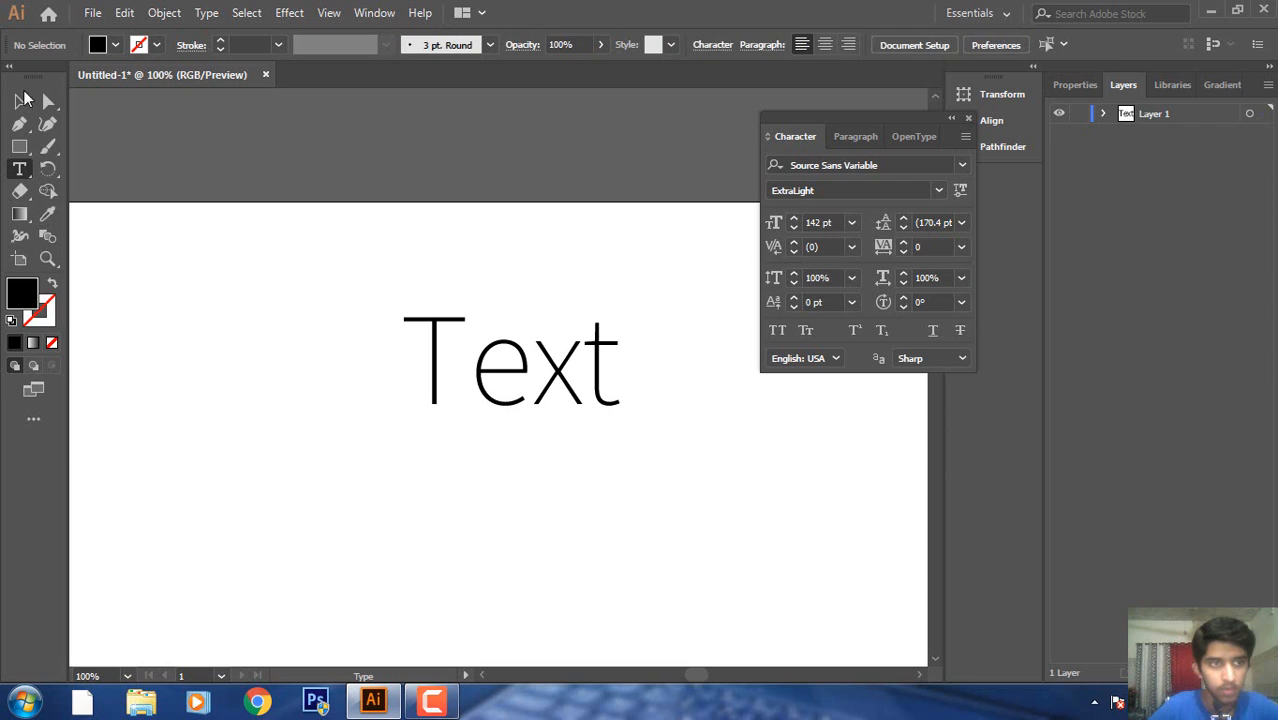
# Select only the letter "e" in the word and set its baseline shift to 12 pt.
pyautogui.click(542, 357)
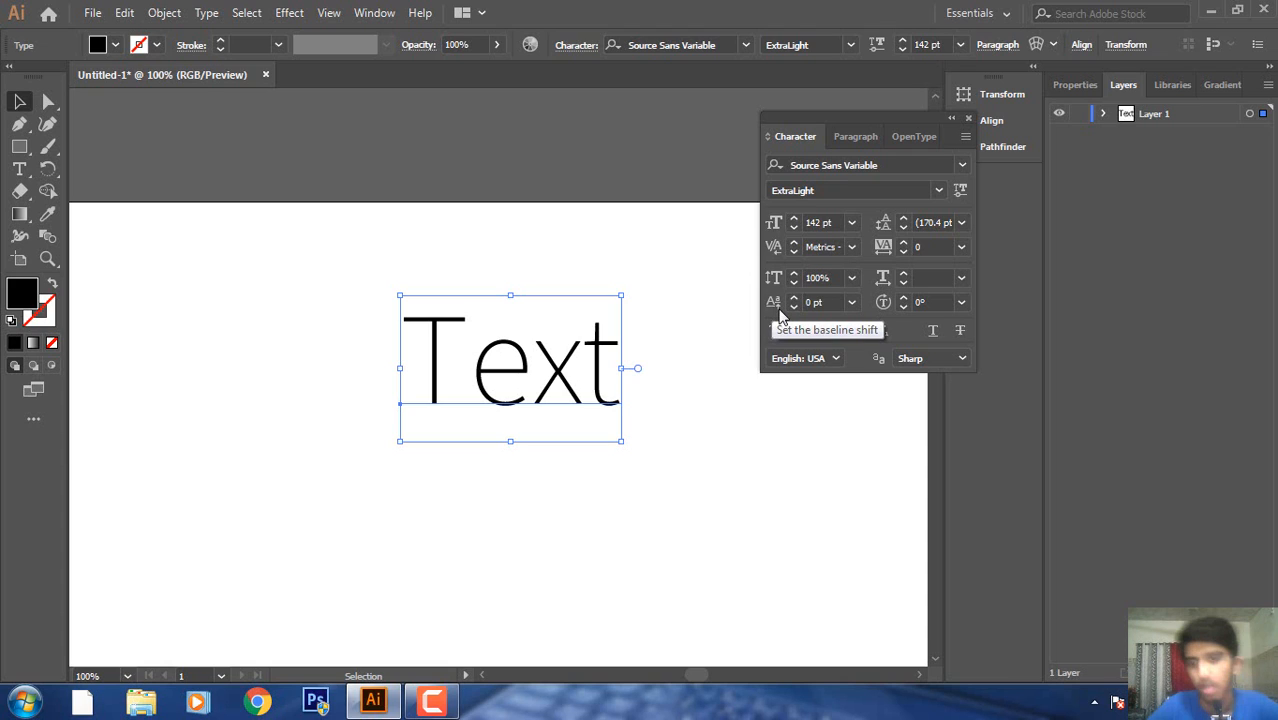
pyautogui.doubleClick(521, 378)
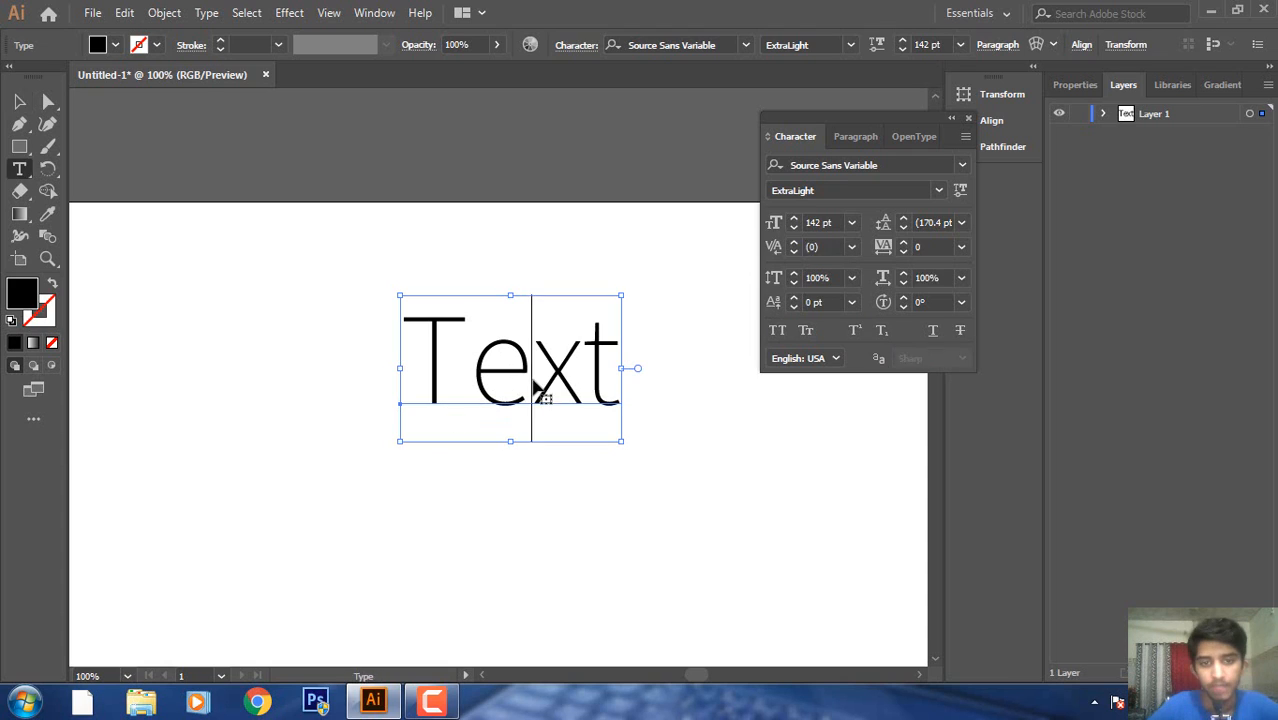
pyautogui.moveTo(525, 373); pyautogui.dragTo(442, 371)
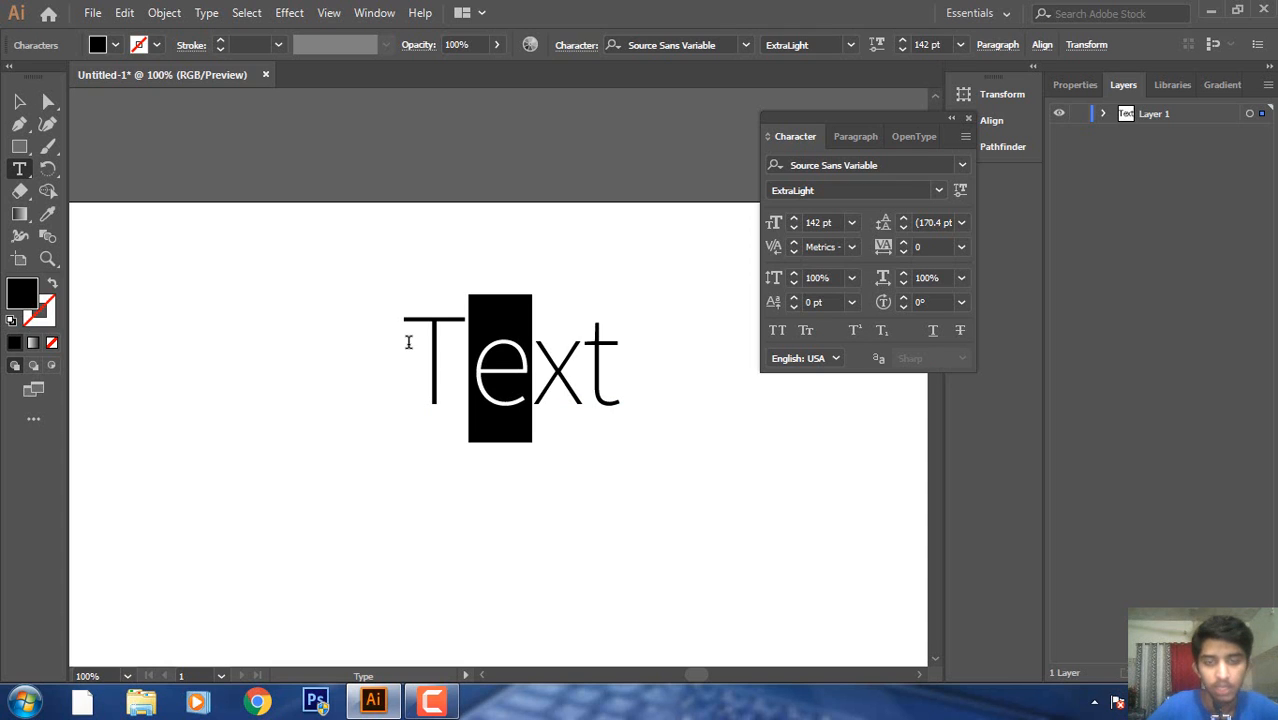
pyautogui.click(852, 302)
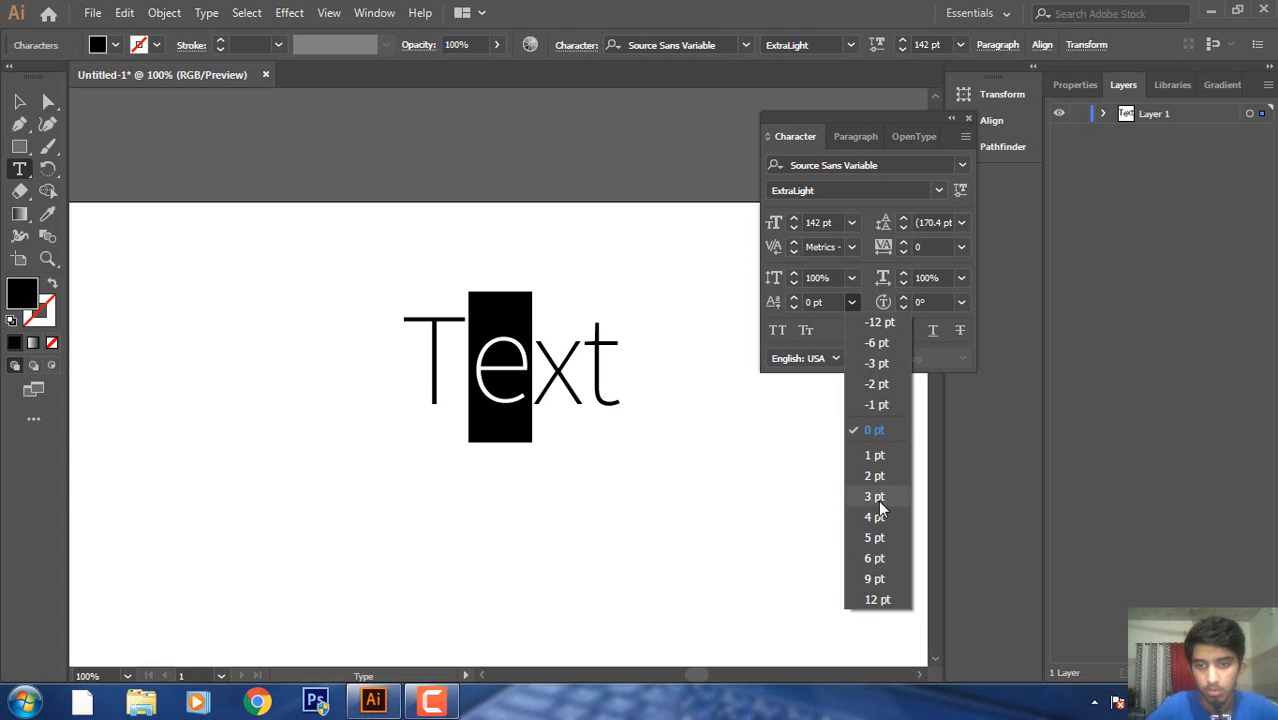
pyautogui.click(876, 599)
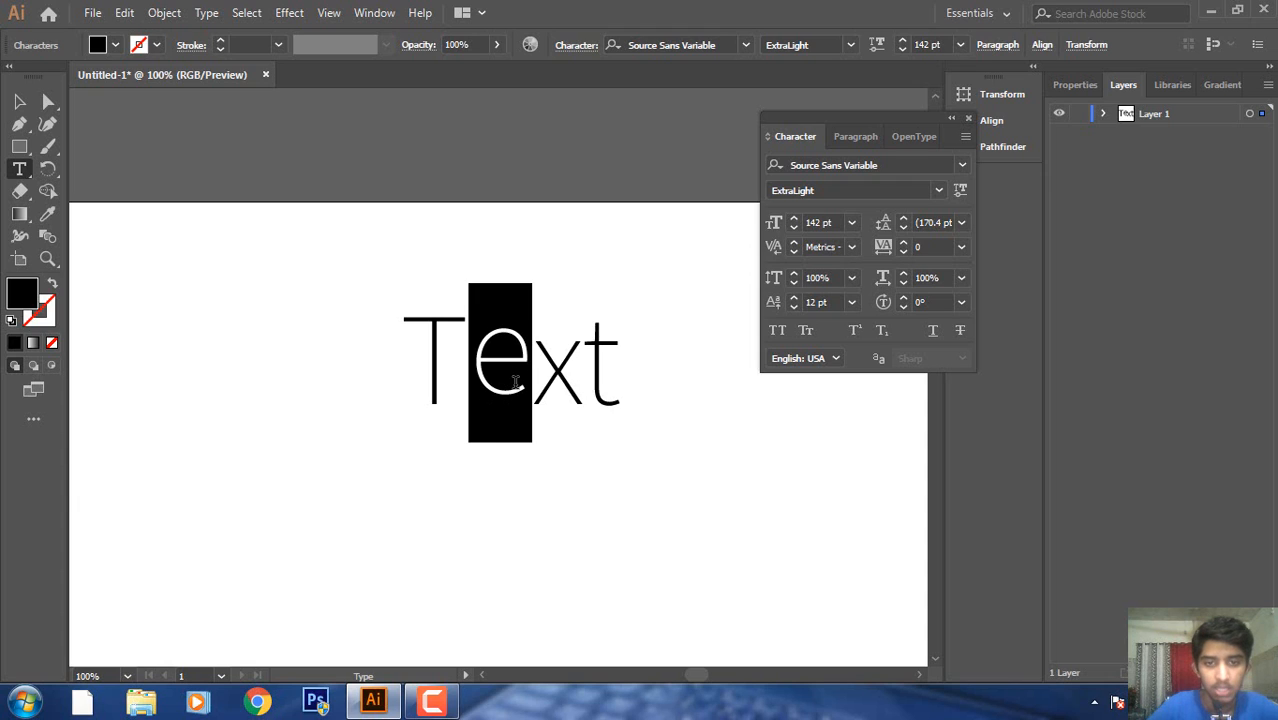
# Raise the letter "e" far above the word with a baseline shift of 200 pt.
pyautogui.click(826, 302)
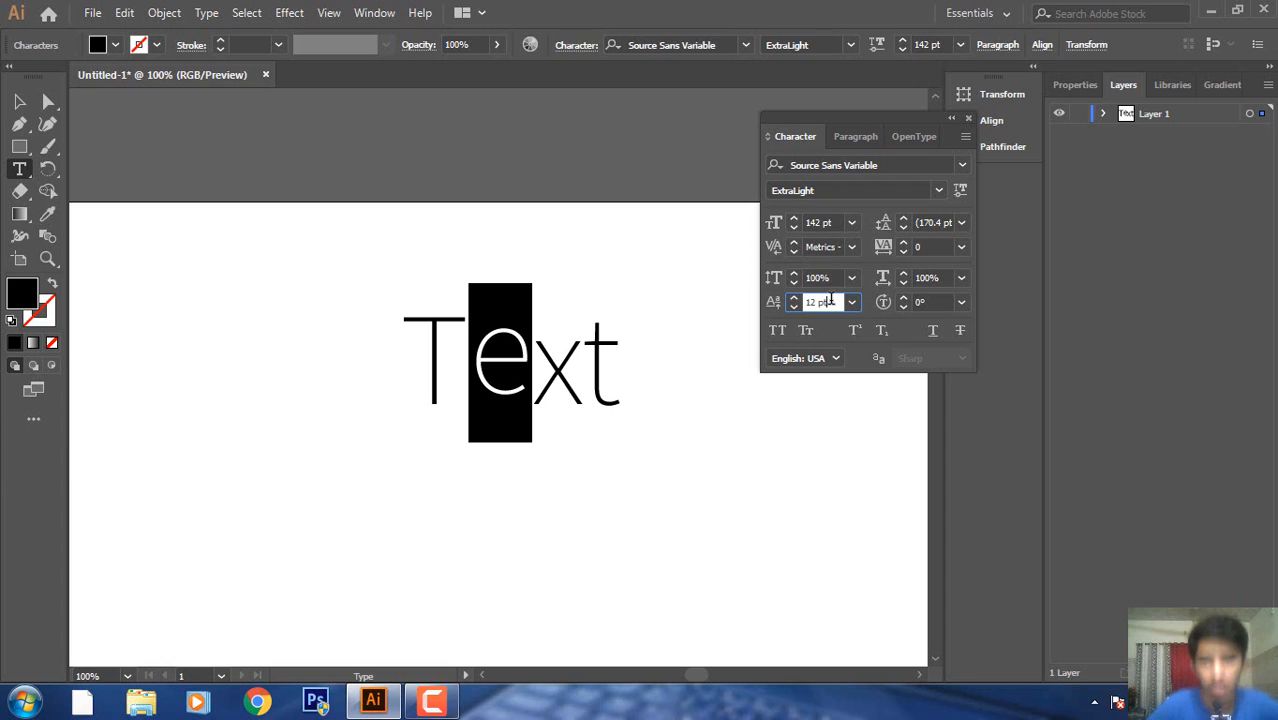
pyautogui.write('20')
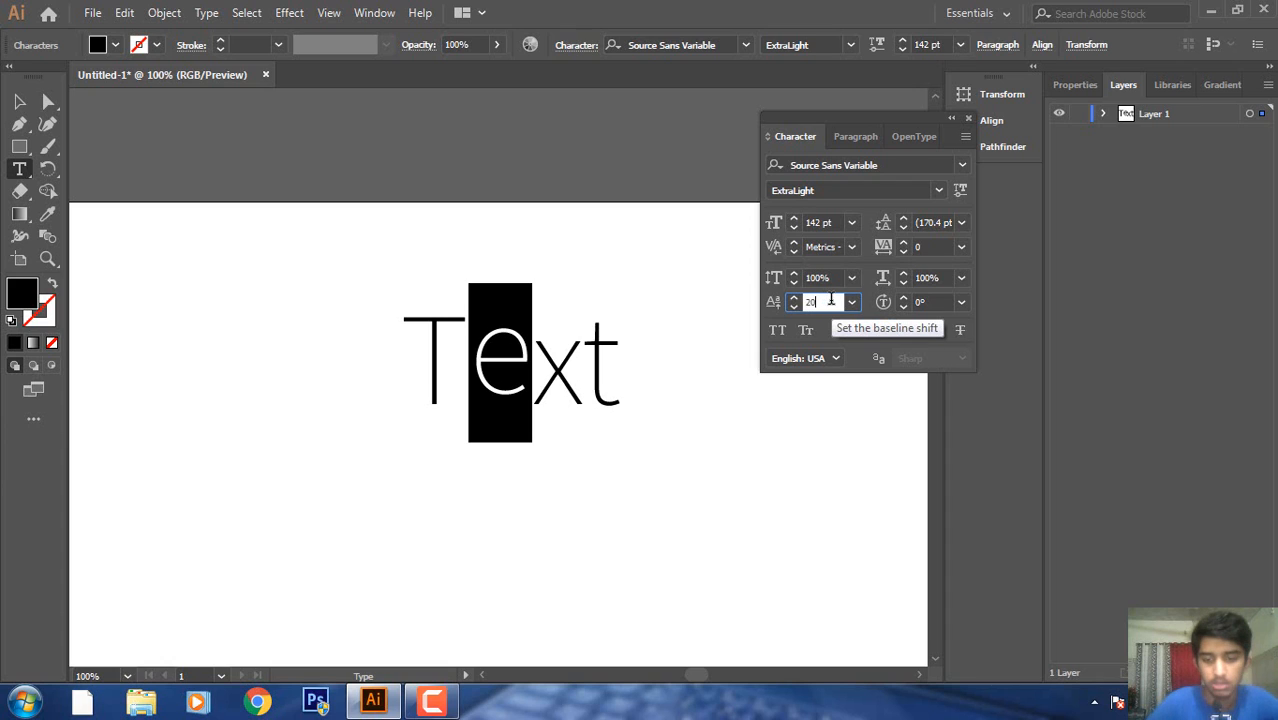
pyautogui.write('0')
pyautogui.press('Return')
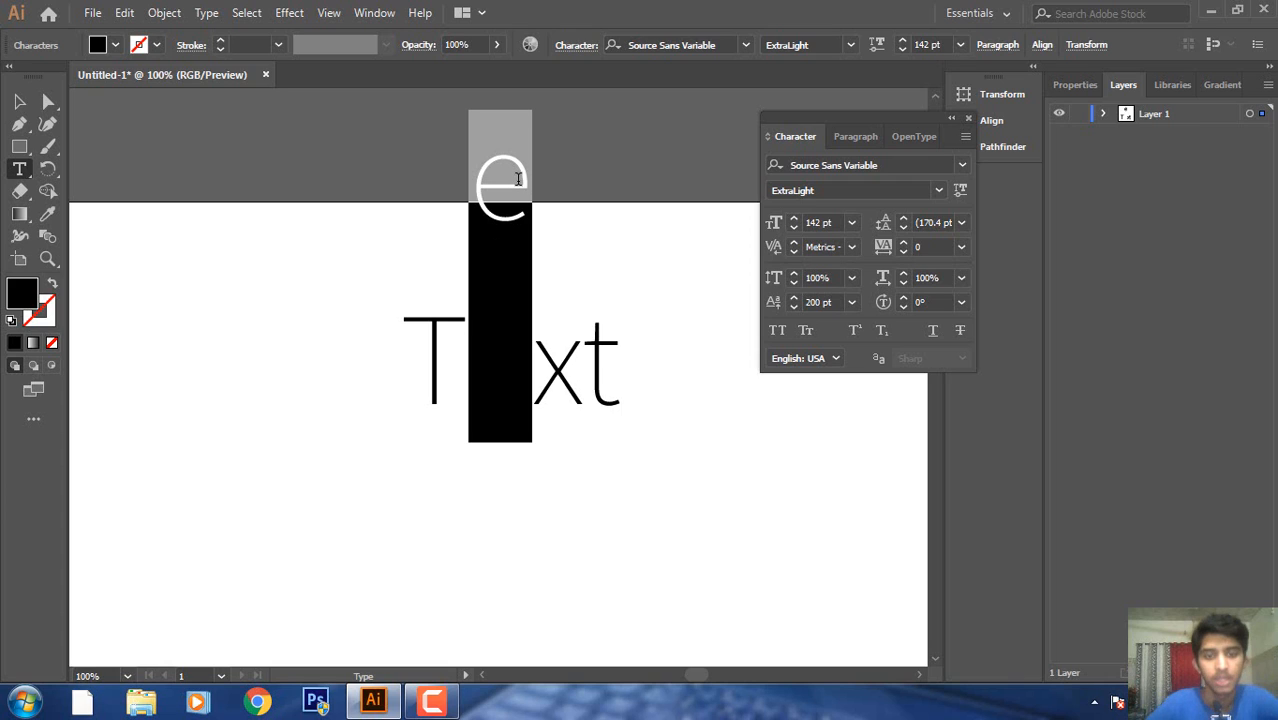
# Undo both baseline shift changes on the letter "e" and leave text editing with the whole word selected.
pyautogui.press('Escape')
pyautogui.hotkey('ctrl', 'z')
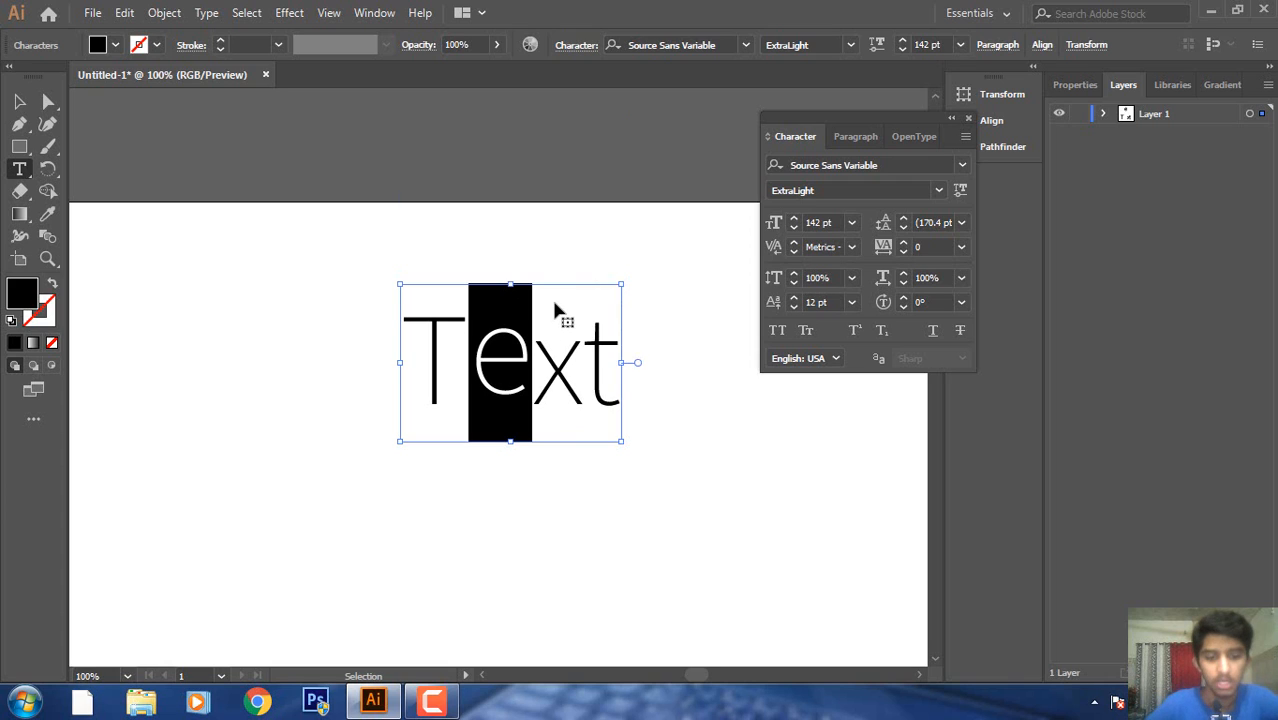
pyautogui.press('Escape')
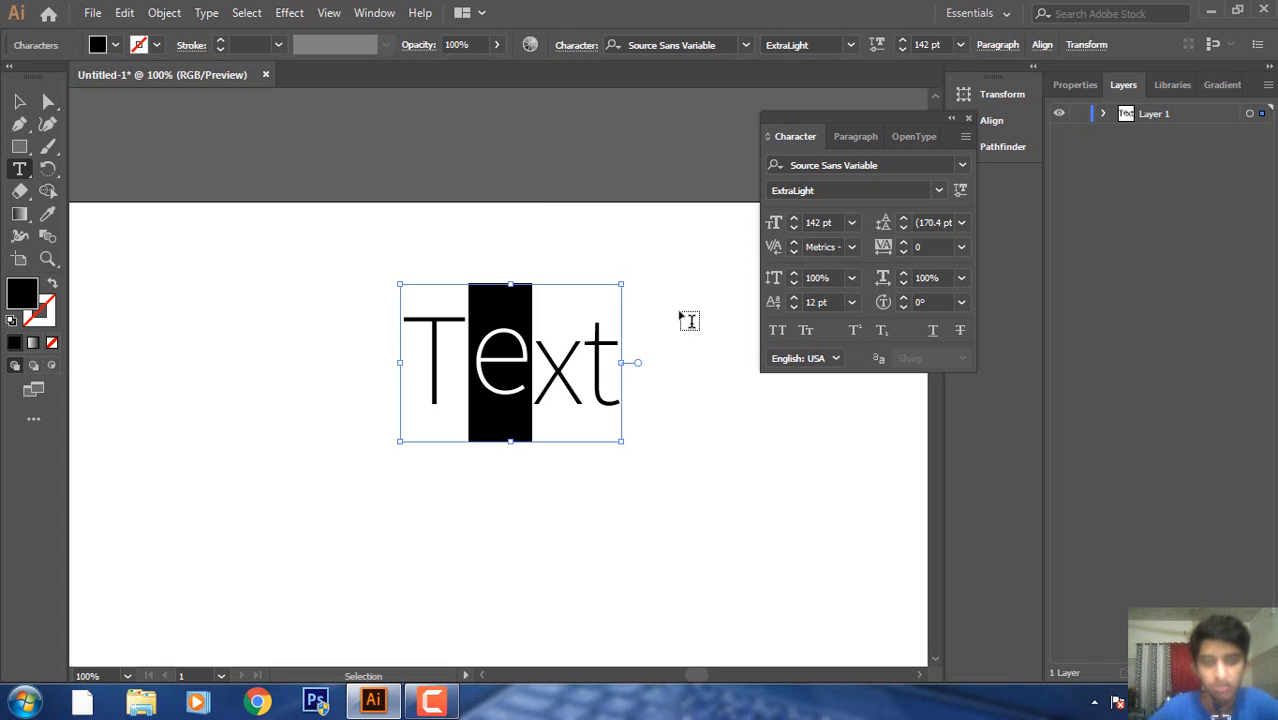
pyautogui.hotkey('ctrl', 'z')
pyautogui.press('Escape')
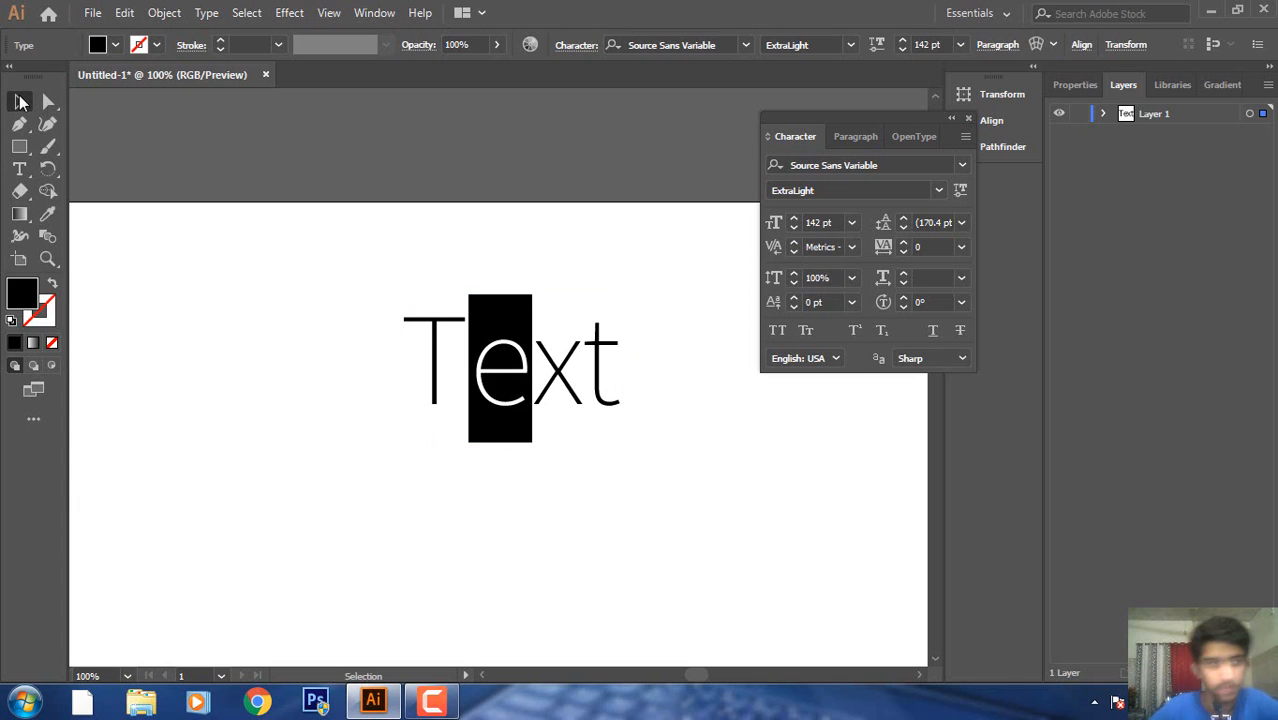
# Set the character rotation of the whole word to 150° and move the text left and slightly up on the artboard.
pyautogui.click(961, 302)
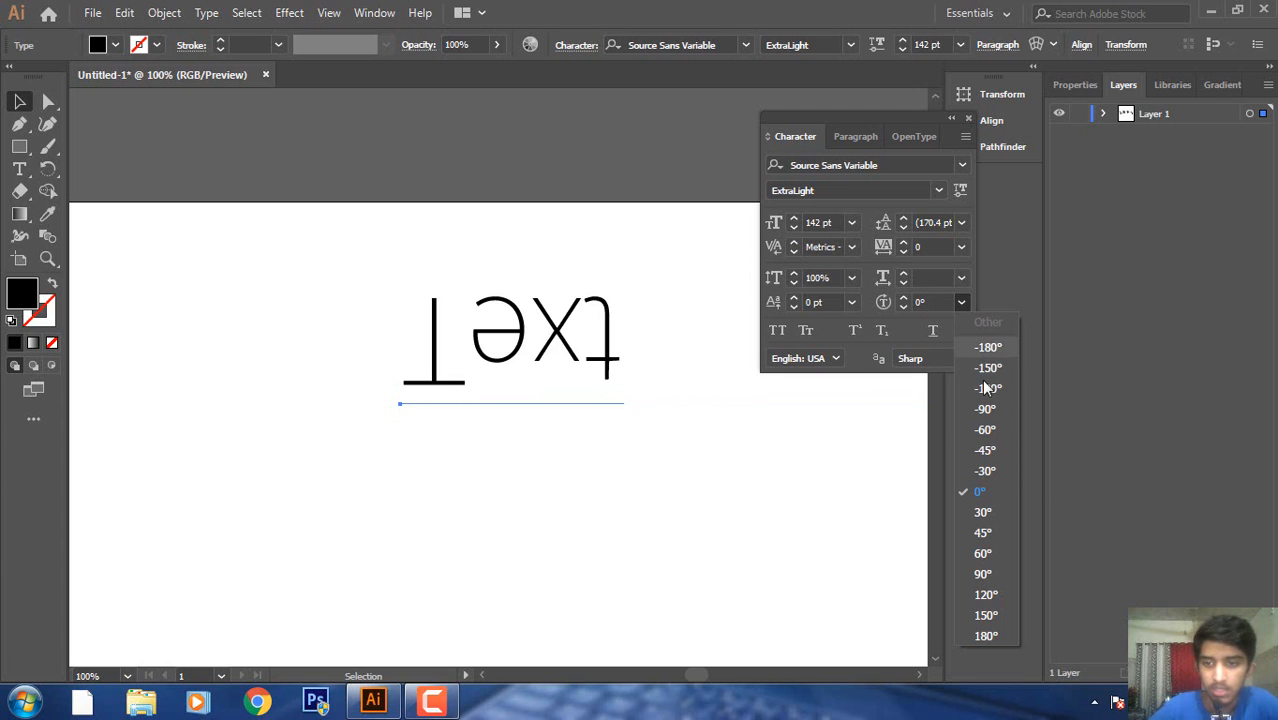
pyautogui.click(985, 615)
pyautogui.moveTo(672, 342); pyautogui.dragTo(512, 311)
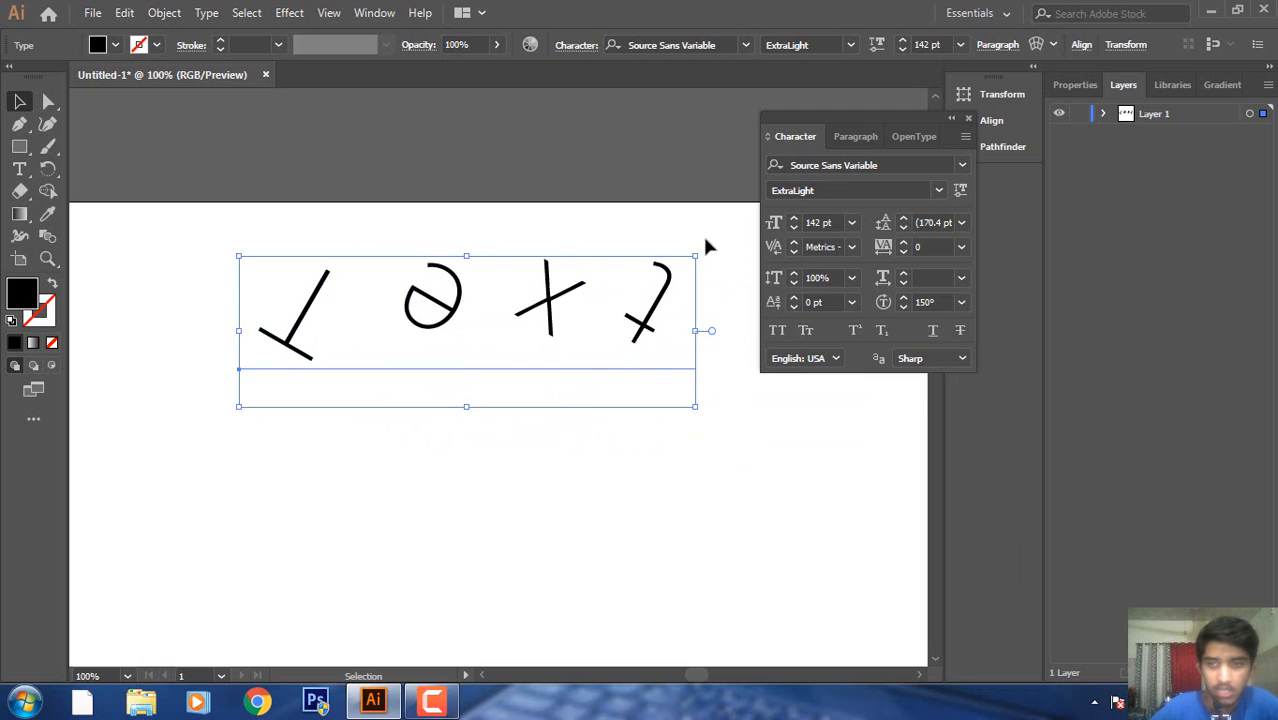
# Change the character rotation of the word to -150°.
pyautogui.click(961, 302)
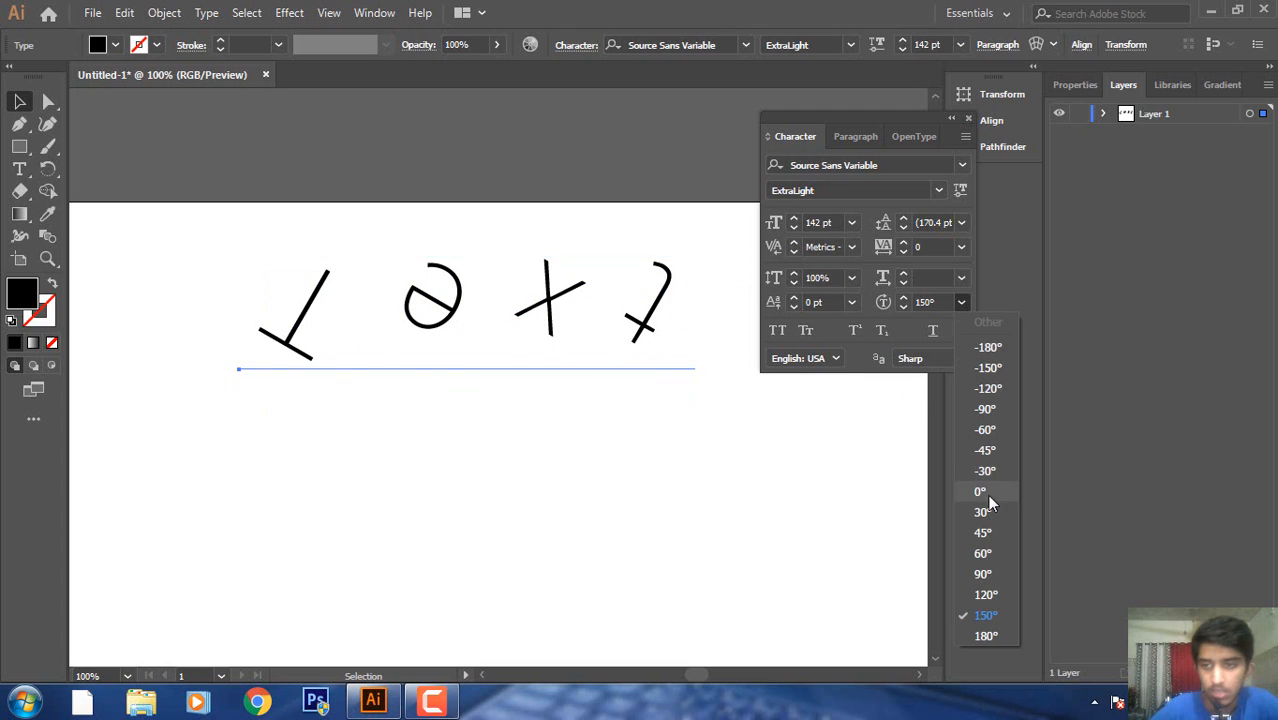
pyautogui.click(989, 366)
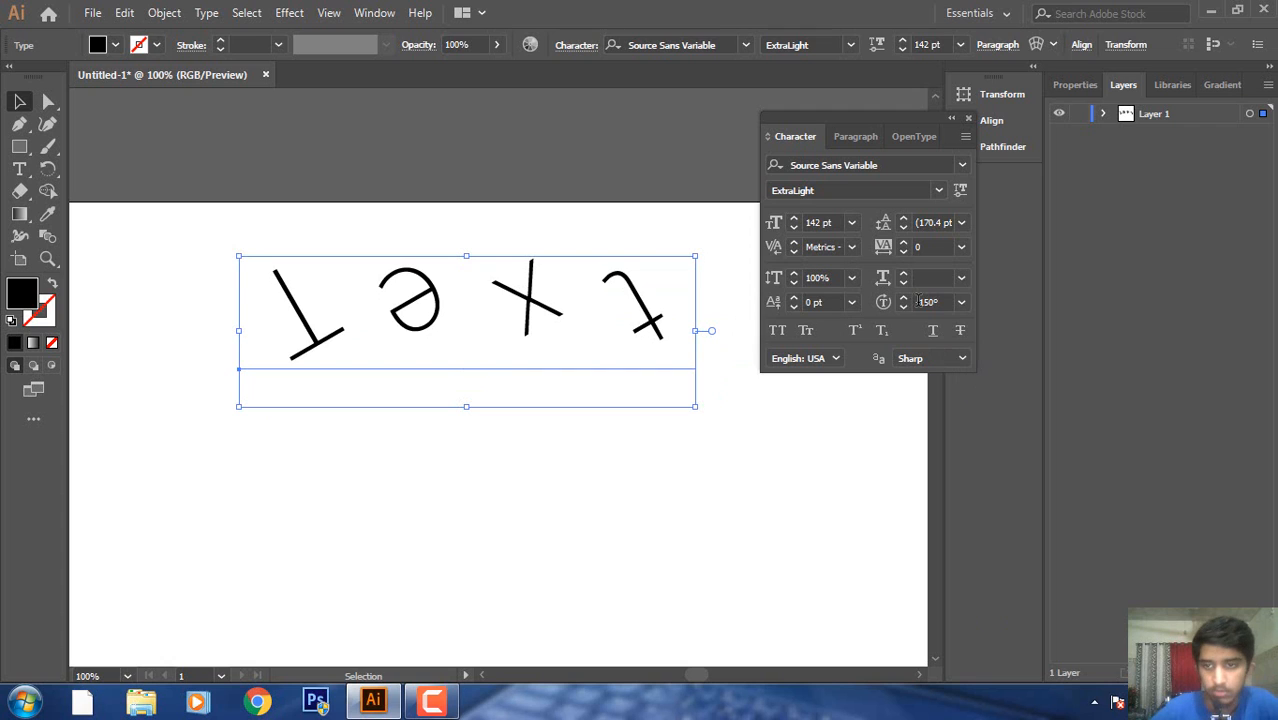
# Reset the word's character rotation to 0° and move the text back to the right.
pyautogui.click(961, 302)
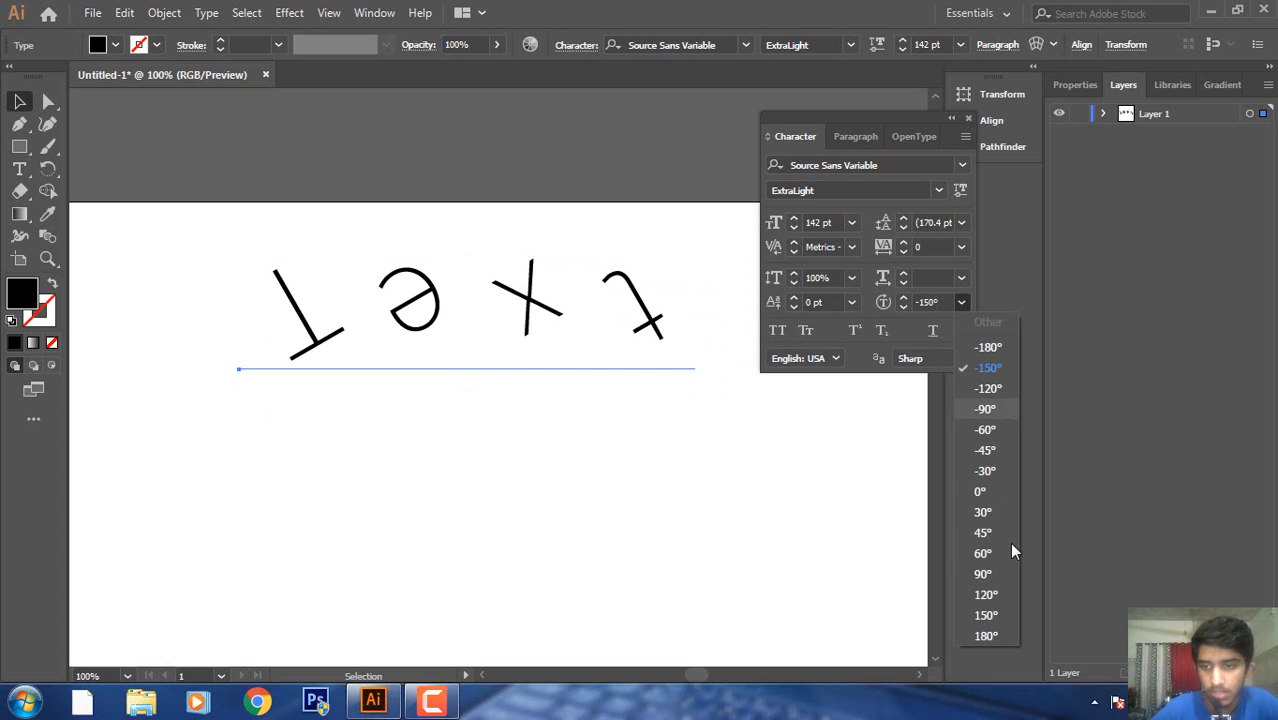
pyautogui.click(983, 498)
pyautogui.moveTo(417, 347); pyautogui.dragTo(547, 347)
pyautogui.click(961, 302)
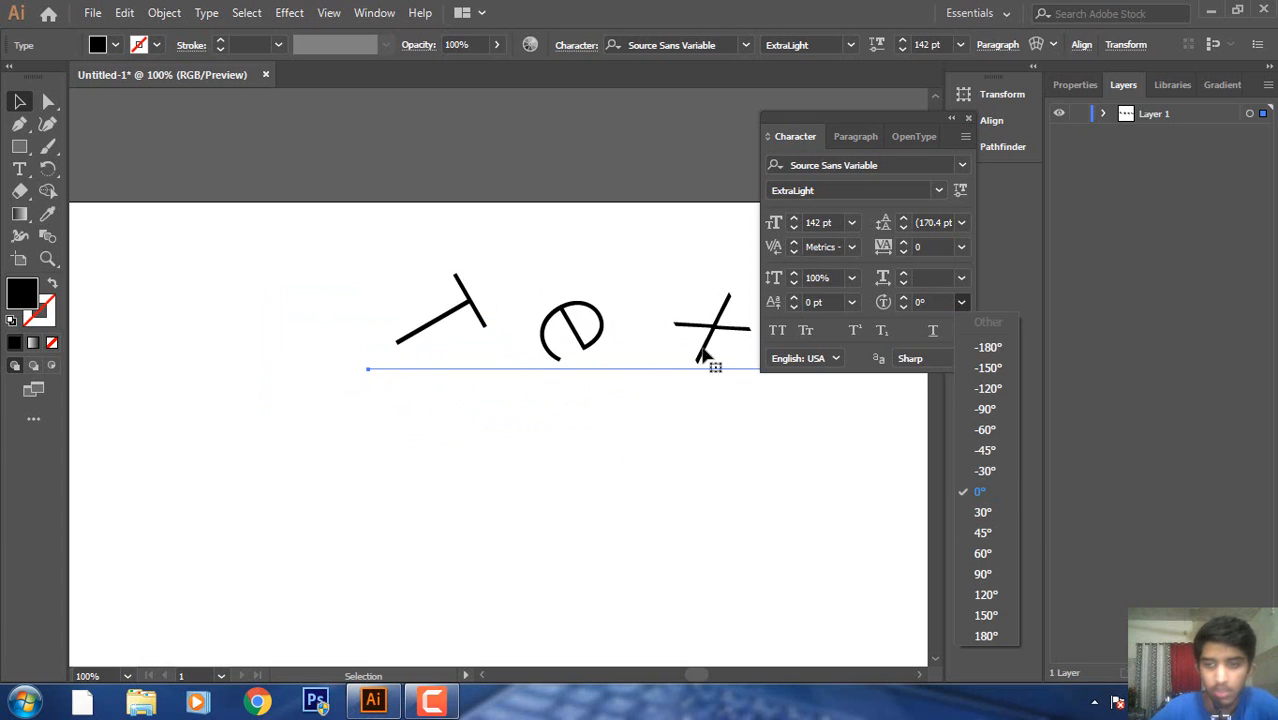
pyautogui.click(975, 490)
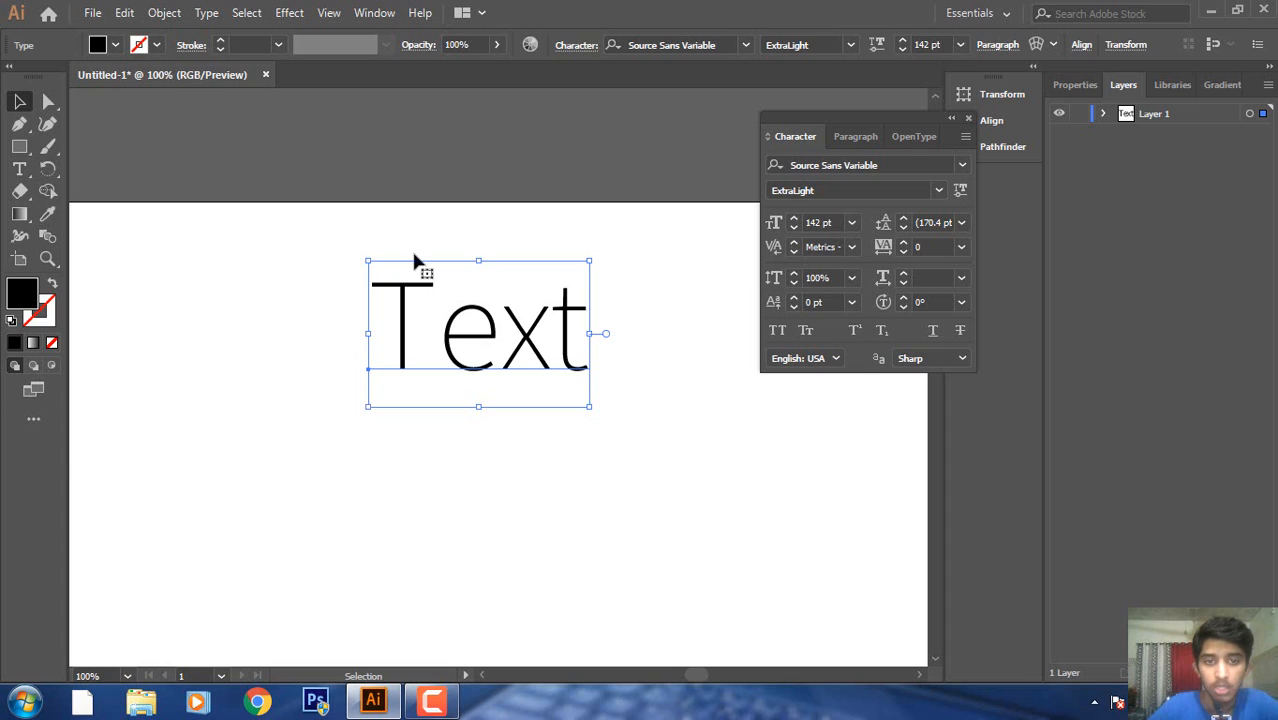
# Deselect and reselect the word, and apply All Caps to it.
pyautogui.click(272, 332)
pyautogui.click(408, 318)
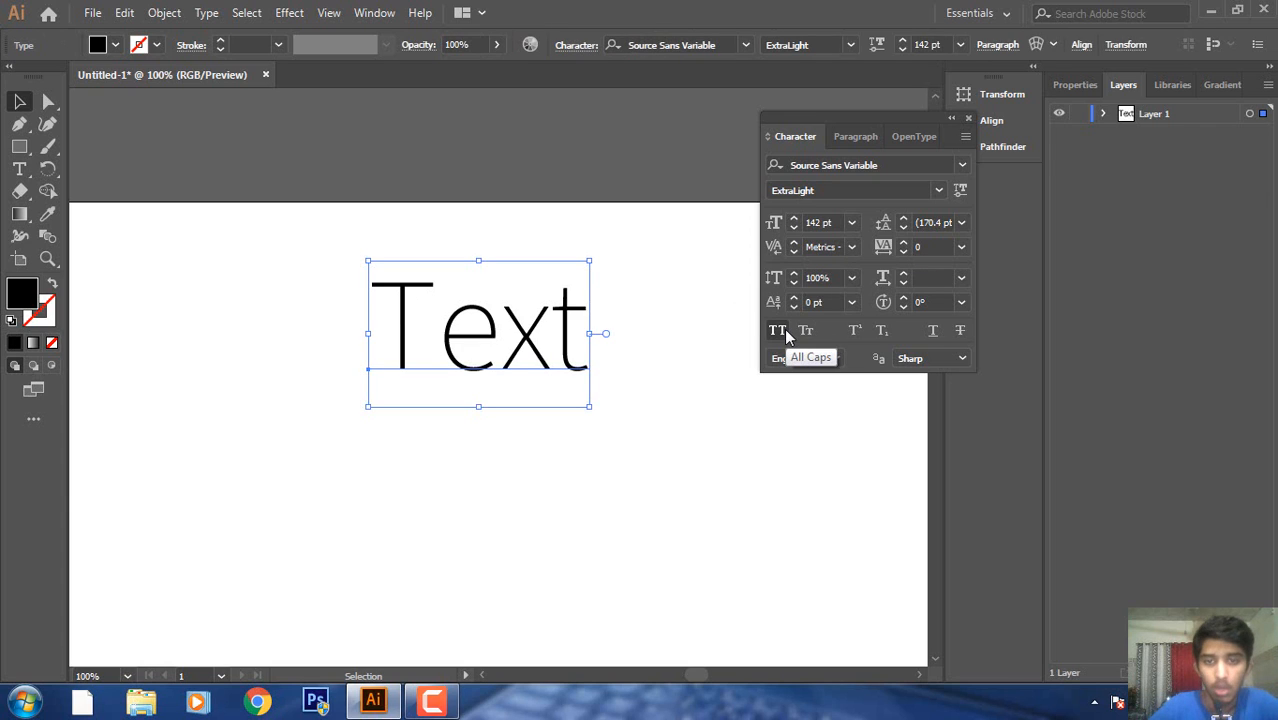
pyautogui.click(779, 330)
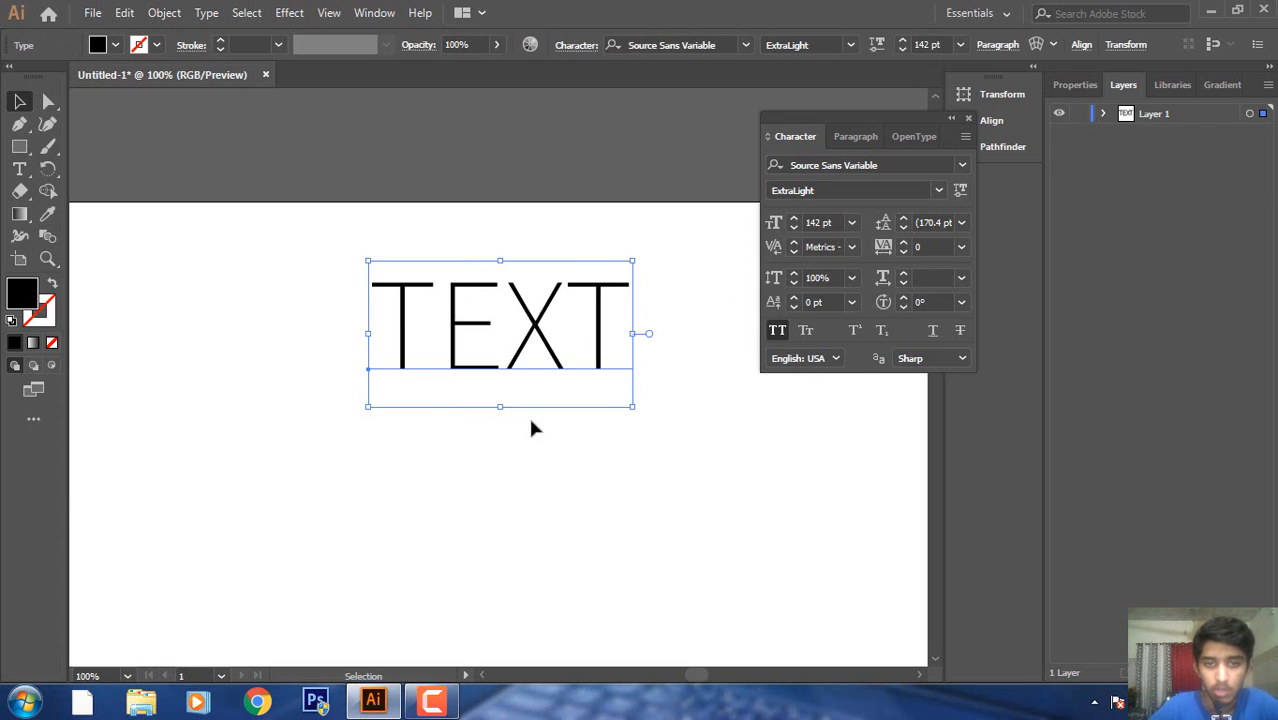
# Remove All Caps from the word and move the text slightly down and to the right on the artboard.
pyautogui.click(662, 348)
pyautogui.click(525, 362)
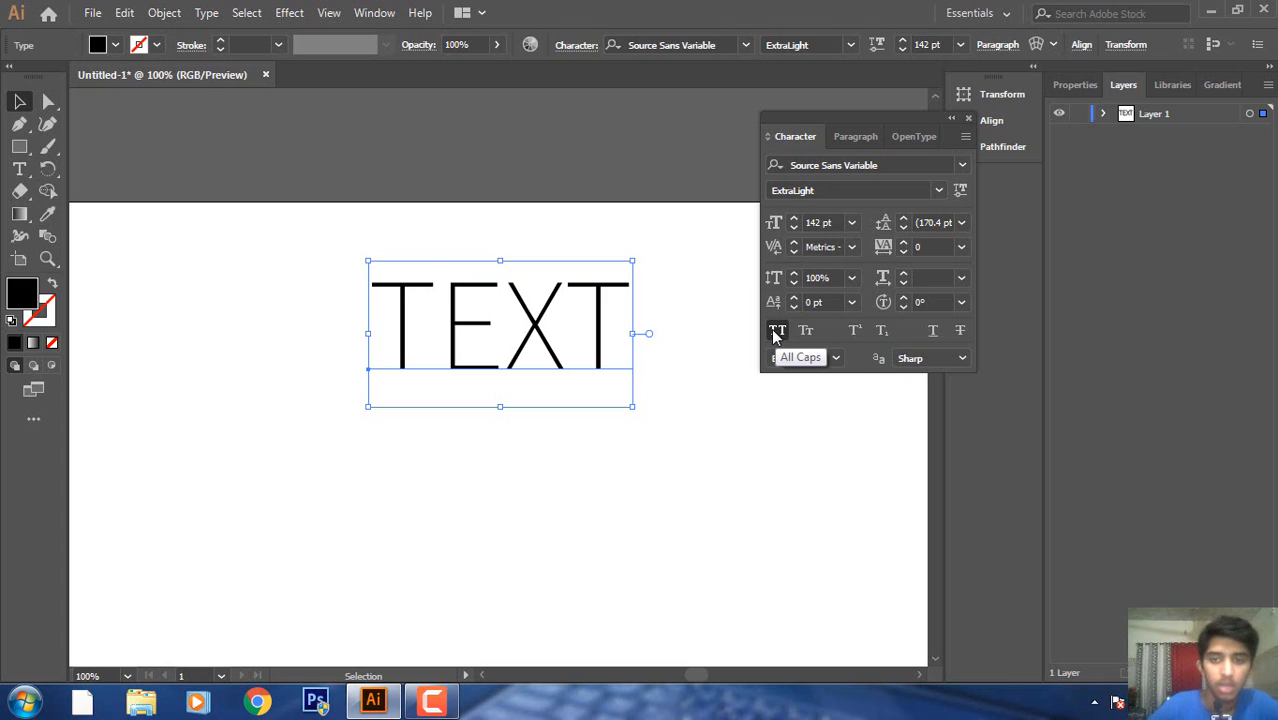
pyautogui.click(777, 332)
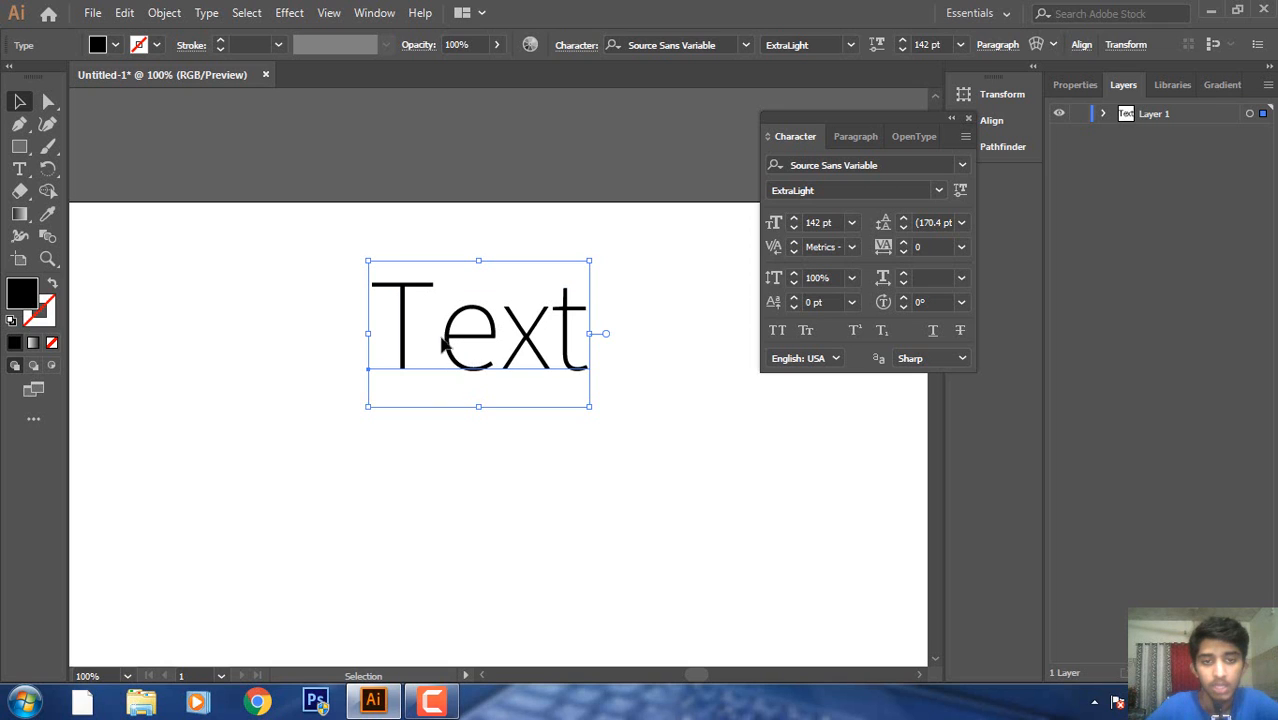
pyautogui.moveTo(456, 346)
pyautogui.mouseDown()
pyautogui.moveTo(570, 340)
pyautogui.moveTo(463, 364)
pyautogui.mouseUp()
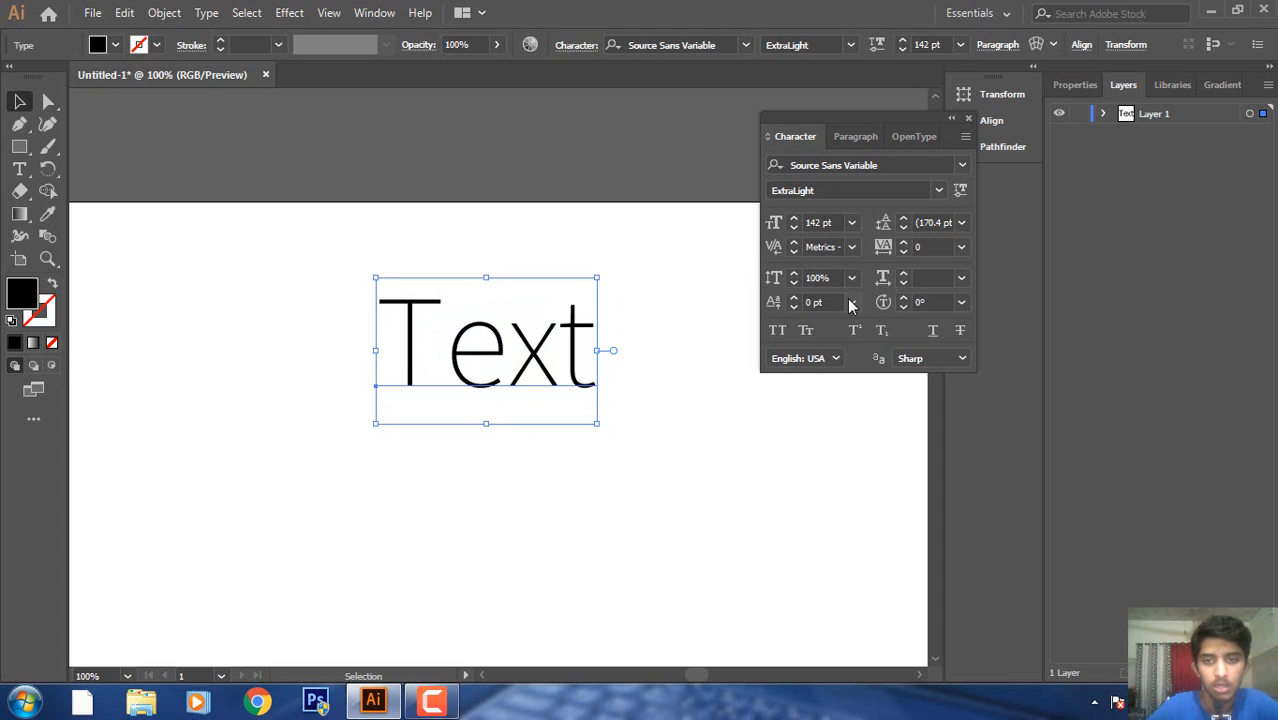
# Toggle All Caps on and off for the word, leaving it switched on.
pyautogui.click(779, 332)
pyautogui.click(779, 332)
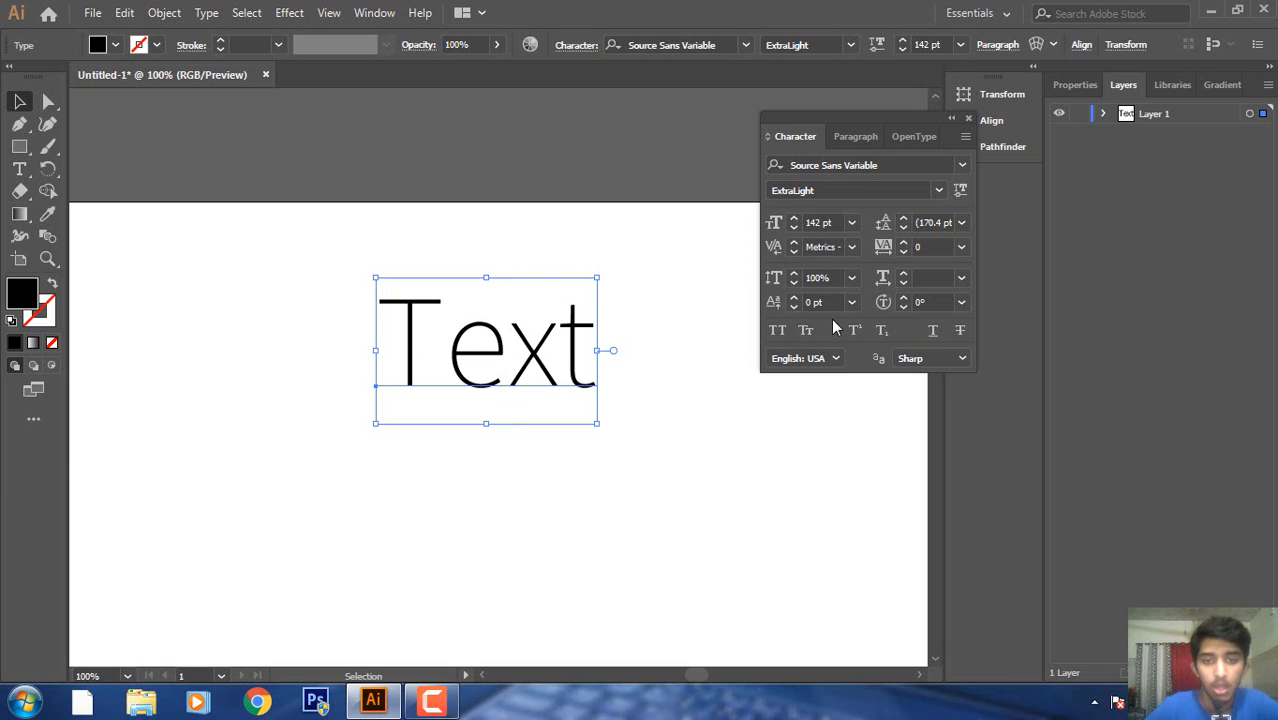
pyautogui.click(779, 333)
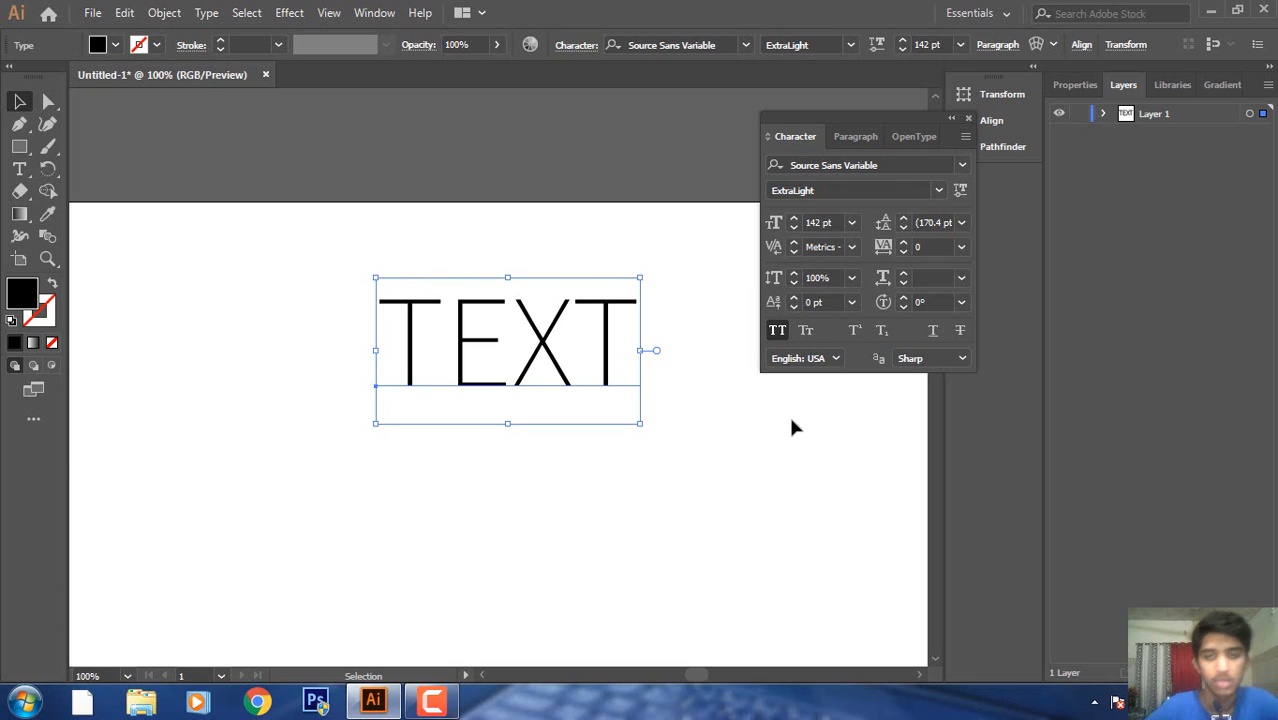
# Apply Small Caps to the word and move the text down and to the left on the artboard.
pyautogui.click(808, 331)
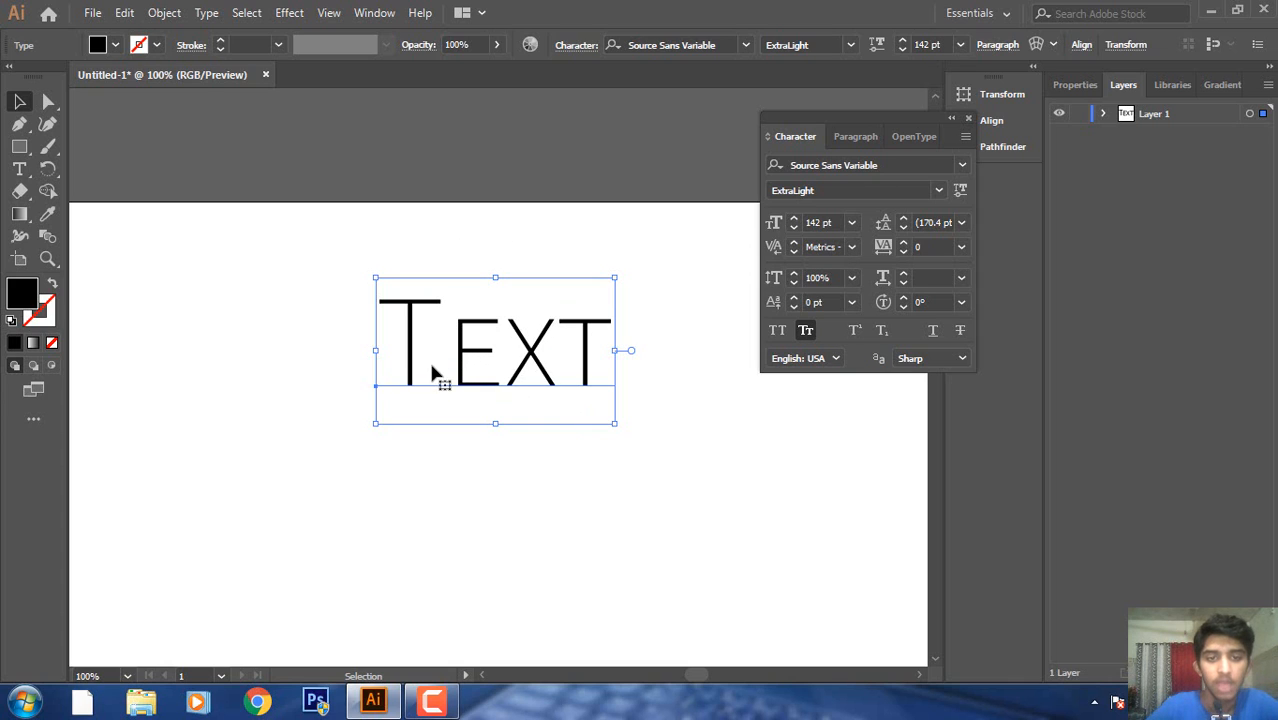
pyautogui.click(548, 256)
pyautogui.click(397, 337)
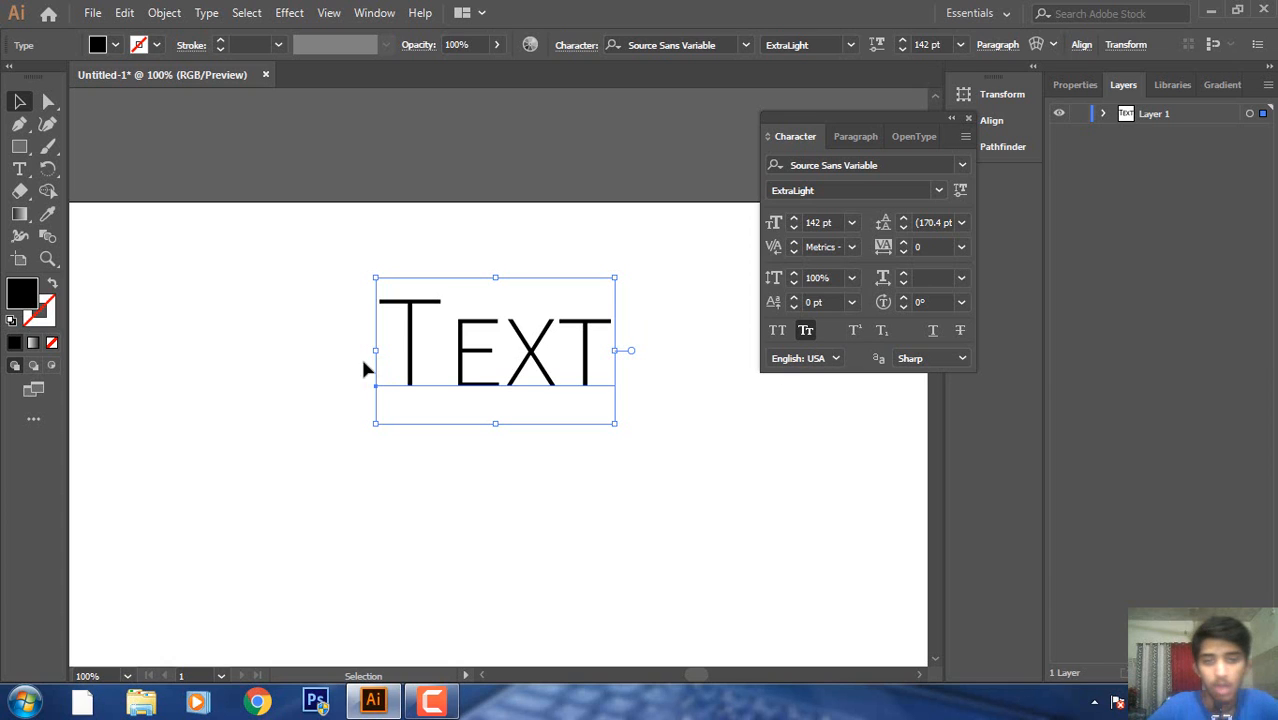
pyautogui.moveTo(605, 350); pyautogui.dragTo(574, 378)
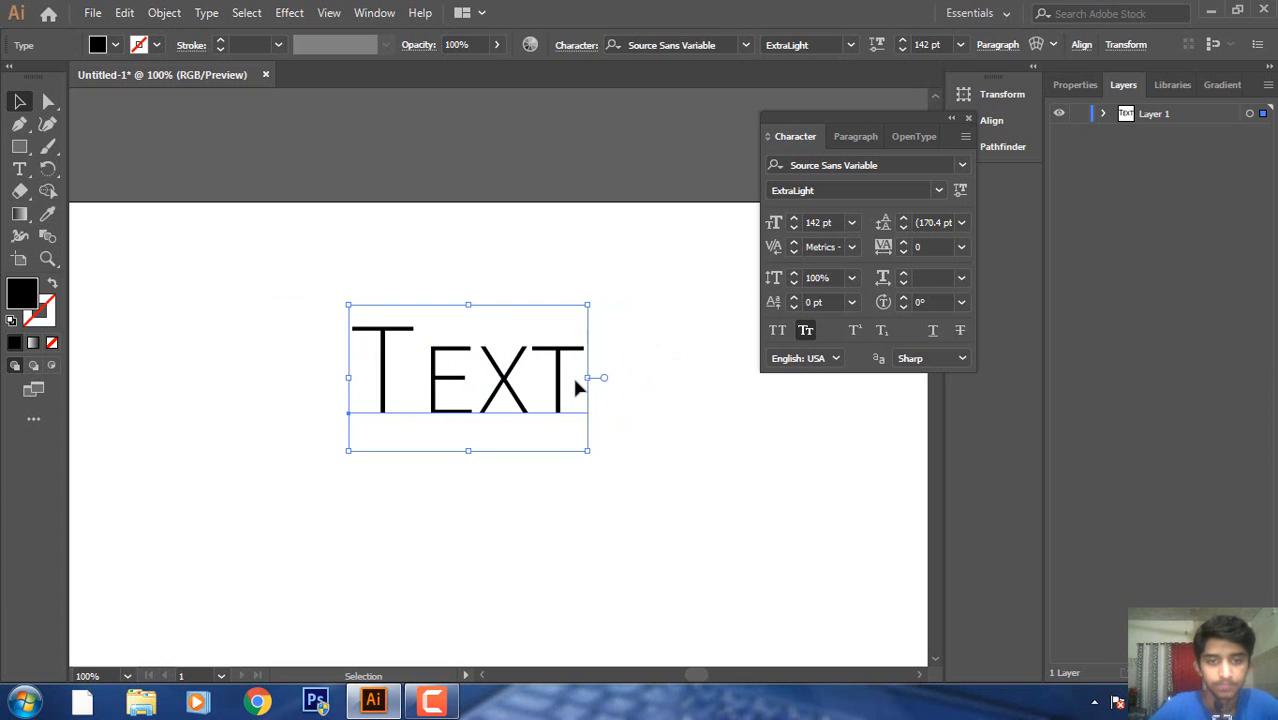
# Delete the word, create a new placeholder point text on the artboard, and move it down and to the left.
pyautogui.press('Delete')
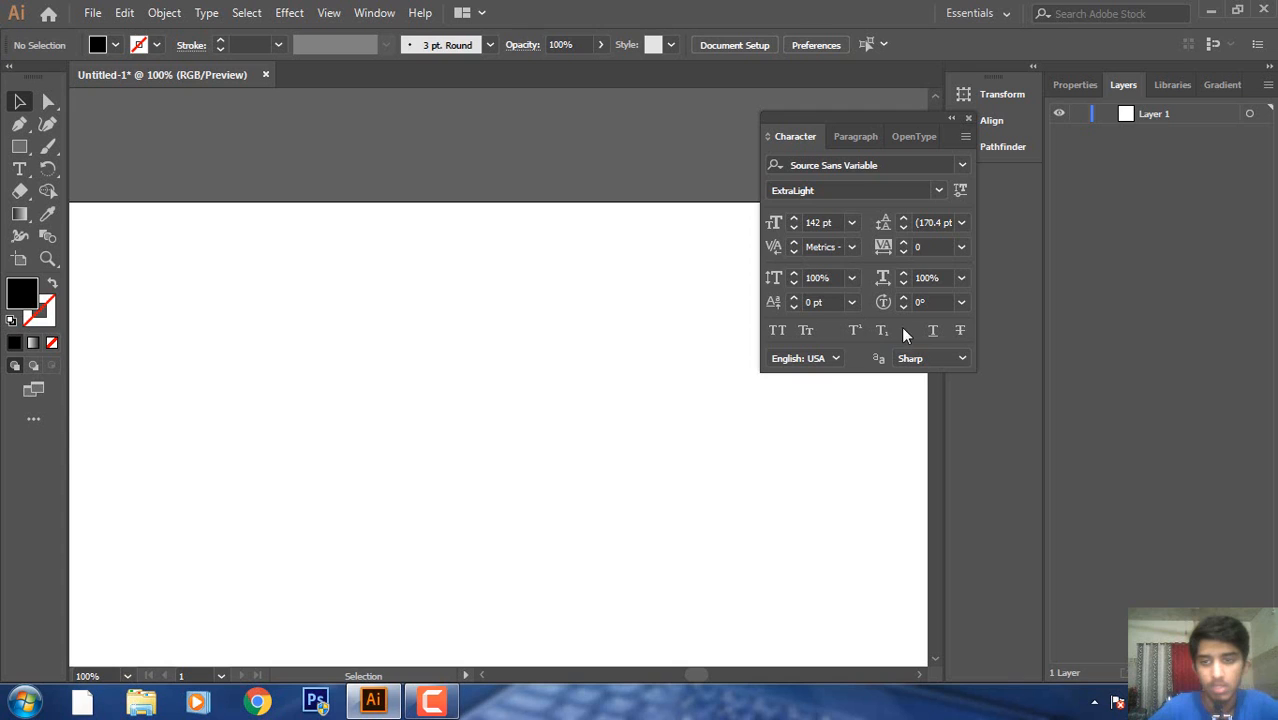
pyautogui.click(855, 330)
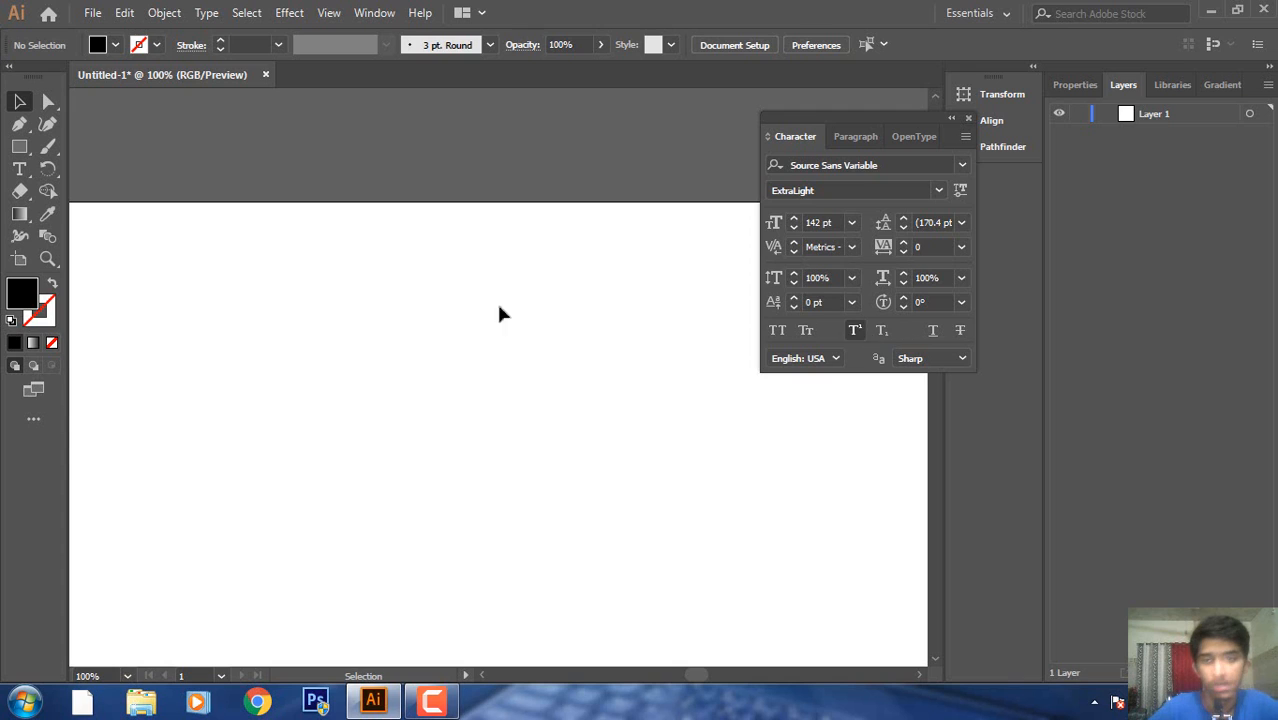
pyautogui.click(19, 169)
pyautogui.click(266, 337)
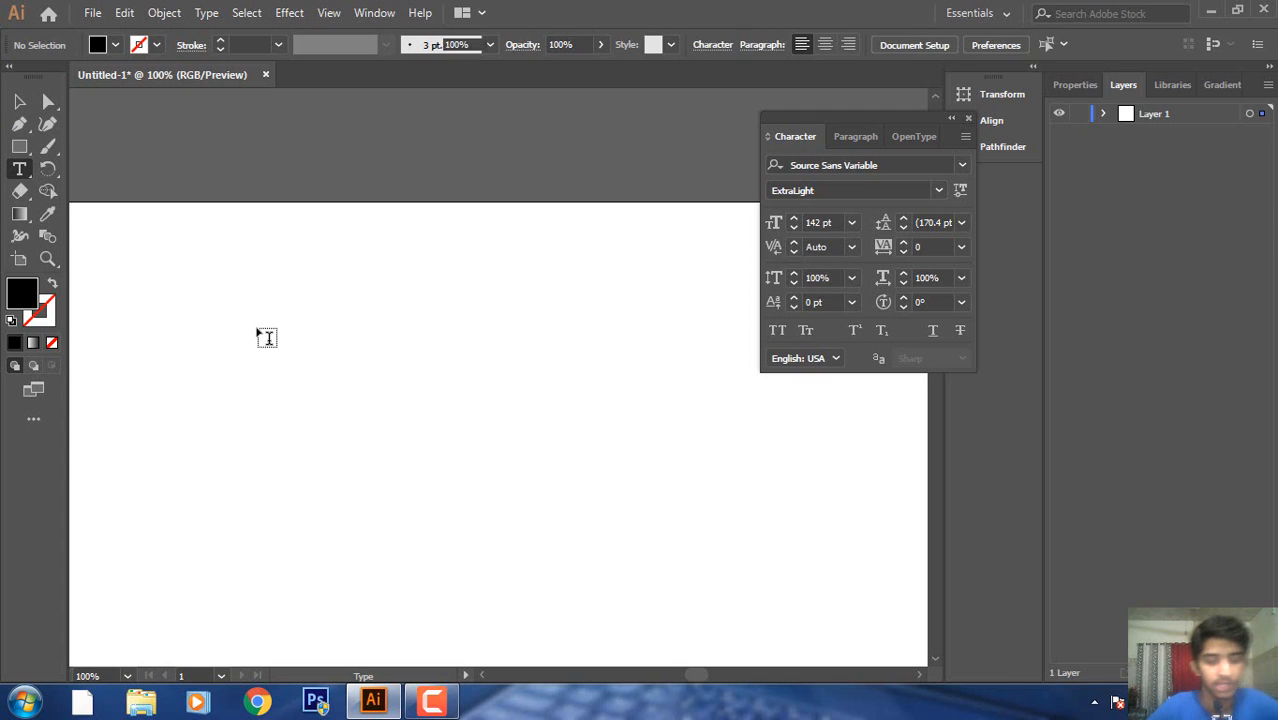
pyautogui.click(19, 101)
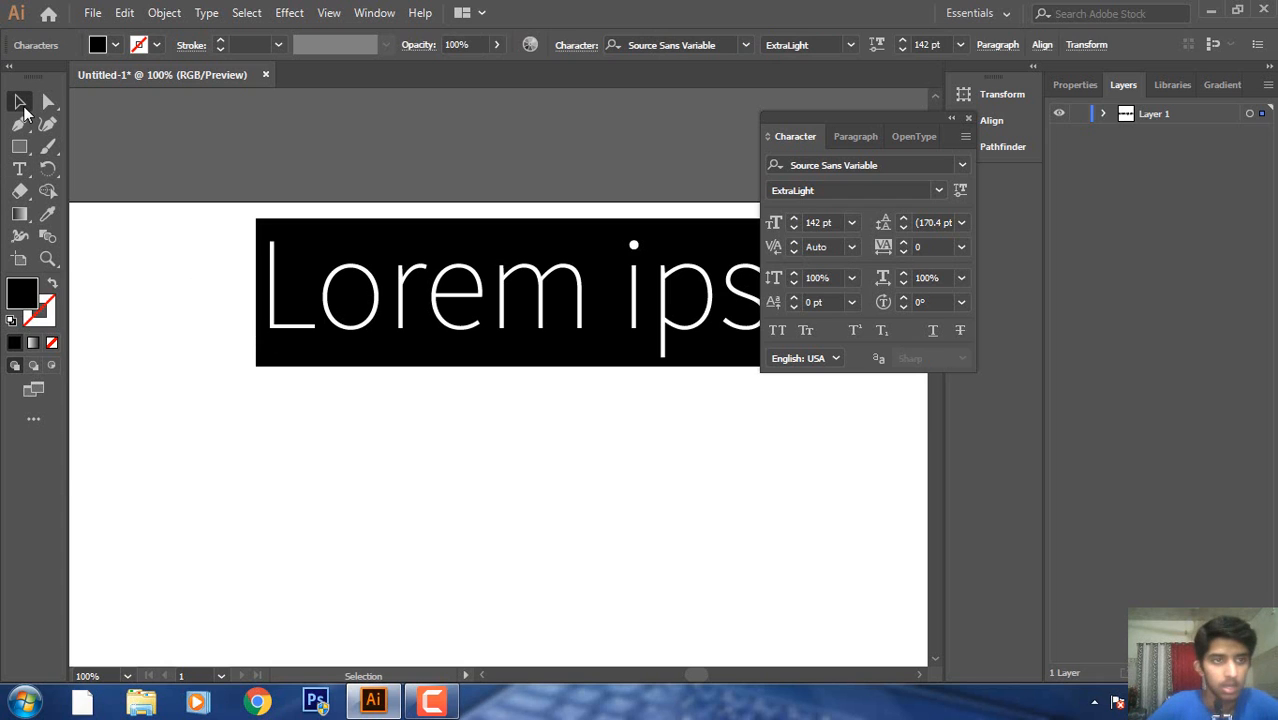
pyautogui.moveTo(449, 331); pyautogui.dragTo(340, 410)
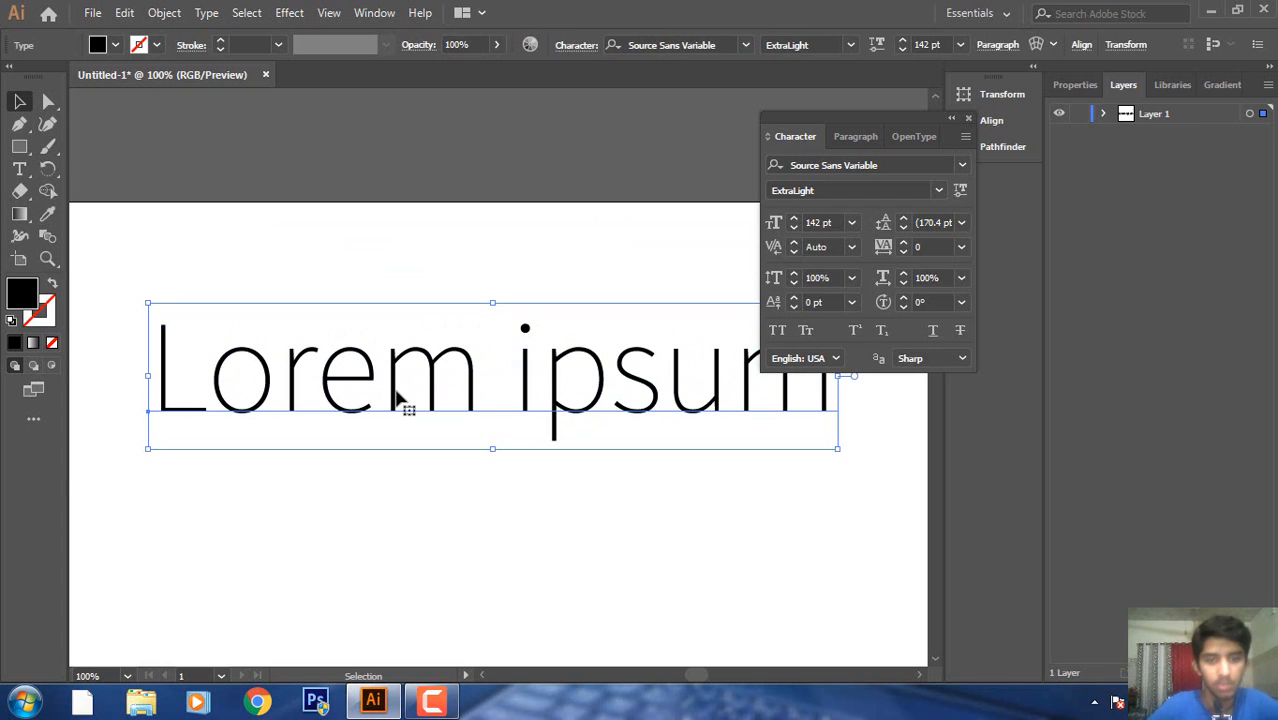
# Clear all the placeholder characters from the new point text, keeping the text object open for editing.
pyautogui.doubleClick(539, 393)
pyautogui.press('BackSpace')
pyautogui.press('BackSpace')
pyautogui.press('BackSpace')
pyautogui.press('BackSpace')
pyautogui.press('BackSpace')
pyautogui.press('BackSpace')
pyautogui.press('BackSpace')
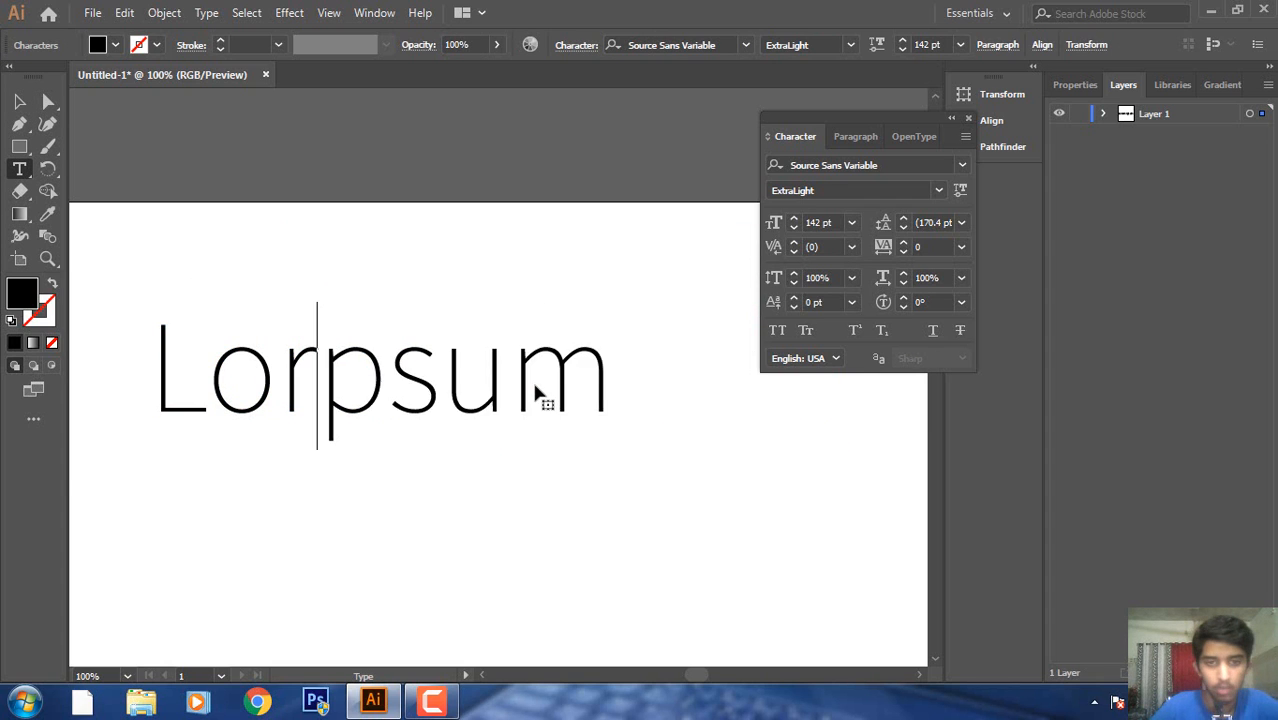
pyautogui.press('Delete')
pyautogui.press('Delete')
pyautogui.press('Delete')
pyautogui.press('Delete')
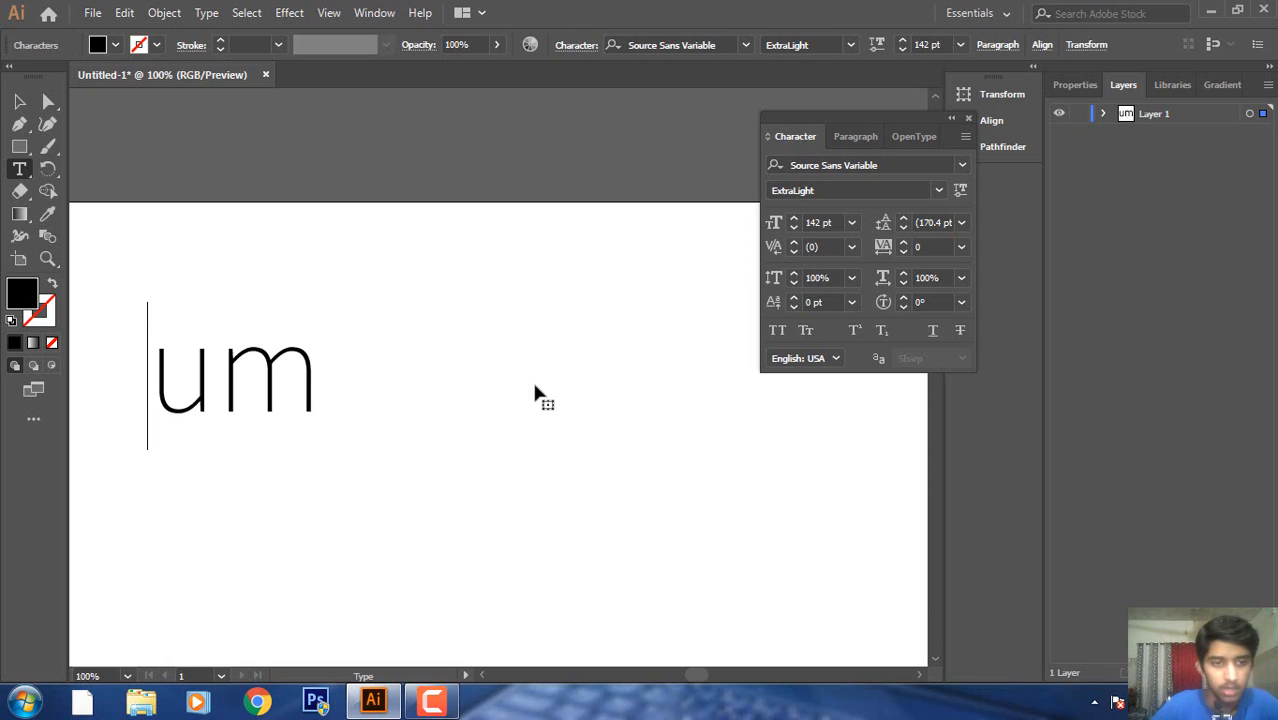
pyautogui.write('A')
pyautogui.press('BackSpace')
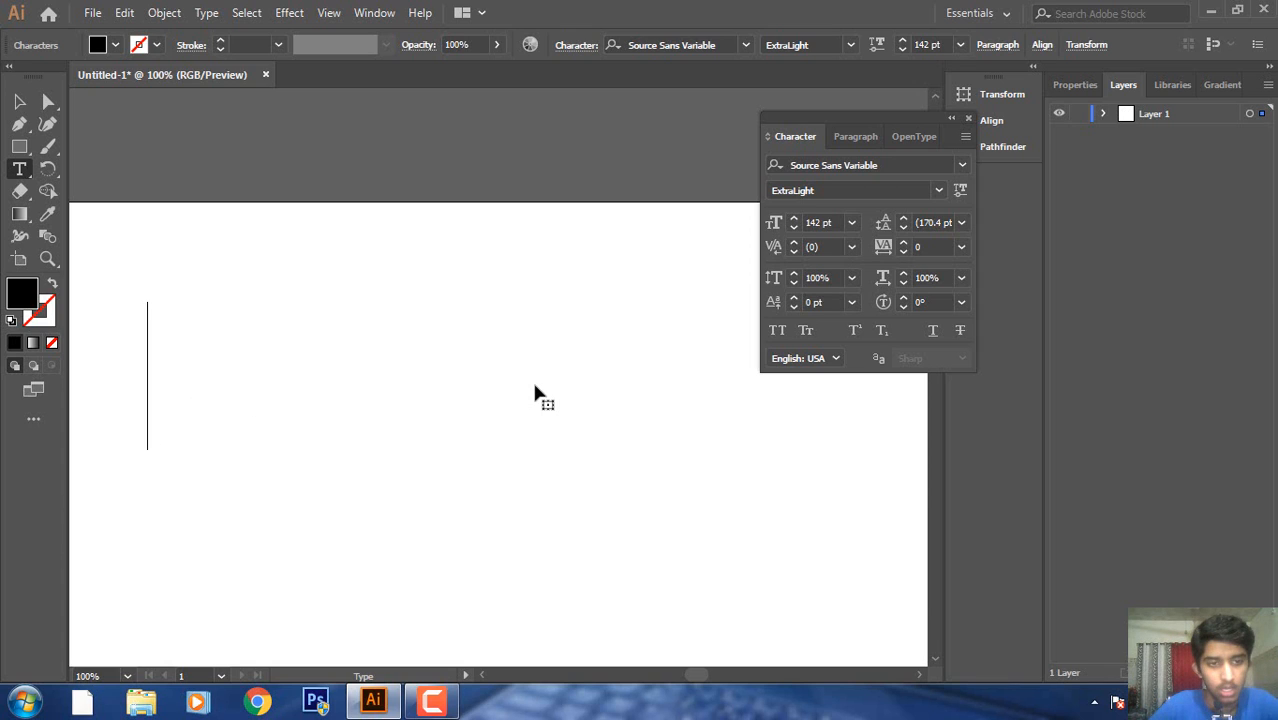
# Enter the expression a2+2ab+b2 in the emptied point text and finish editing it.
pyautogui.write('a2')
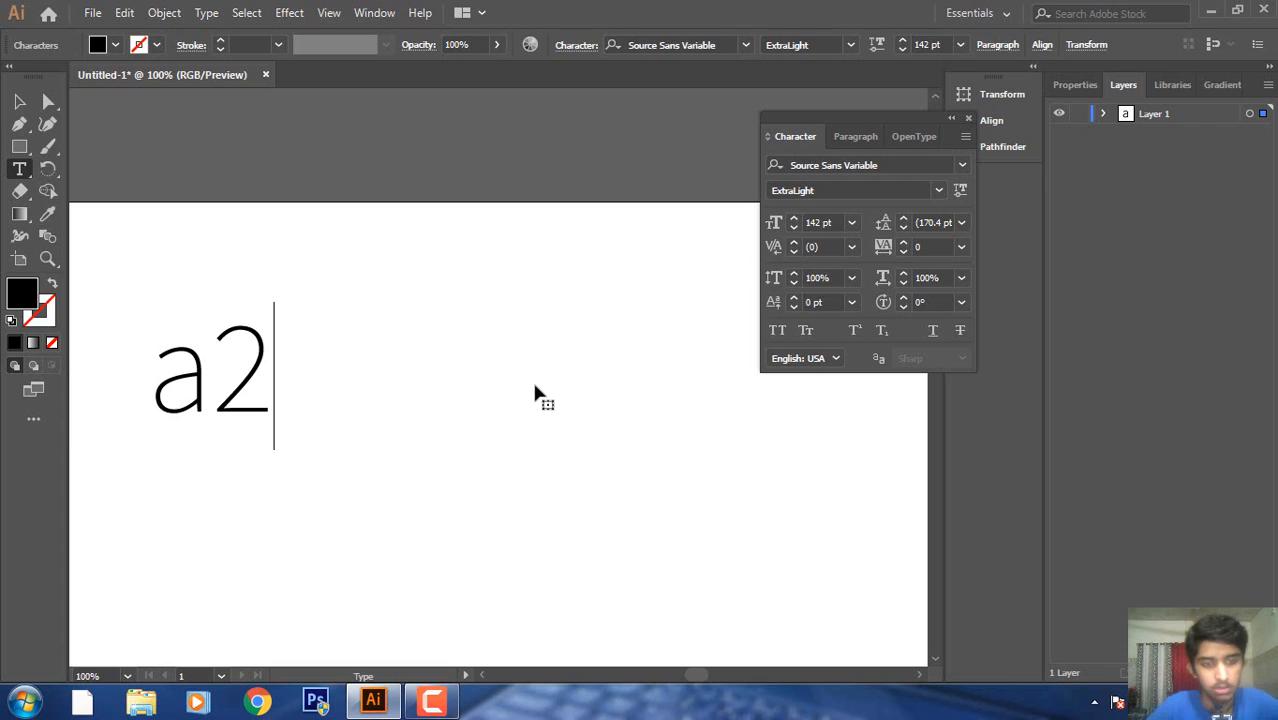
pyautogui.write('+')
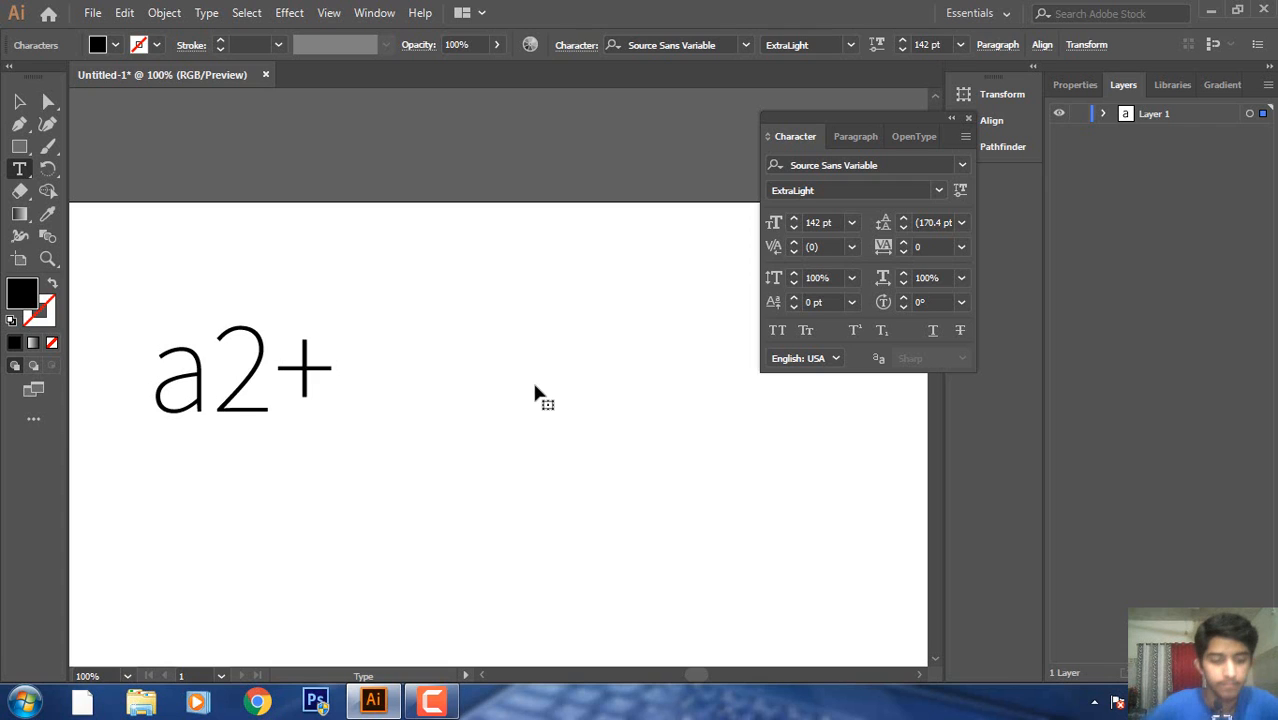
pyautogui.write('2ab')
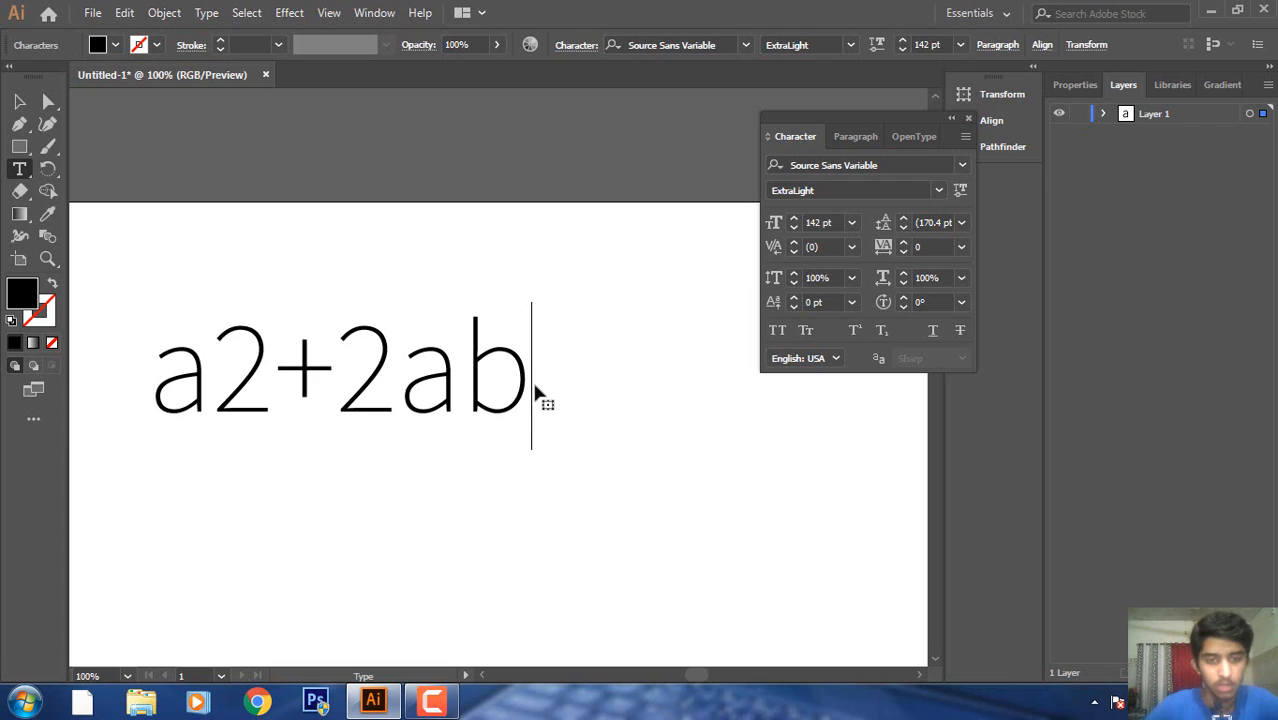
pyautogui.write('+')
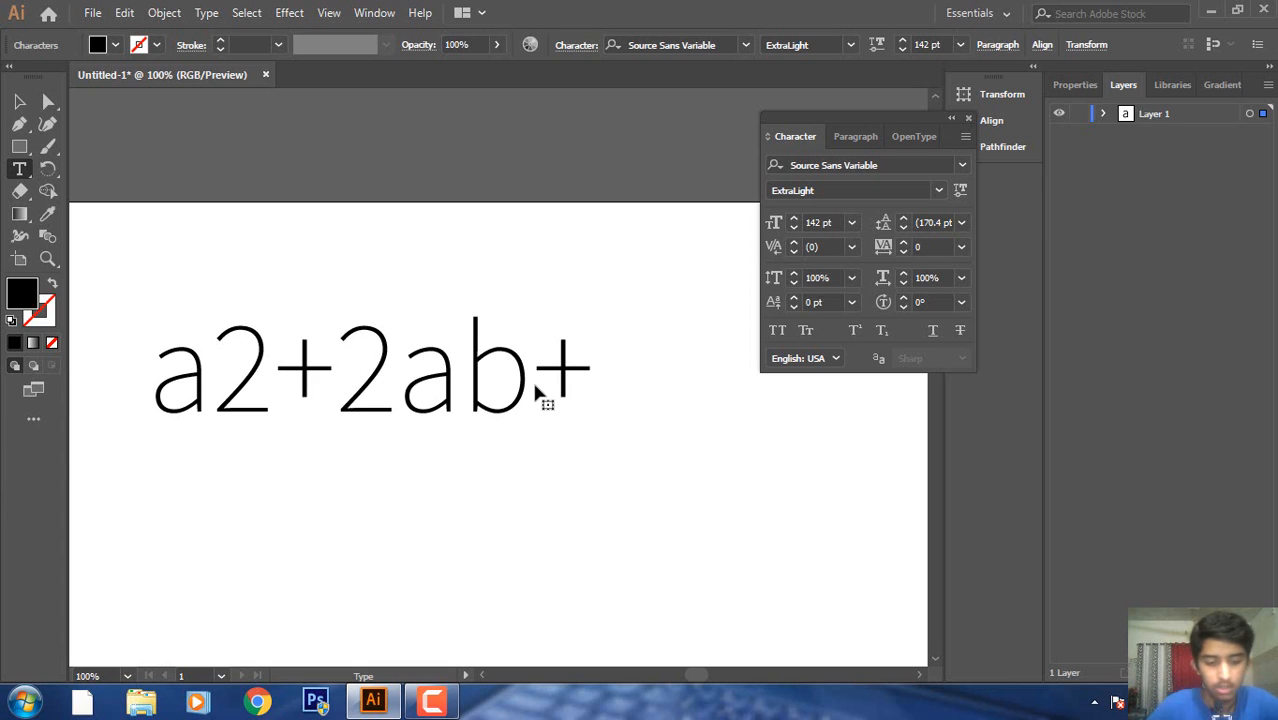
pyautogui.write('b2')
pyautogui.click(19, 101)
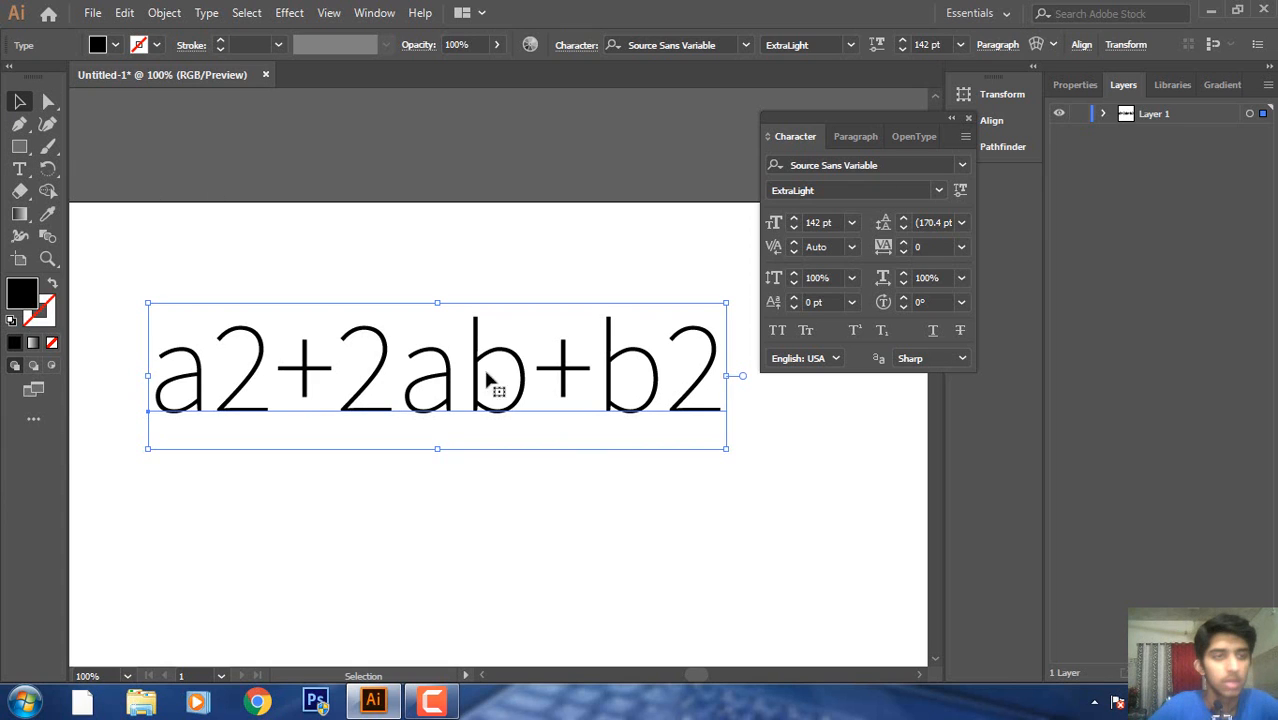
# Format the 2 after the letter a in the expression as superscript.
pyautogui.doubleClick(158, 390)
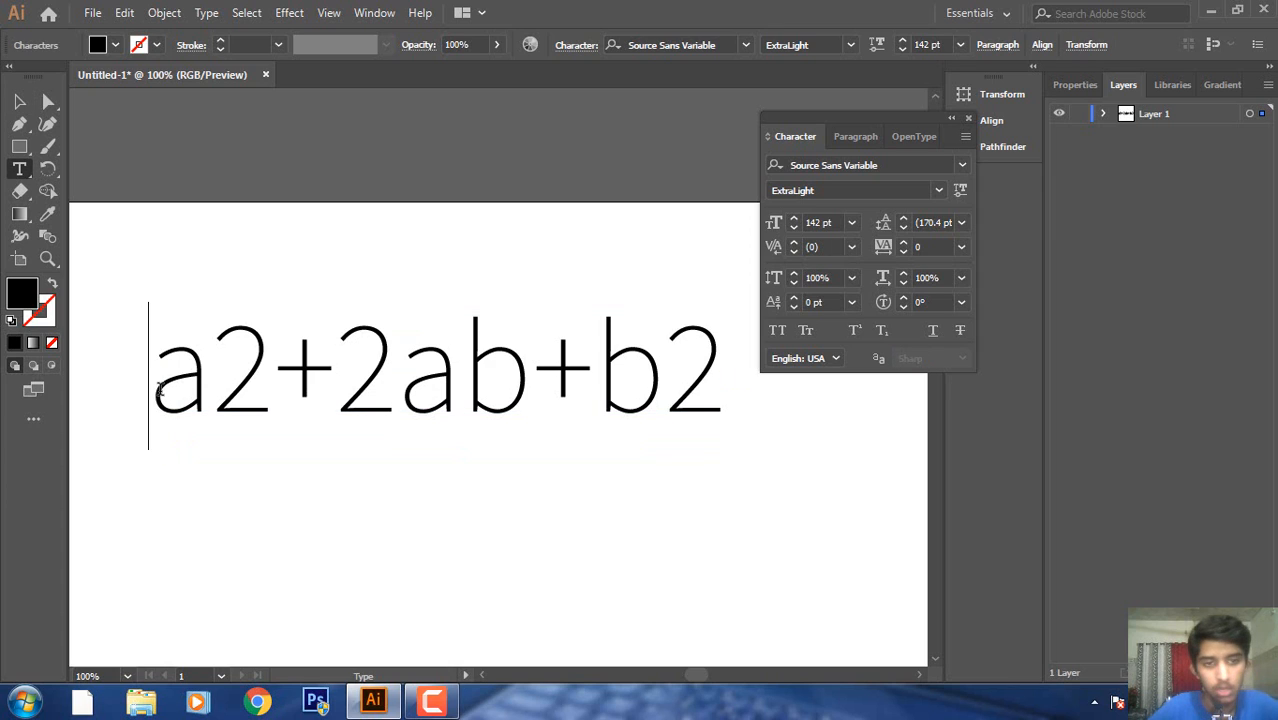
pyautogui.click(19, 101)
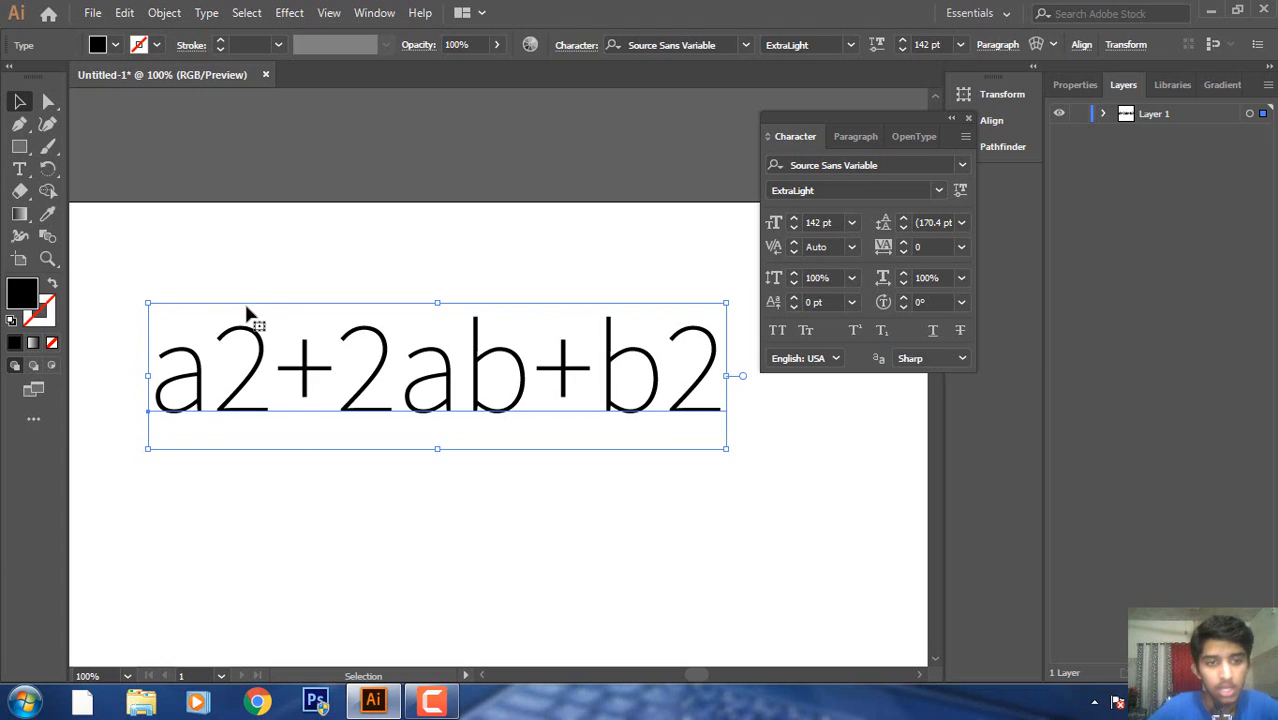
pyautogui.doubleClick(270, 380)
pyautogui.moveTo(268, 380); pyautogui.dragTo(226, 380)
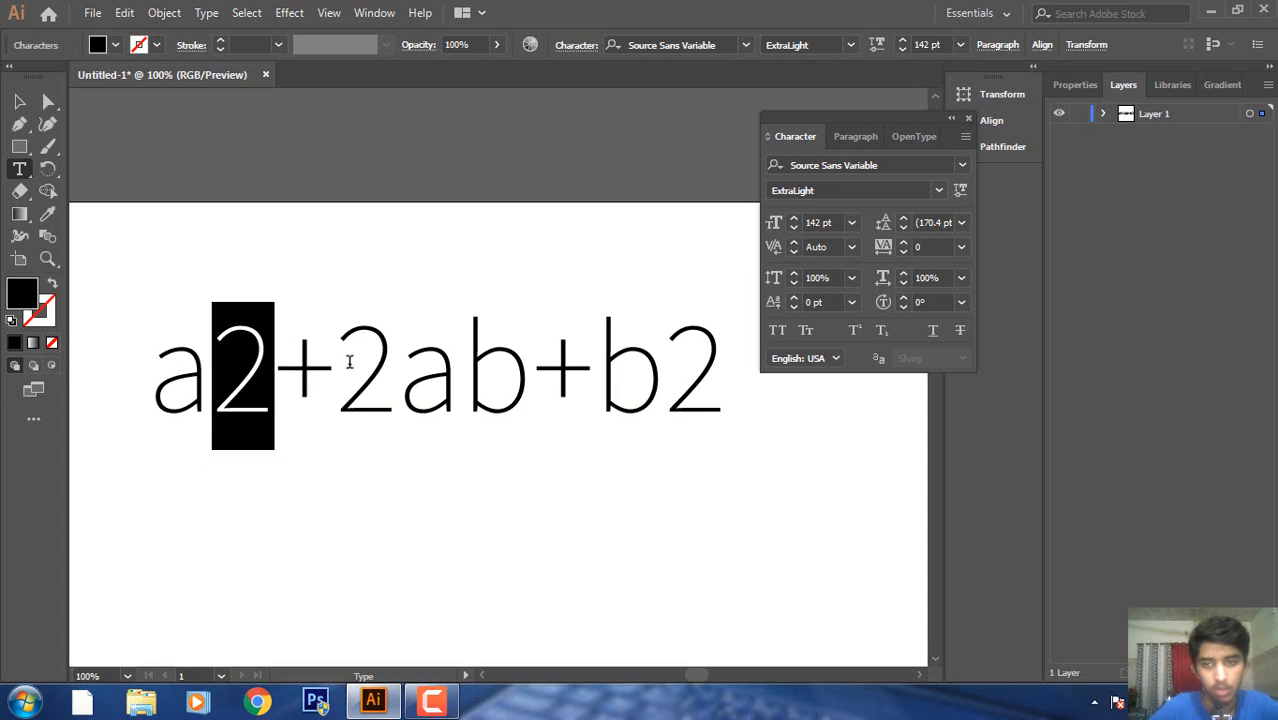
pyautogui.click(858, 330)
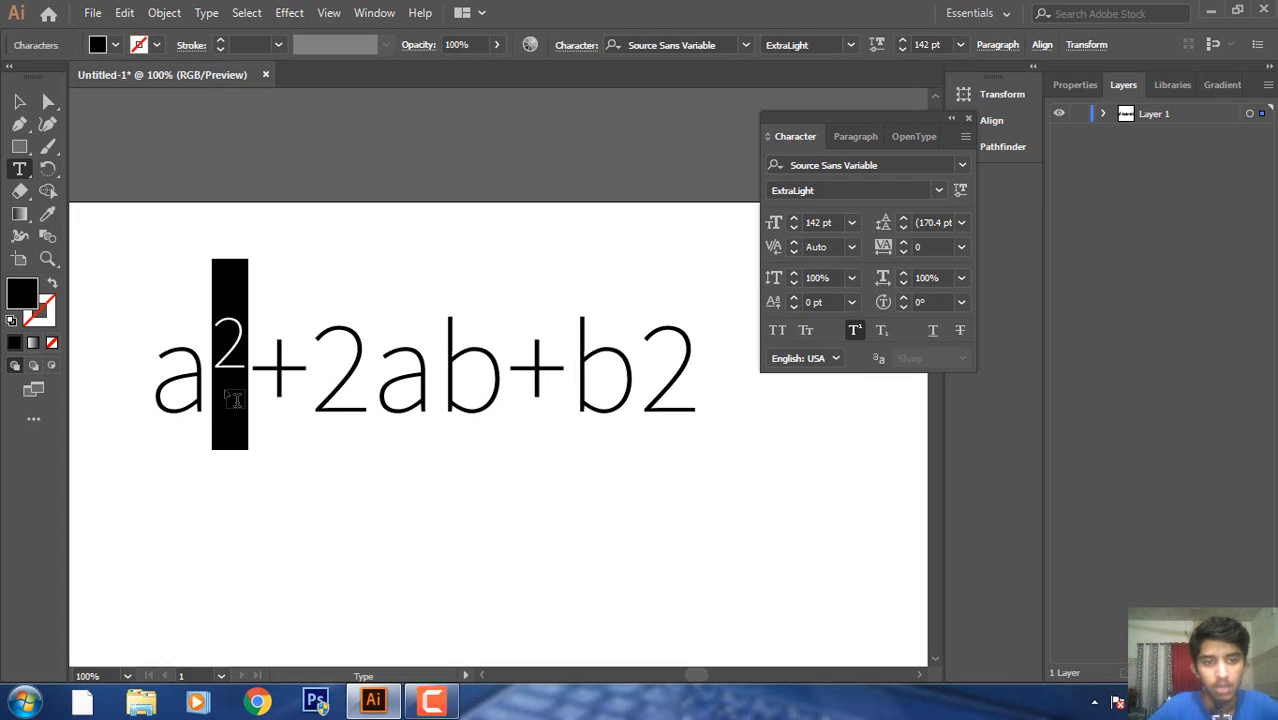
# Format the final 2 after the letter b in the expression as superscript.
pyautogui.click(695, 372)
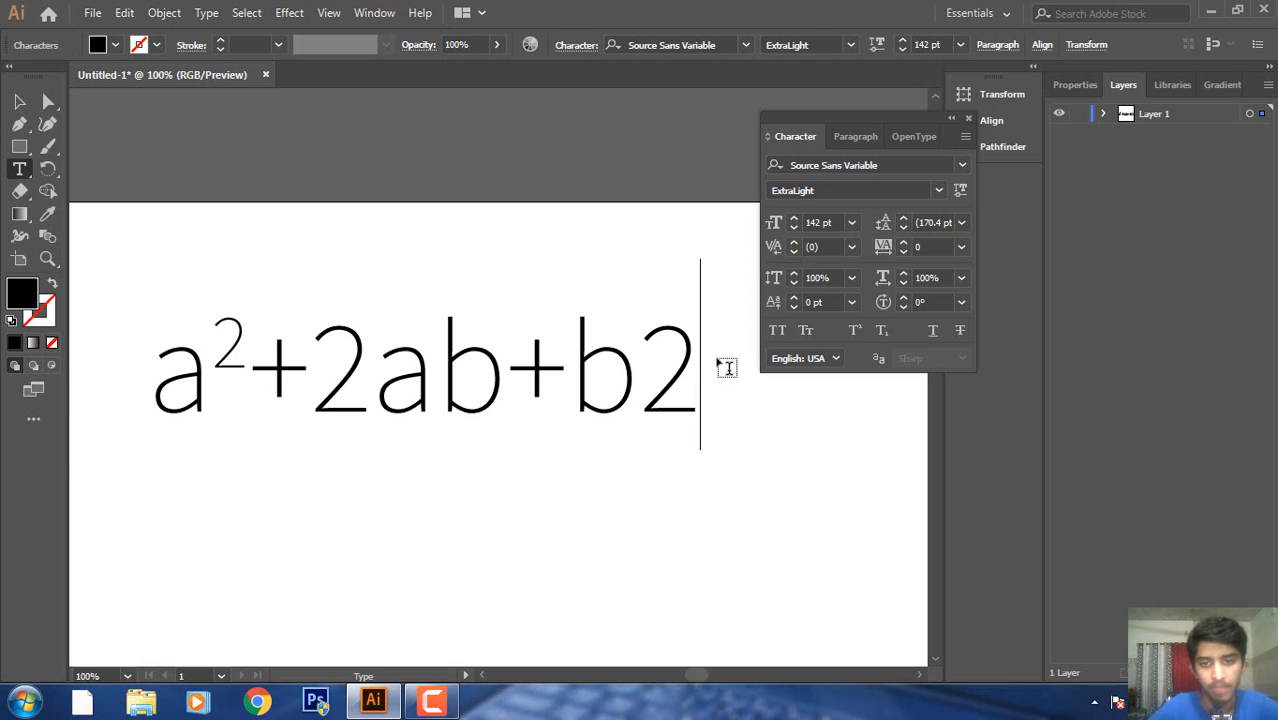
pyautogui.hotkey('ctrl', 'a')
pyautogui.moveTo(692, 362); pyautogui.dragTo(672, 360)
pyautogui.click(852, 332)
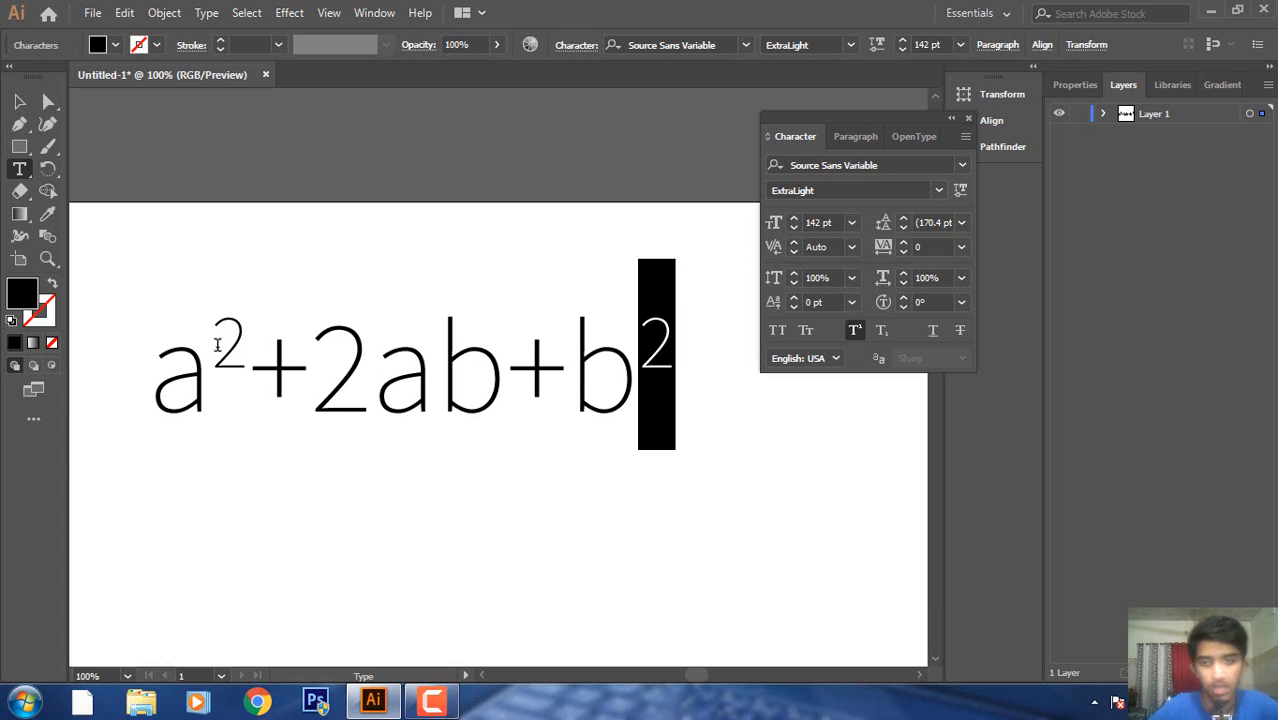
# Move the expression up near the artboard's upper edge and deselect it.
pyautogui.click(19, 101)
pyautogui.moveTo(365, 392); pyautogui.dragTo(395, 322)
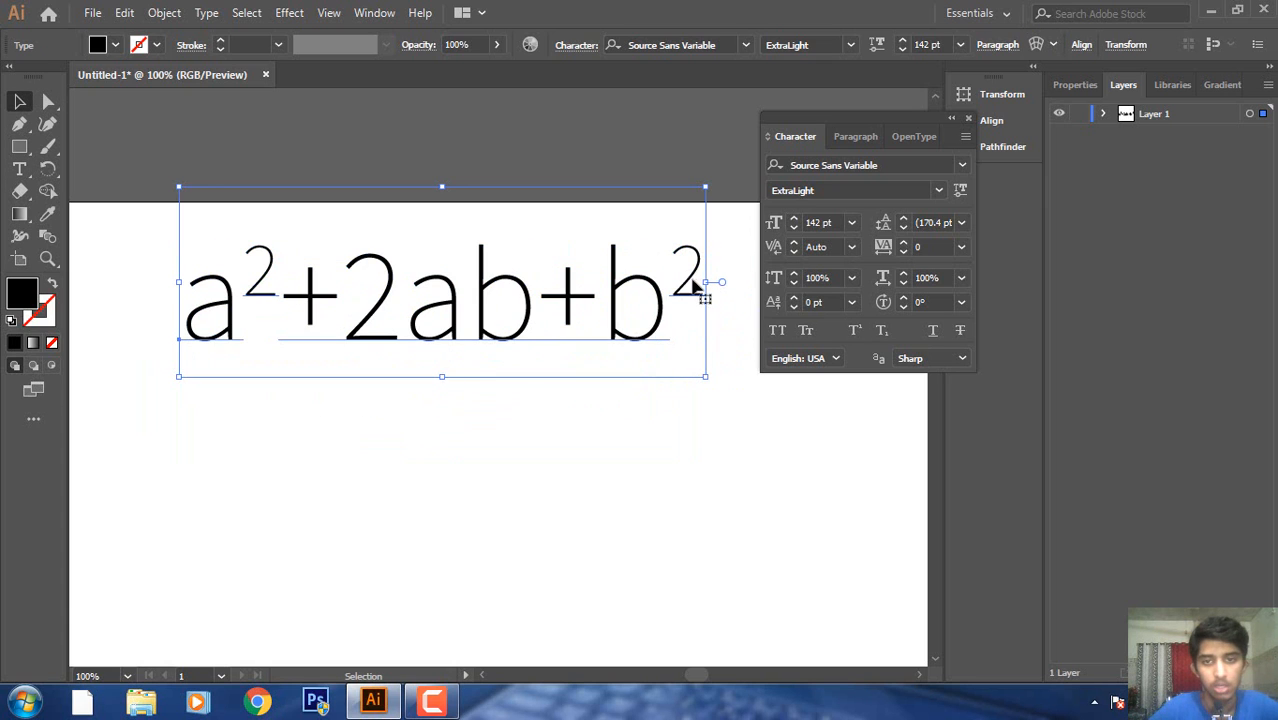
pyautogui.moveTo(388, 290); pyautogui.dragTo(381, 280)
pyautogui.click(395, 167)
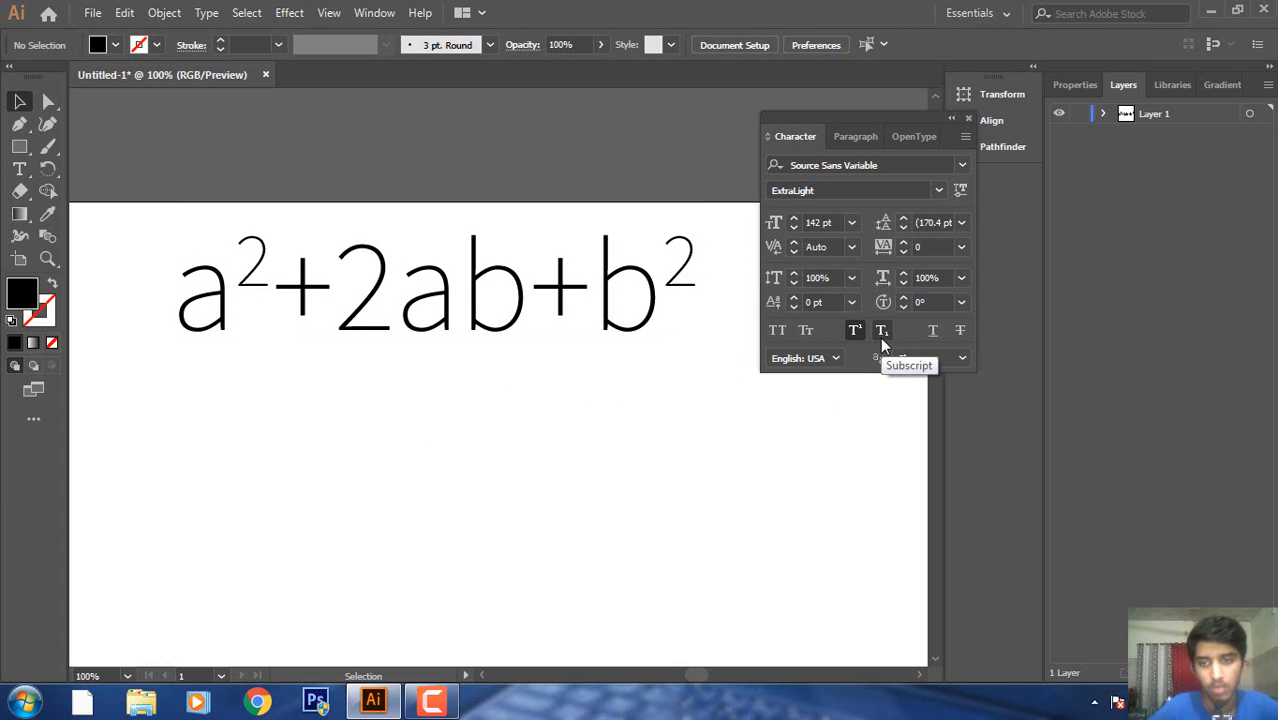
# Add a new point text reading H2O below the expression and finish editing it.
pyautogui.click(19, 169)
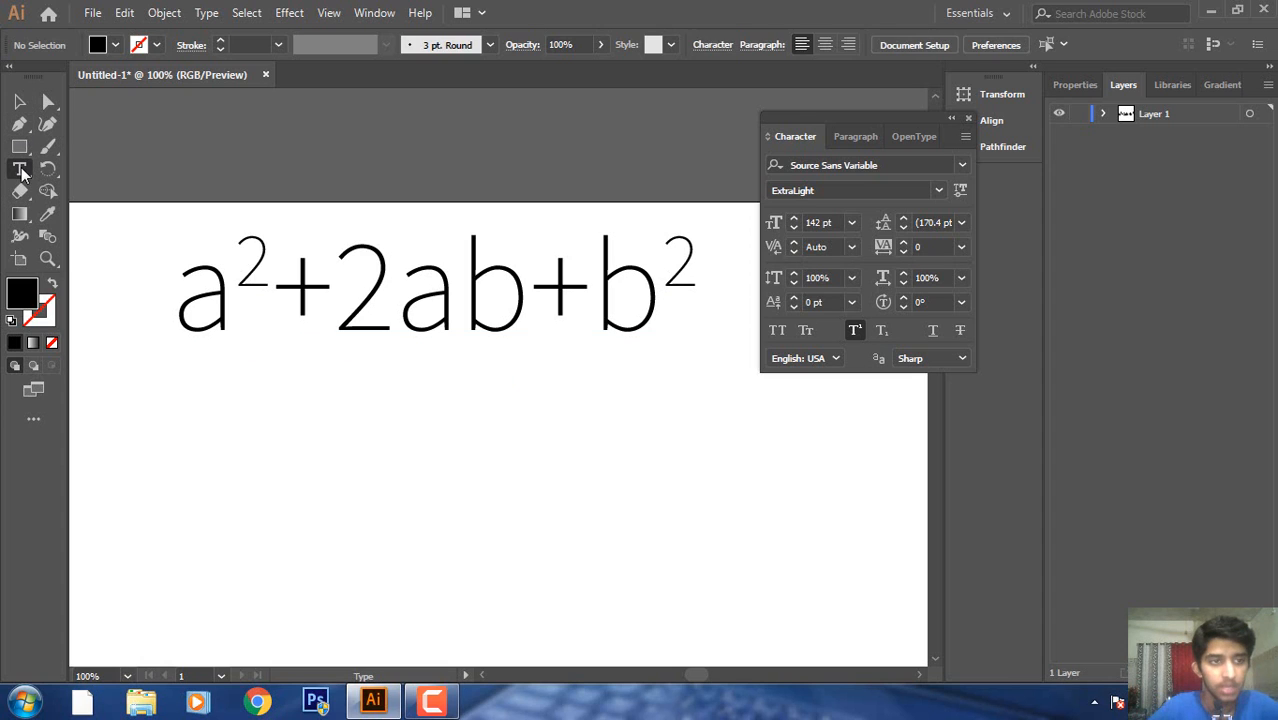
pyautogui.click(276, 516)
pyautogui.write('H')
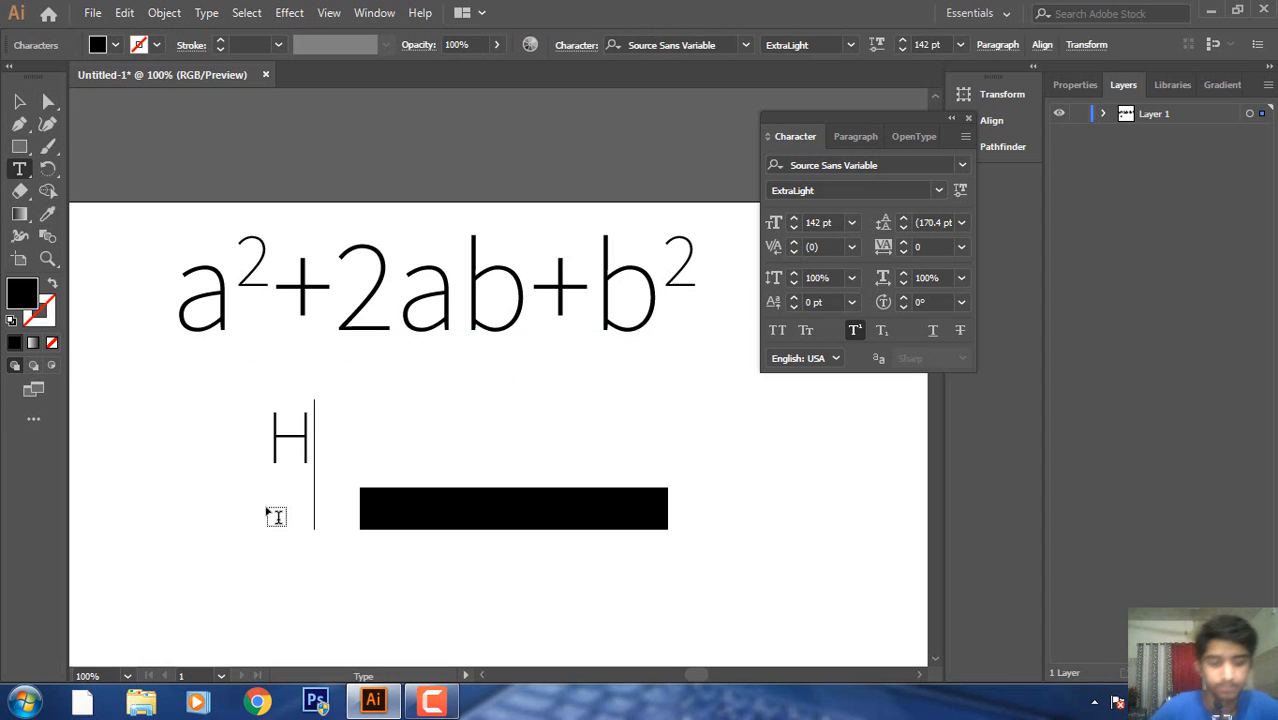
pyautogui.write('20')
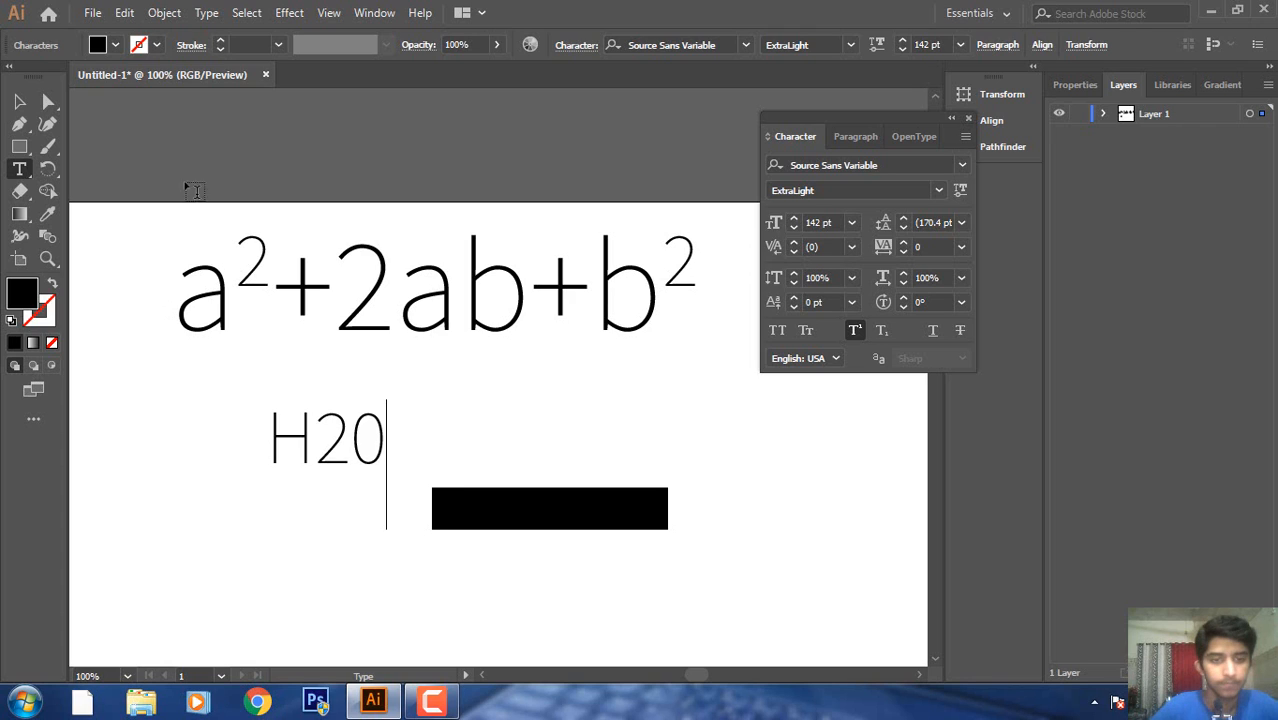
pyautogui.press('BackSpace')
pyautogui.write('o')
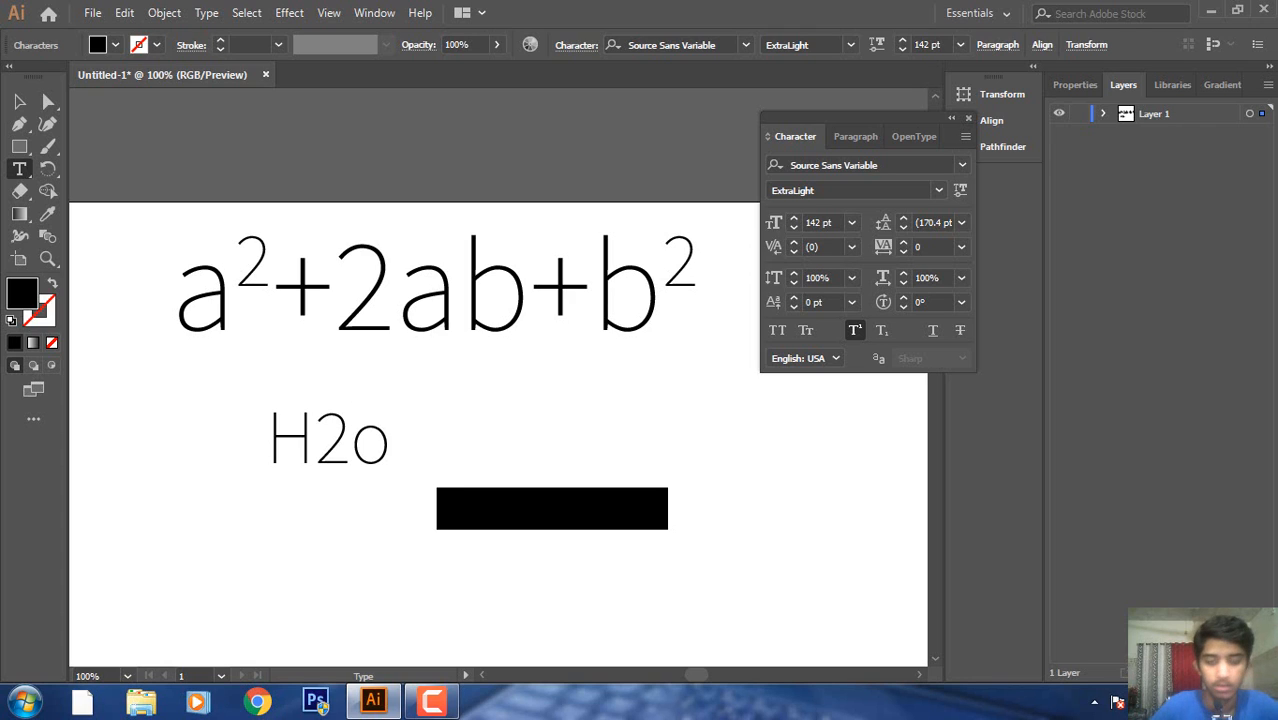
pyautogui.write('O')
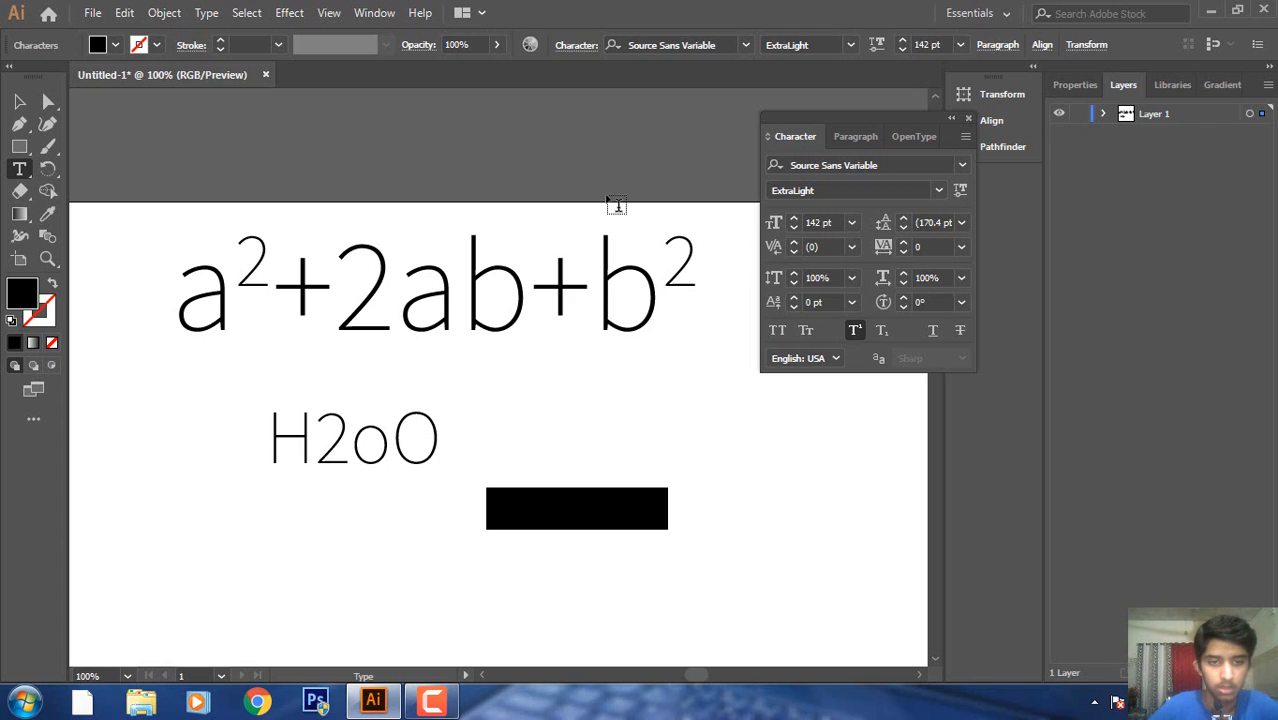
pyautogui.click(390, 436)
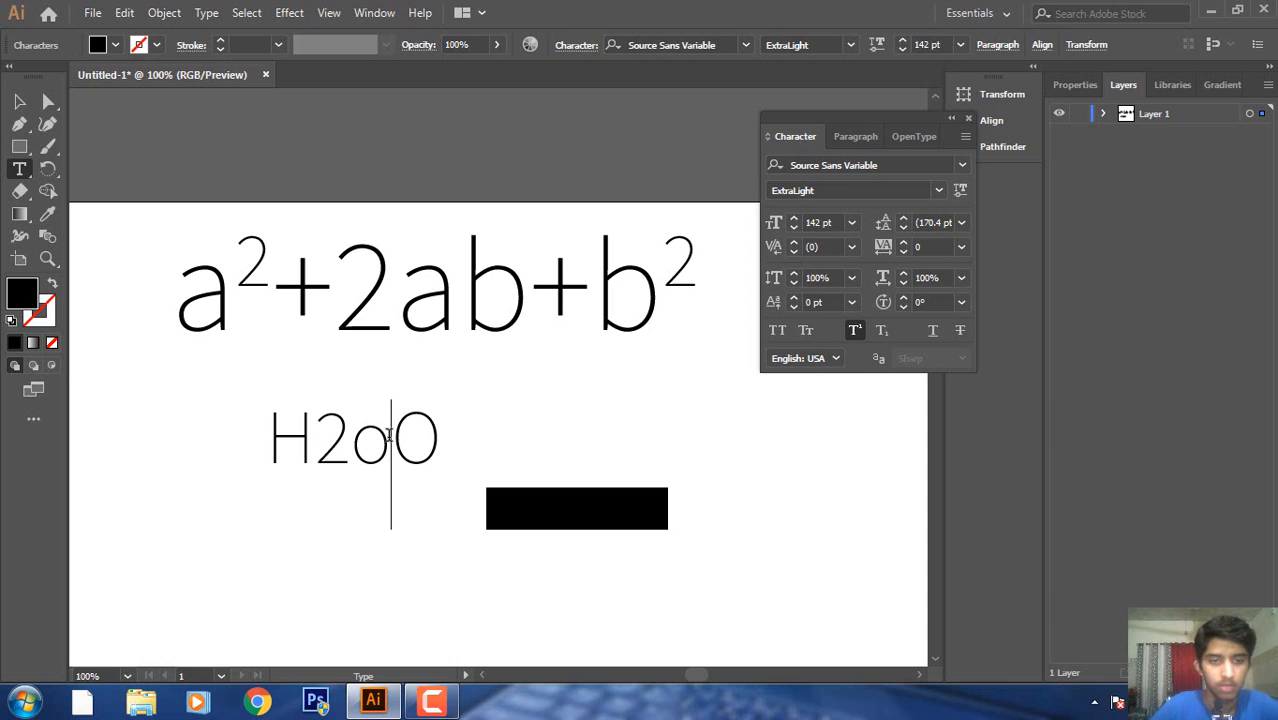
pyautogui.press('BackSpace')
pyautogui.press('Escape')
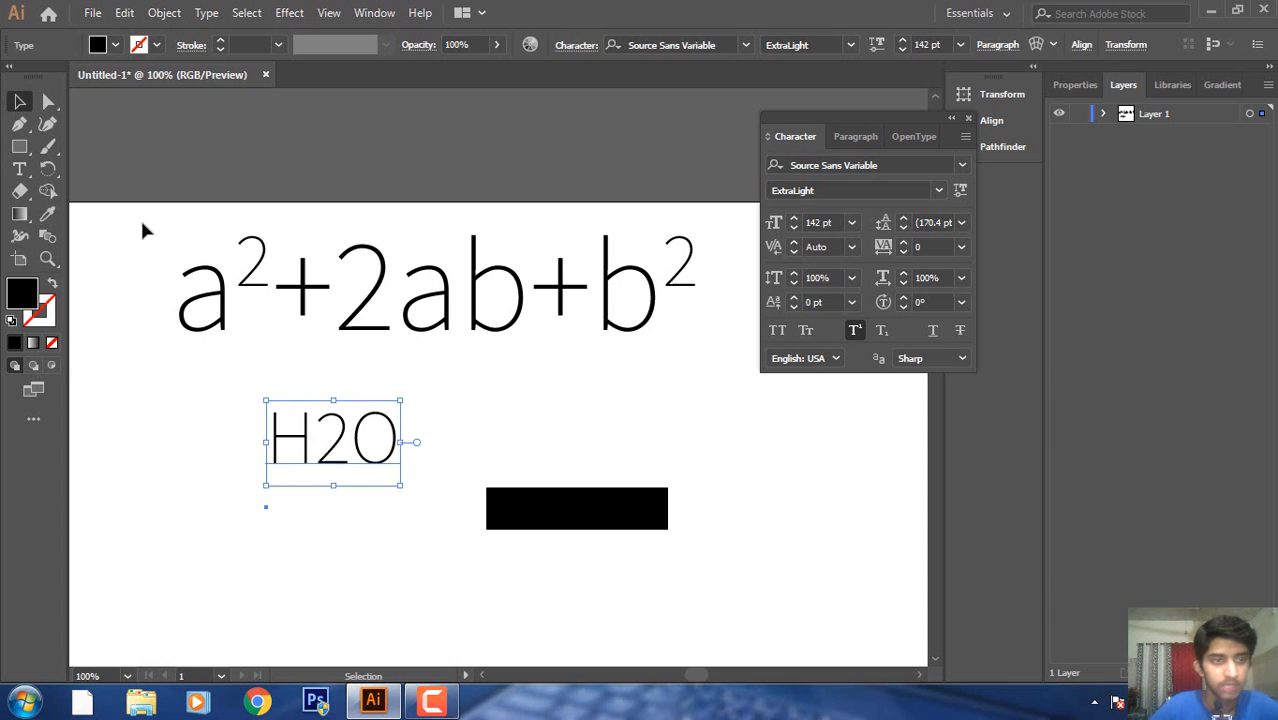
# Reposition the H2O text beneath the expression and turn off its superscript formatting.
pyautogui.moveTo(394, 471); pyautogui.dragTo(468, 457)
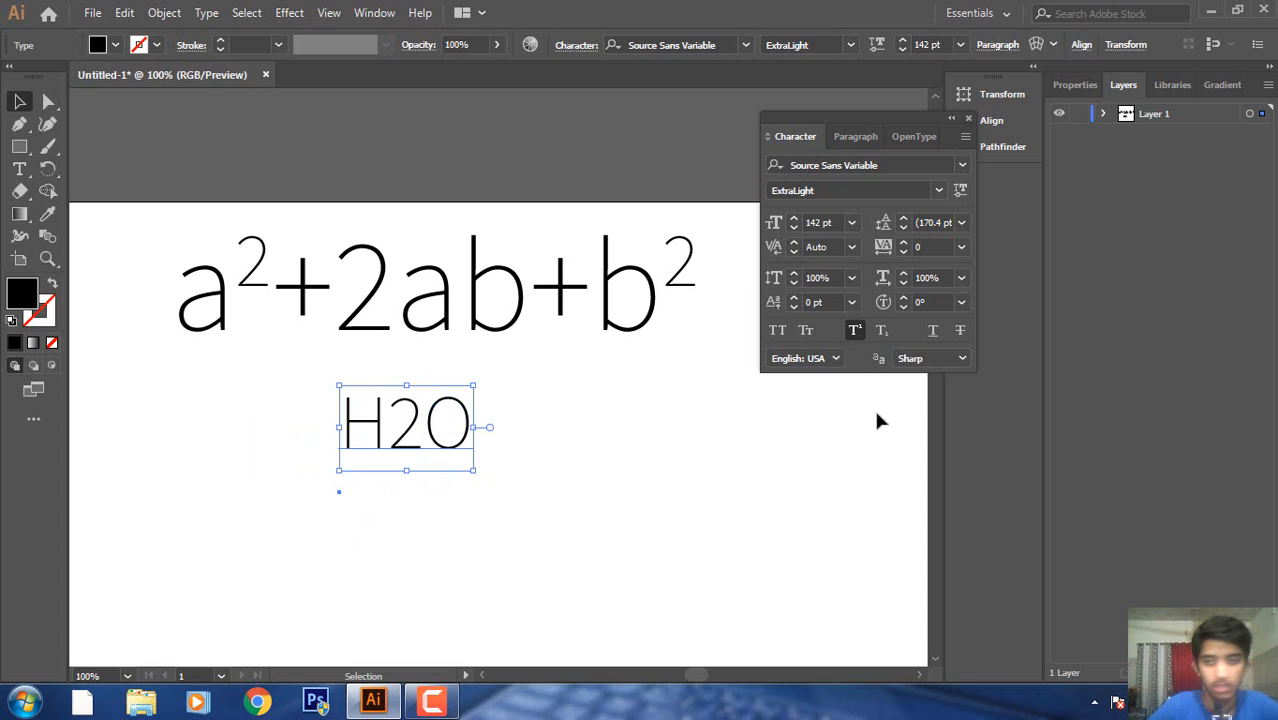
pyautogui.click(855, 331)
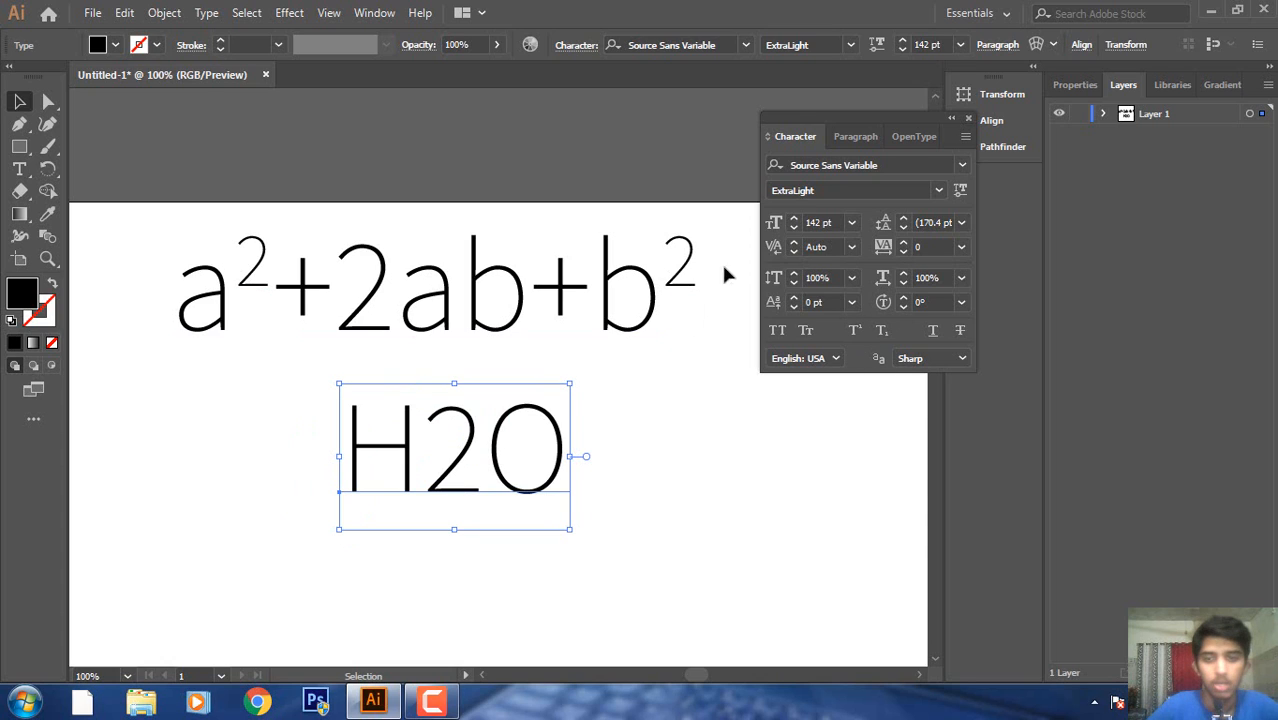
pyautogui.click(855, 330)
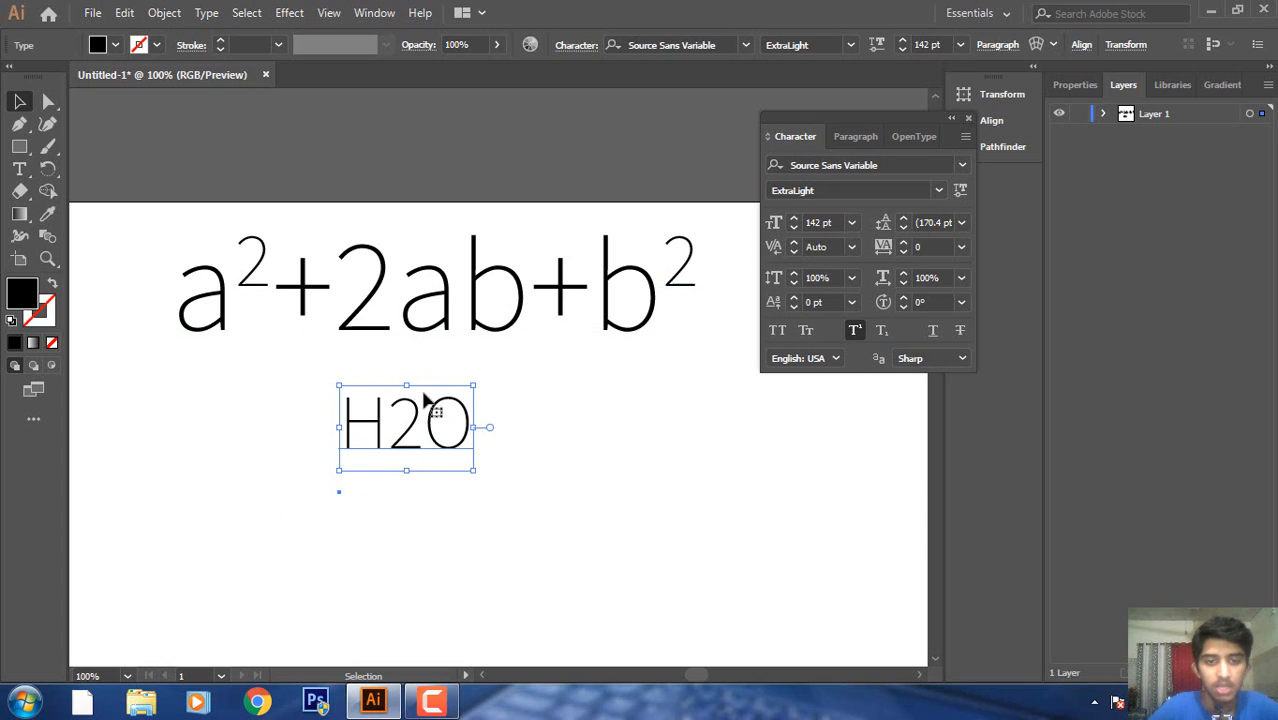
pyautogui.moveTo(425, 405); pyautogui.dragTo(465, 465)
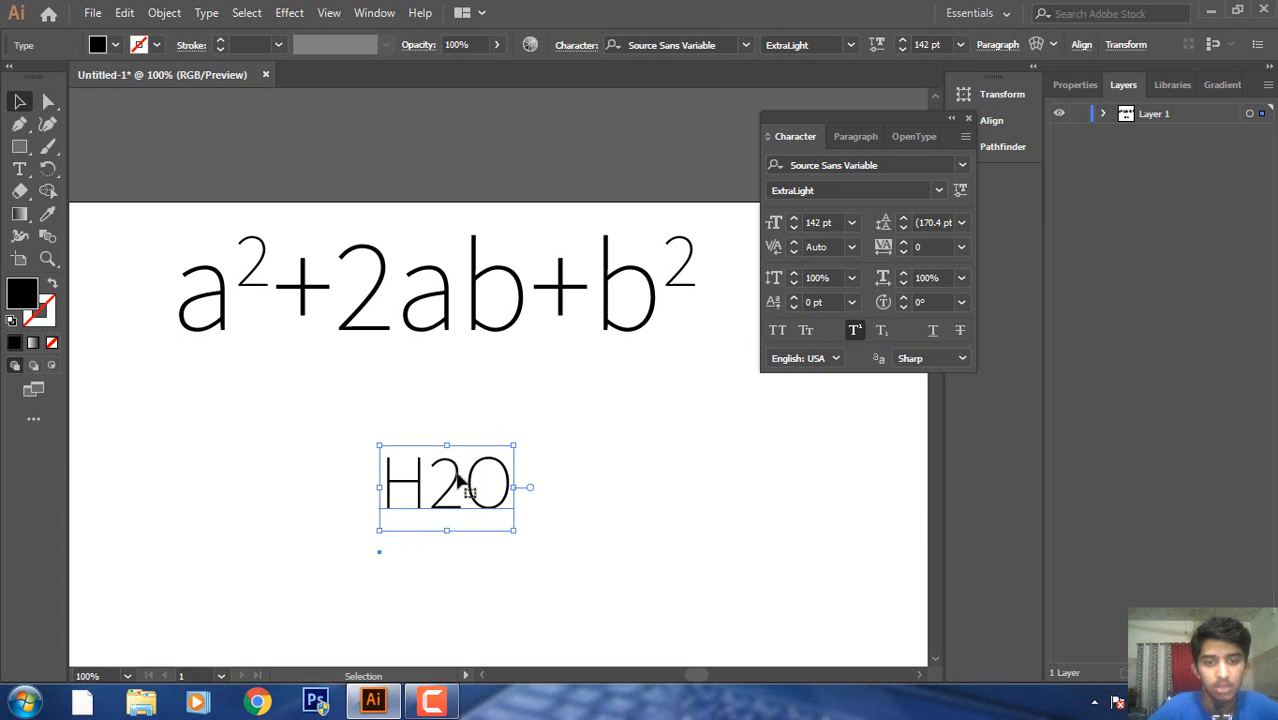
pyautogui.moveTo(462, 485); pyautogui.dragTo(446, 440)
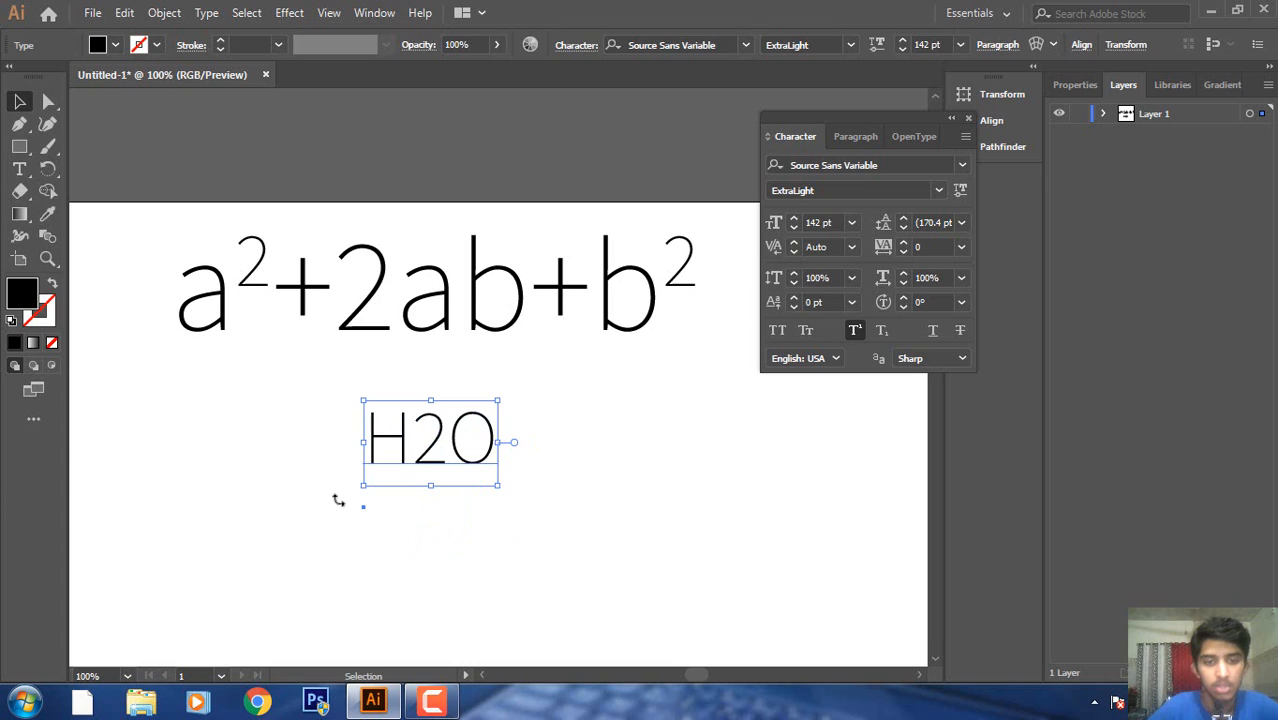
pyautogui.click(857, 326)
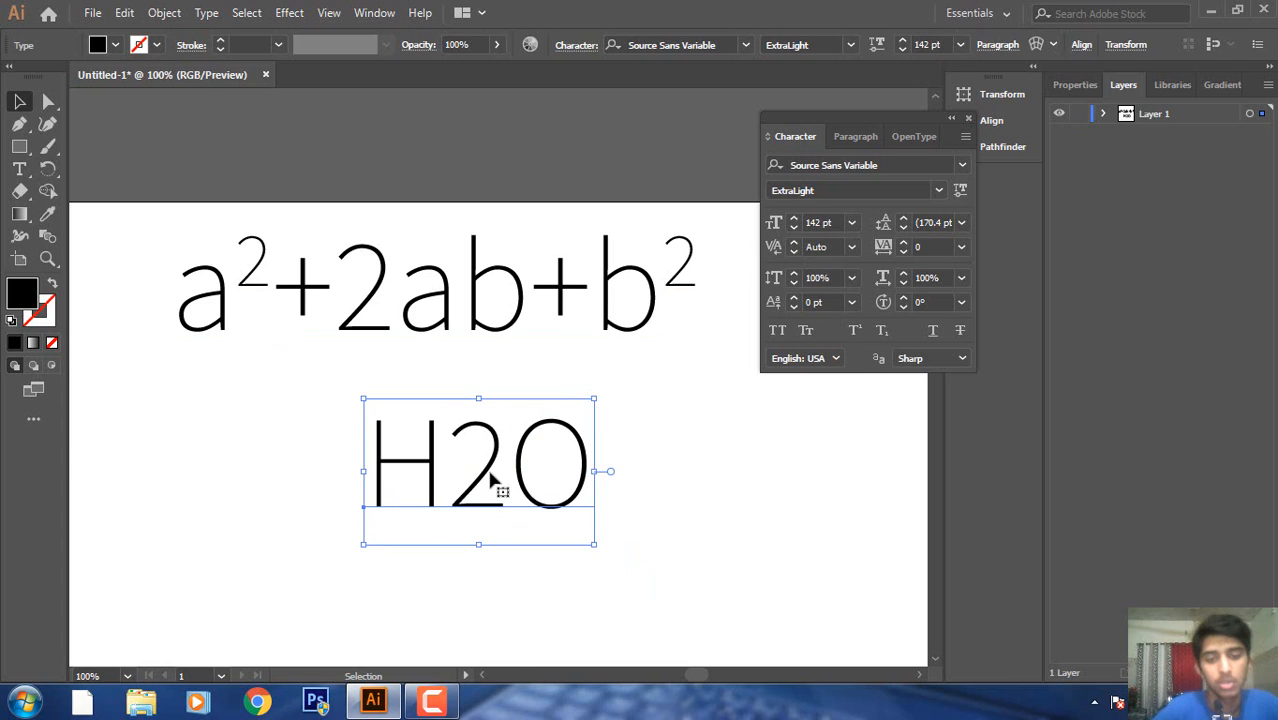
# Format only the 2 in H2O as subscript.
pyautogui.doubleClick(522, 500)
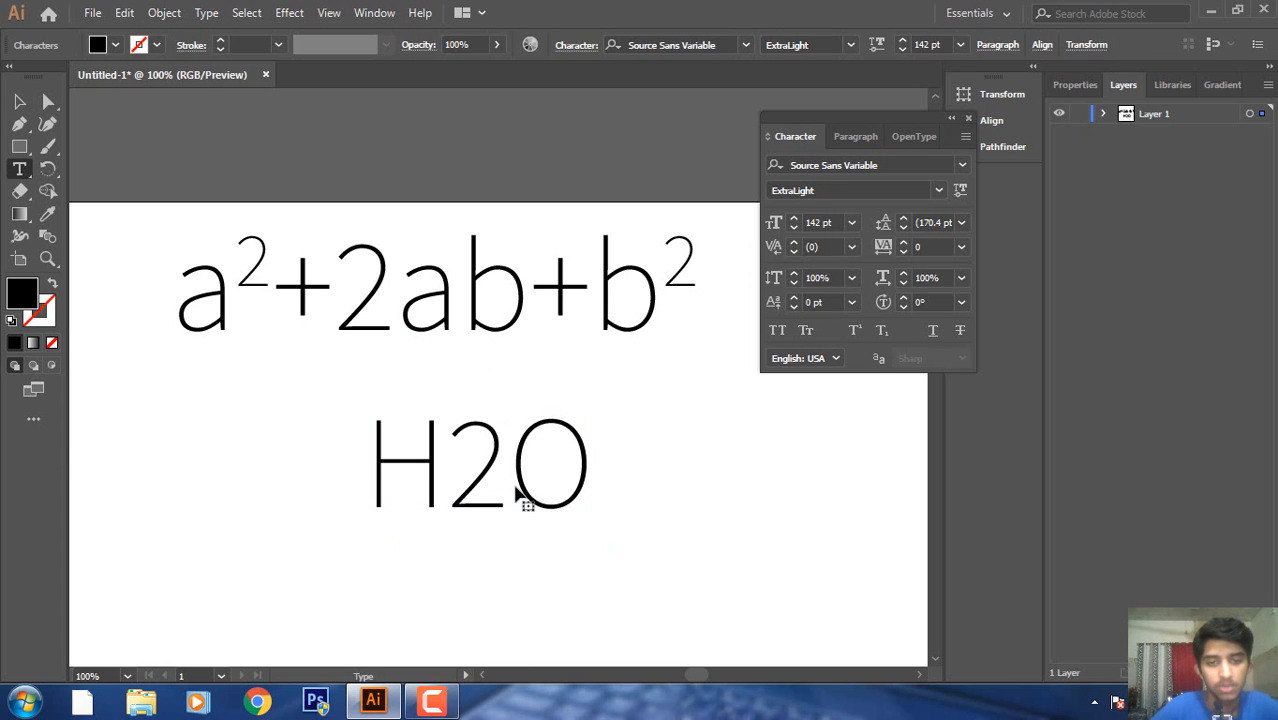
pyautogui.moveTo(503, 486); pyautogui.dragTo(409, 495)
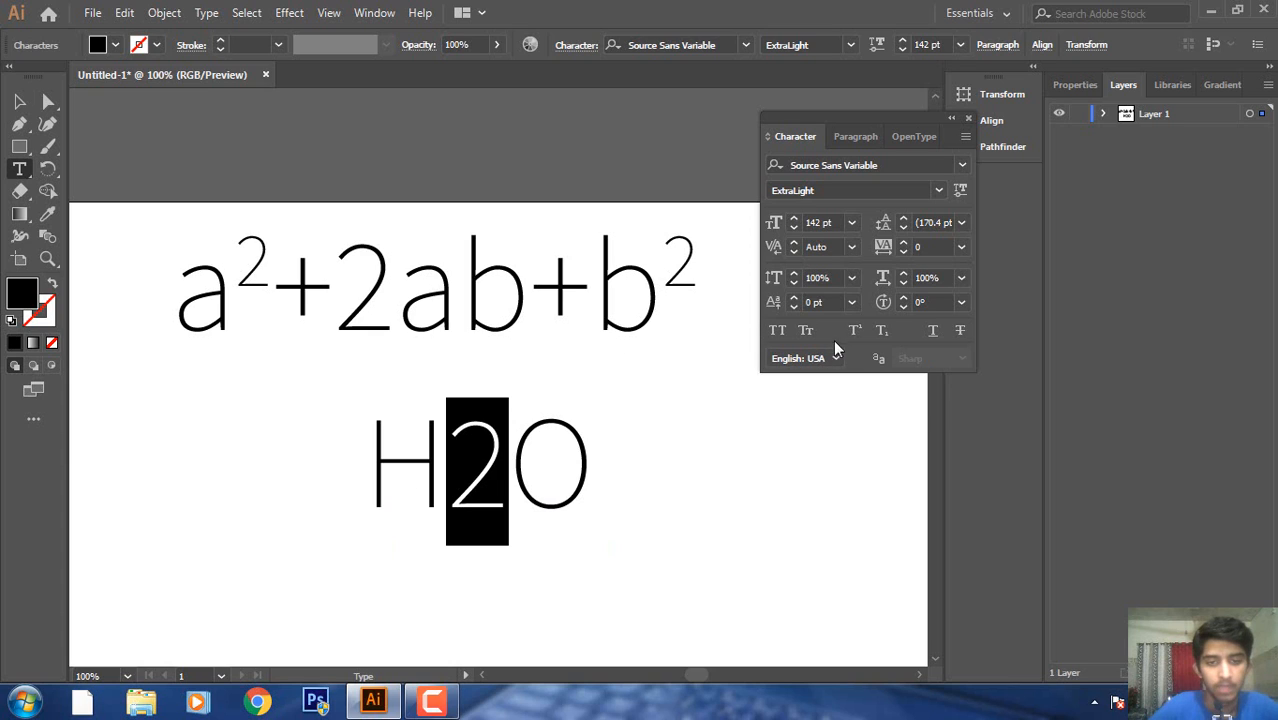
pyautogui.click(880, 328)
pyautogui.click(563, 430)
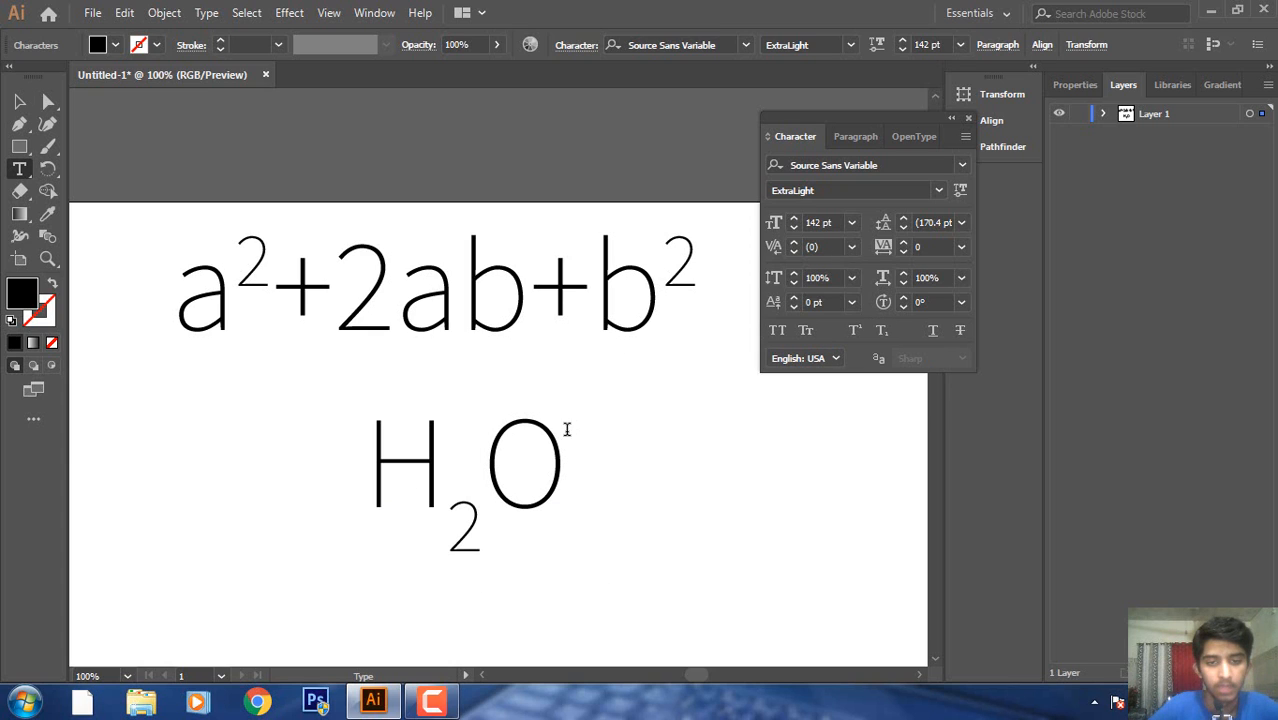
# Move the H2O text to the open area under the expression and deselect it.
pyautogui.click(19, 101)
pyautogui.moveTo(520, 510); pyautogui.dragTo(460, 462)
pyautogui.click(245, 450)
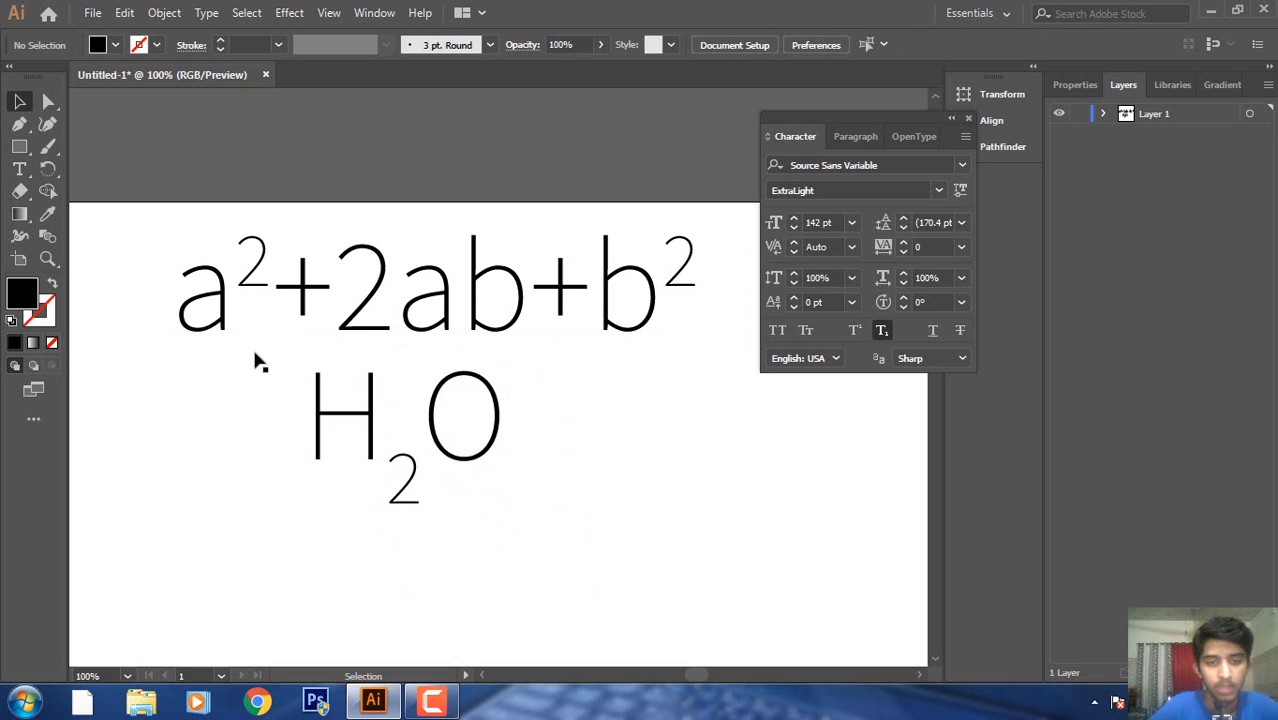
pyautogui.moveTo(422, 422); pyautogui.dragTo(585, 453)
pyautogui.click(585, 453)
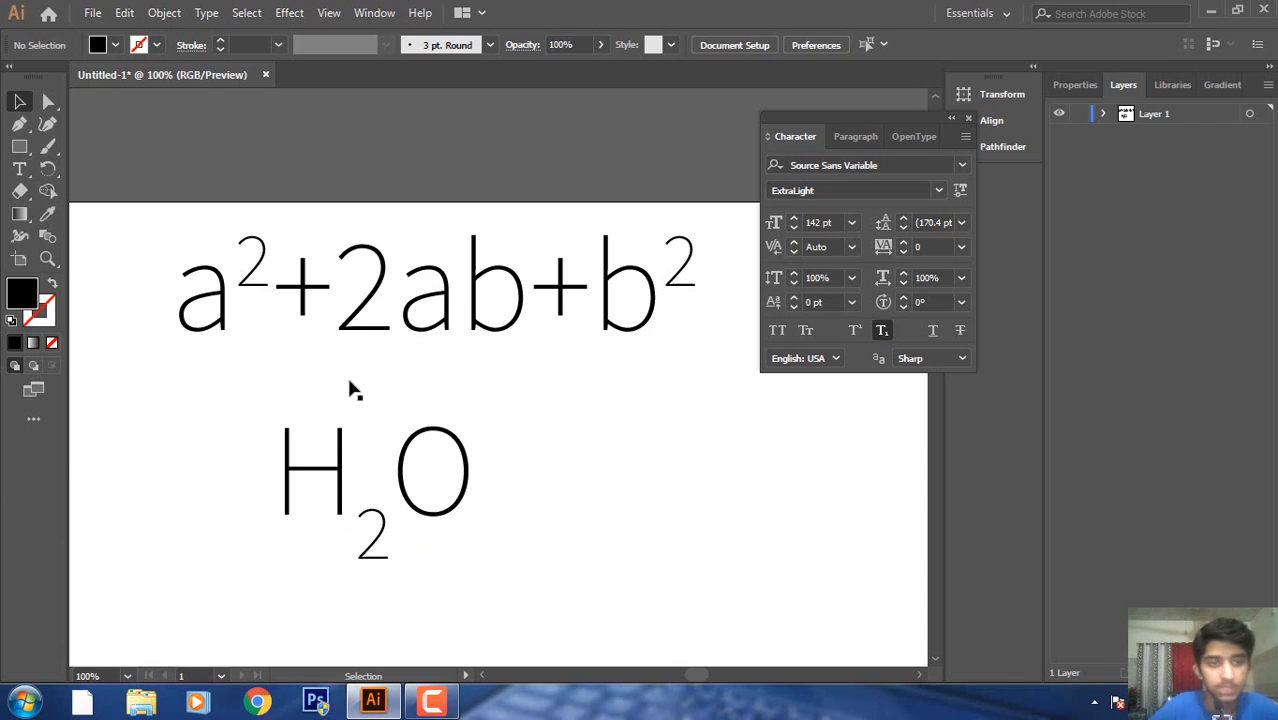
# Delete both the expression and the H2O text, and place a new Lorem ipsum point text on the empty artboard.
pyautogui.moveTo(124, 218); pyautogui.dragTo(678, 571)
pyautogui.press('Delete')
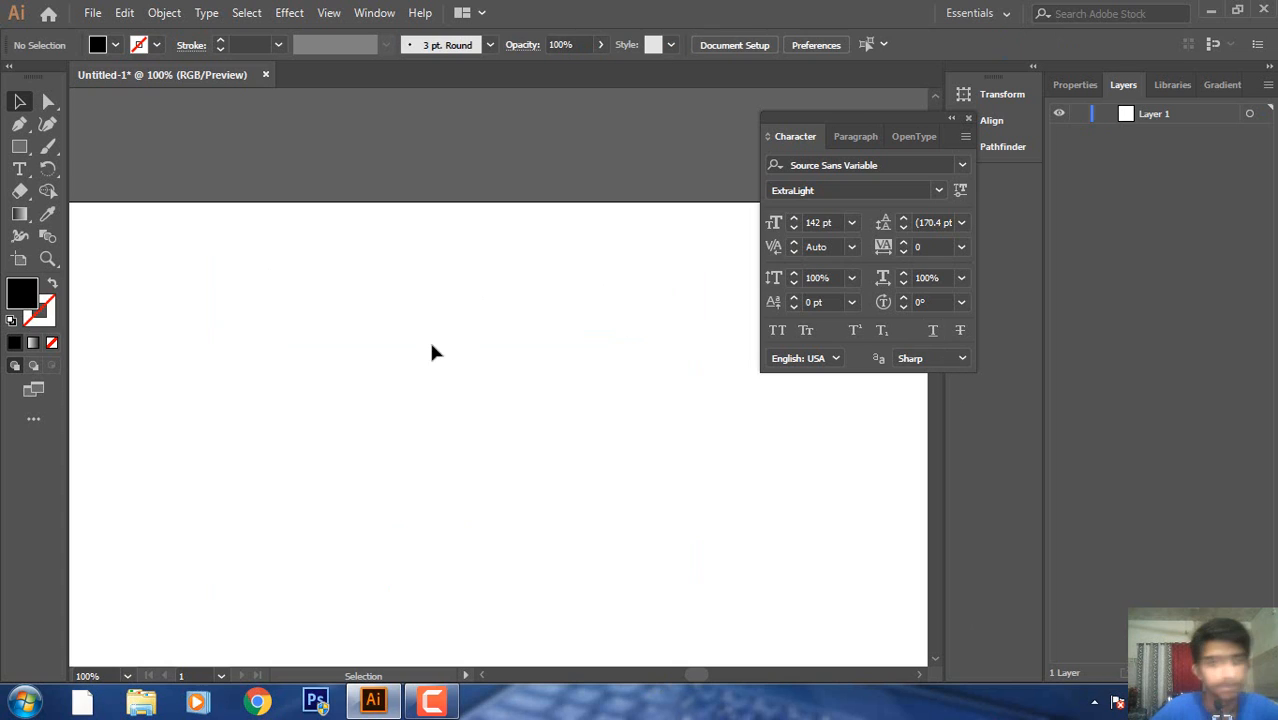
pyautogui.click(19, 169)
pyautogui.click(405, 331)
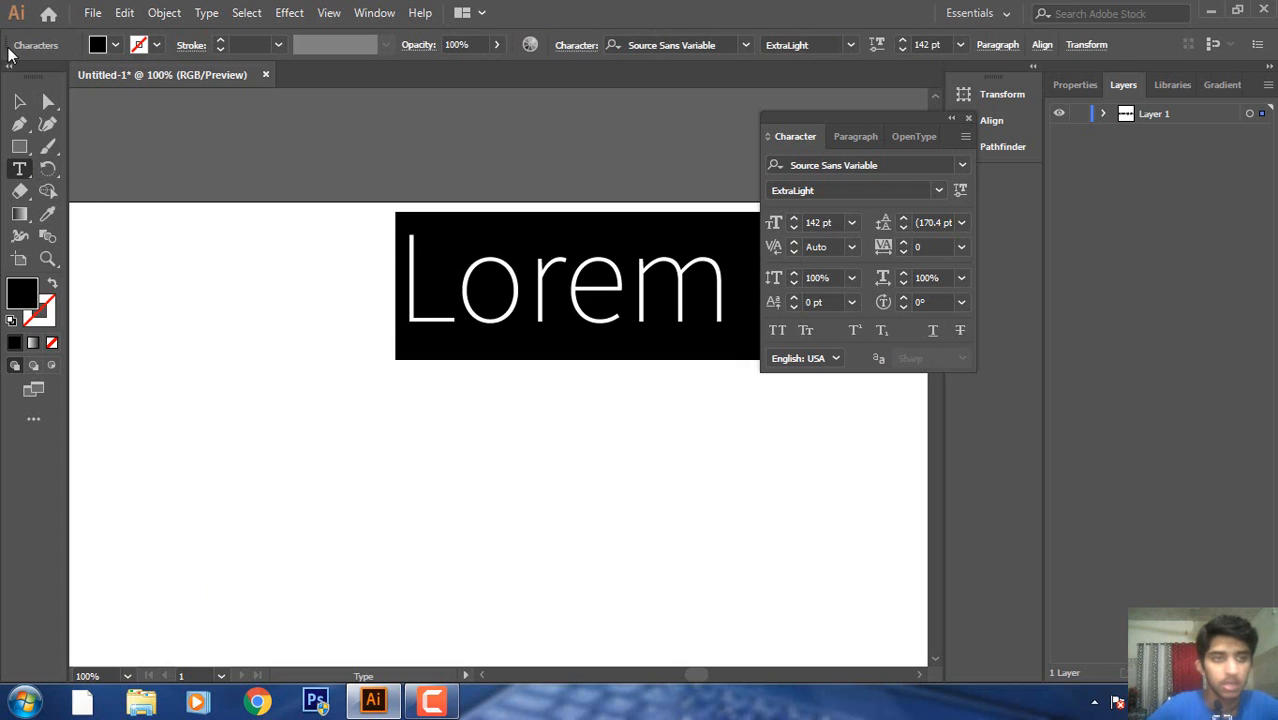
# Scale the Lorem ipsum text down to about 102 pt, place it fully in view on the artboard and deselect it.
pyautogui.click(19, 101)
pyautogui.moveTo(518, 290); pyautogui.dragTo(228, 371)
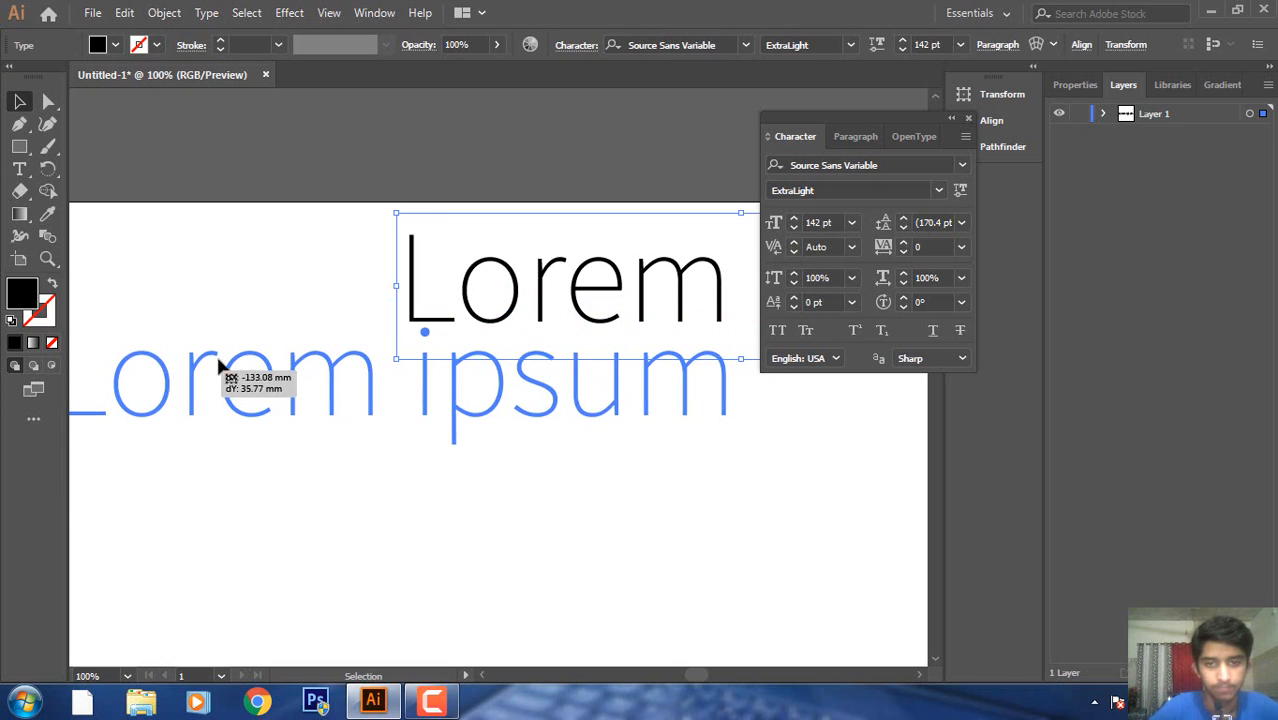
pyautogui.moveTo(620, 371); pyautogui.dragTo(682, 368)
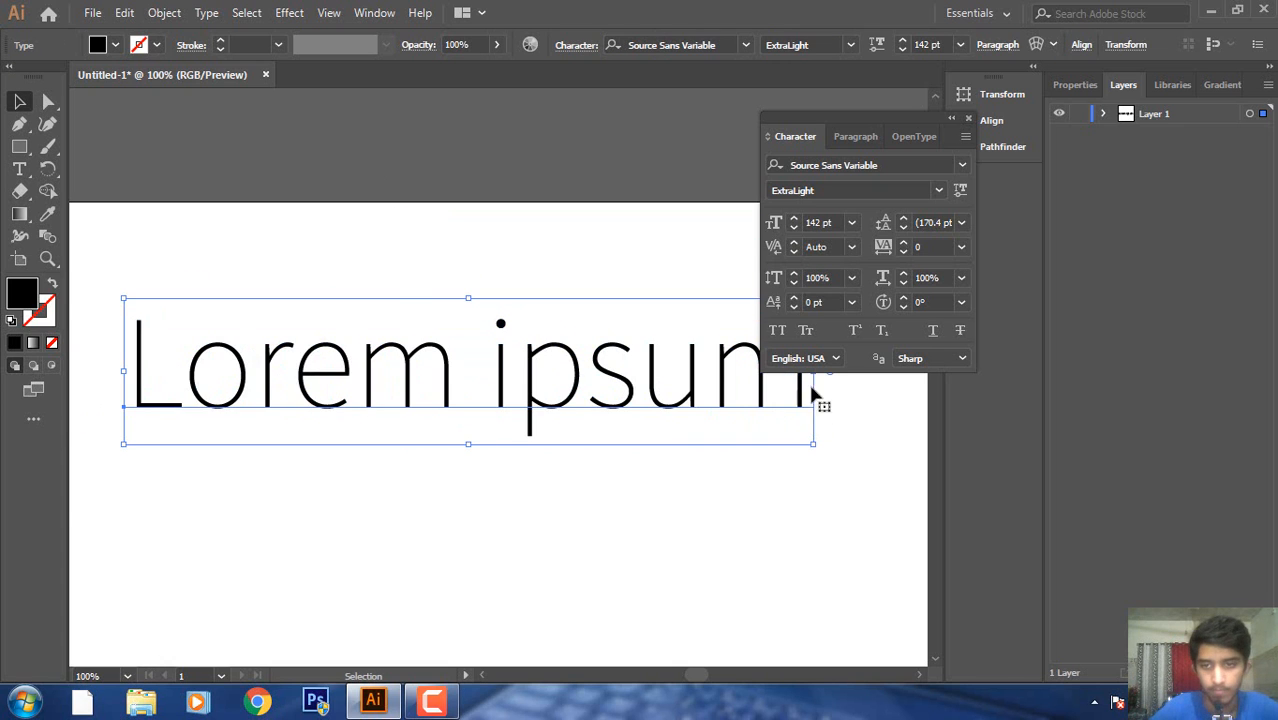
pyautogui.moveTo(725, 414); pyautogui.dragTo(694, 437)
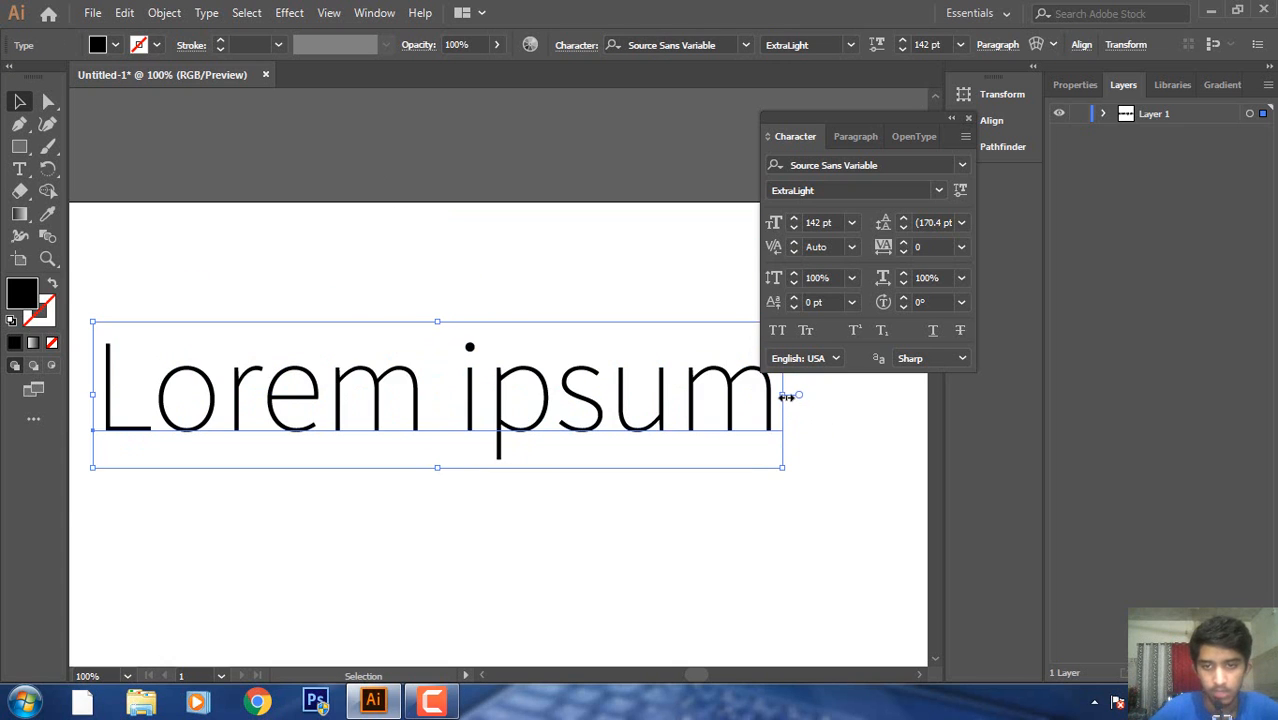
pyautogui.moveTo(783, 394); pyautogui.dragTo(571, 395)
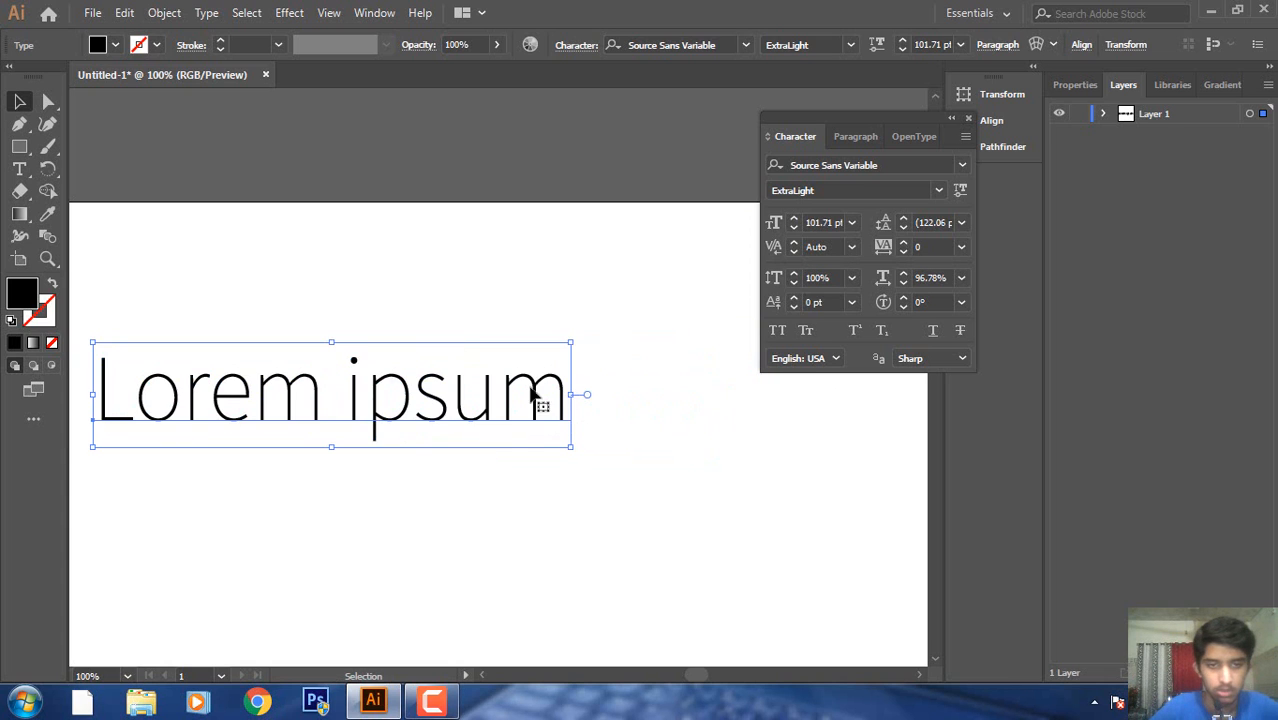
pyautogui.moveTo(452, 410); pyautogui.dragTo(552, 389)
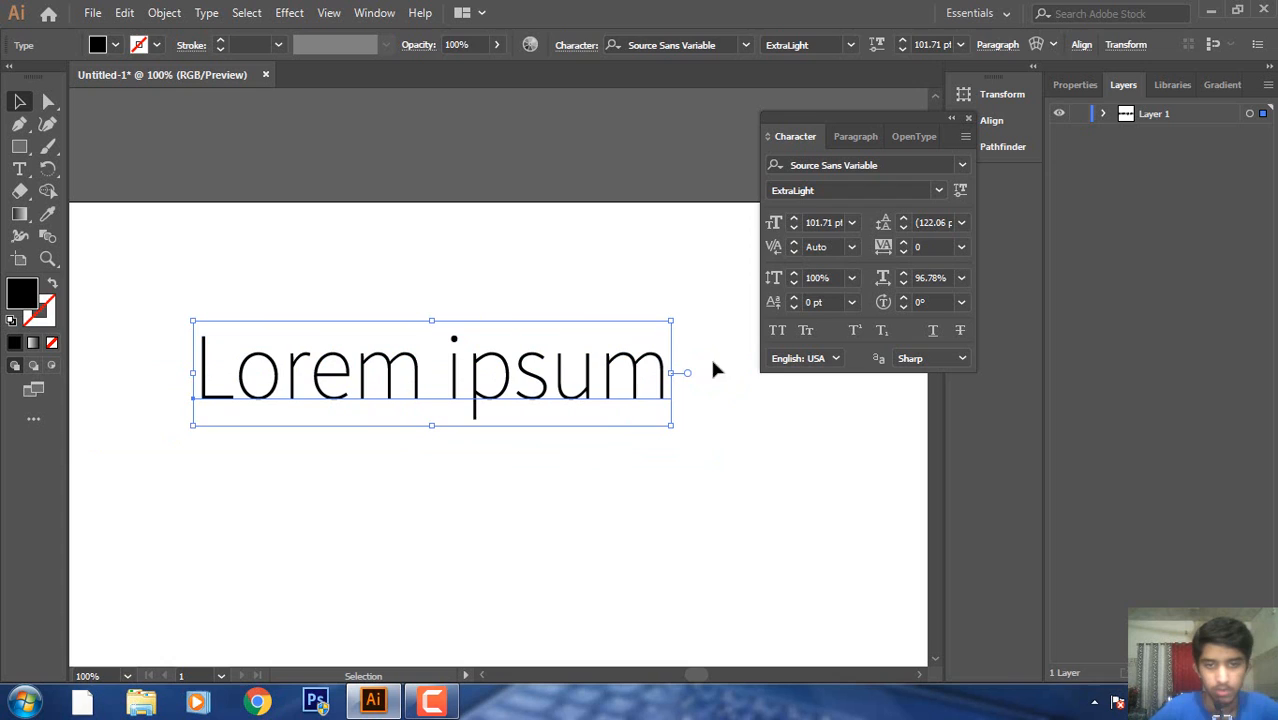
pyautogui.click(769, 533)
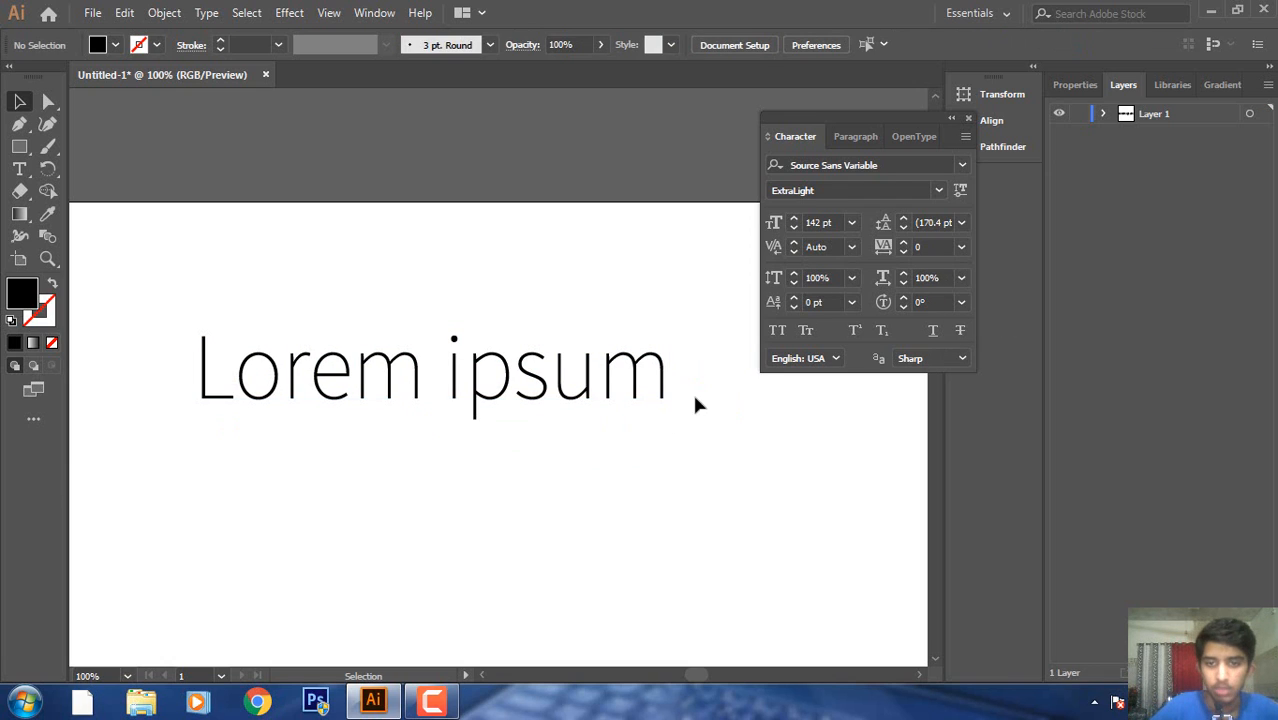
# Underline the Lorem ipsum text and deselect it.
pyautogui.click(626, 395)
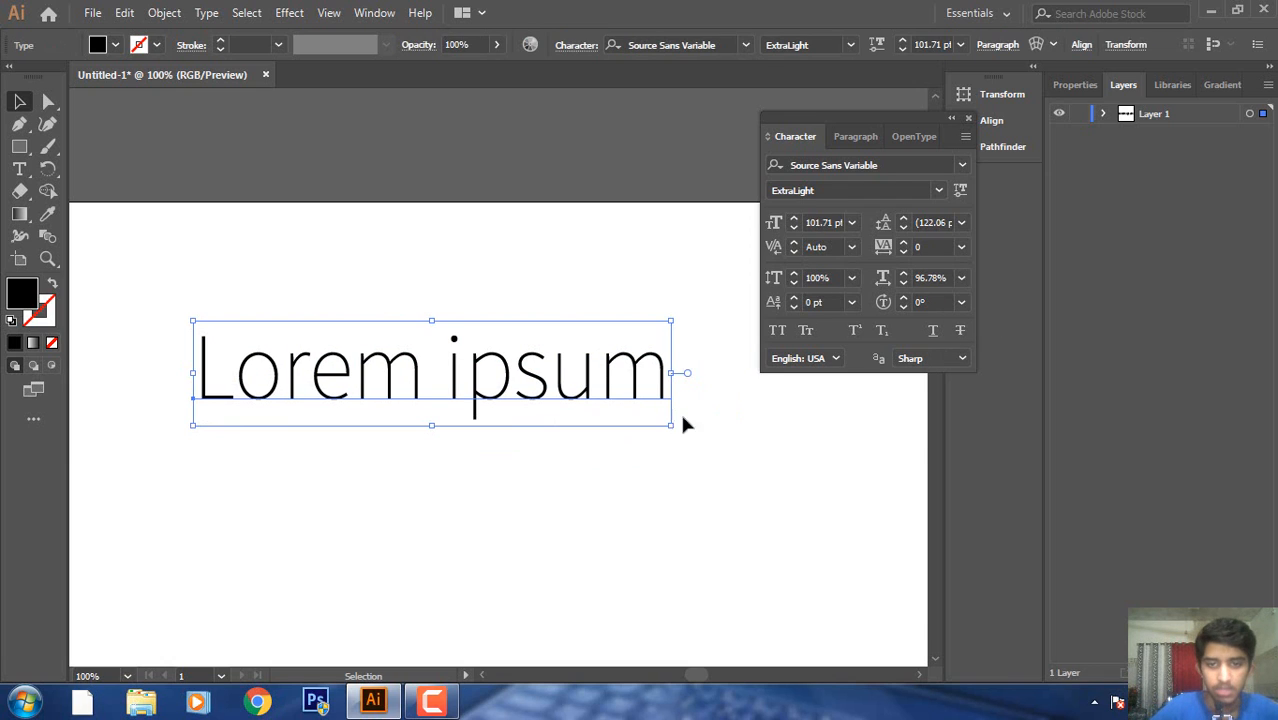
pyautogui.click(931, 331)
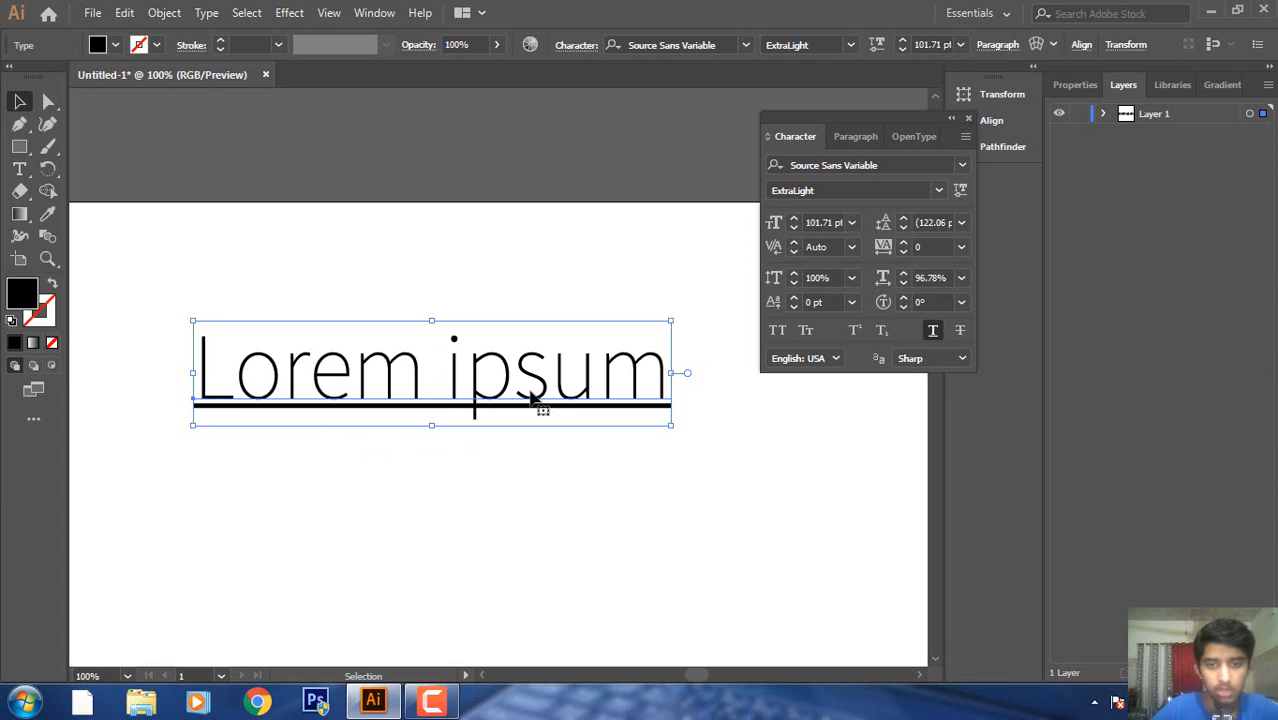
pyautogui.click(618, 282)
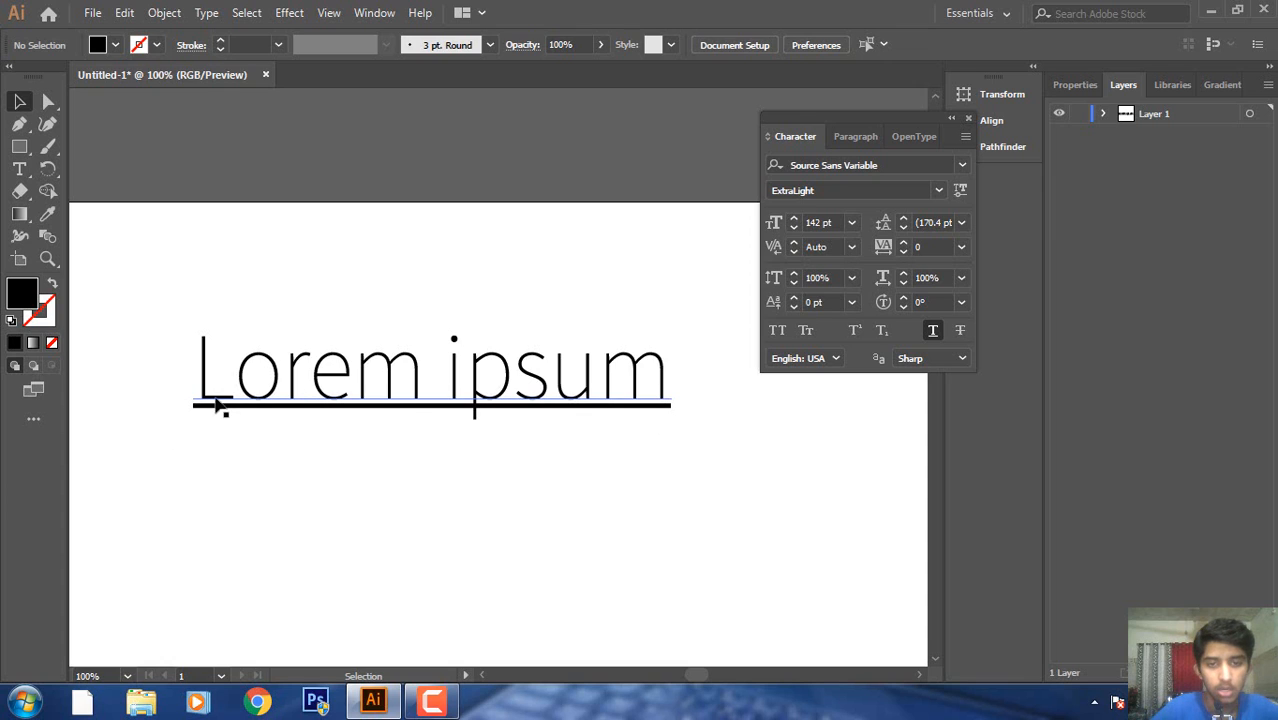
# Apply strikethrough to the underlined Lorem ipsum text and delete the text from the artboard.
pyautogui.click(492, 402)
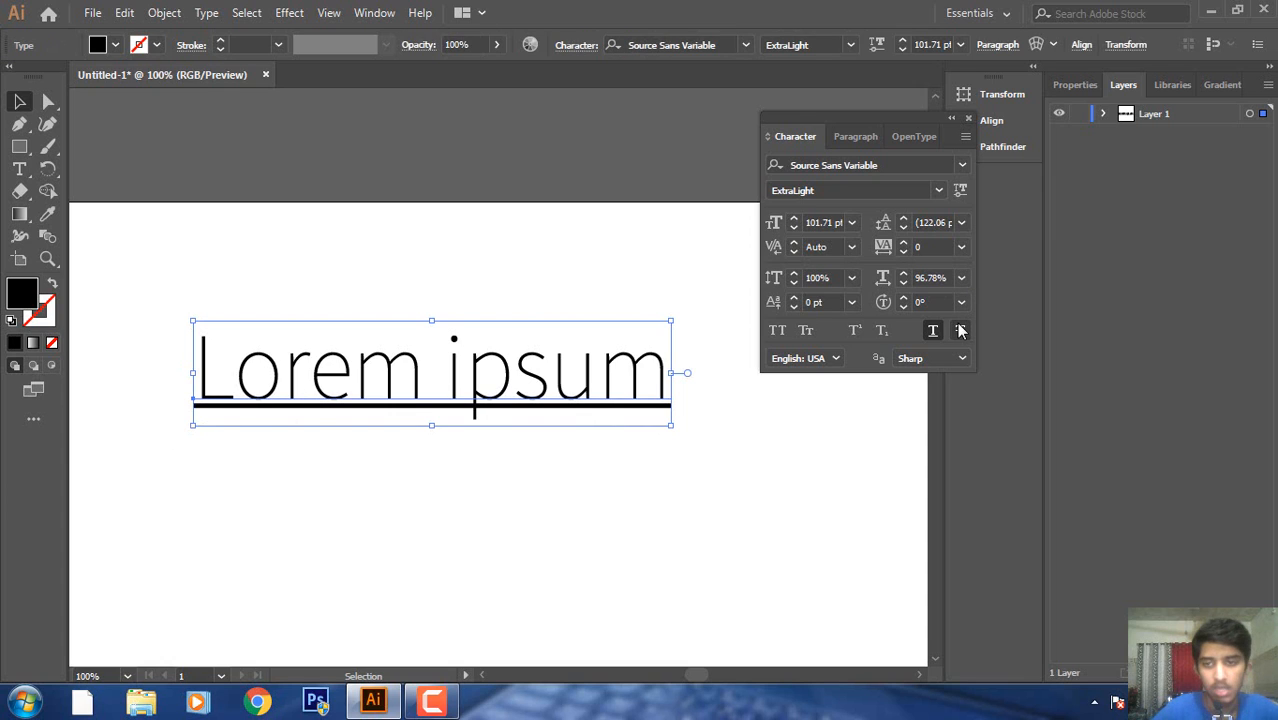
pyautogui.click(960, 332)
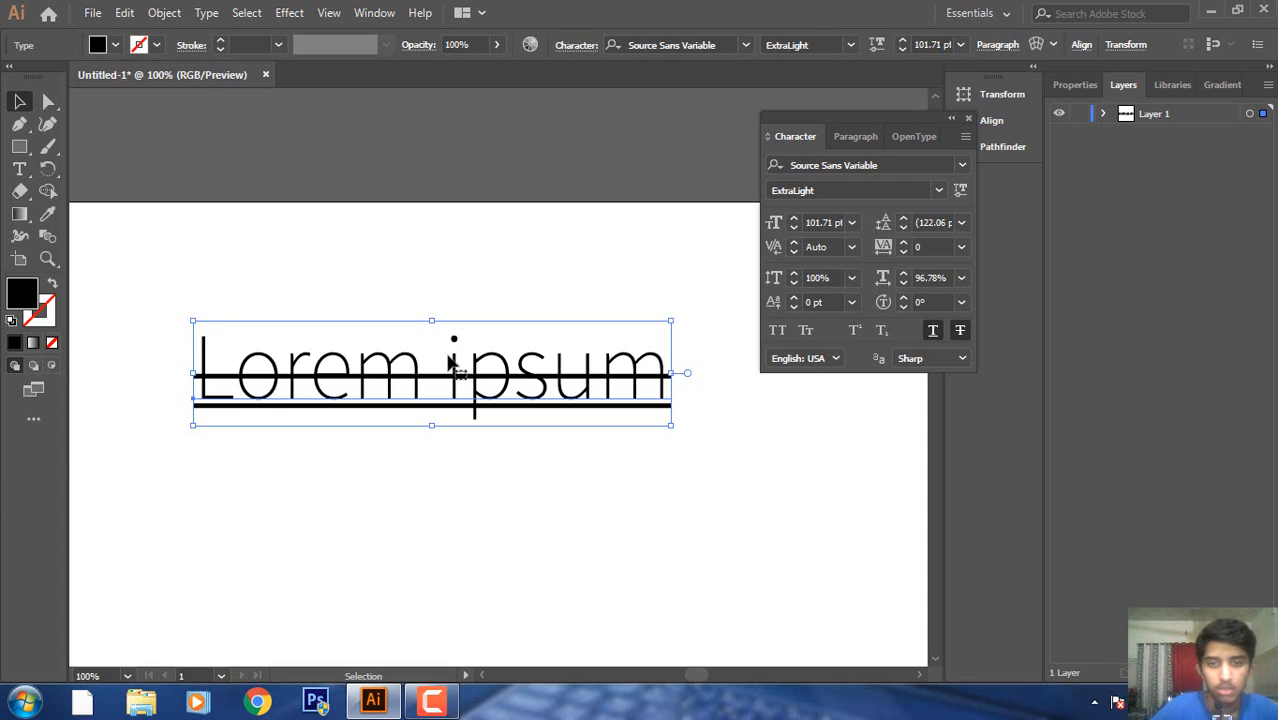
pyautogui.hotkey('ctrl', 'shift', 'a')
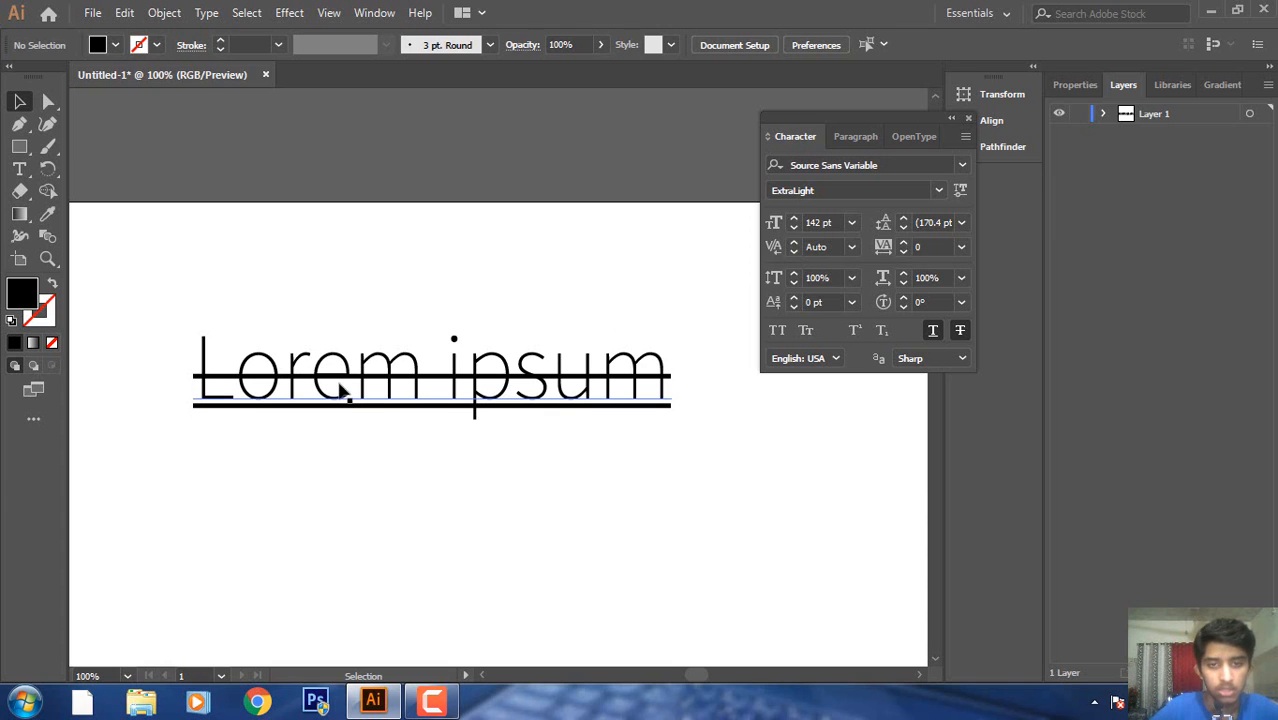
pyautogui.click(279, 384)
pyautogui.press('Delete')
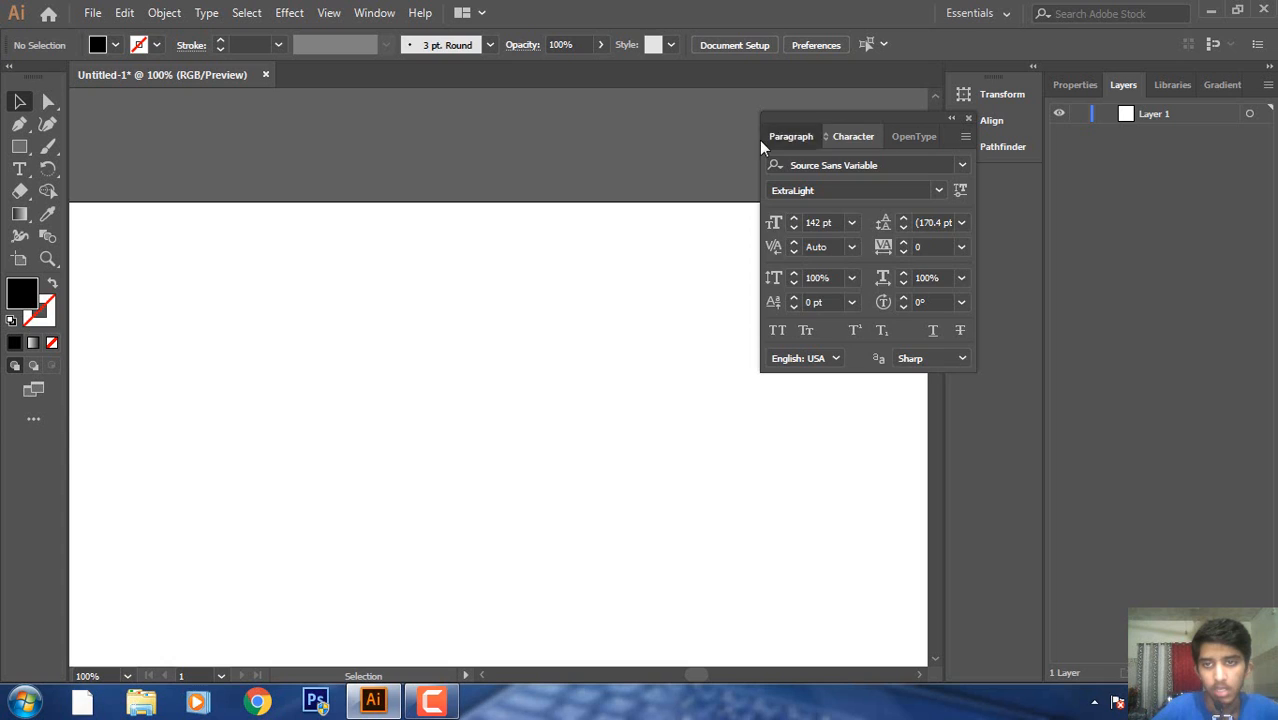
# View the paragraph formatting options and return to the character formatting options.
pyautogui.moveTo(762, 144); pyautogui.dragTo(825, 138)
pyautogui.click(810, 137)
pyautogui.click(829, 141)
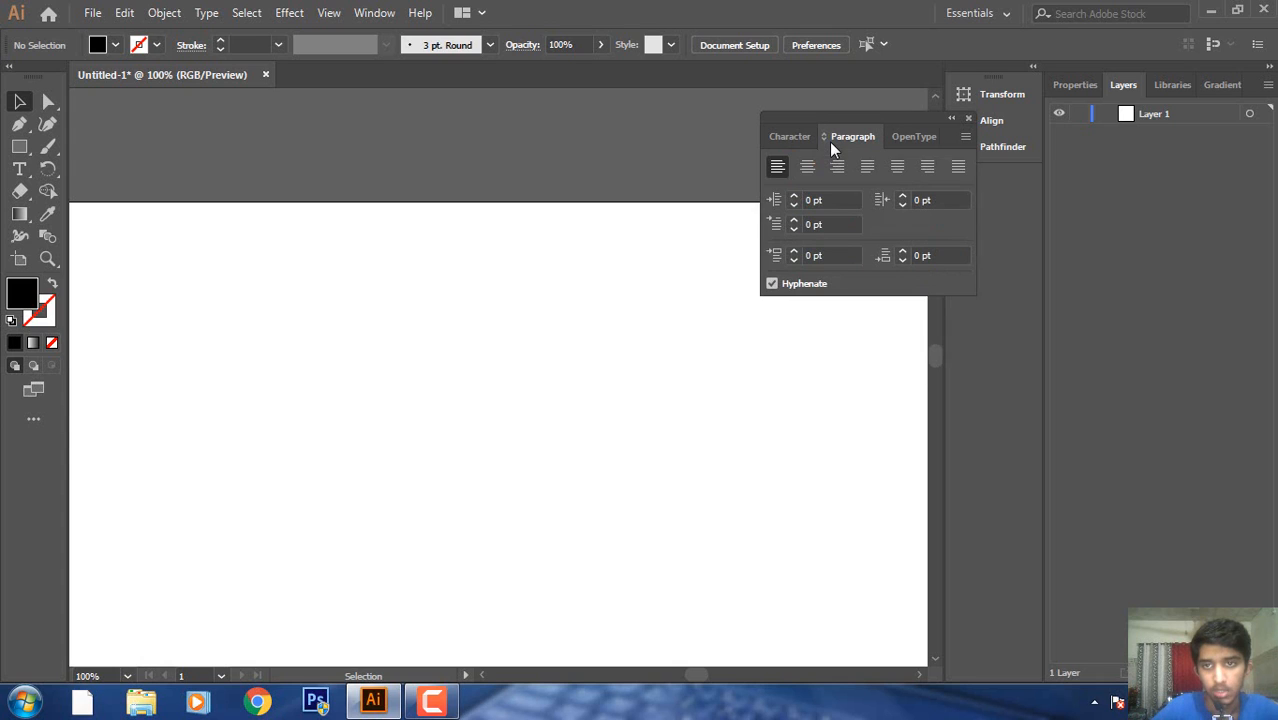
pyautogui.click(790, 137)
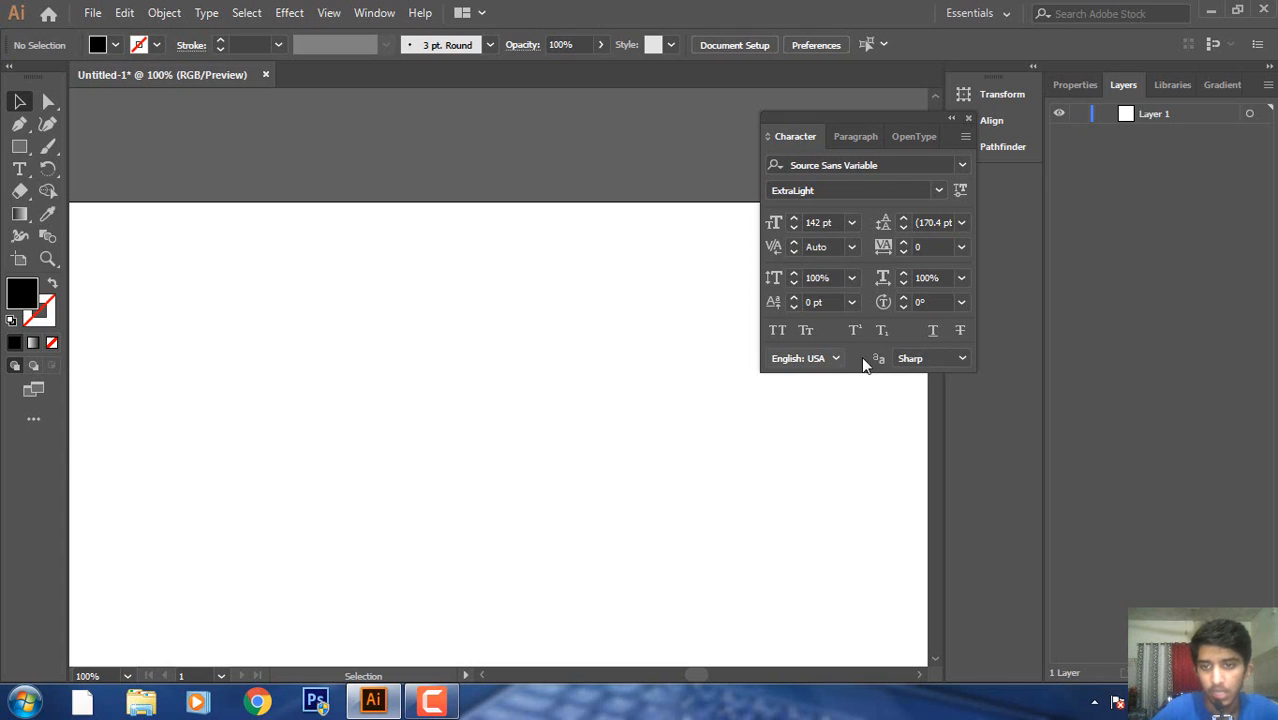
# Examine the text anti-aliasing choices None, Sharp, Crisp and Strong in the character formatting options.
pyautogui.click(920, 358)
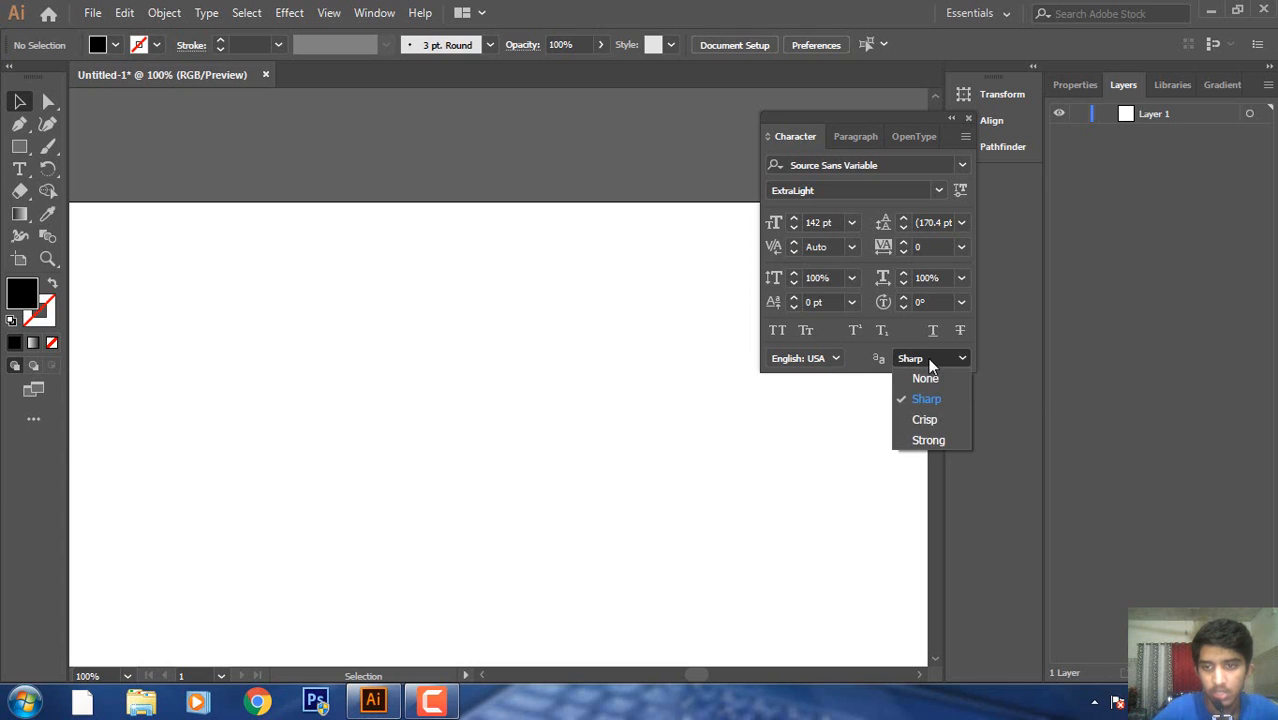
pyautogui.click(956, 360)
pyautogui.click(958, 362)
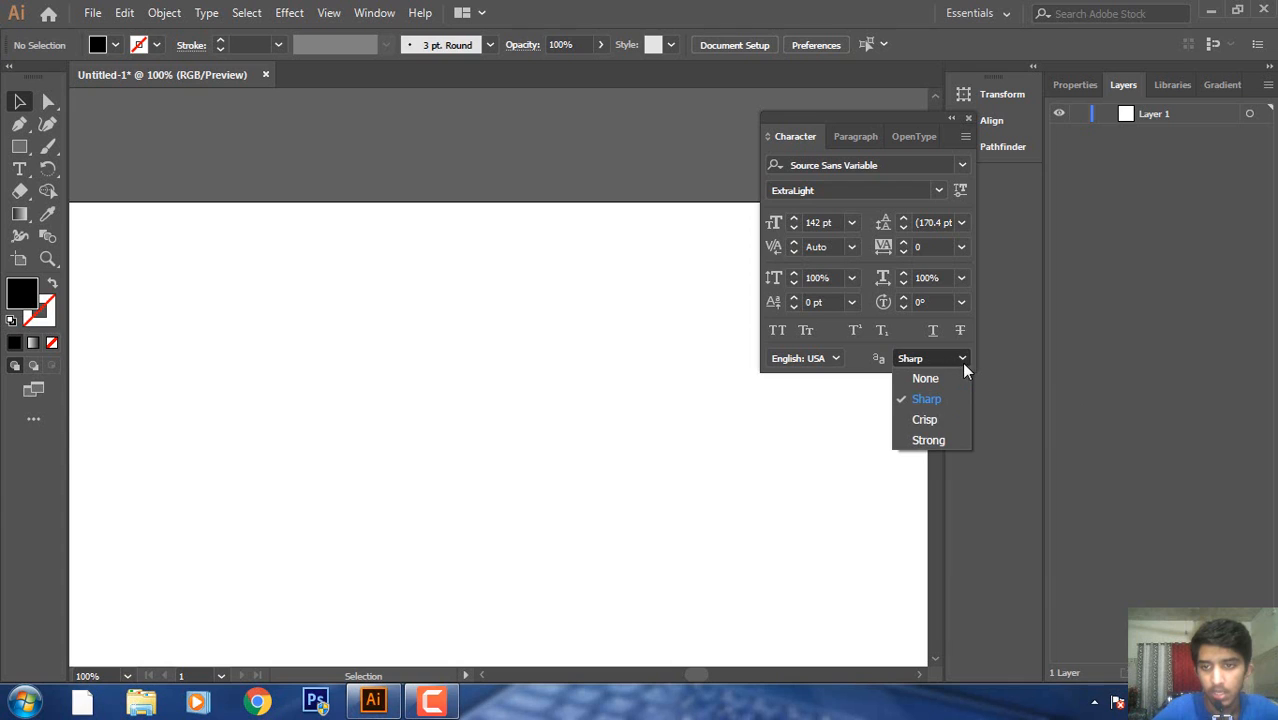
pyautogui.click(960, 362)
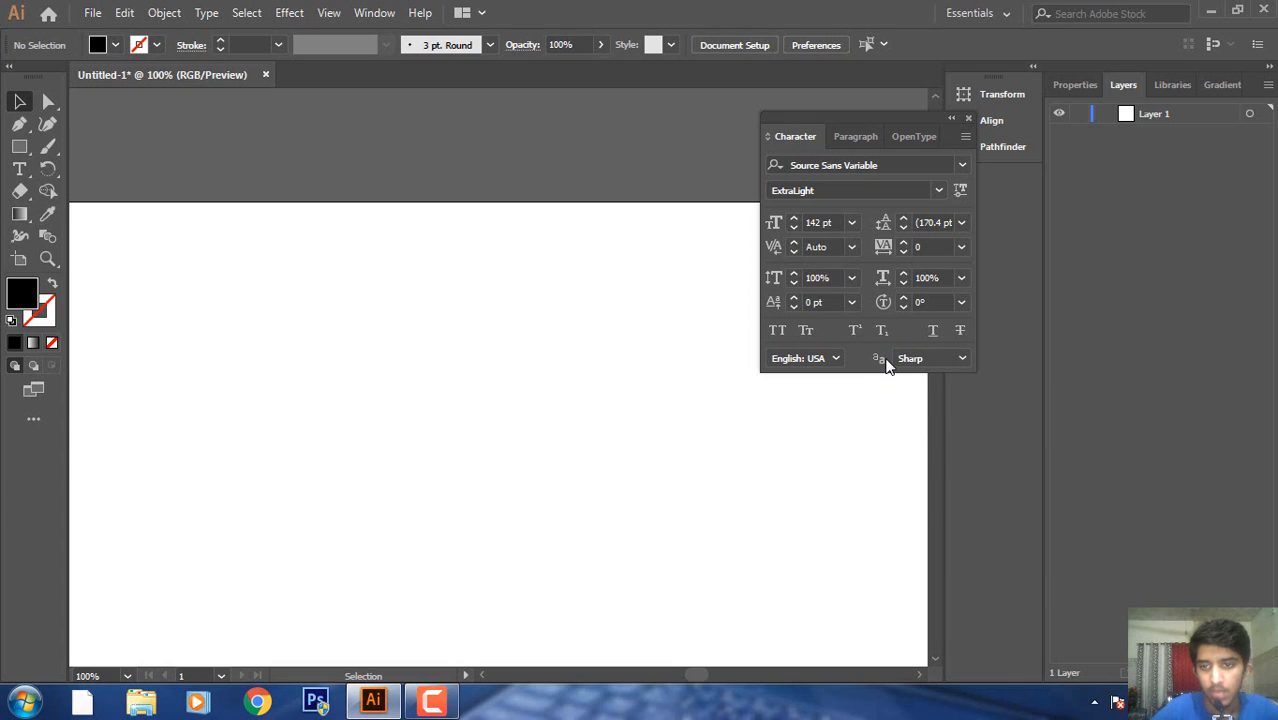
pyautogui.click(852, 134)
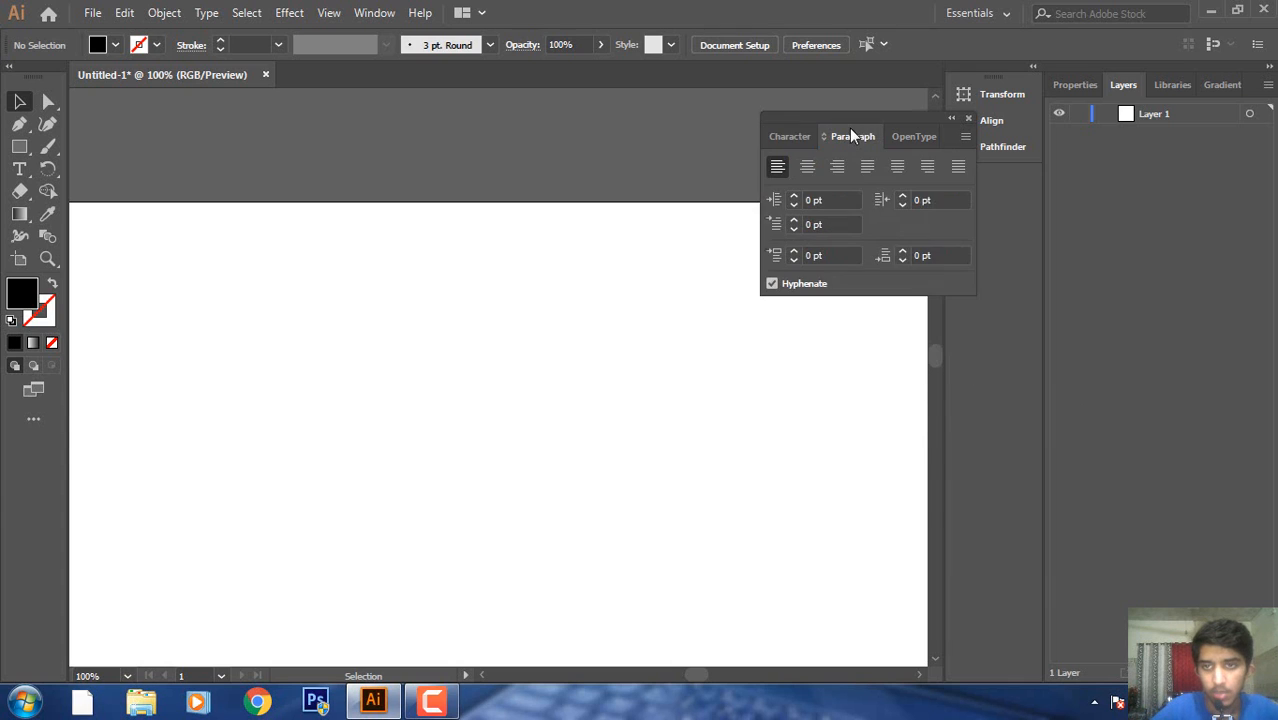
pyautogui.click(793, 136)
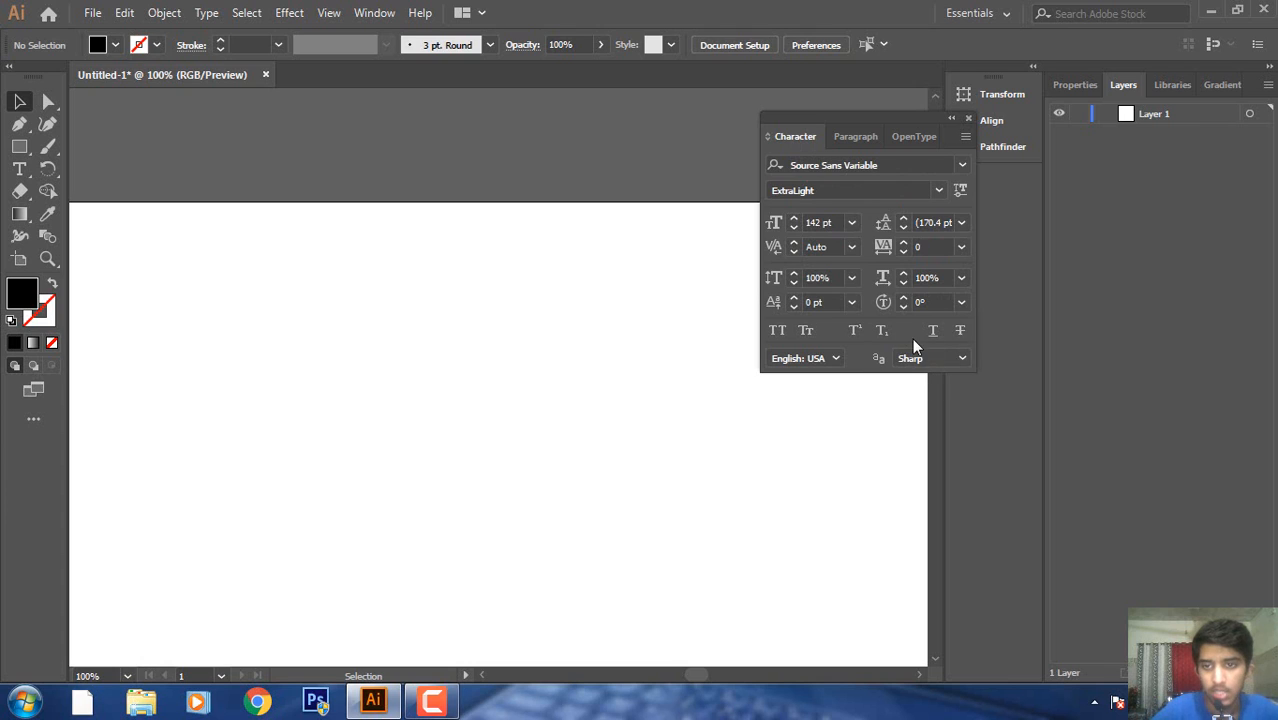
pyautogui.click(924, 359)
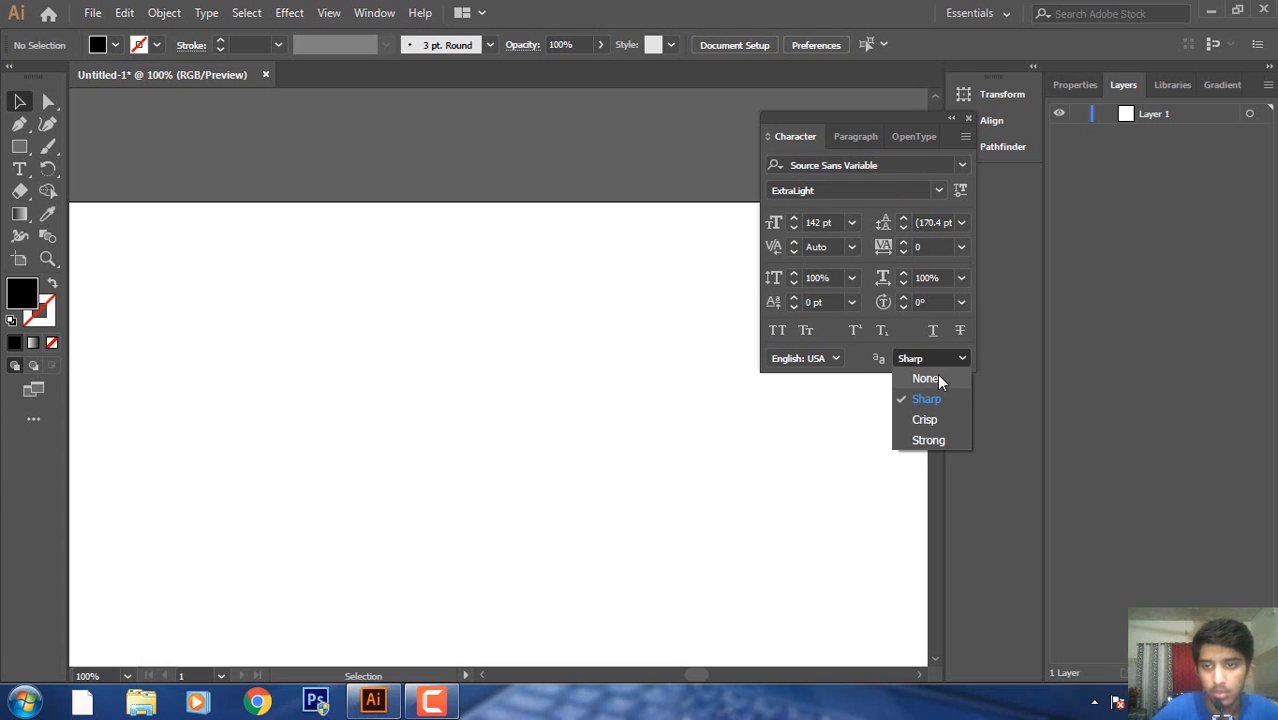
pyautogui.click(876, 359)
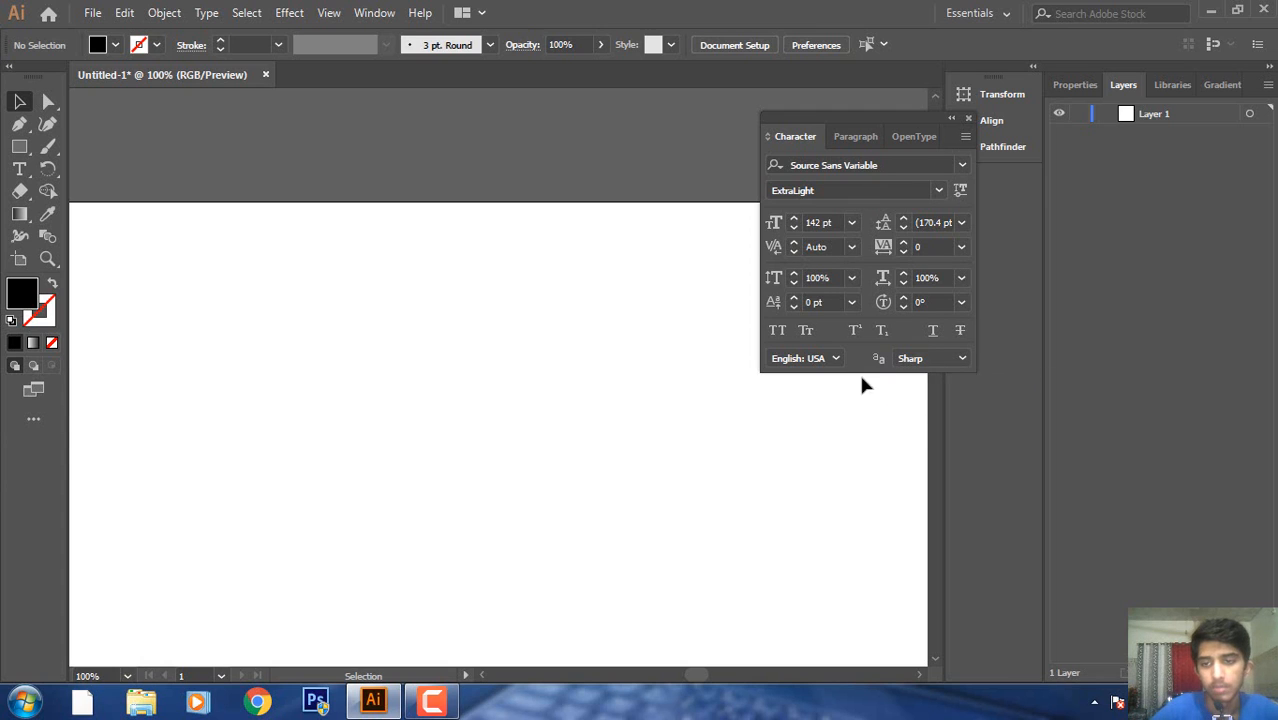
# Look over the paragraph alignment and indent options and go back to the character formatting options.
pyautogui.click(838, 140)
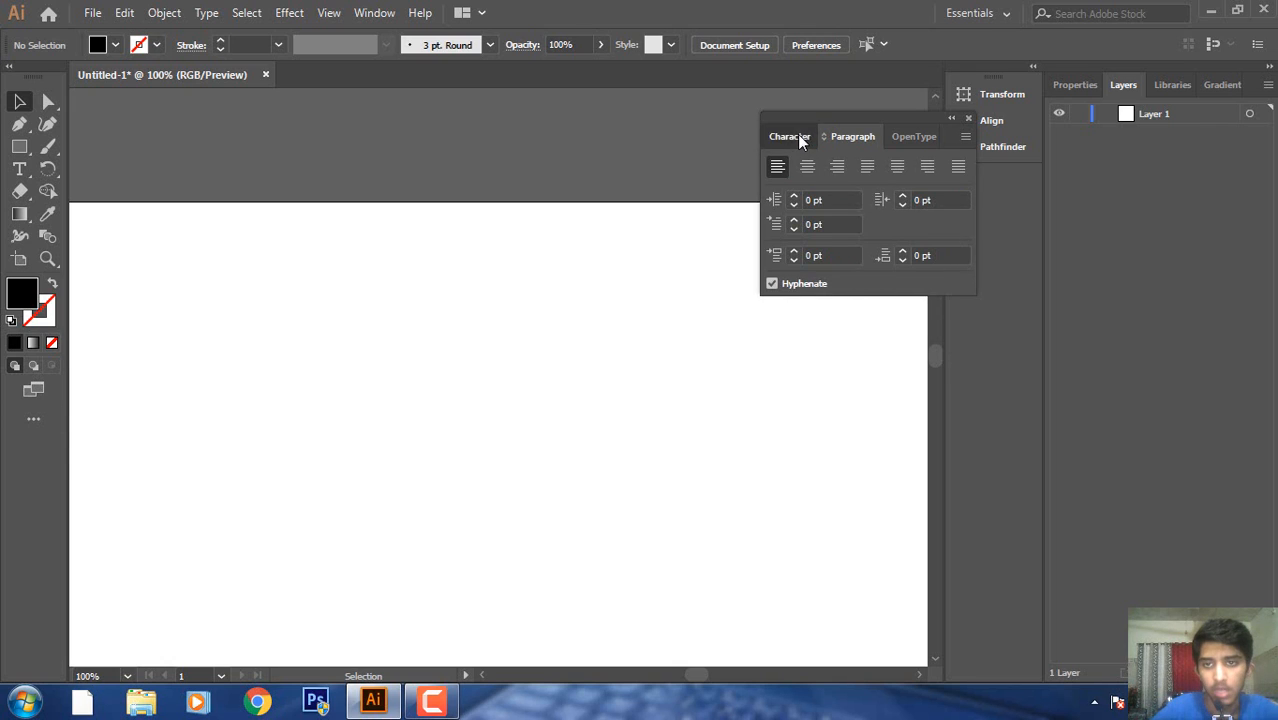
pyautogui.click(799, 137)
pyautogui.click(840, 136)
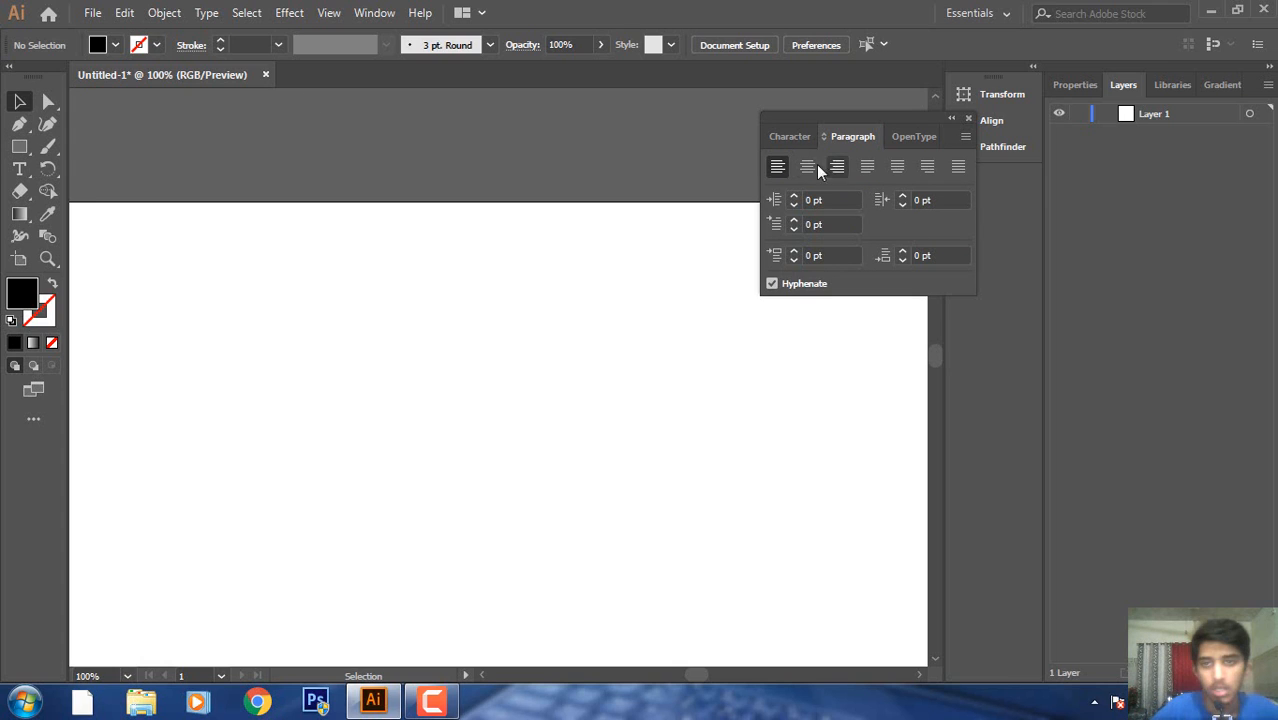
pyautogui.click(797, 140)
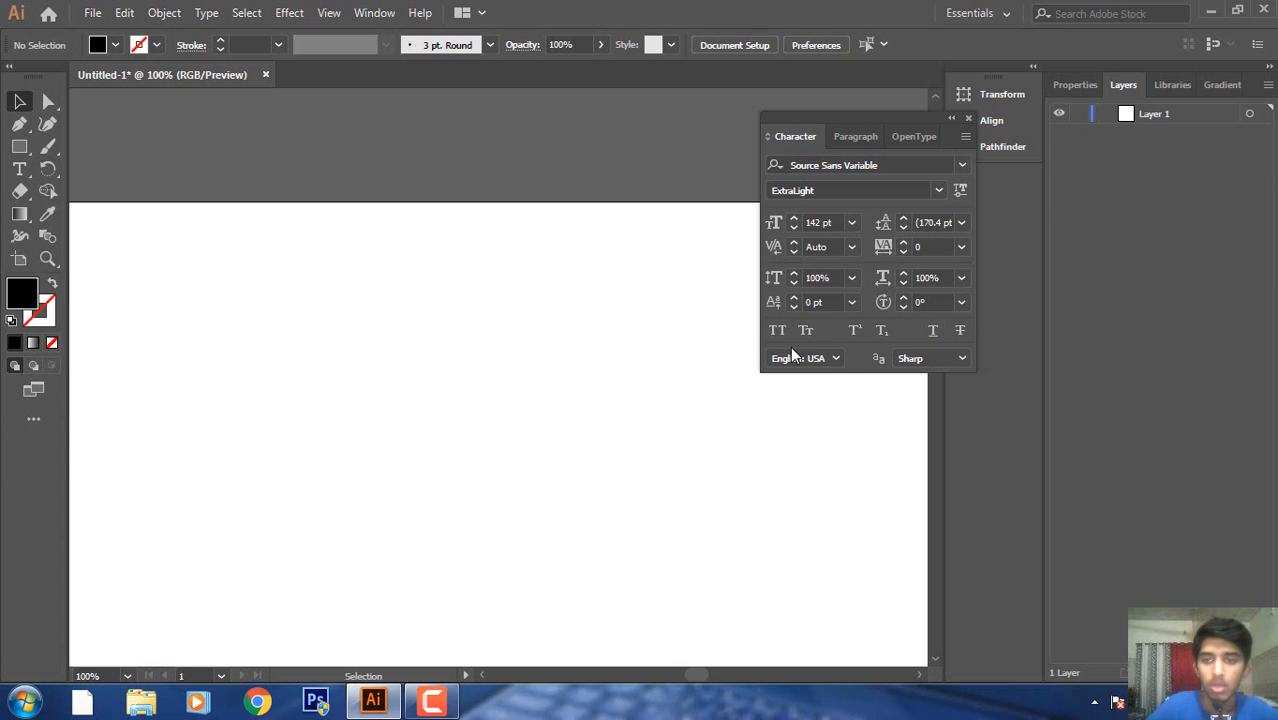
# Hide the additional character formatting options and show them again.
pyautogui.click(965, 137)
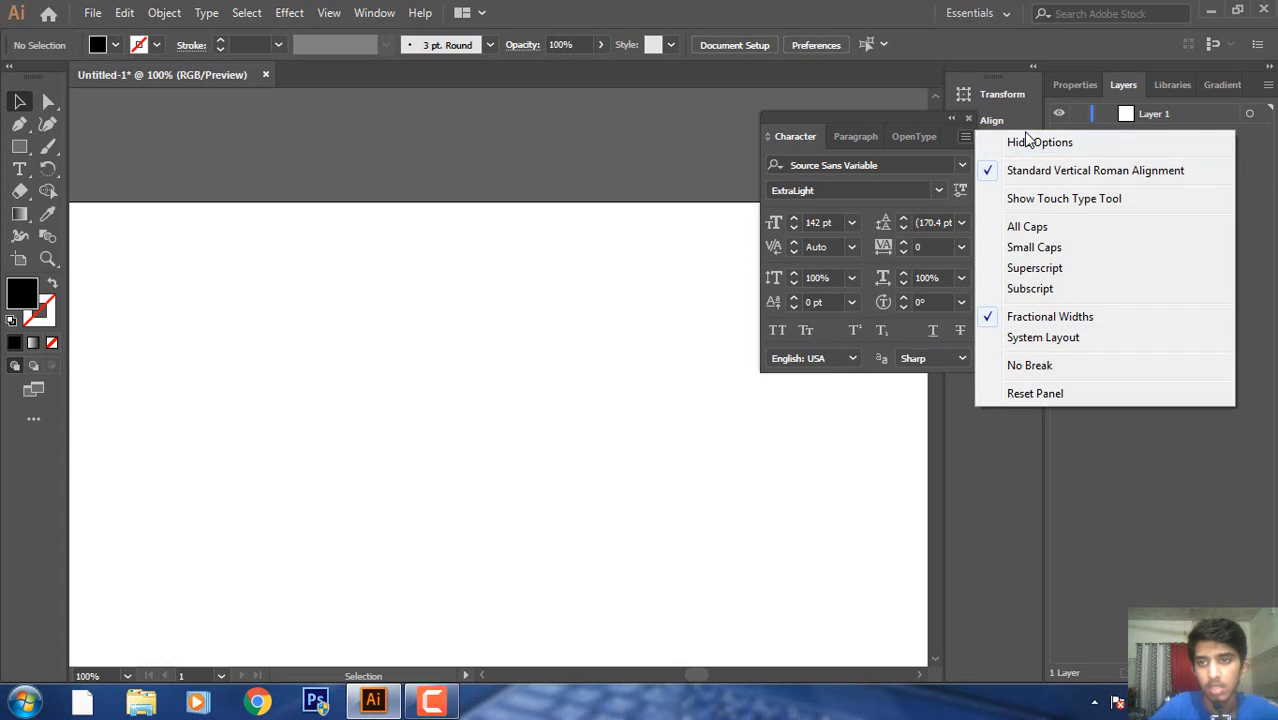
pyautogui.click(1000, 145)
pyautogui.click(965, 137)
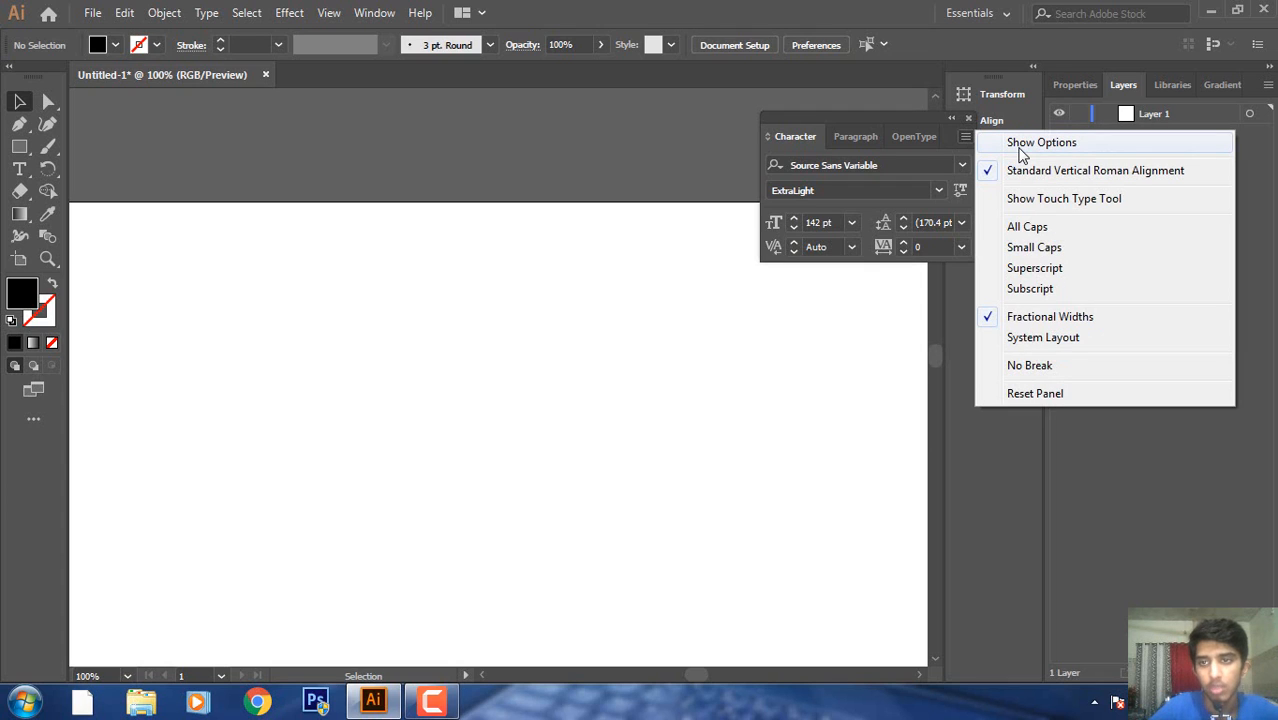
pyautogui.click(1020, 146)
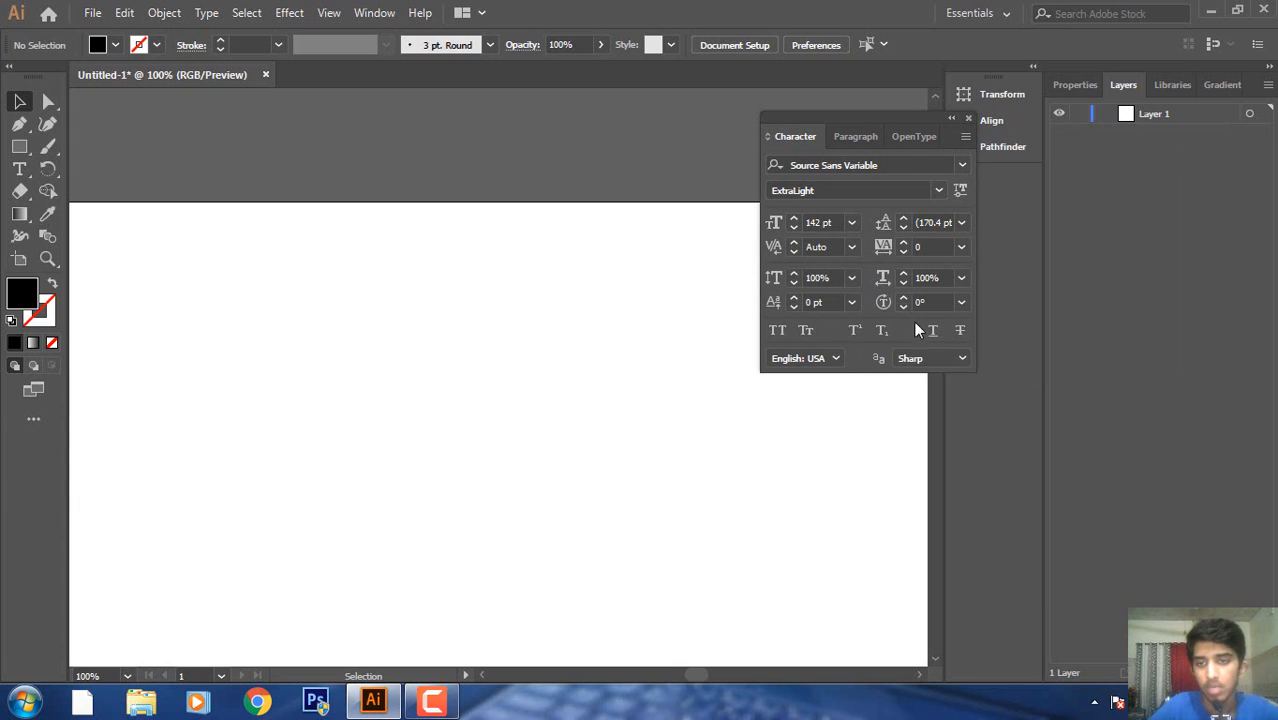
# Toggle the additional character options off and on once more and move the Character panel further over the artboard.
pyautogui.click(963, 139)
pyautogui.click(1015, 146)
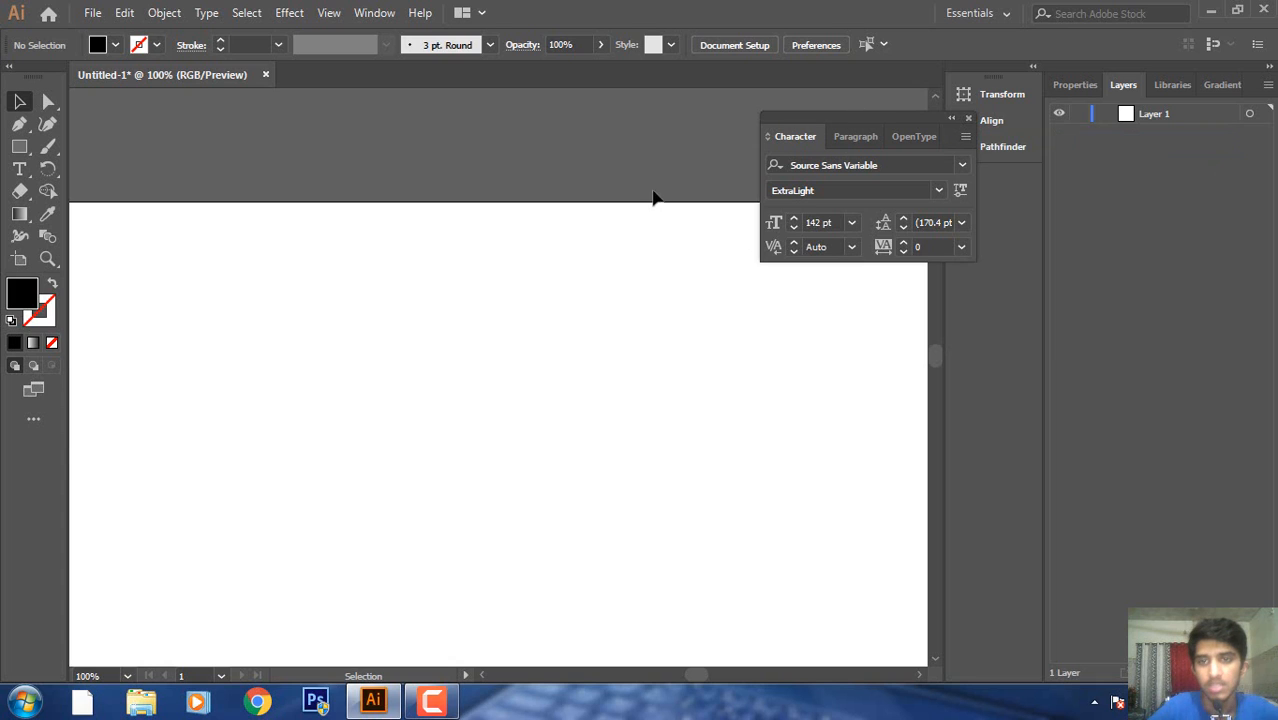
pyautogui.moveTo(836, 117); pyautogui.dragTo(738, 153)
pyautogui.click(867, 176)
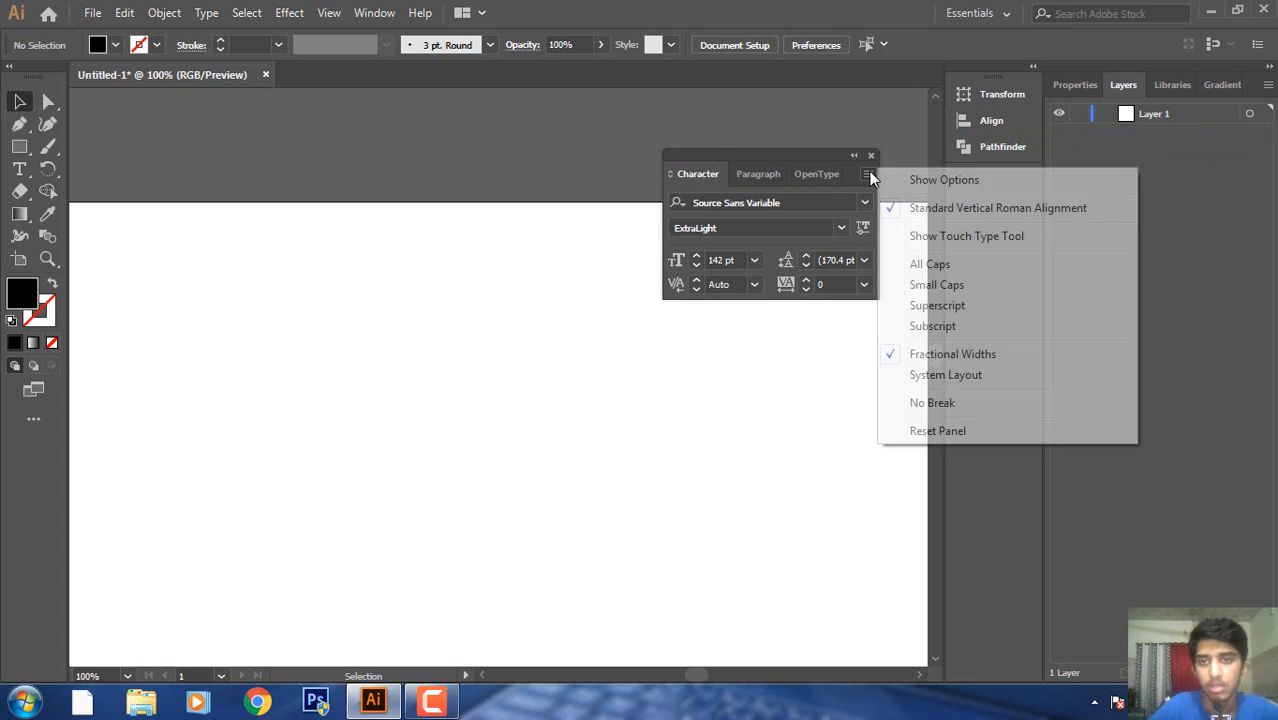
pyautogui.click(914, 181)
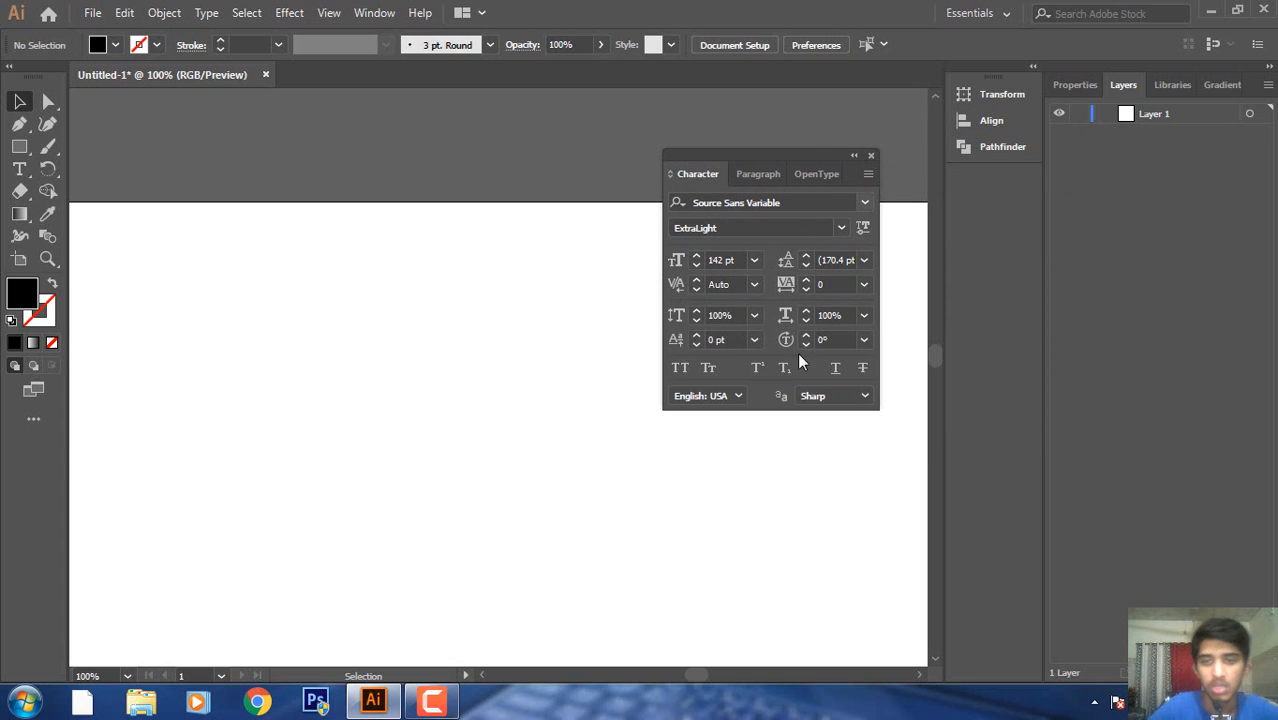
pyautogui.moveTo(760, 156); pyautogui.dragTo(833, 158)
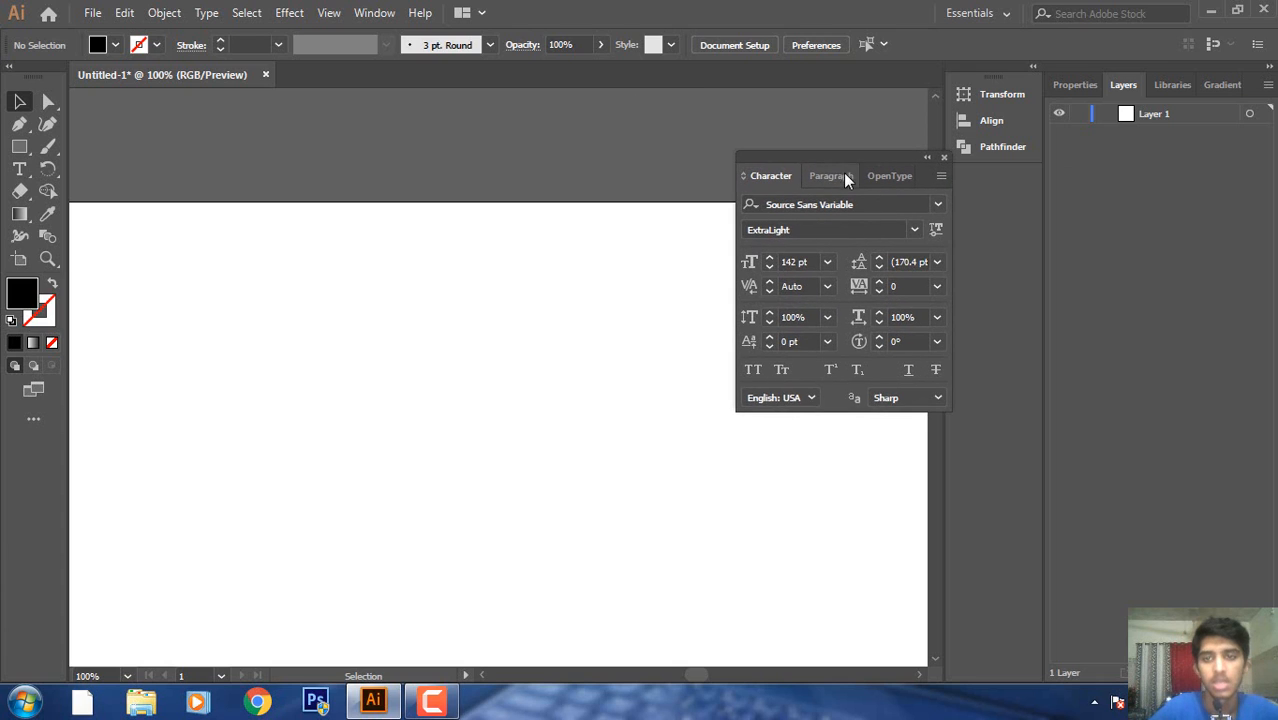
# Draw a large Lorem ipsum area text block with the Type tool across the artboard and select it as an object.
pyautogui.click(838, 176)
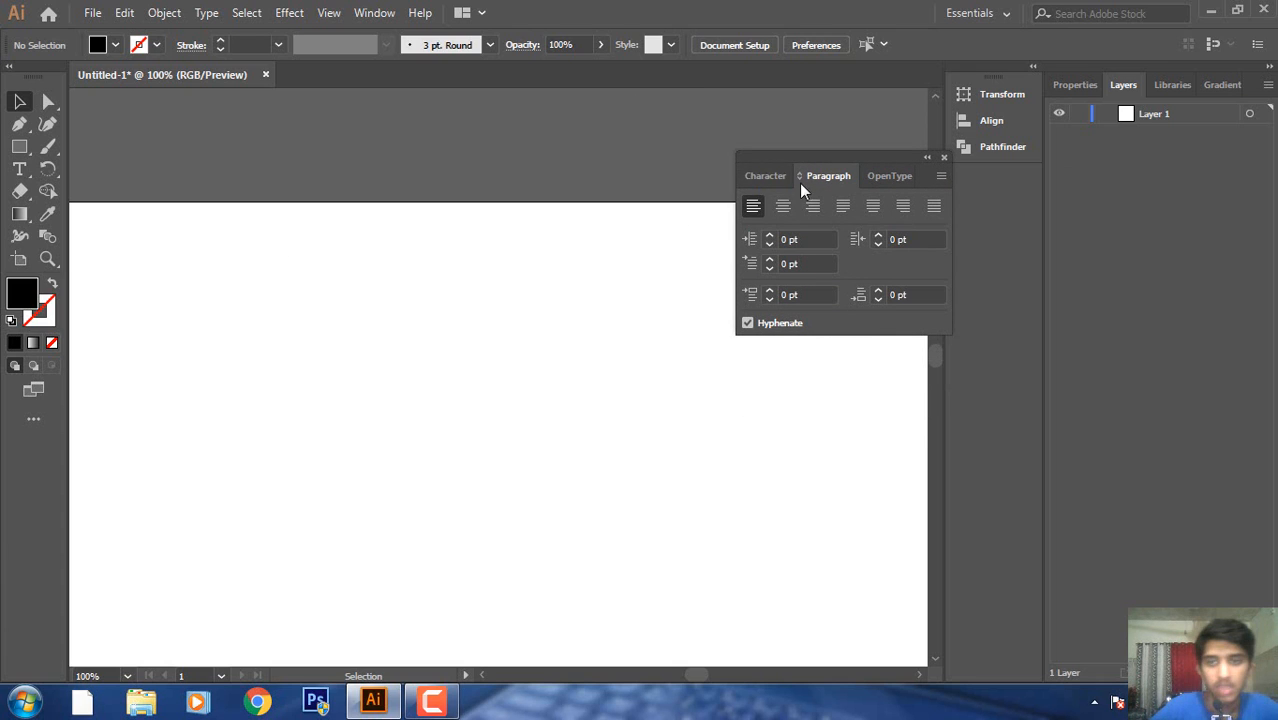
pyautogui.click(19, 169)
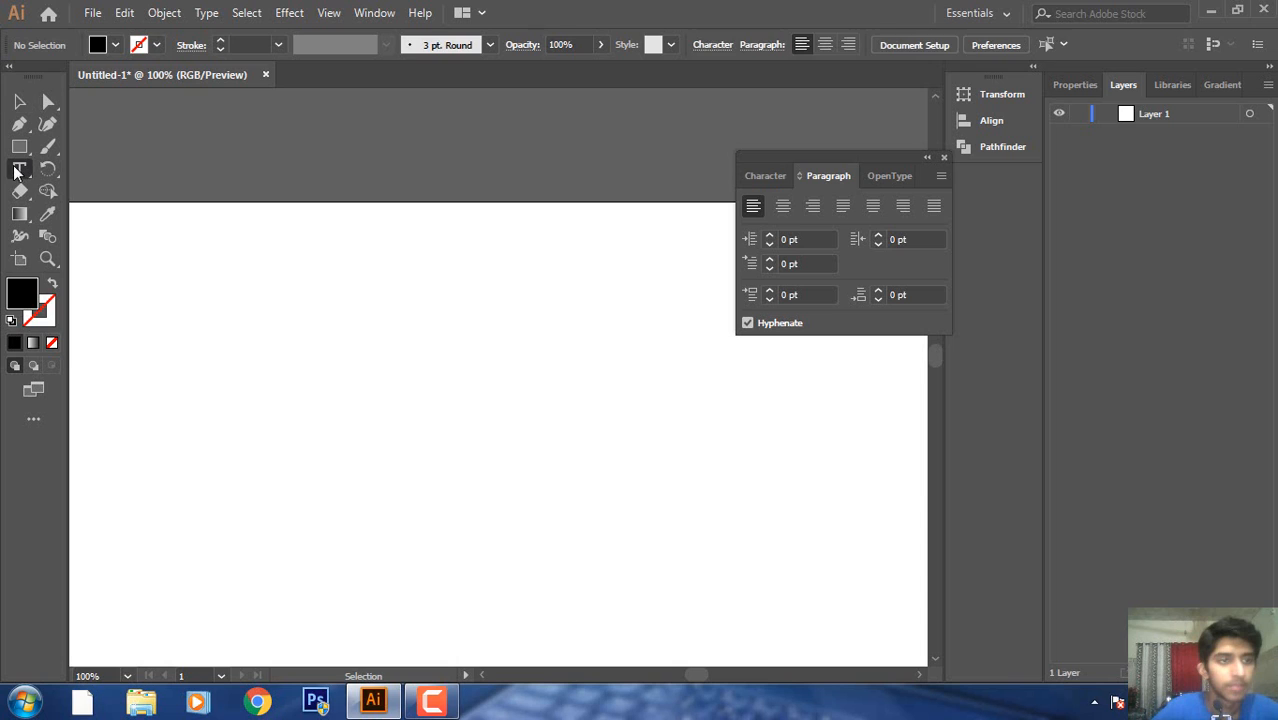
pyautogui.hotkey('ctrl', '-')
pyautogui.hotkey('ctrl', '-')
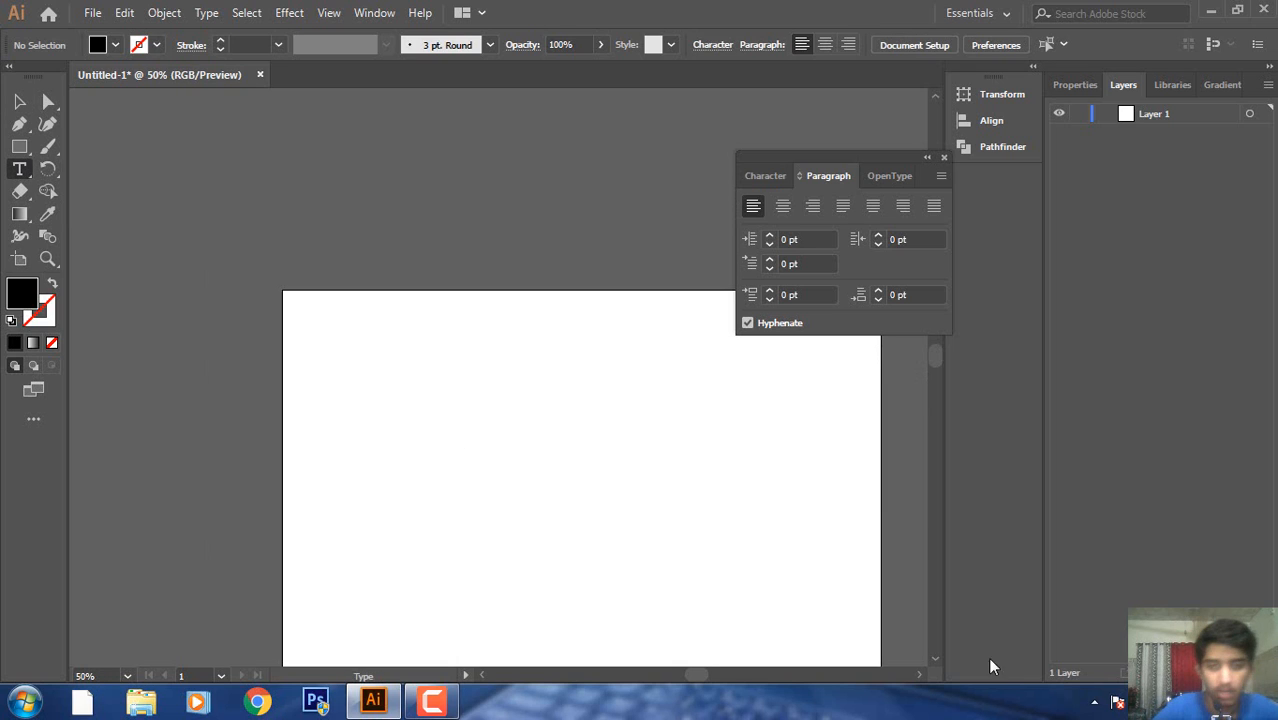
pyautogui.scroll(-3, 939, 661)
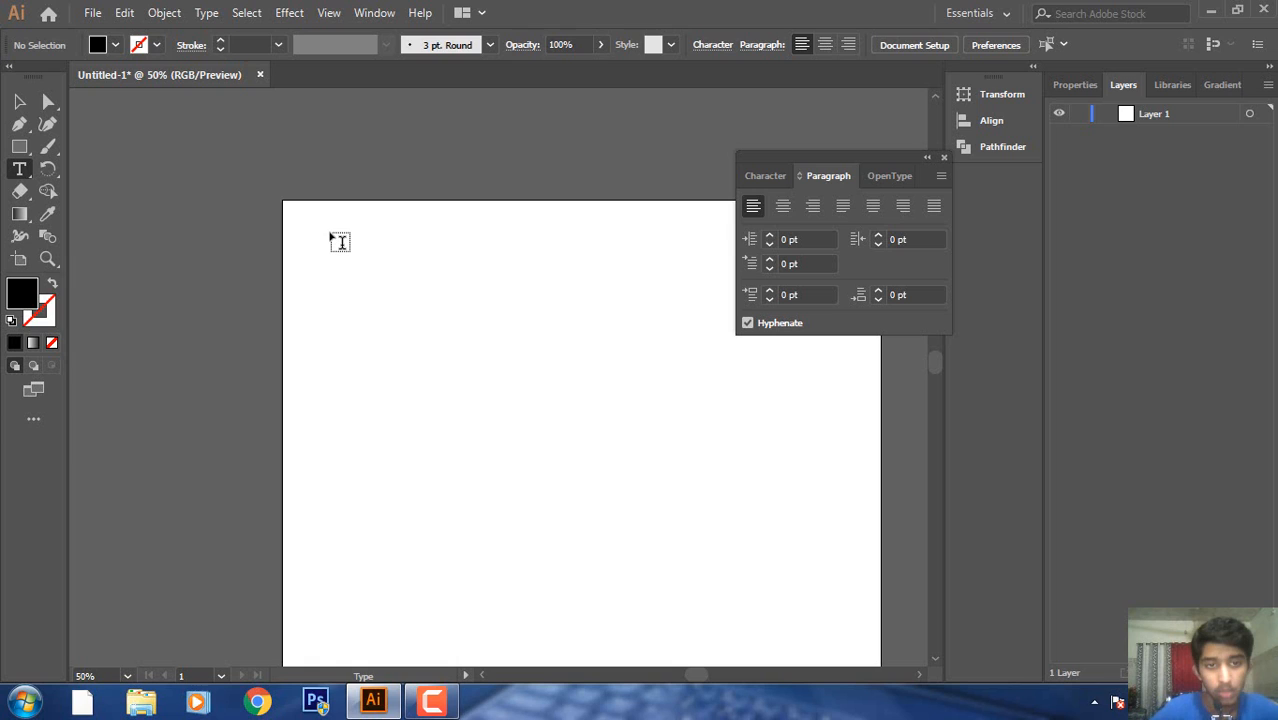
pyautogui.moveTo(332, 234); pyautogui.dragTo(536, 633)
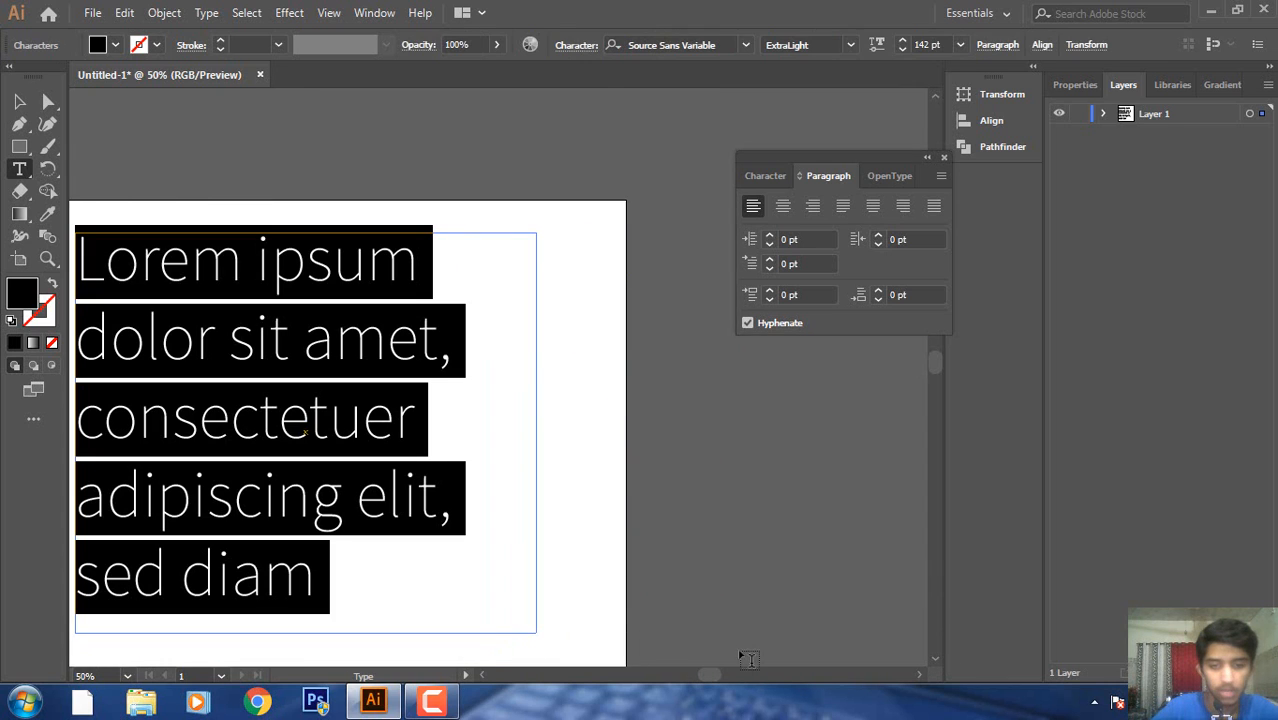
pyautogui.click(481, 675)
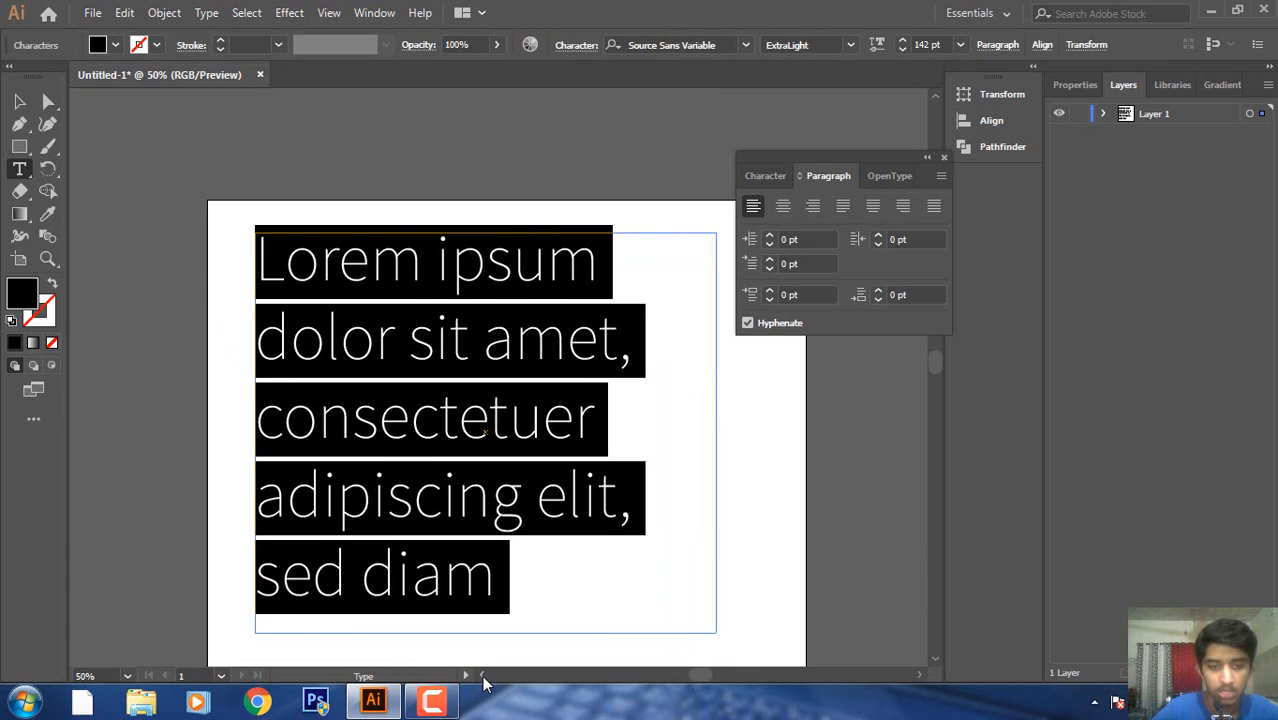
pyautogui.click(934, 658)
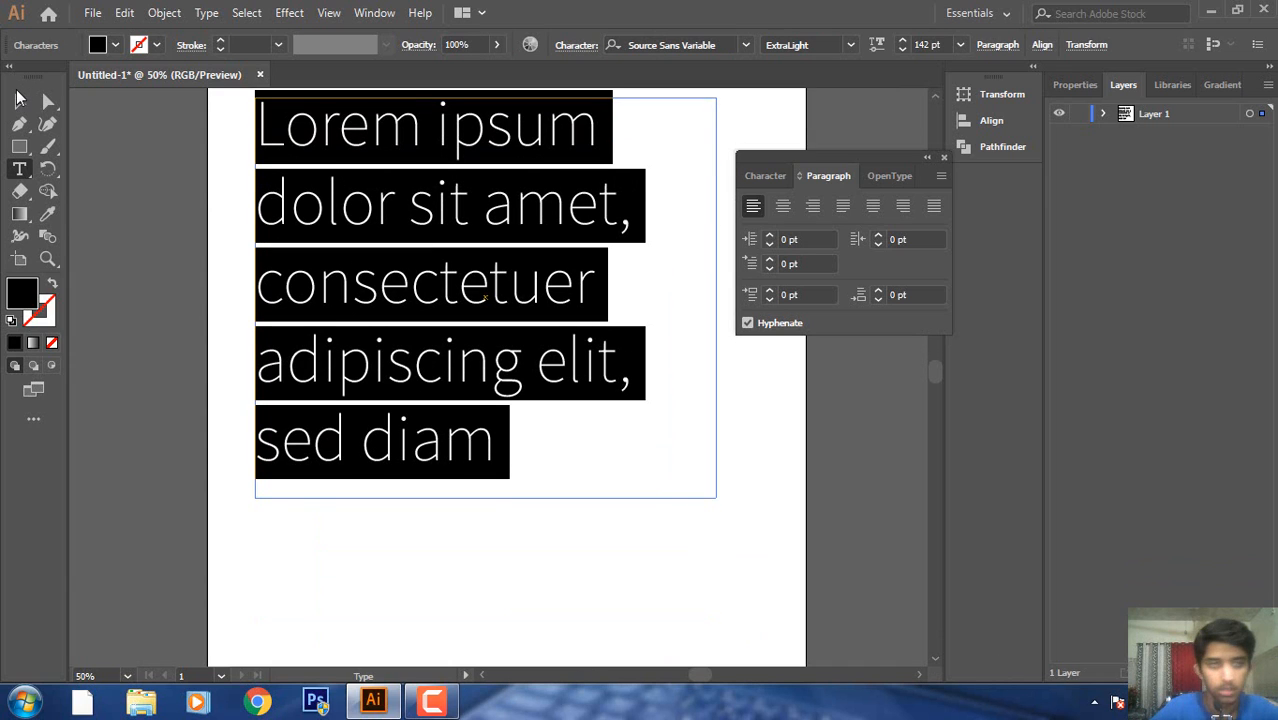
pyautogui.click(18, 99)
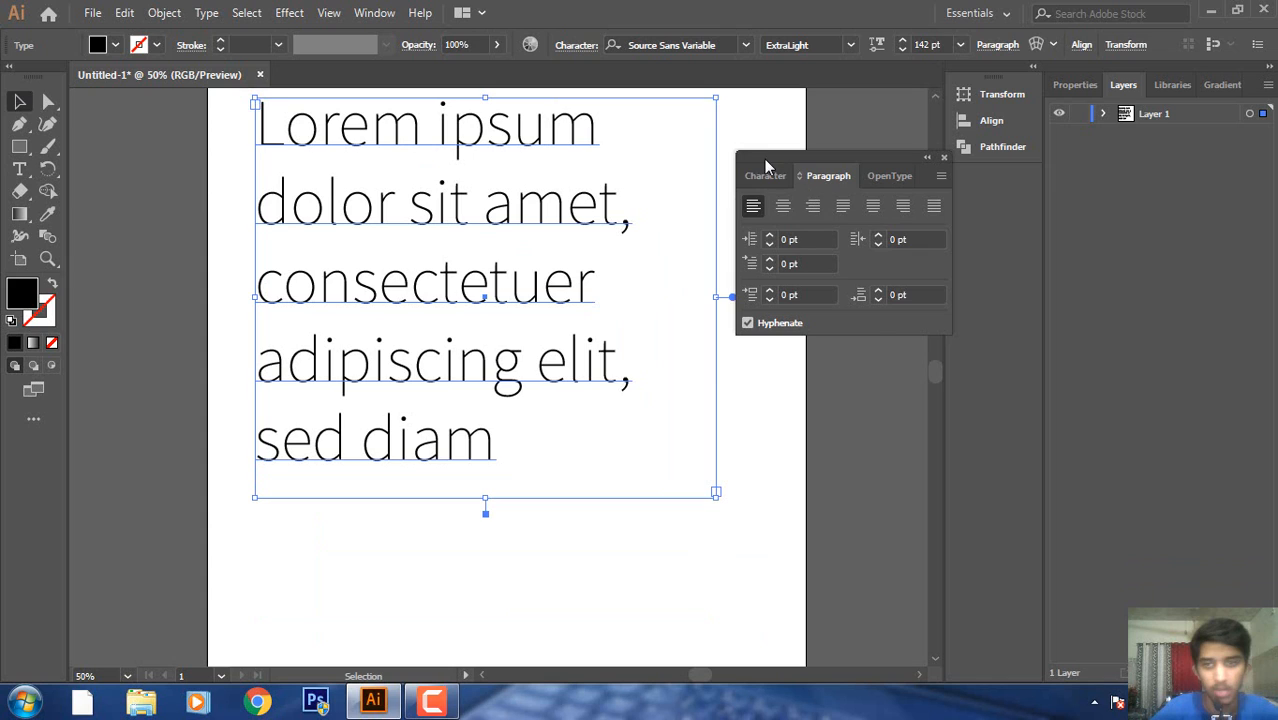
# Set the Lorem ipsum text's font size to 12 pt and delete the text block from the artboard.
pyautogui.click(764, 175)
pyautogui.click(827, 262)
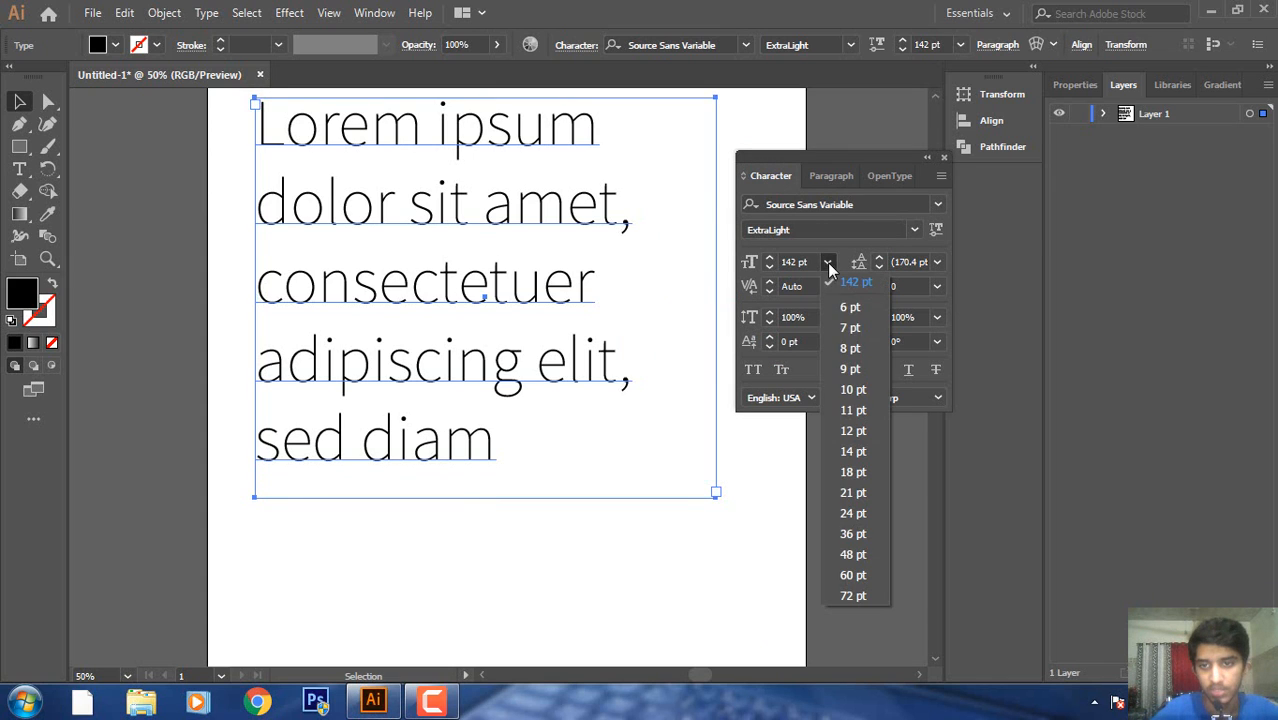
pyautogui.click(852, 439)
pyautogui.click(439, 287)
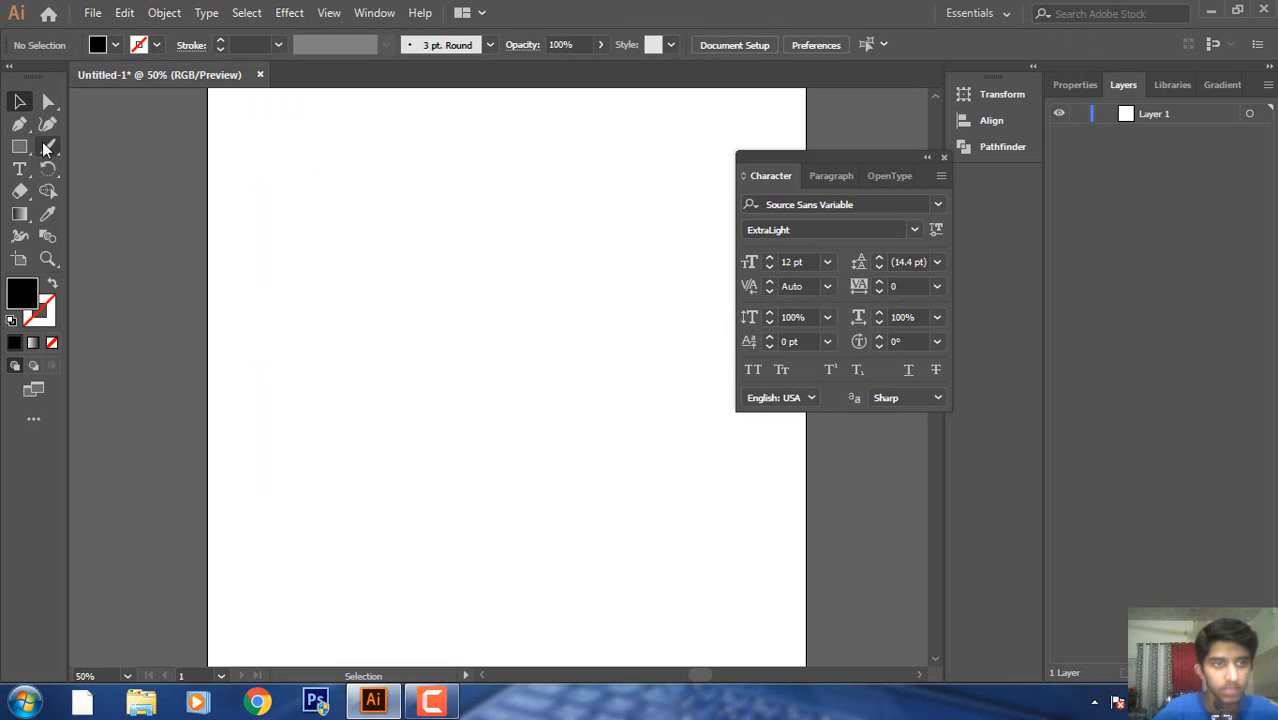
# Draw a new area text block filled with 12 pt Lorem ipsum across most of the artboard and select it as an object.
pyautogui.click(19, 169)
pyautogui.moveTo(261, 128); pyautogui.dragTo(738, 624)
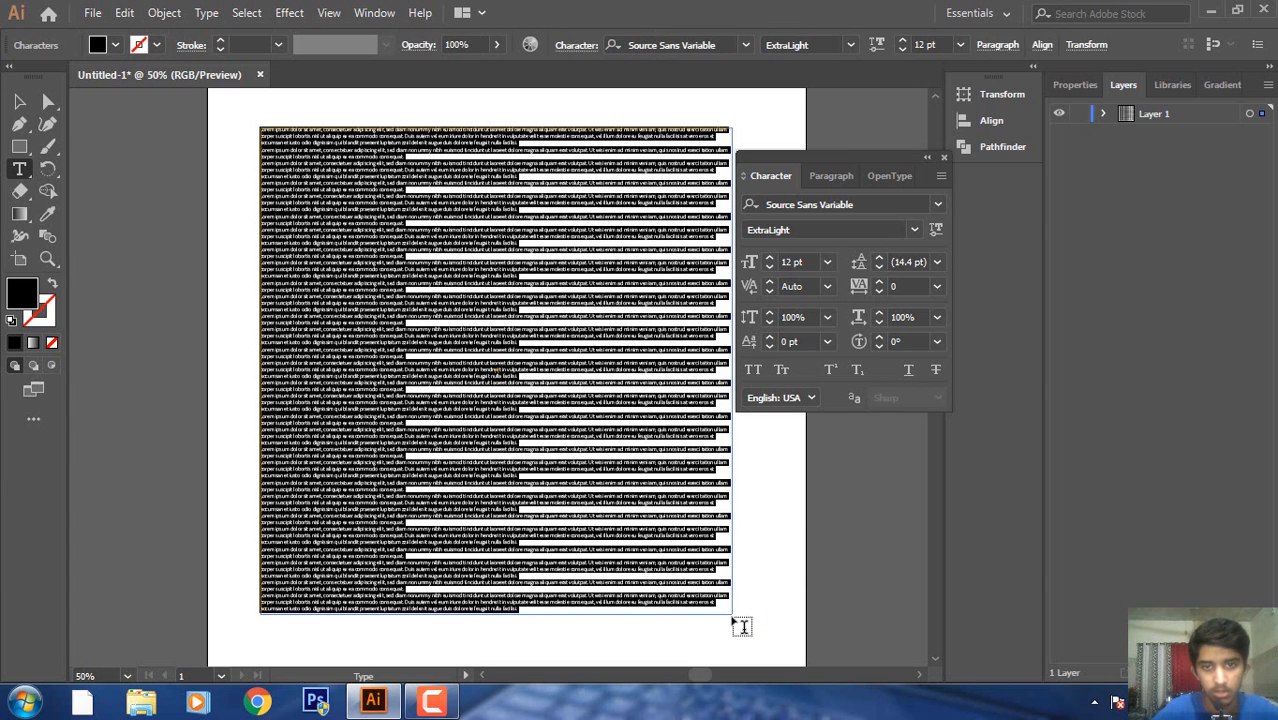
pyautogui.click(19, 101)
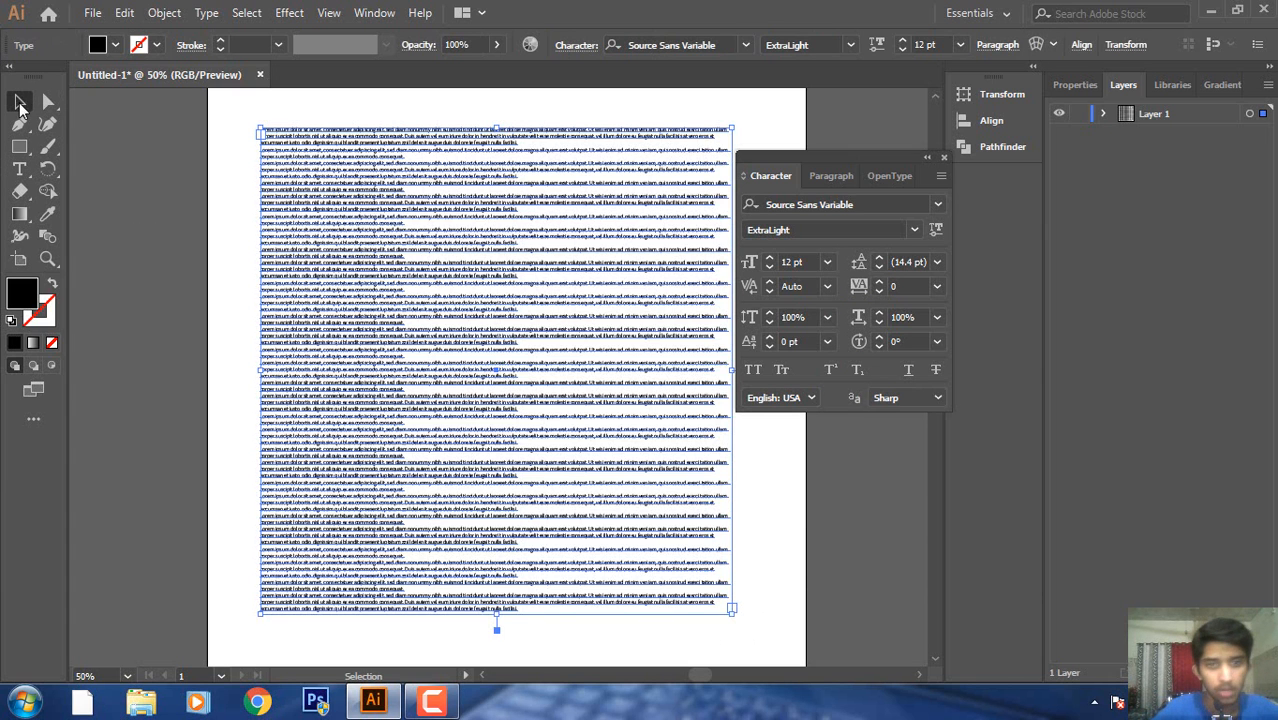
pyautogui.hotkey('ctrl', '1')
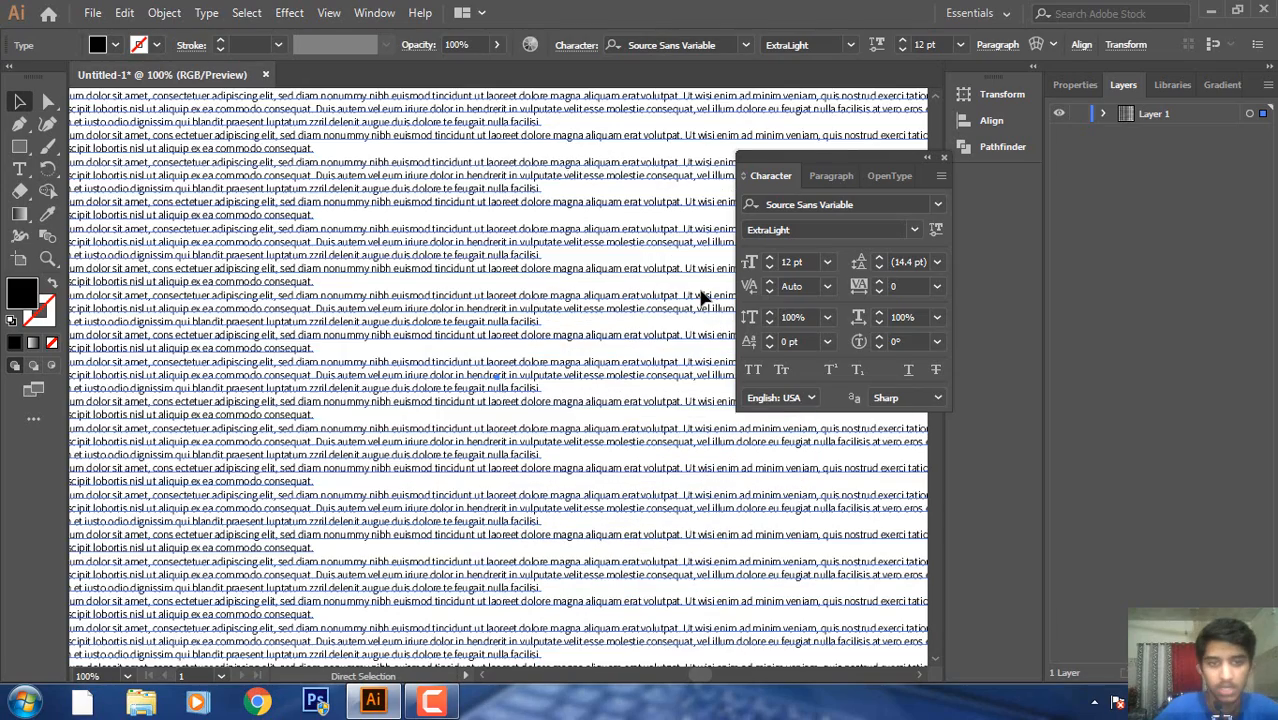
pyautogui.hotkey('ctrl', '-')
pyautogui.hotkey('ctrl', '-')
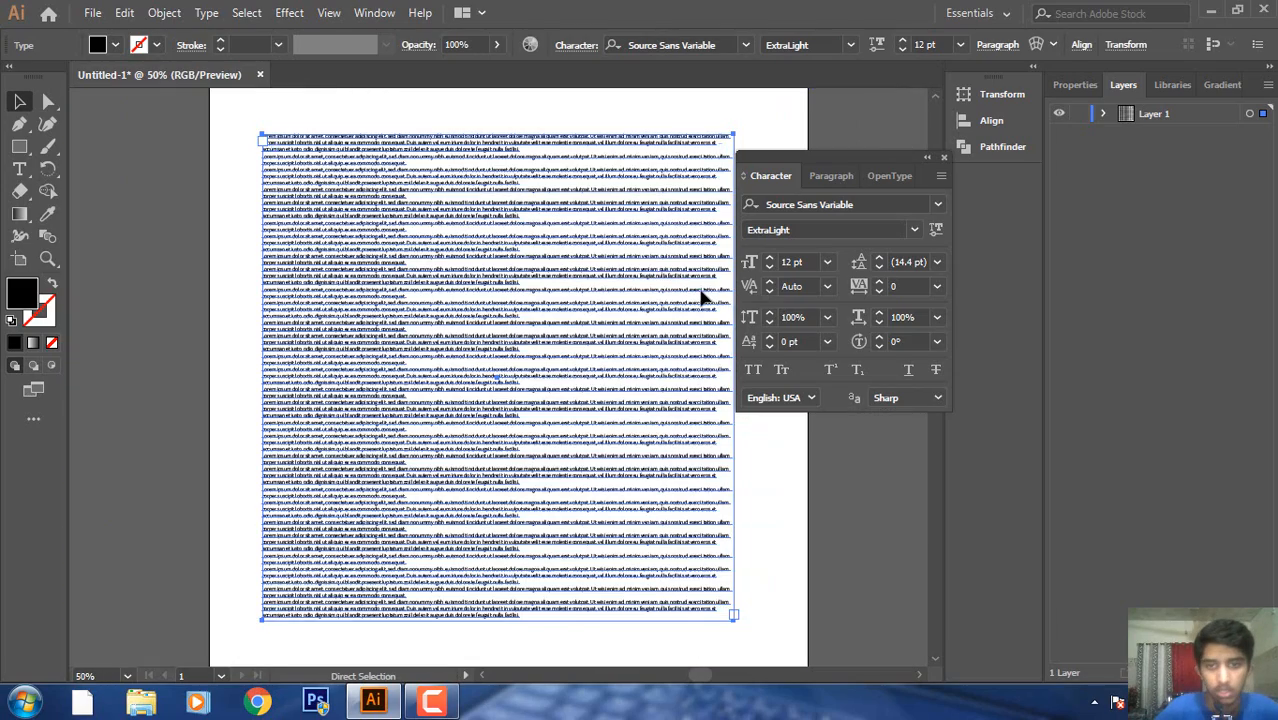
pyautogui.hotkey('ctrl', '+')
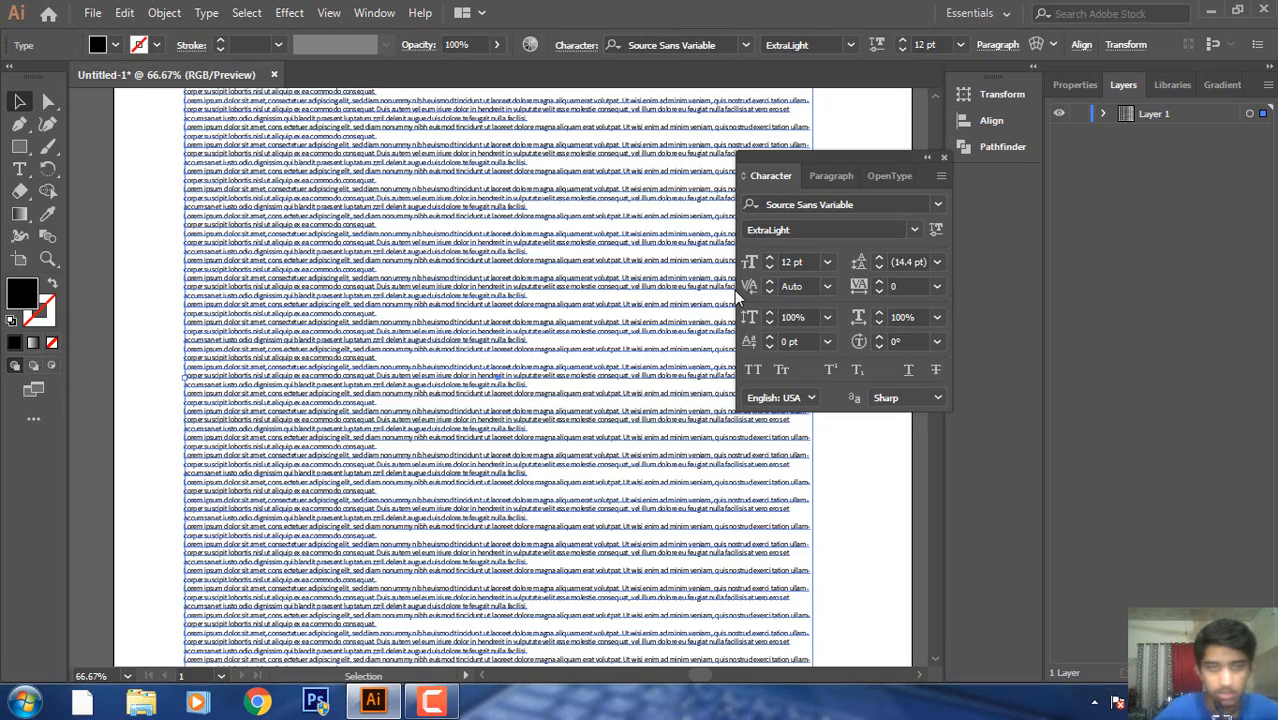
# Try a 6 pt font size on the Lorem ipsum text block and undo the change.
pyautogui.click(827, 262)
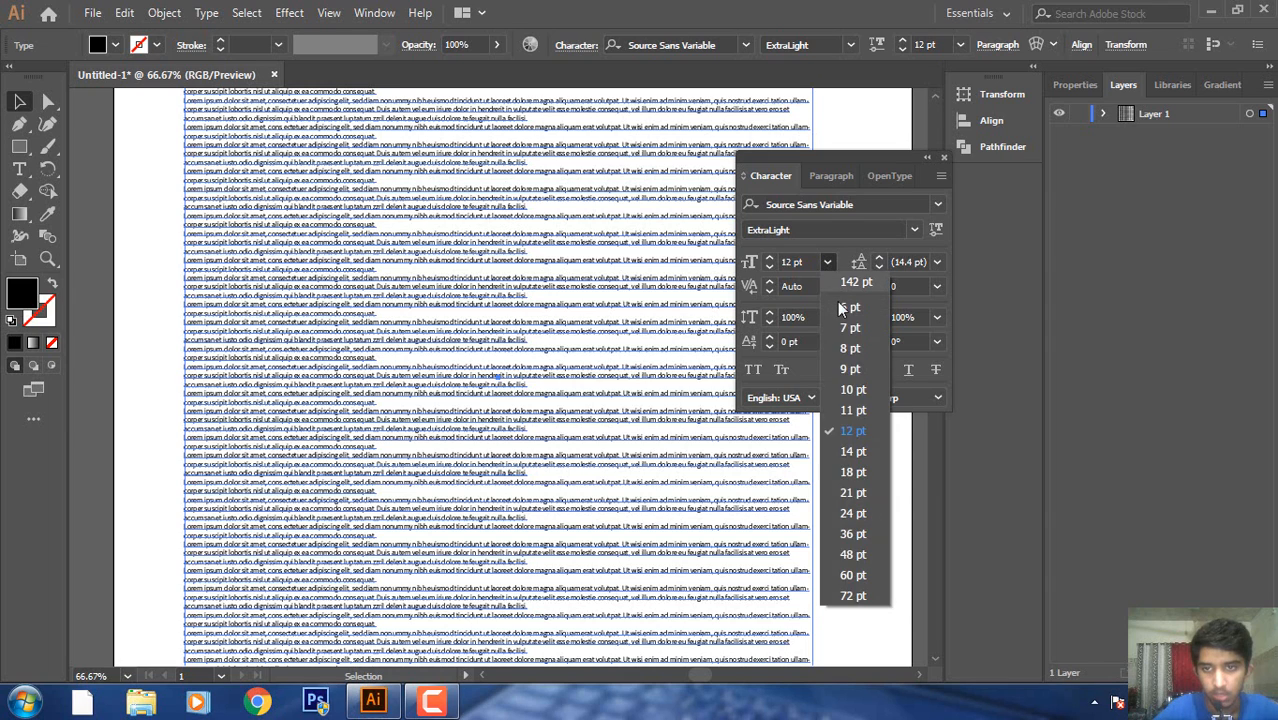
pyautogui.press('Escape')
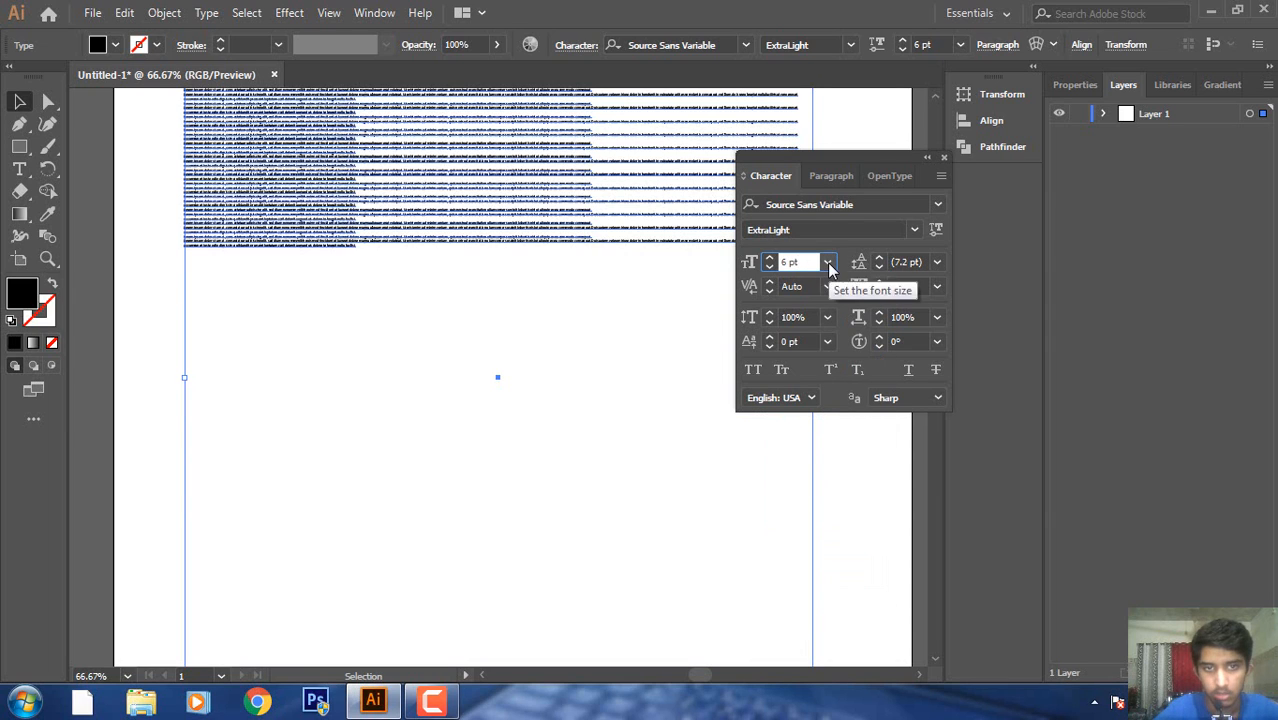
pyautogui.click(829, 267)
pyautogui.click(853, 478)
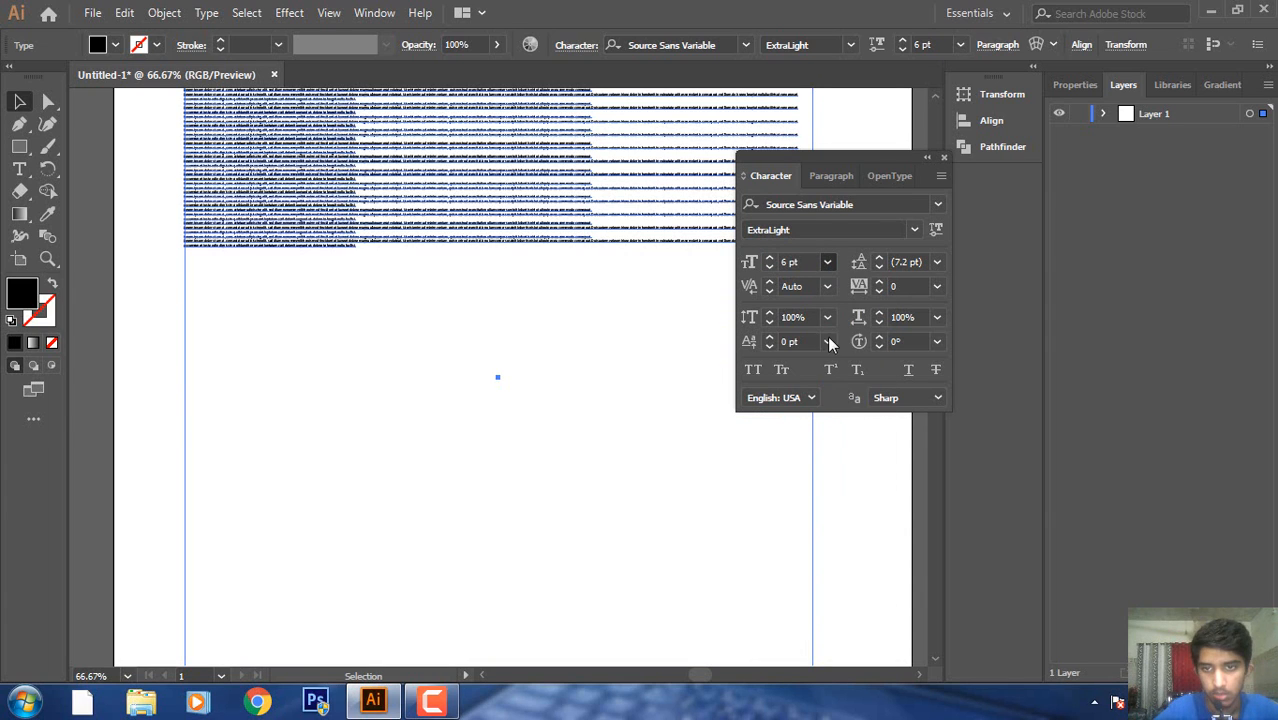
pyautogui.hotkey('ctrl', 'z')
pyautogui.click(828, 265)
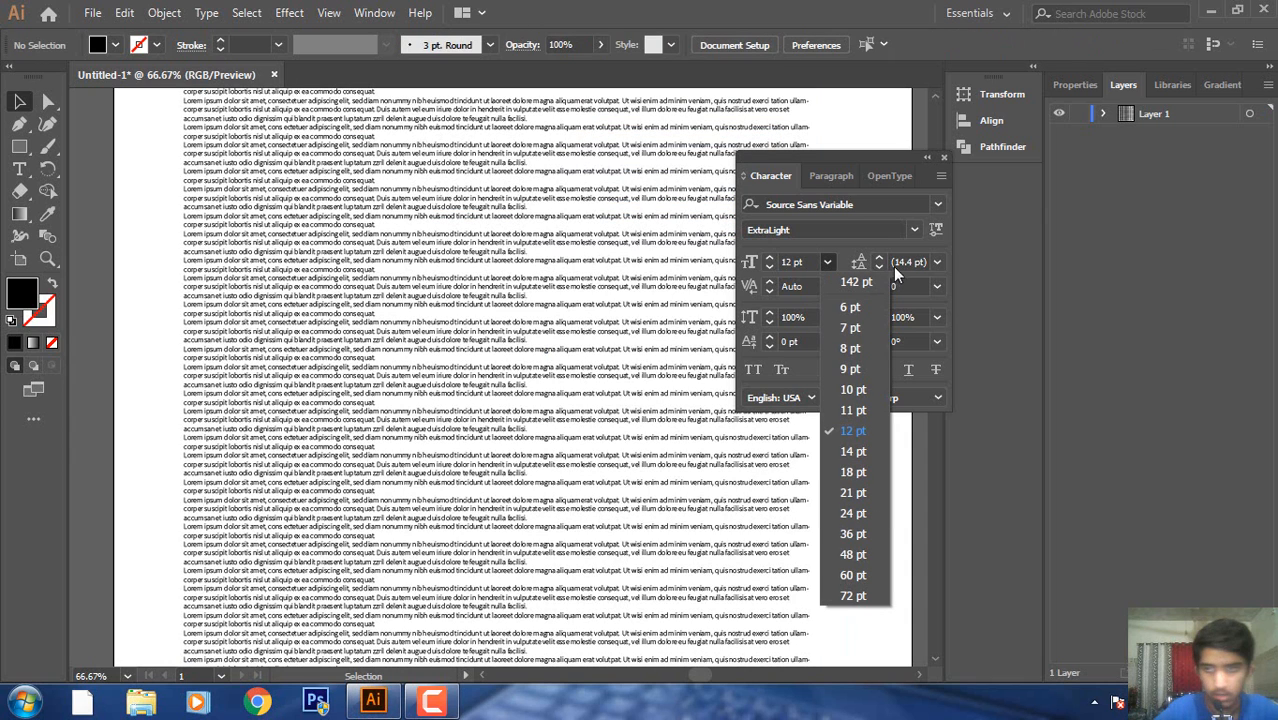
# Show the Paragraph options and select the large Lorem ipsum text block.
pyautogui.click(876, 179)
pyautogui.click(831, 176)
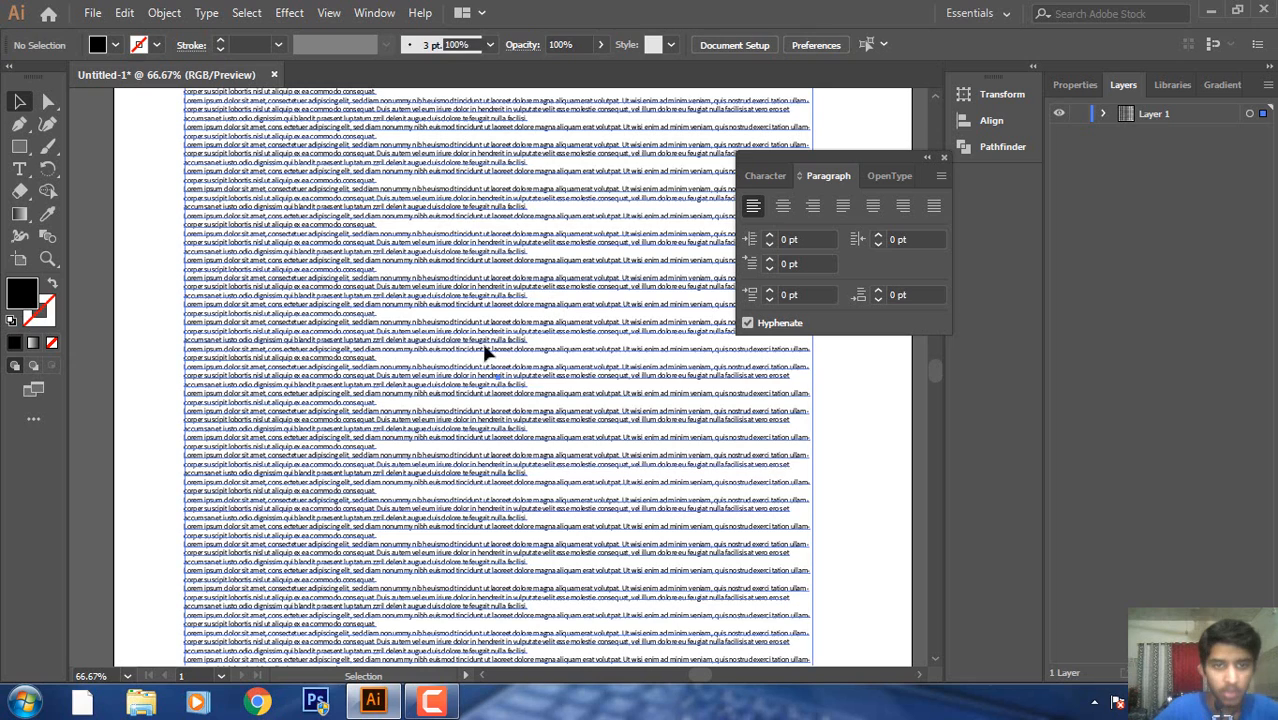
pyautogui.click(400, 262)
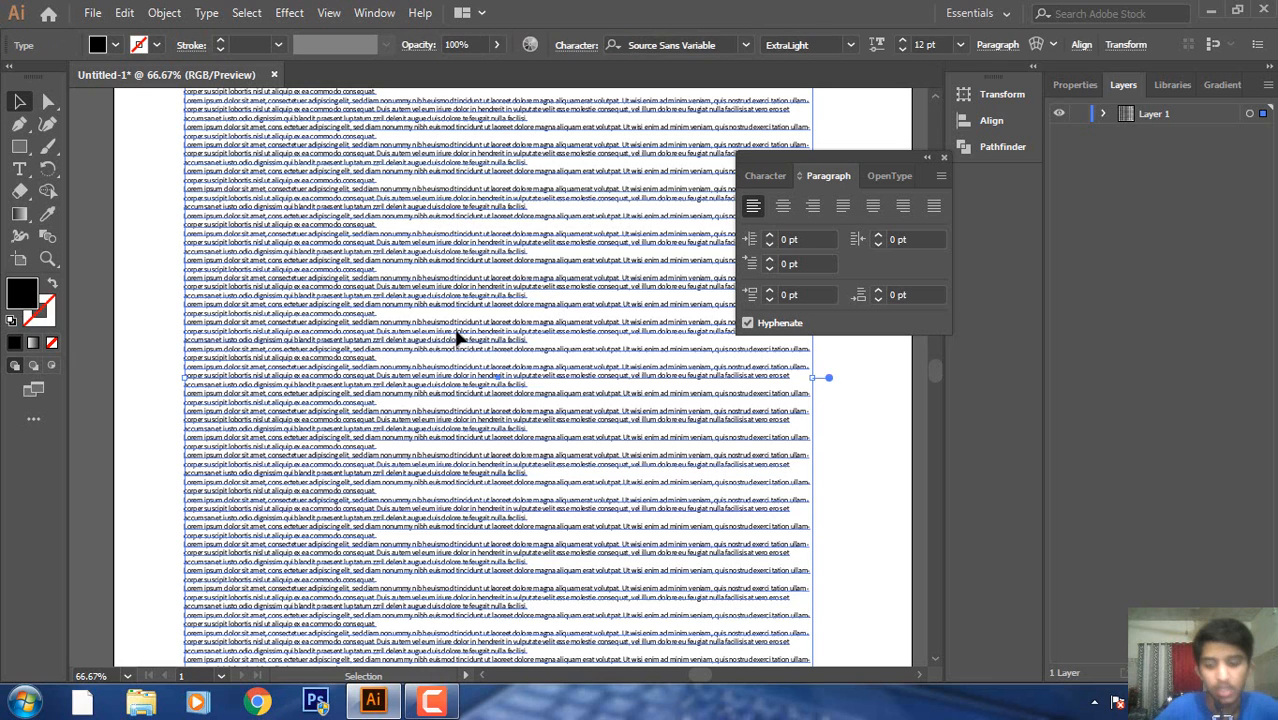
# Examine the Lorem ipsum text block from its first to its last line on the artboard.
pyautogui.click(936, 95)
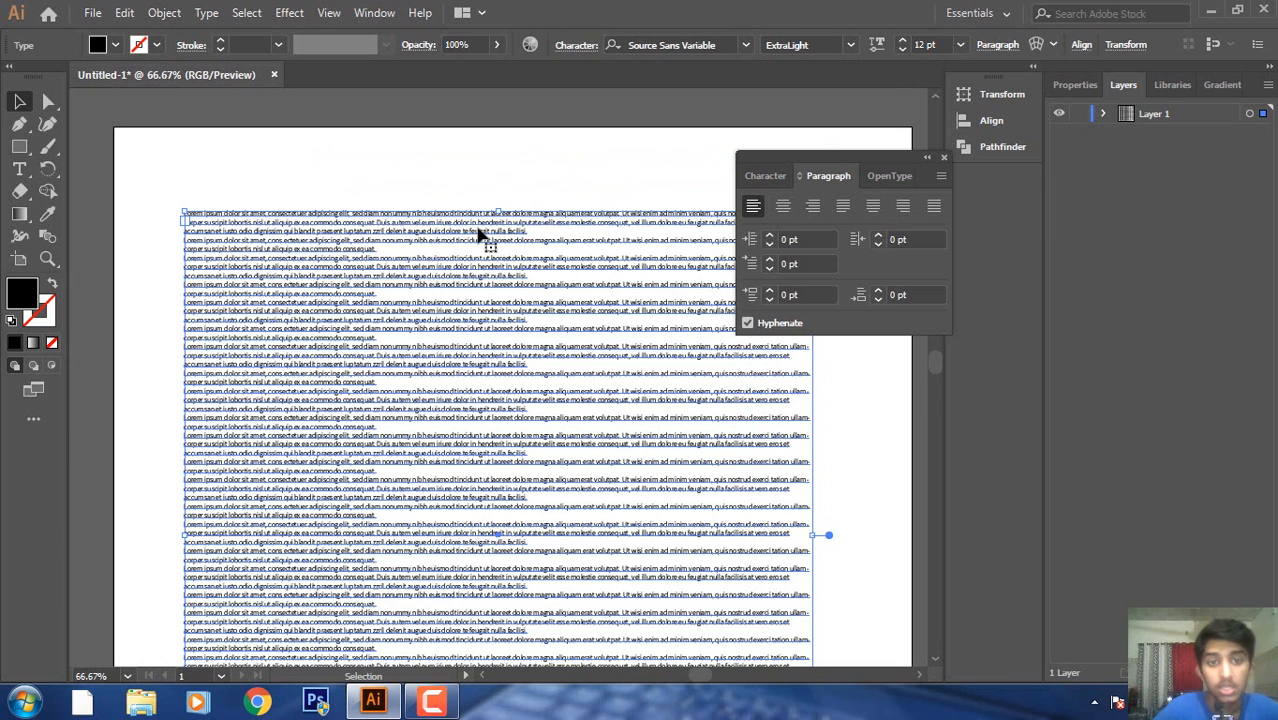
pyautogui.click(427, 196)
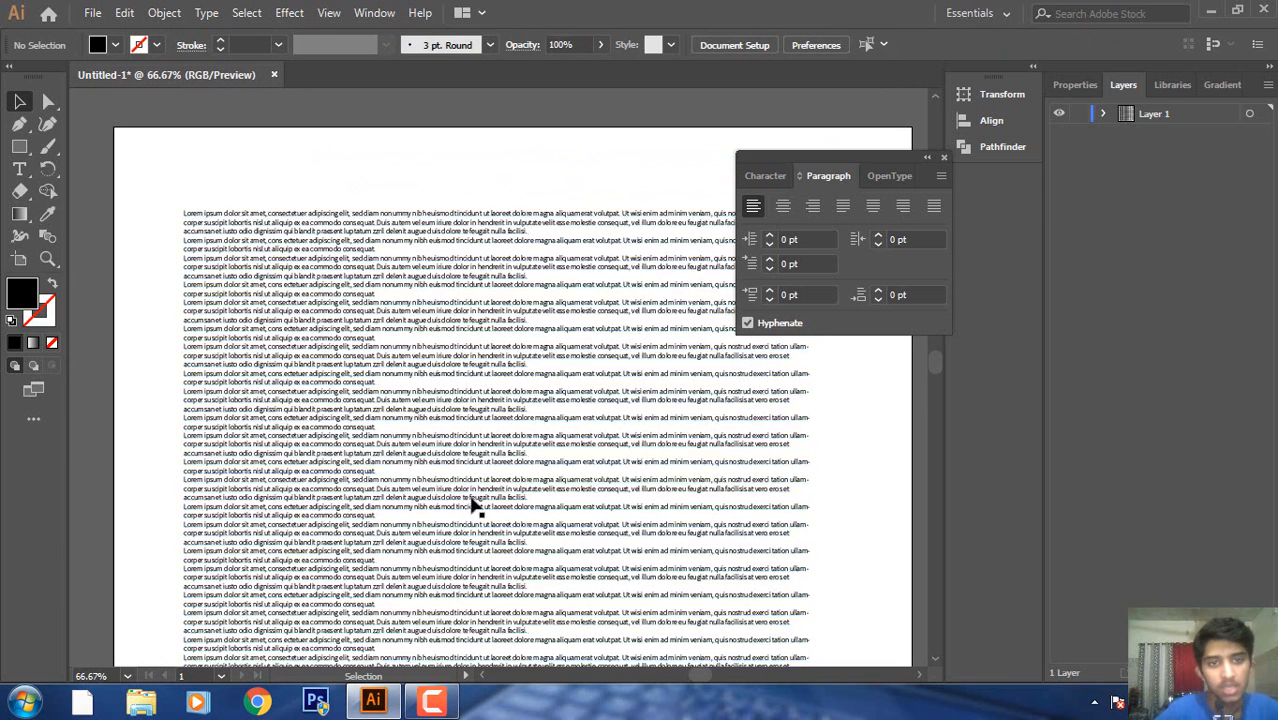
pyautogui.click(205, 250)
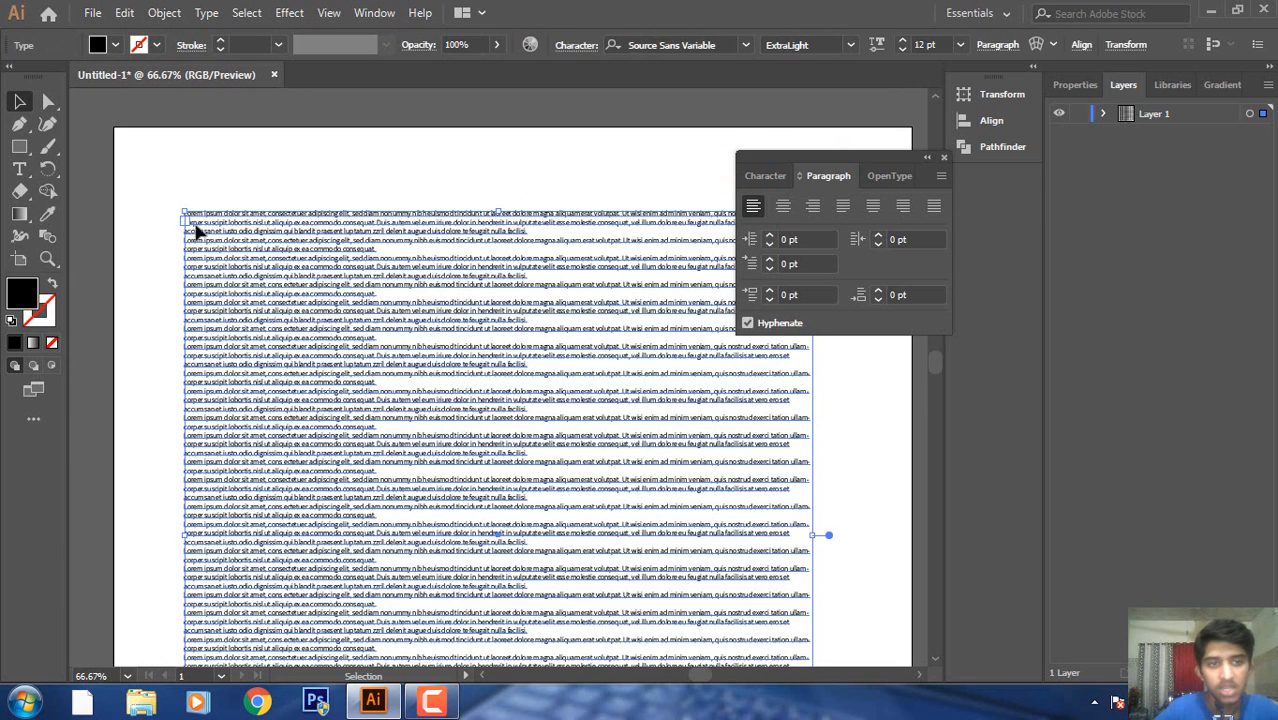
pyautogui.hotkey('ctrl', '=')
pyautogui.hotkey('ctrl', '=')
pyautogui.hotkey('ctrl', '-')
pyautogui.hotkey('ctrl', '-')
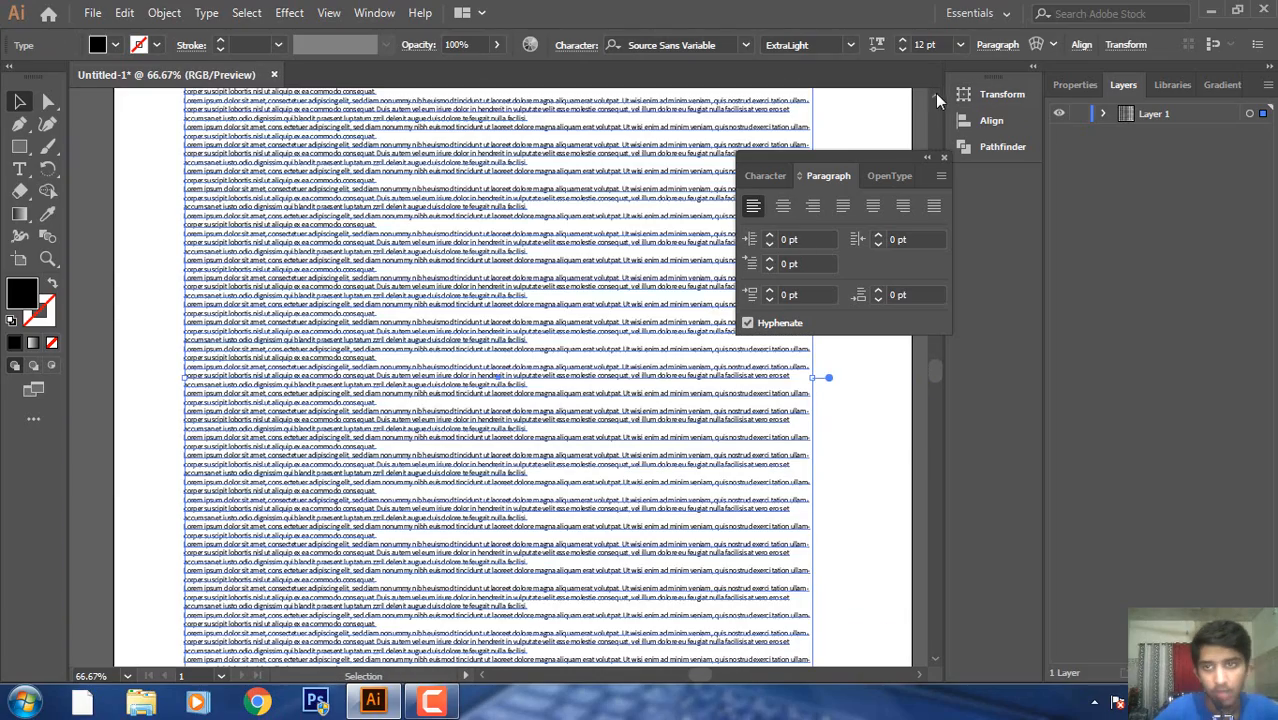
pyautogui.scroll(3, 933, 93)
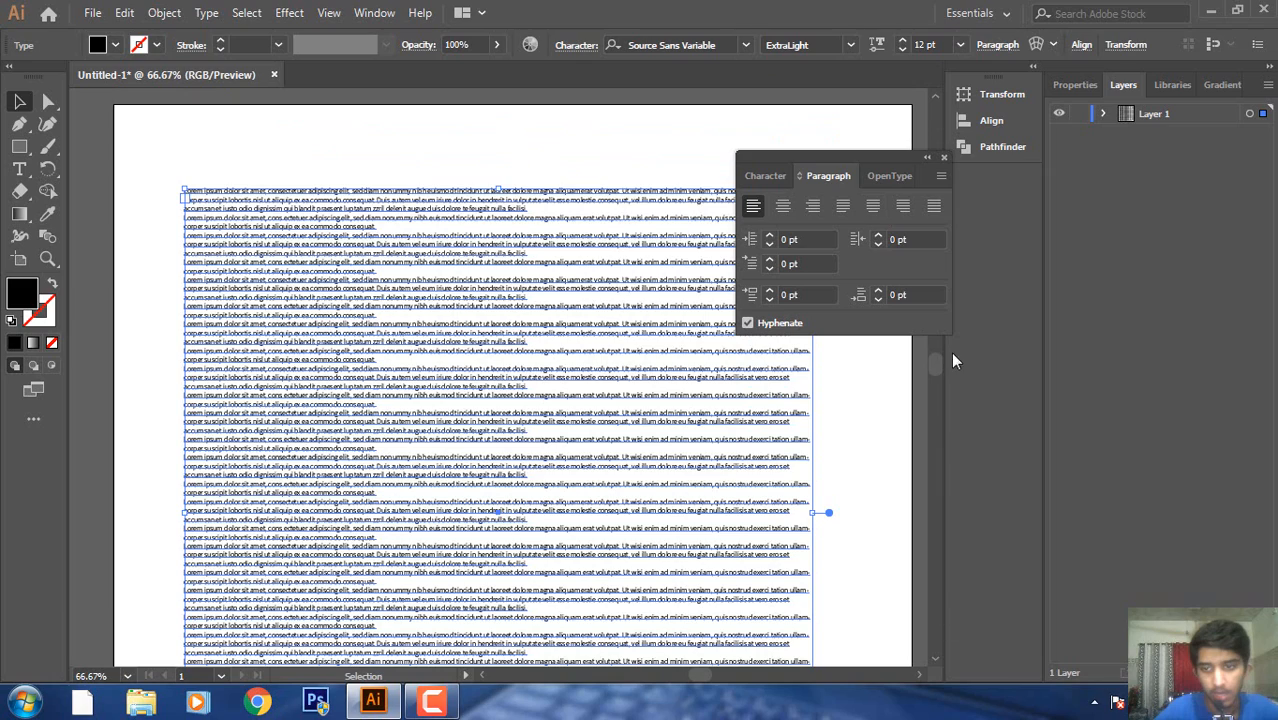
pyautogui.moveTo(937, 372); pyautogui.dragTo(935, 379)
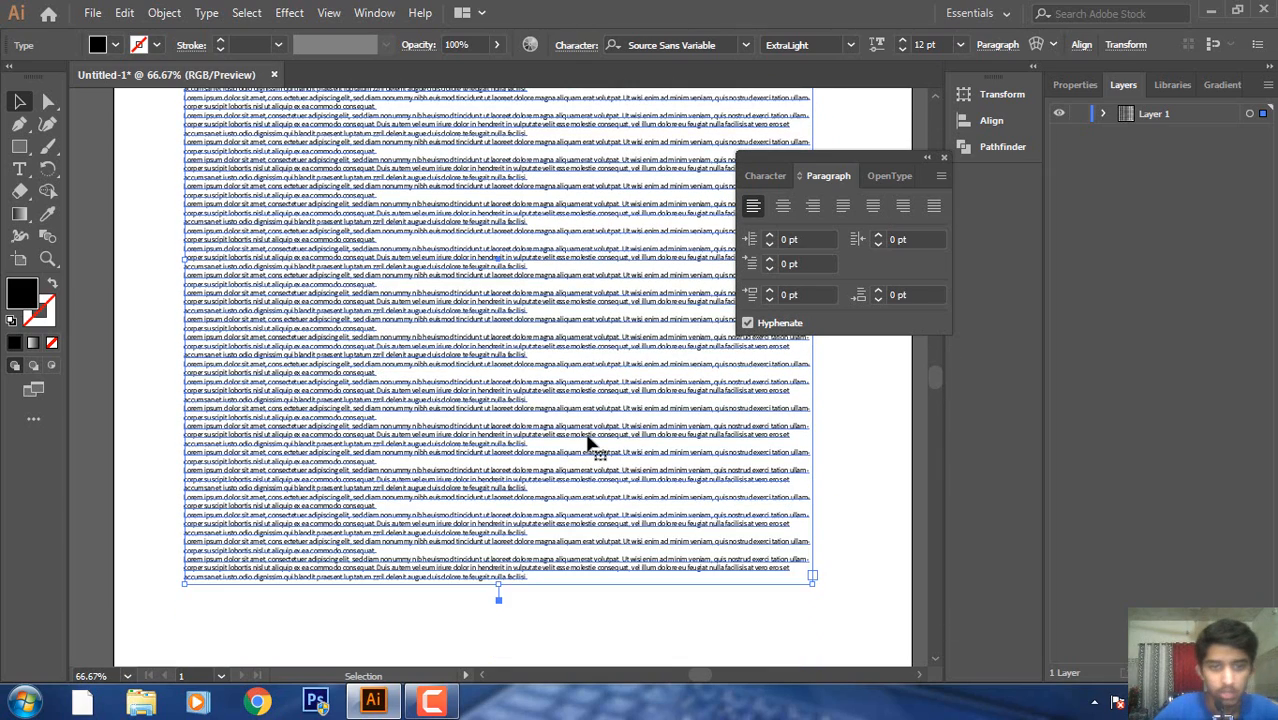
# Delete the large text block and draw a smaller Lorem ipsum area text block on the artboard, selecting it as an object.
pyautogui.press('Delete')
pyautogui.click(19, 168)
pyautogui.moveTo(270, 152); pyautogui.dragTo(655, 411)
pyautogui.click(21, 103)
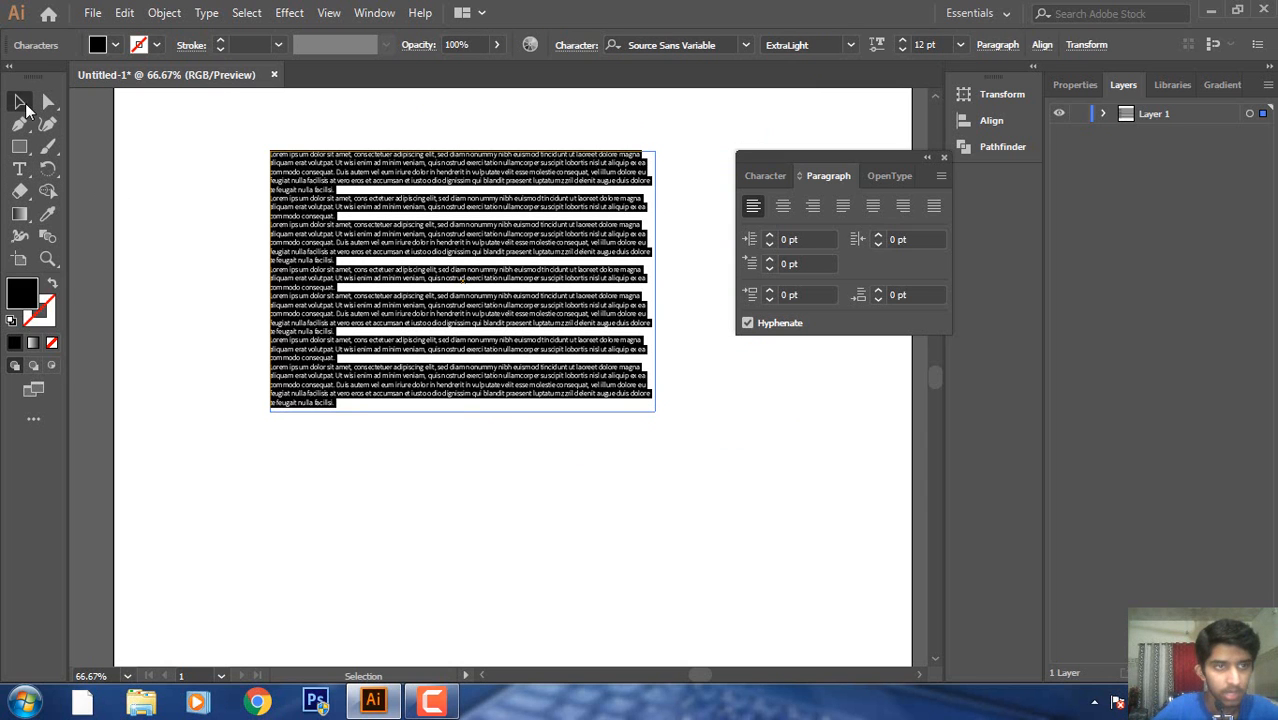
# Move the smaller Lorem ipsum text block slightly left and down on the artboard at 100% zoom.
pyautogui.hotkey('ctrl', '+')
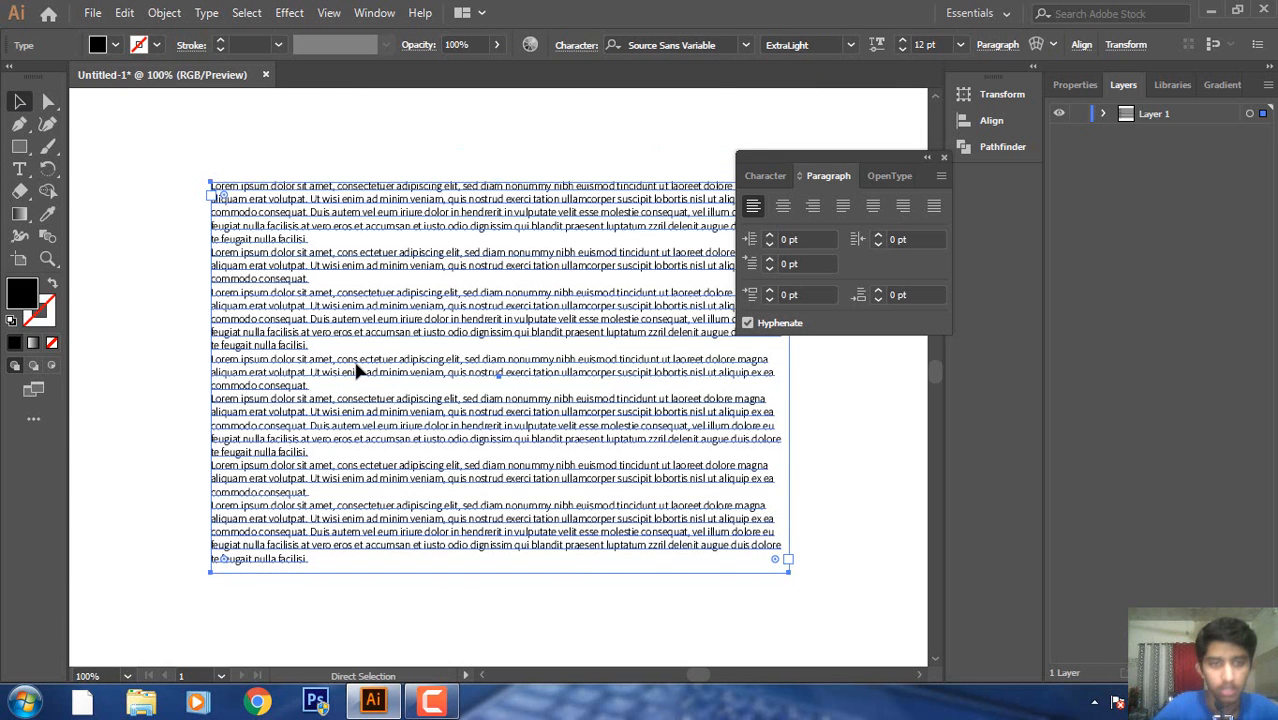
pyautogui.hotkey('ctrl', '+')
pyautogui.hotkey('ctrl', '-')
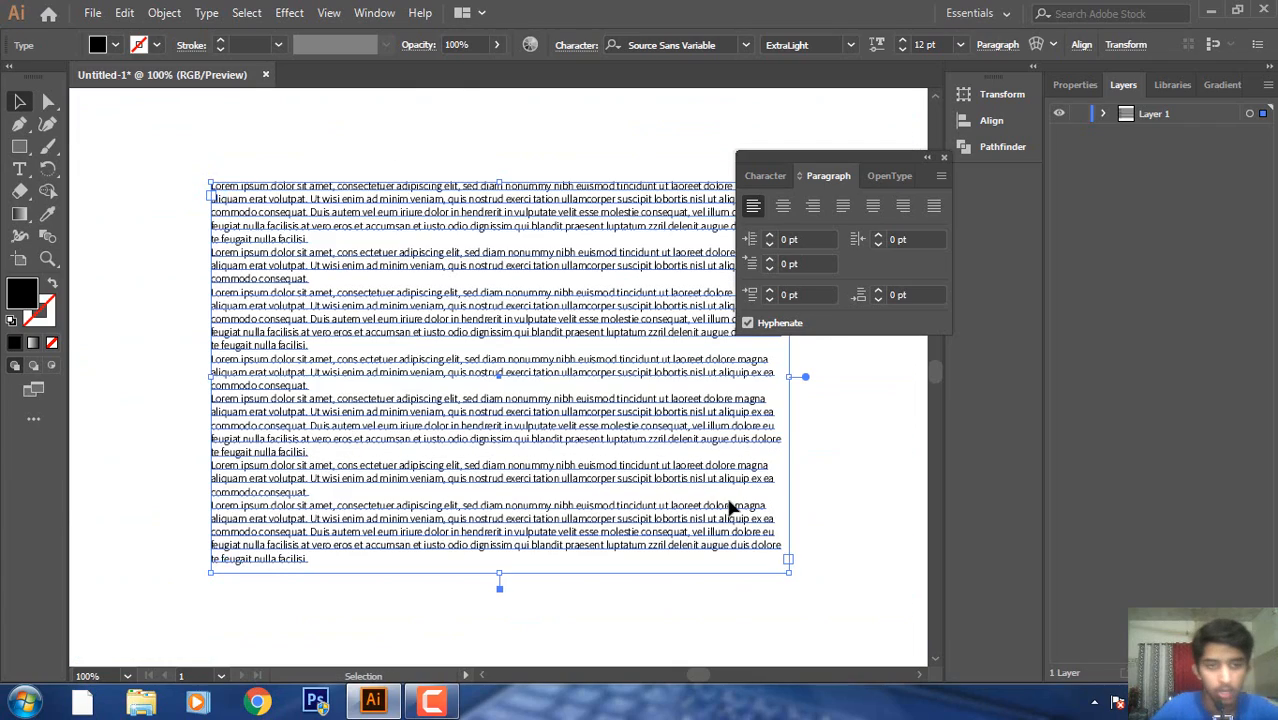
pyautogui.click(356, 142)
pyautogui.moveTo(468, 265); pyautogui.dragTo(425, 276)
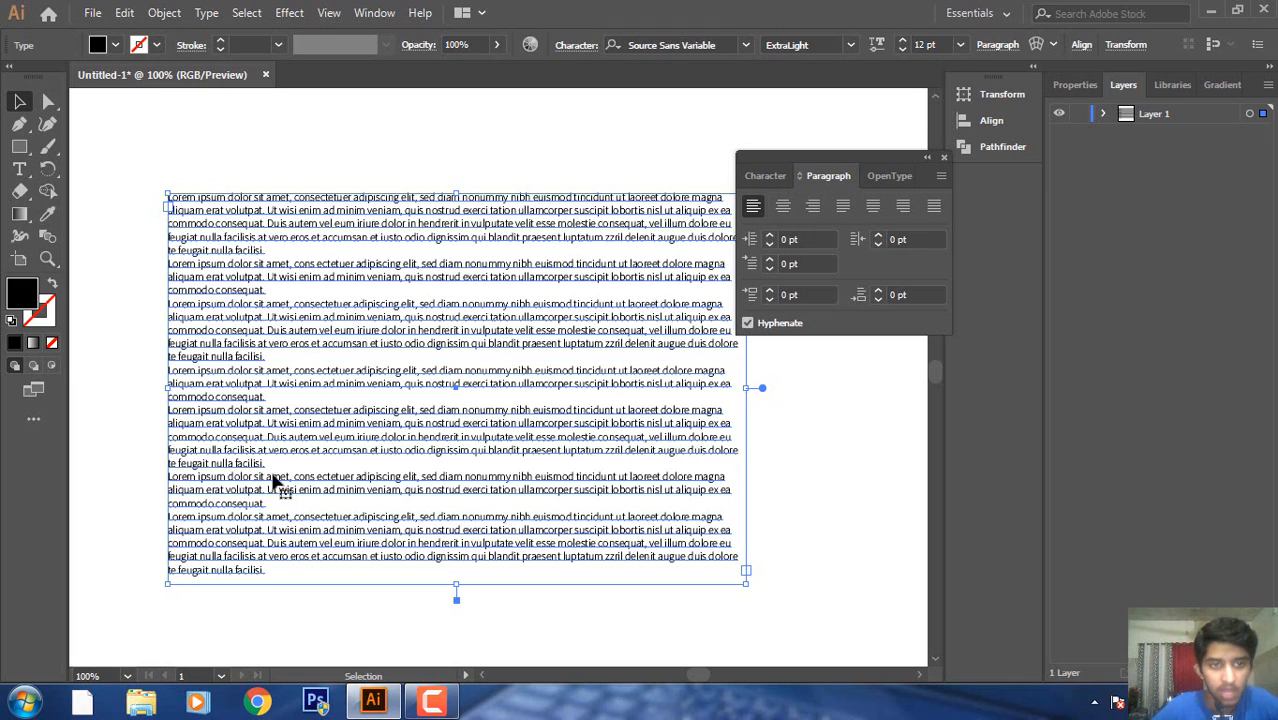
# Center-align the Lorem ipsum paragraphs, inspect them deselected, and change the alignment to right.
pyautogui.click(783, 206)
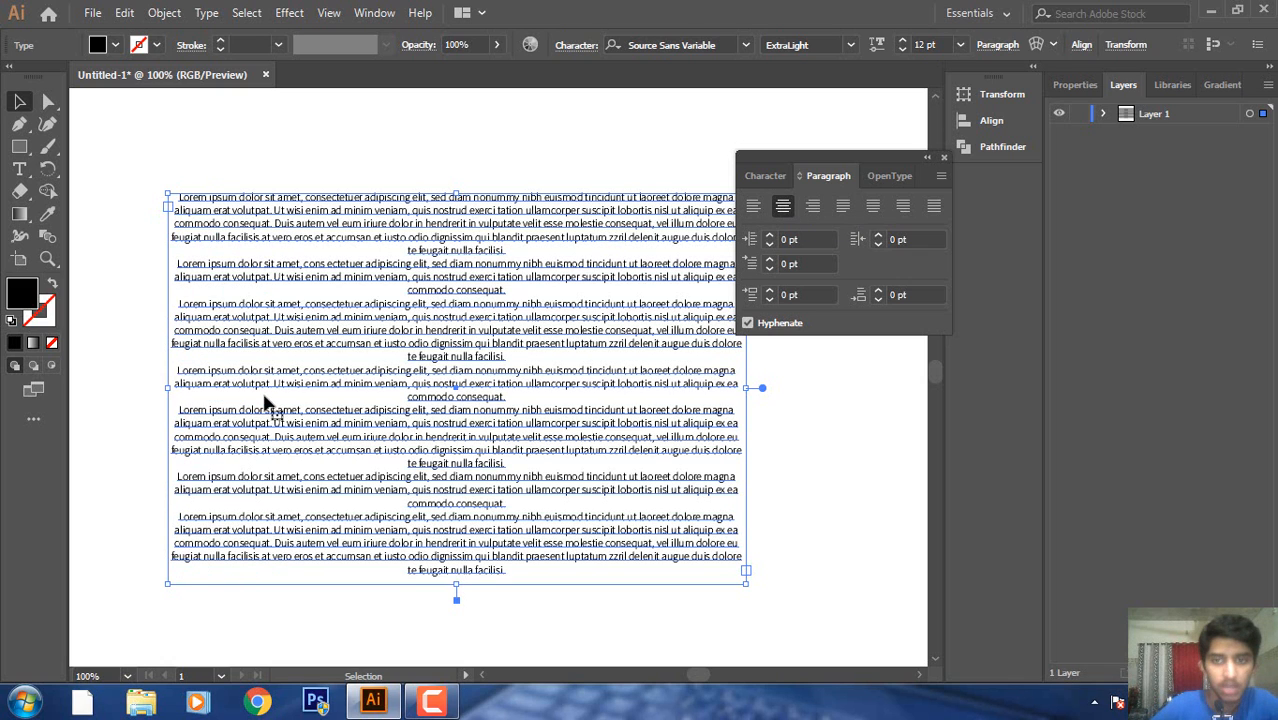
pyautogui.click(310, 146)
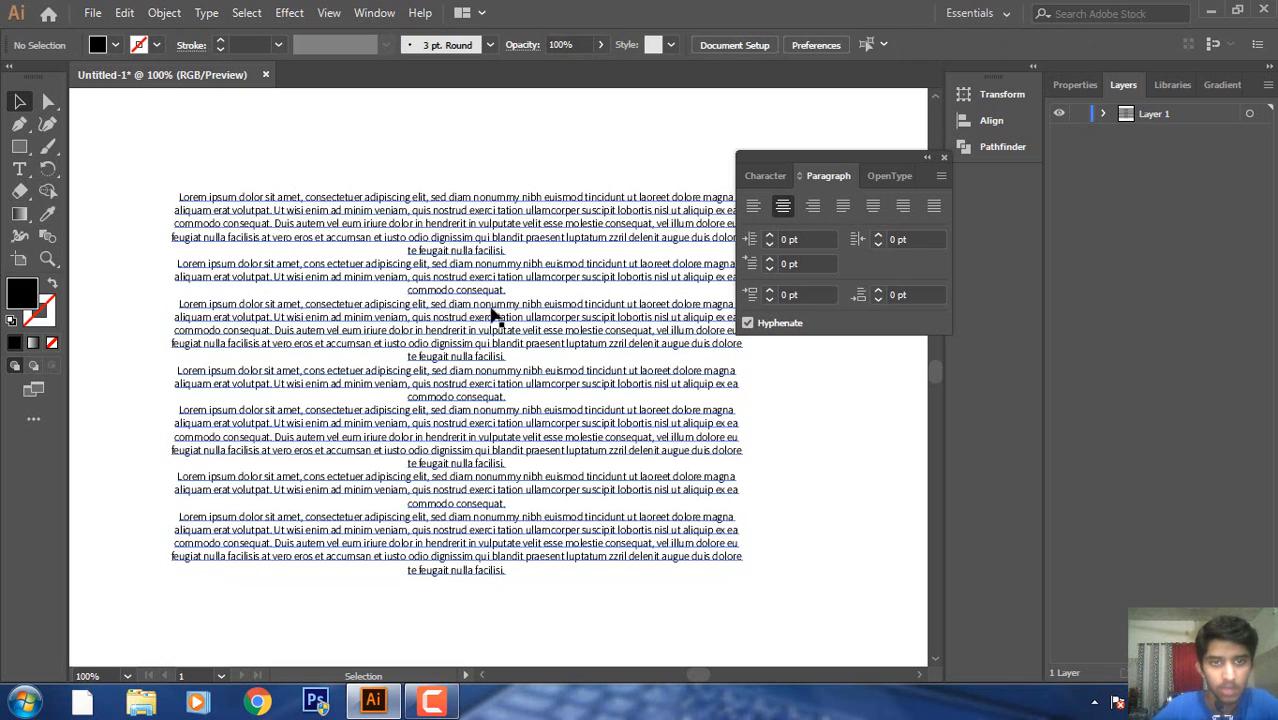
pyautogui.click(613, 250)
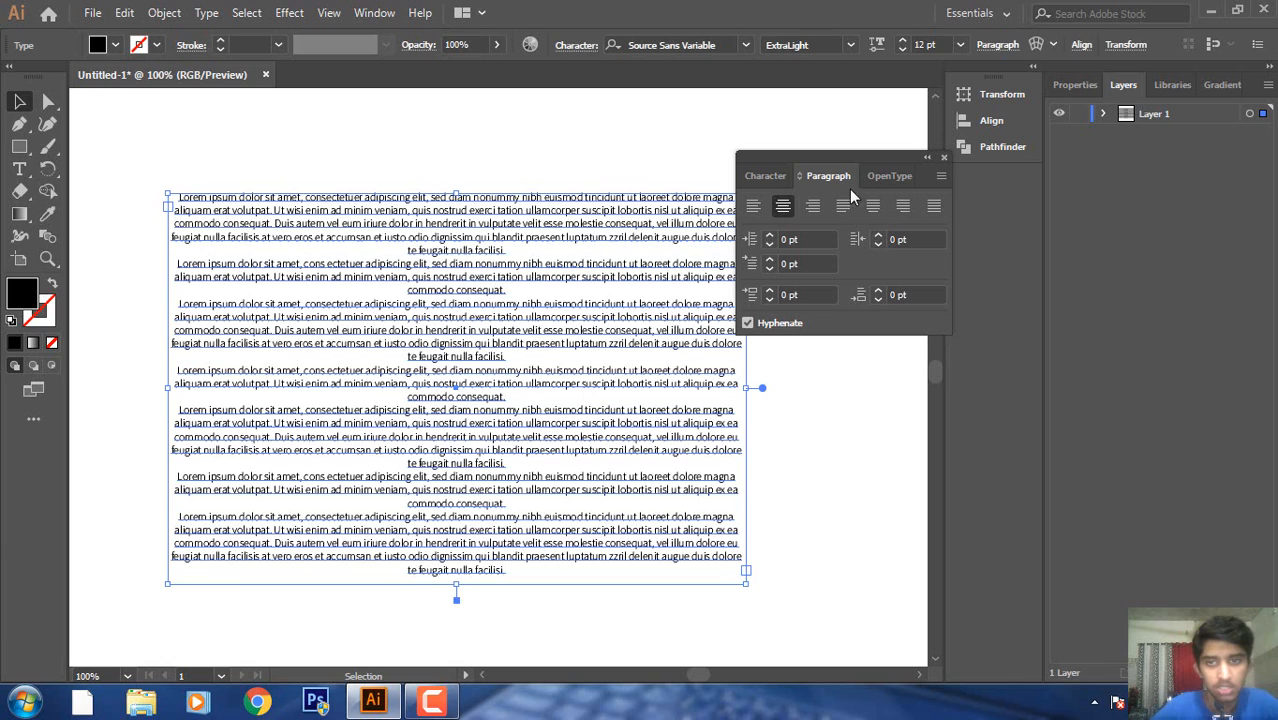
pyautogui.click(812, 206)
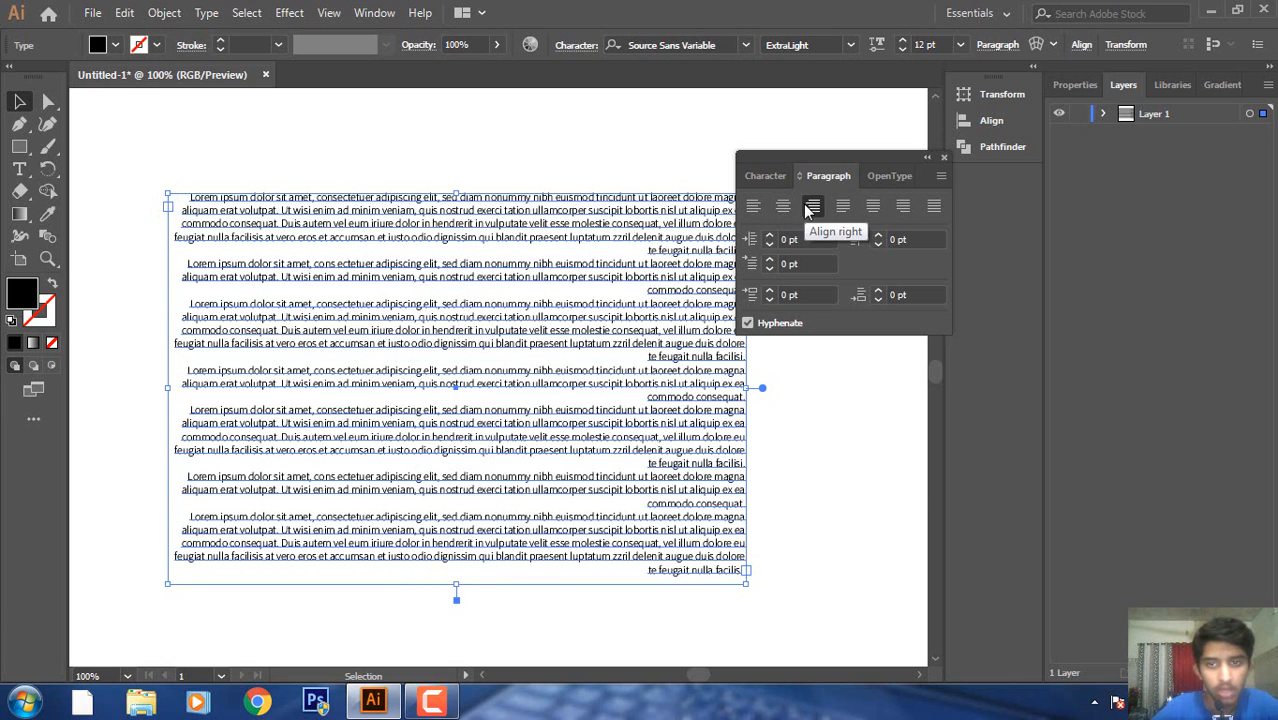
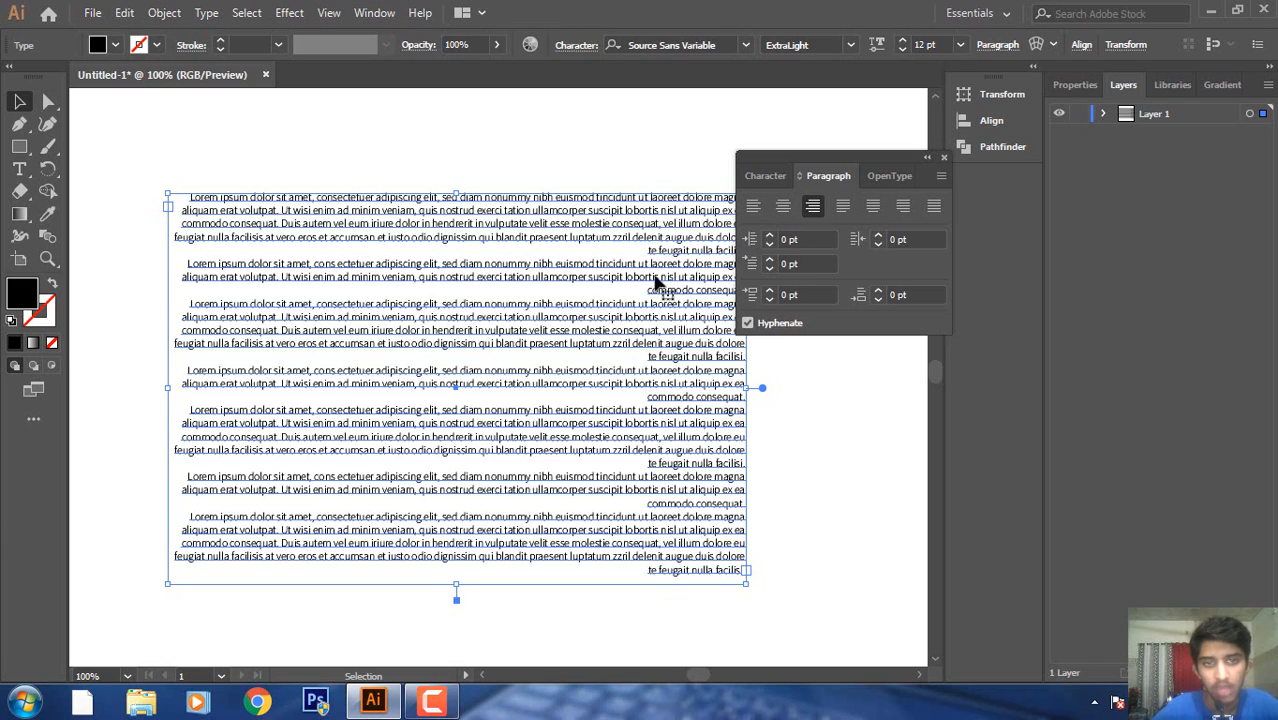
# Justify the Lorem ipsum text with the last line aligned left and return to the Selection tool.
pyautogui.click(843, 213)
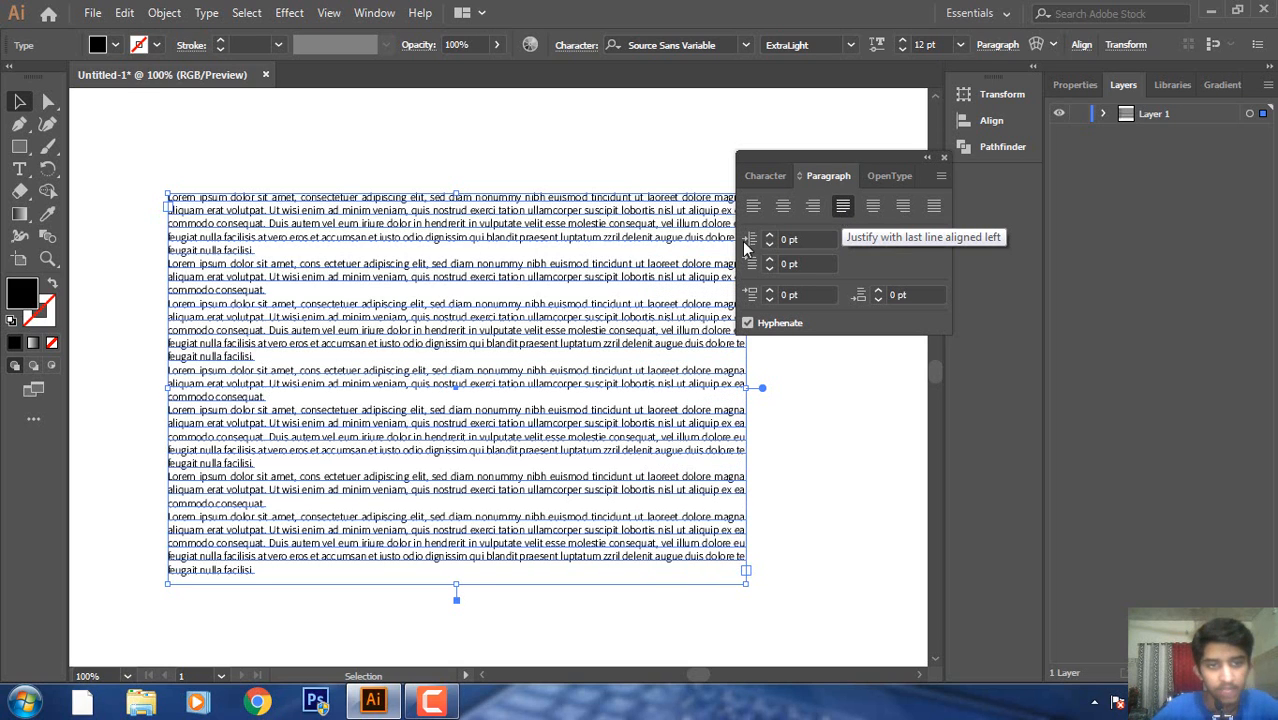
pyautogui.click(47, 215)
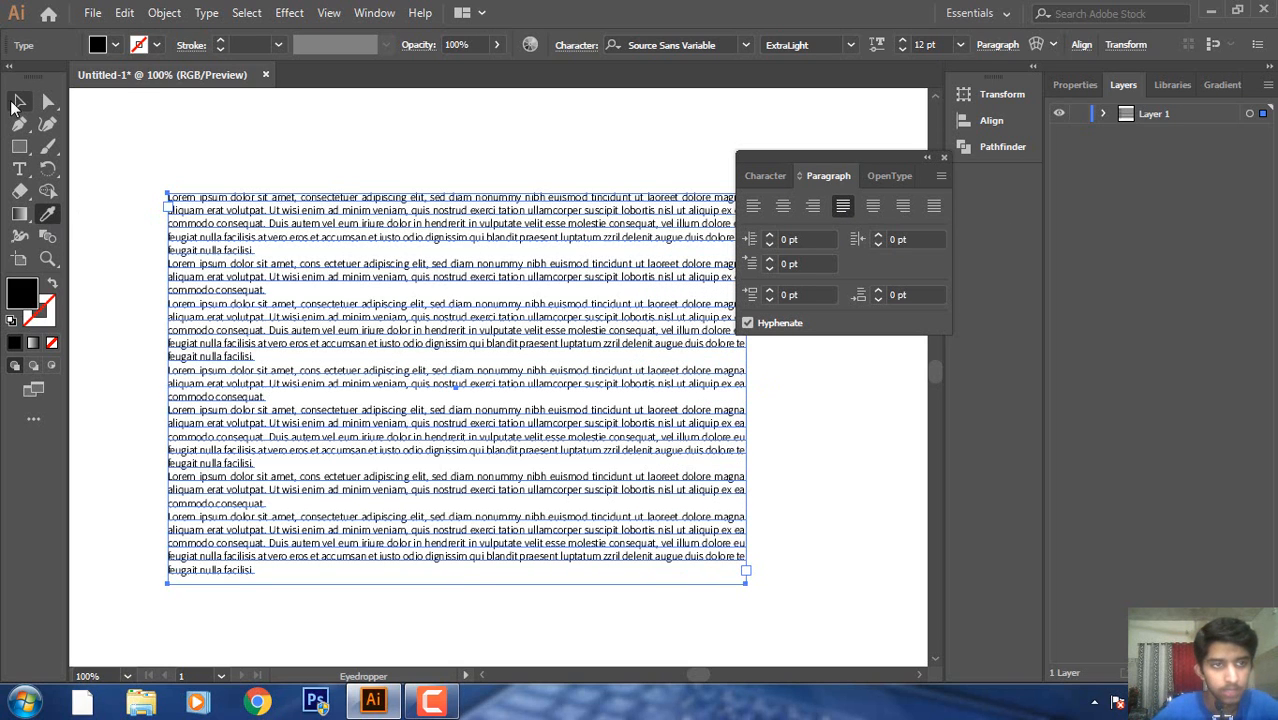
pyautogui.click(19, 102)
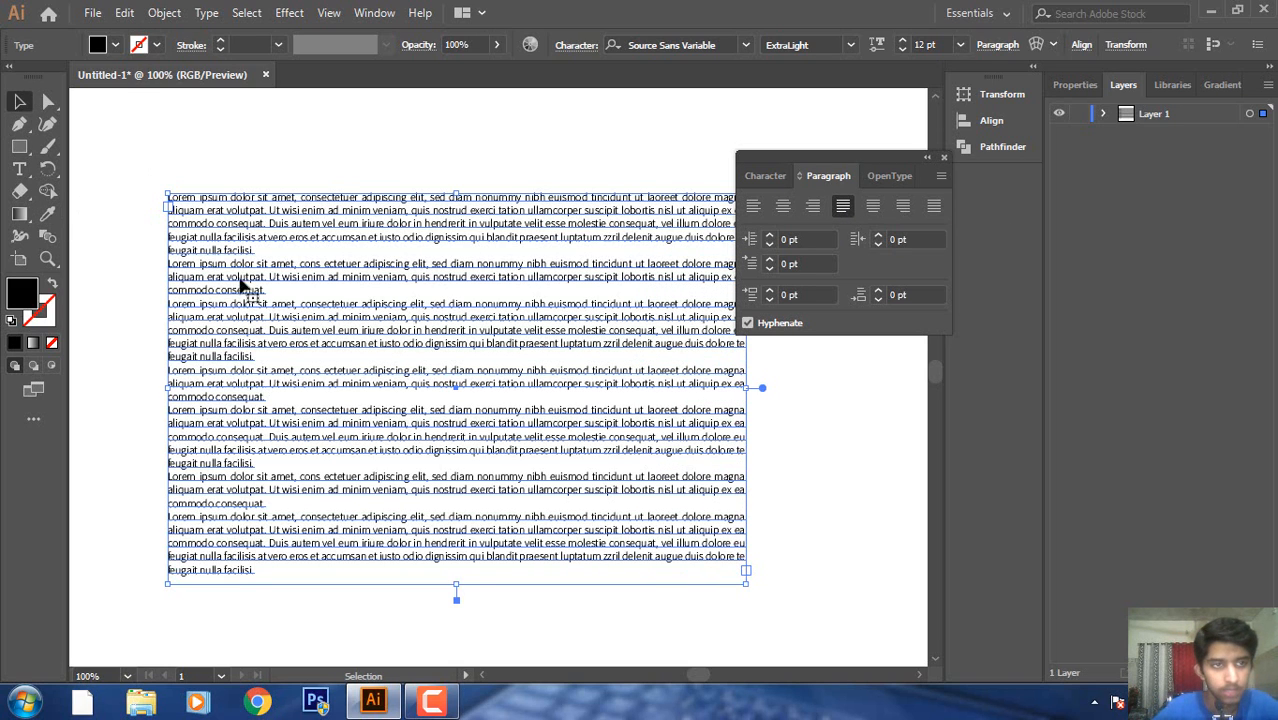
# Change the Lorem ipsum text block's font to Arial in the Regular style.
pyautogui.click(334, 258)
pyautogui.click(768, 176)
pyautogui.click(855, 203)
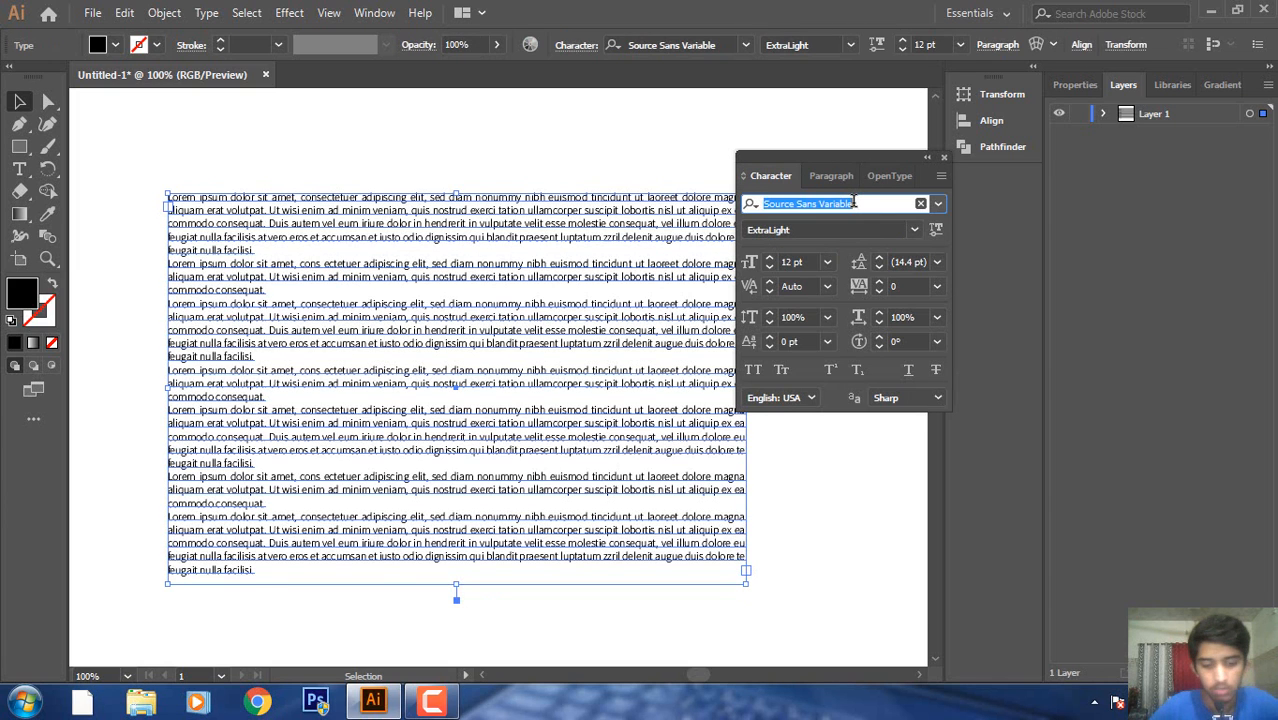
pyautogui.write('ari')
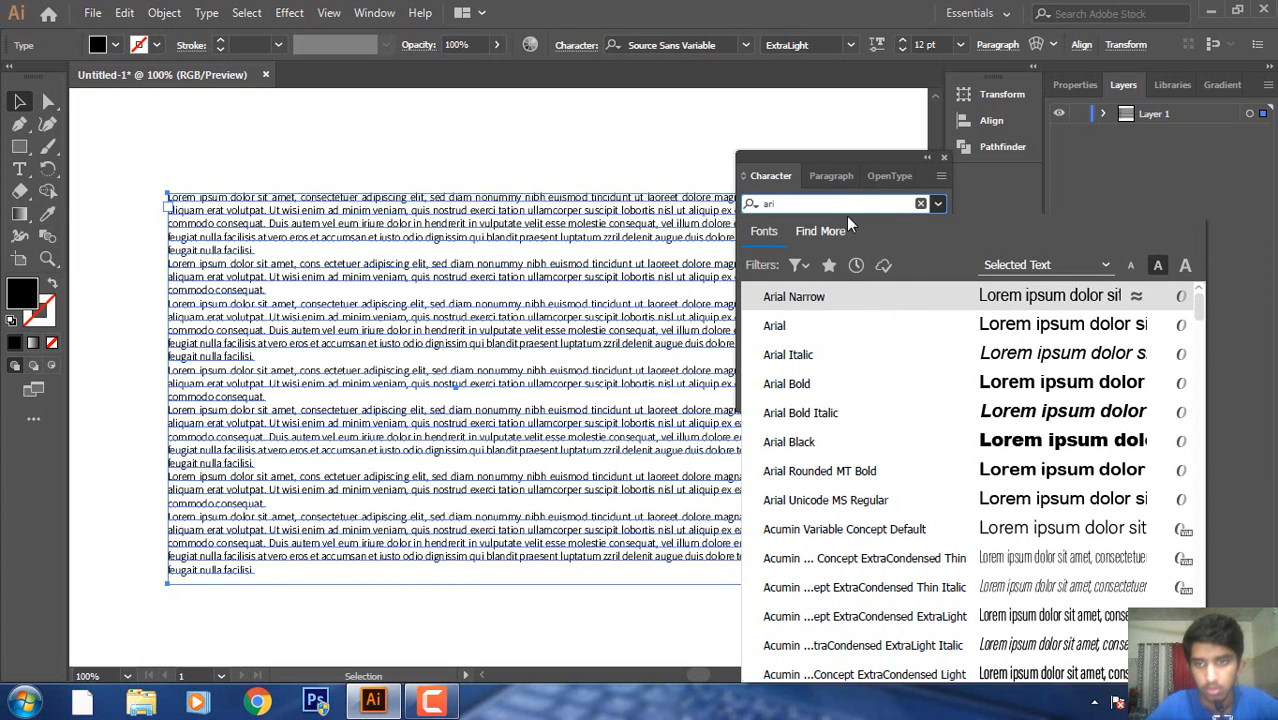
pyautogui.click(800, 325)
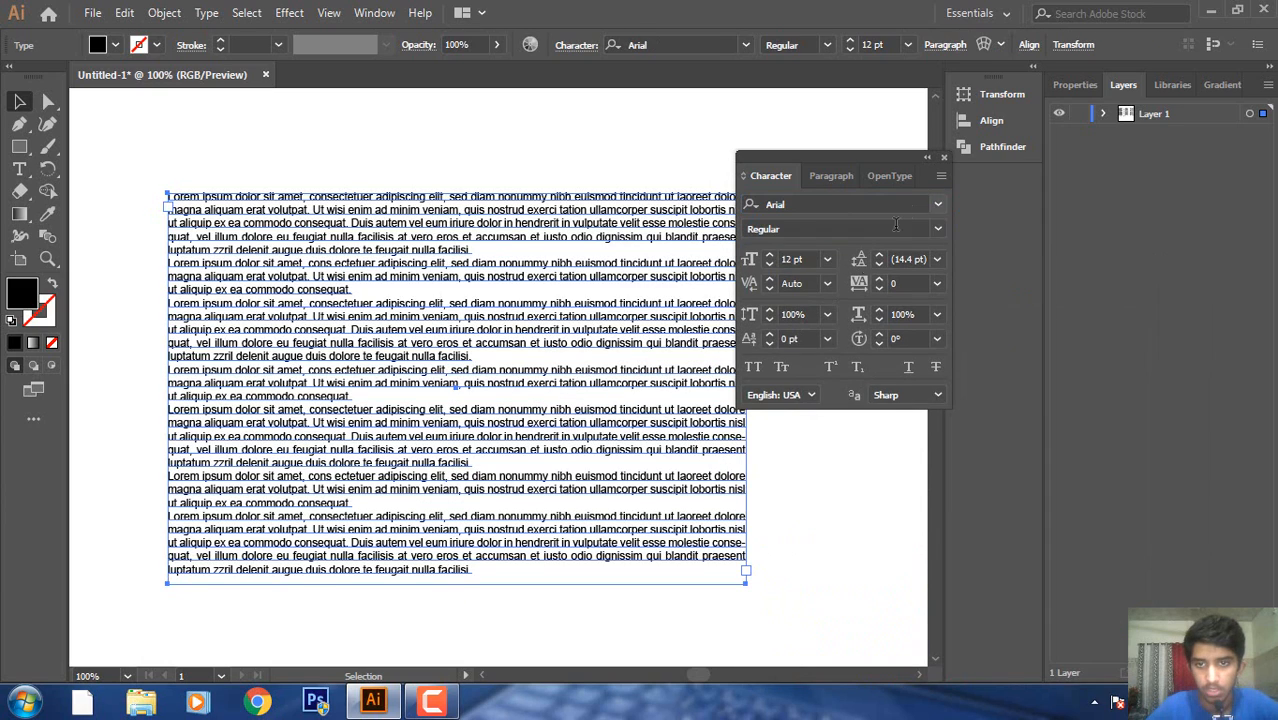
pyautogui.click(938, 229)
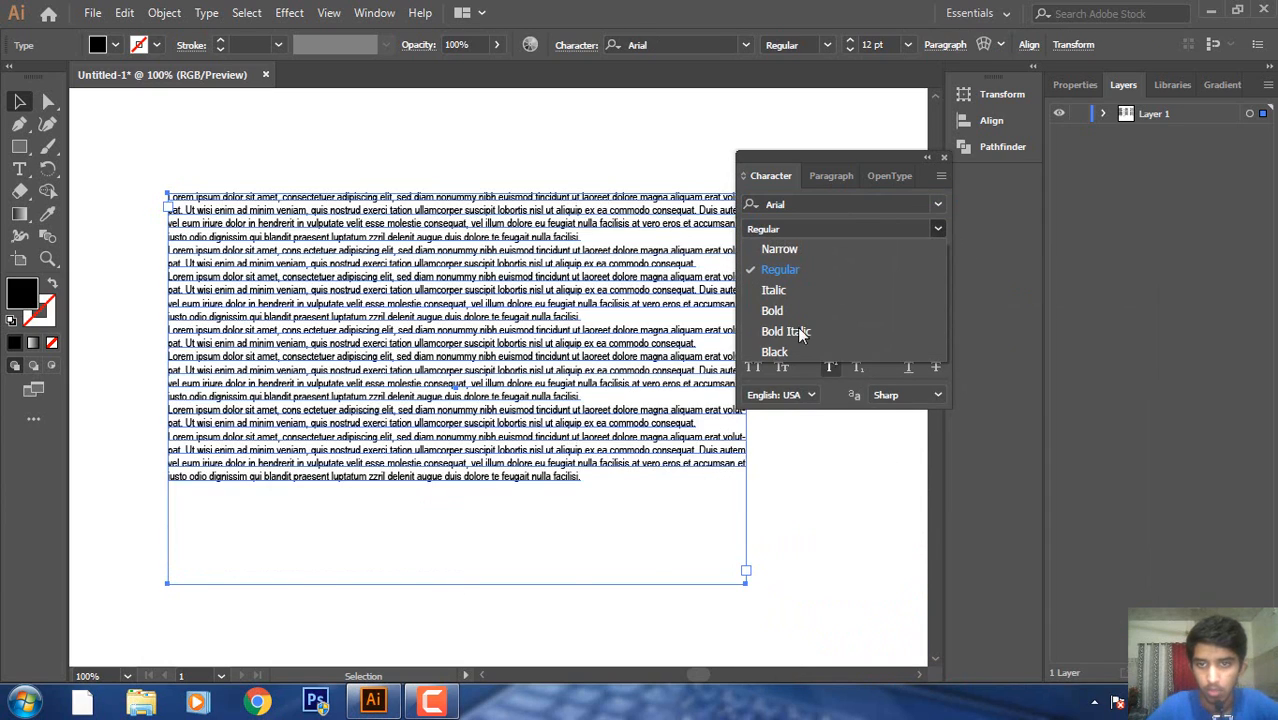
pyautogui.click(780, 270)
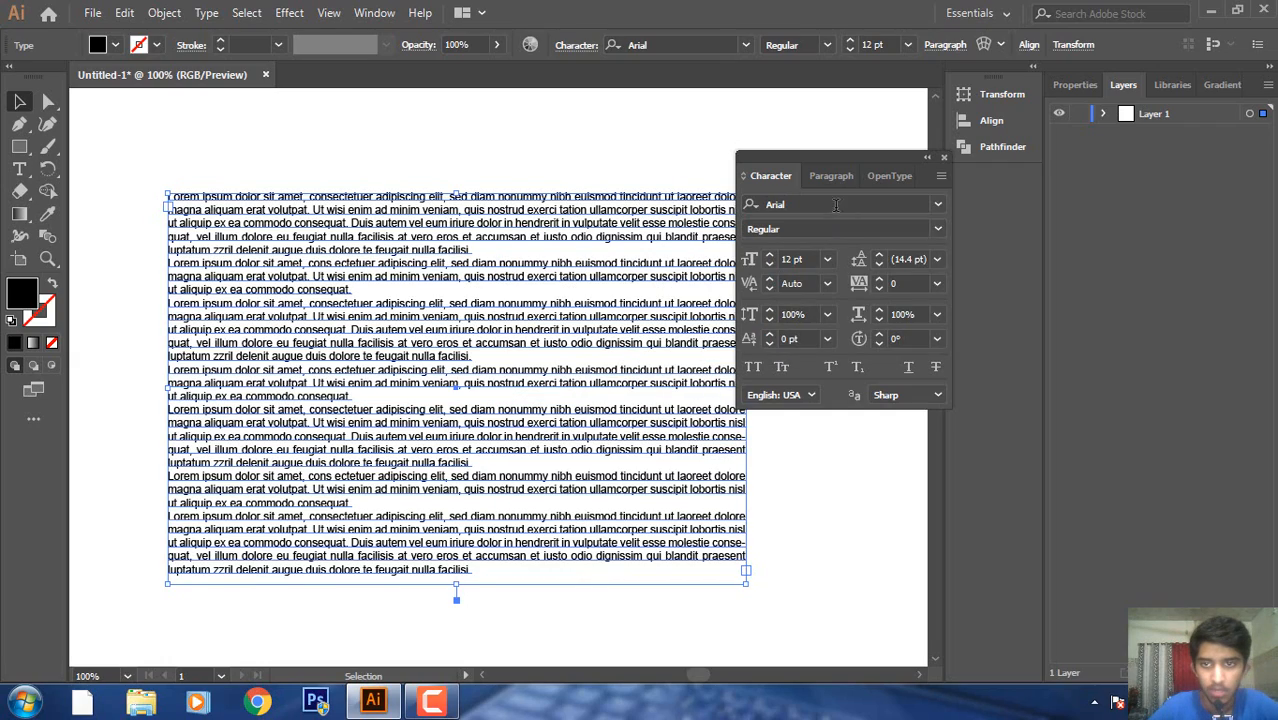
# Return to the Paragraph options and extend the text block's frame slightly downward.
pyautogui.click(830, 175)
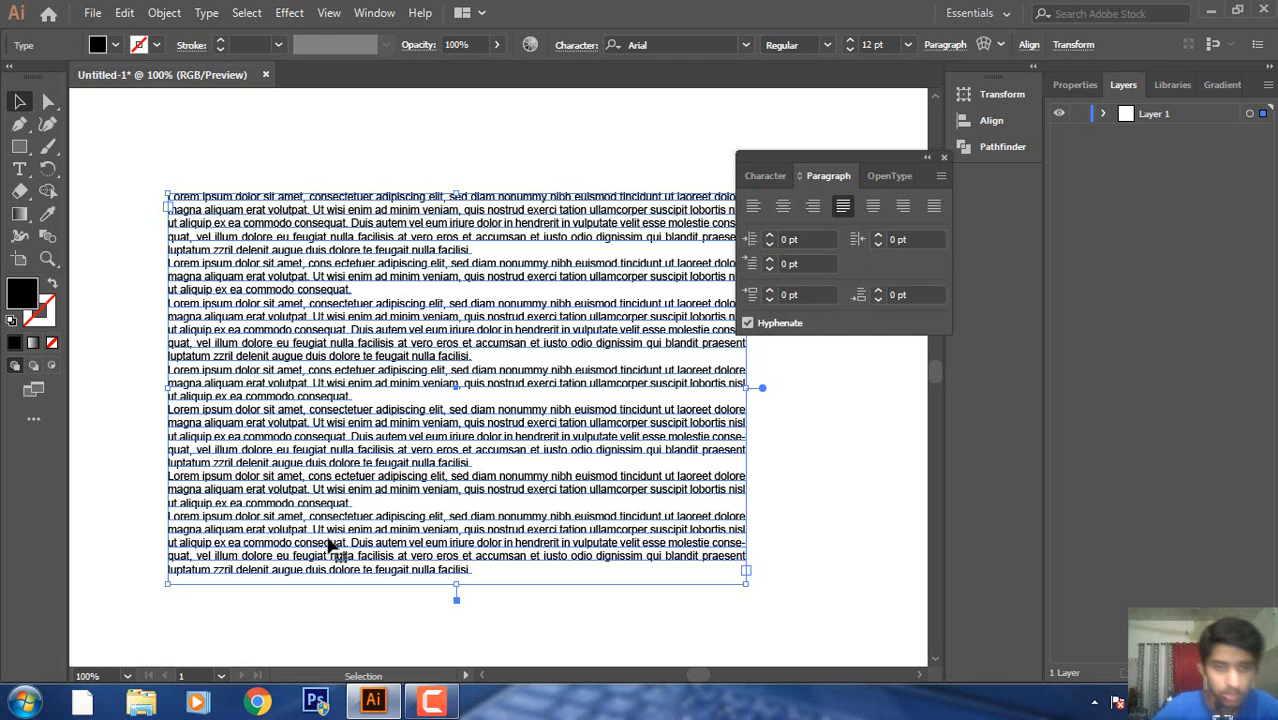
pyautogui.click(104, 210)
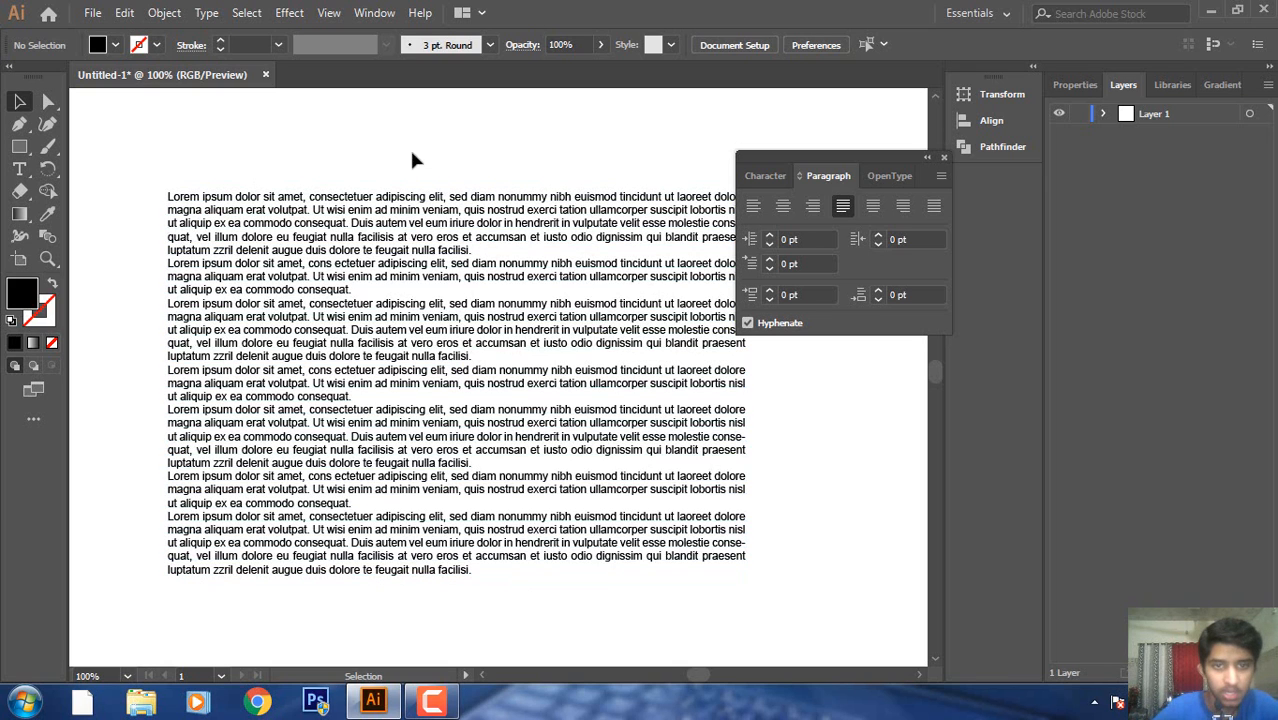
pyautogui.click(305, 400)
pyautogui.moveTo(456, 585); pyautogui.dragTo(456, 612)
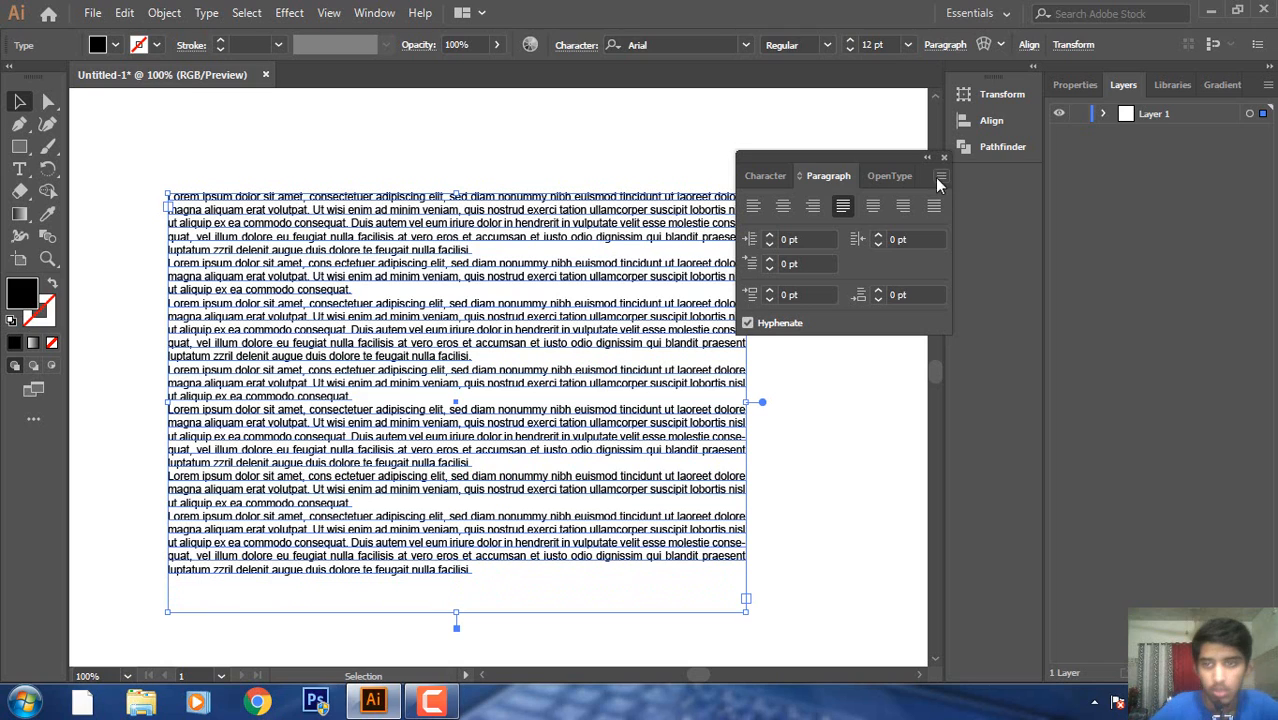
# Cycle the Lorem ipsum text's justification through last line centered, last line aligned right, and all lines justified.
pyautogui.click(873, 208)
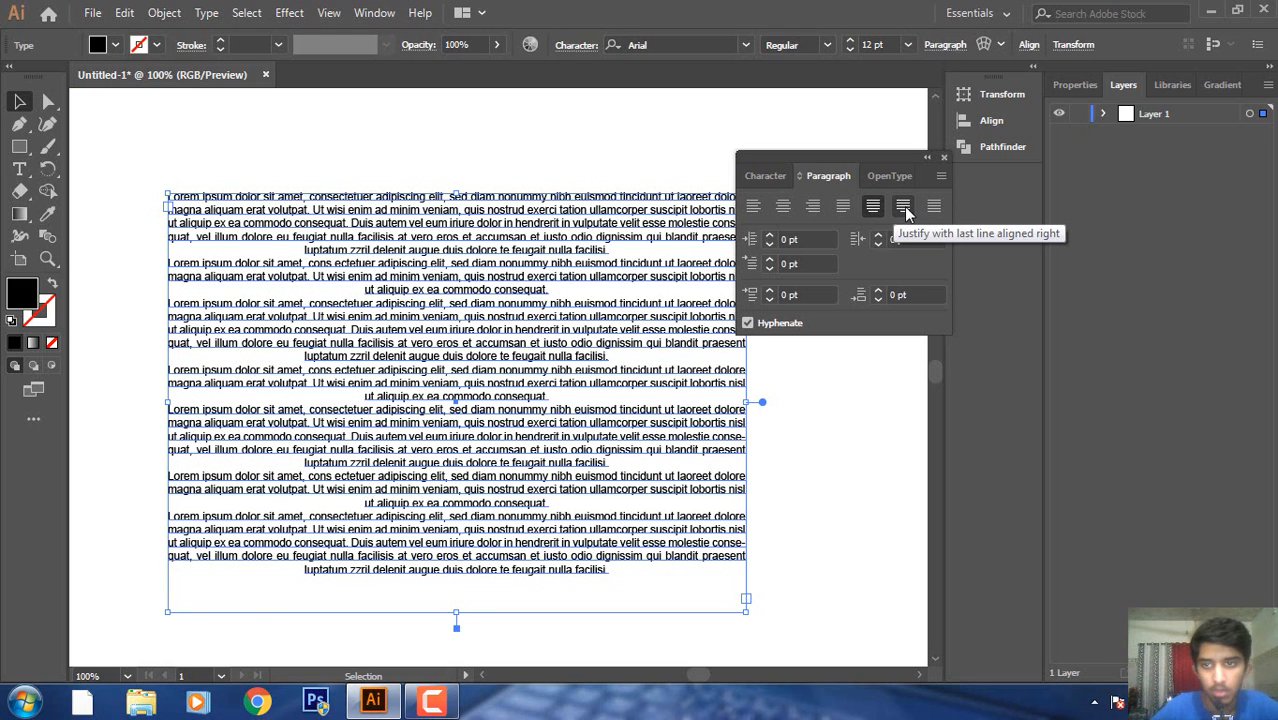
pyautogui.click(904, 208)
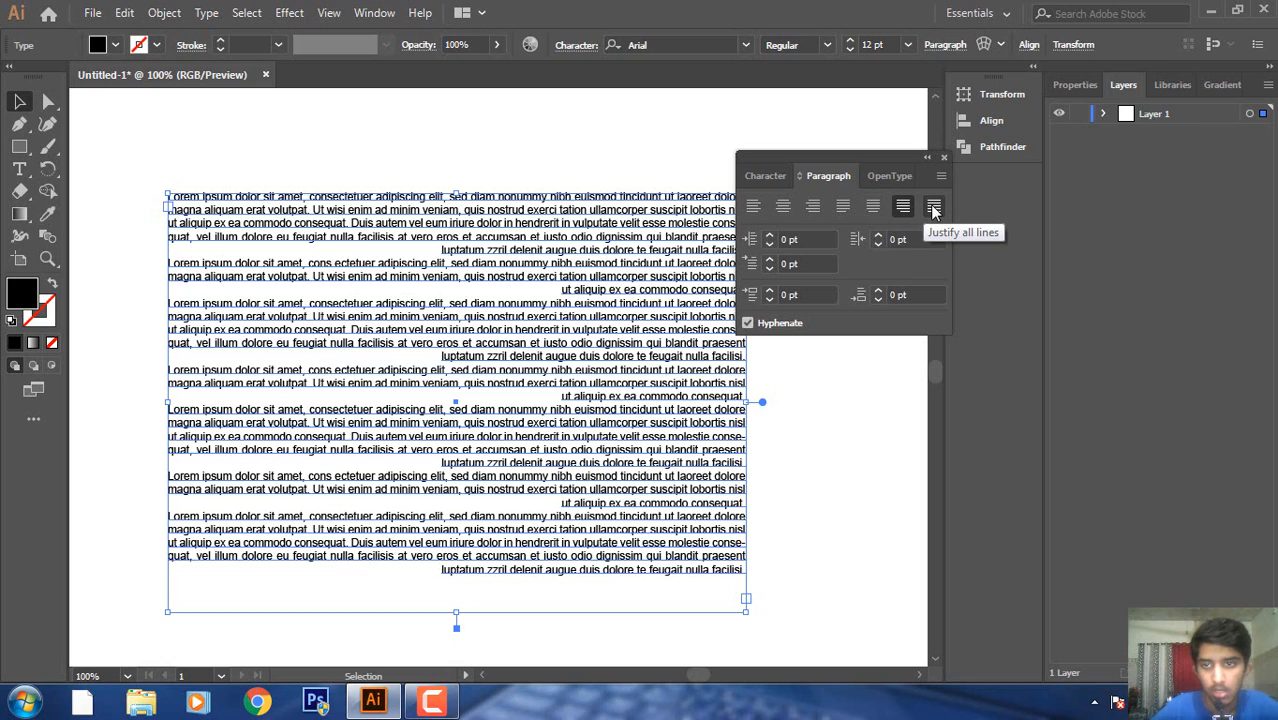
pyautogui.click(933, 207)
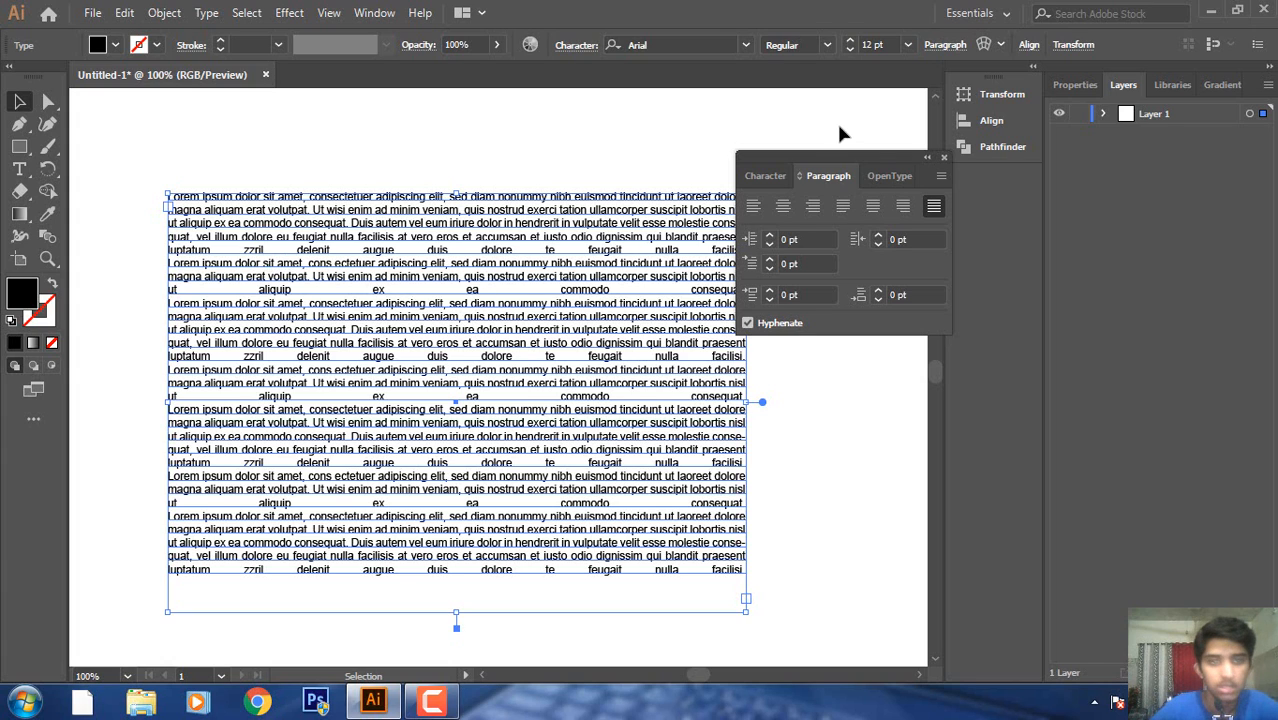
# Move the Paragraph panel clear of the text and extend the Lorem ipsum frame slightly upward.
pyautogui.moveTo(870, 158); pyautogui.dragTo(935, 73)
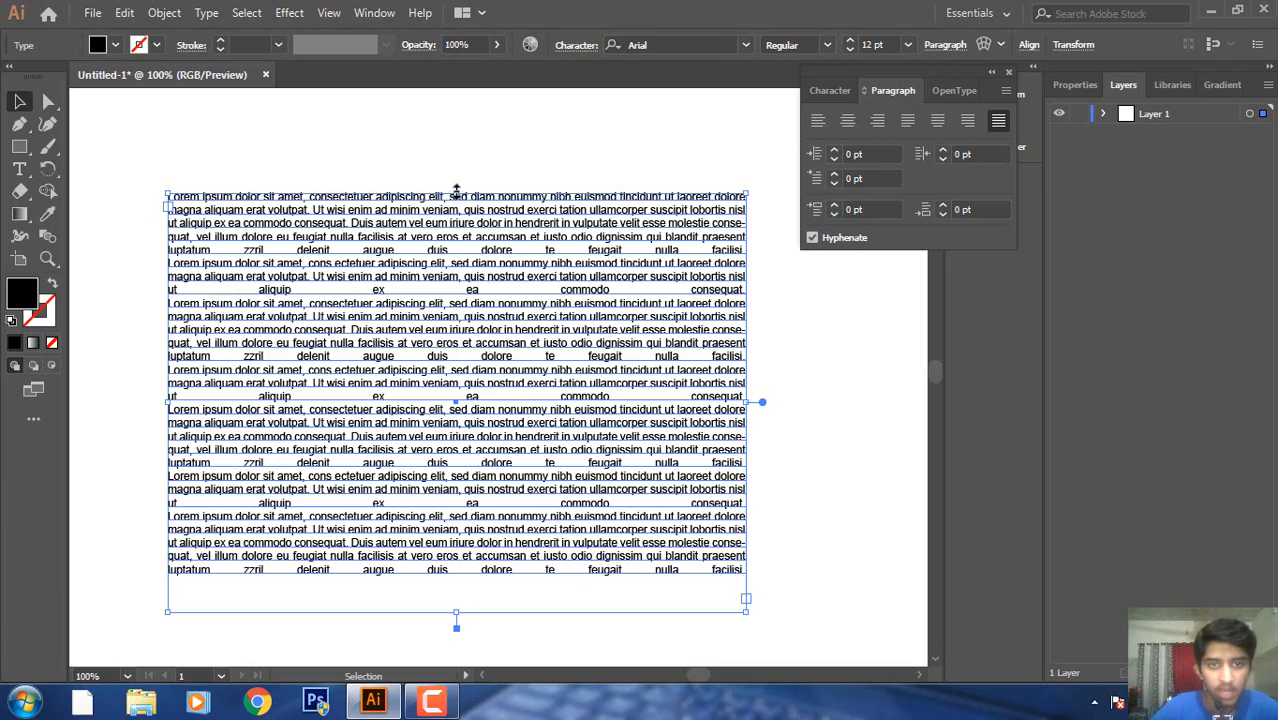
pyautogui.moveTo(456, 192); pyautogui.dragTo(456, 172)
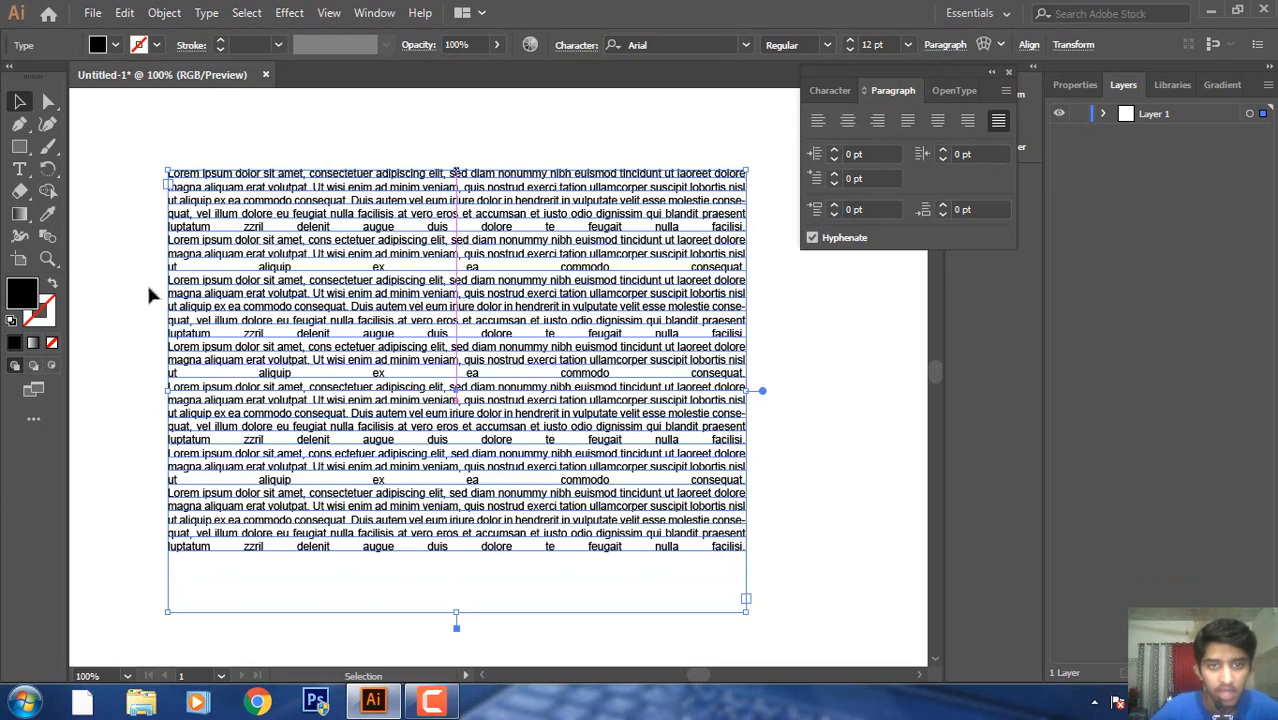
pyautogui.click(140, 224)
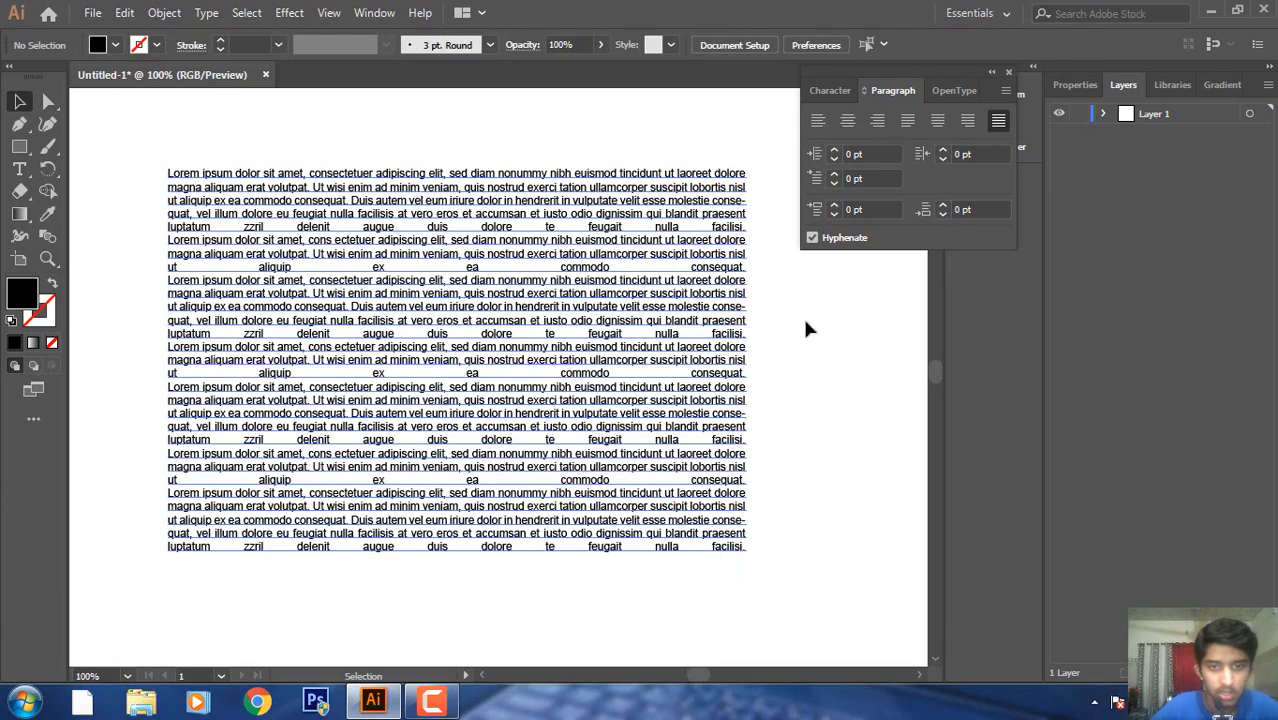
# Select the Lorem ipsum text block and align its text left.
pyautogui.click(817, 121)
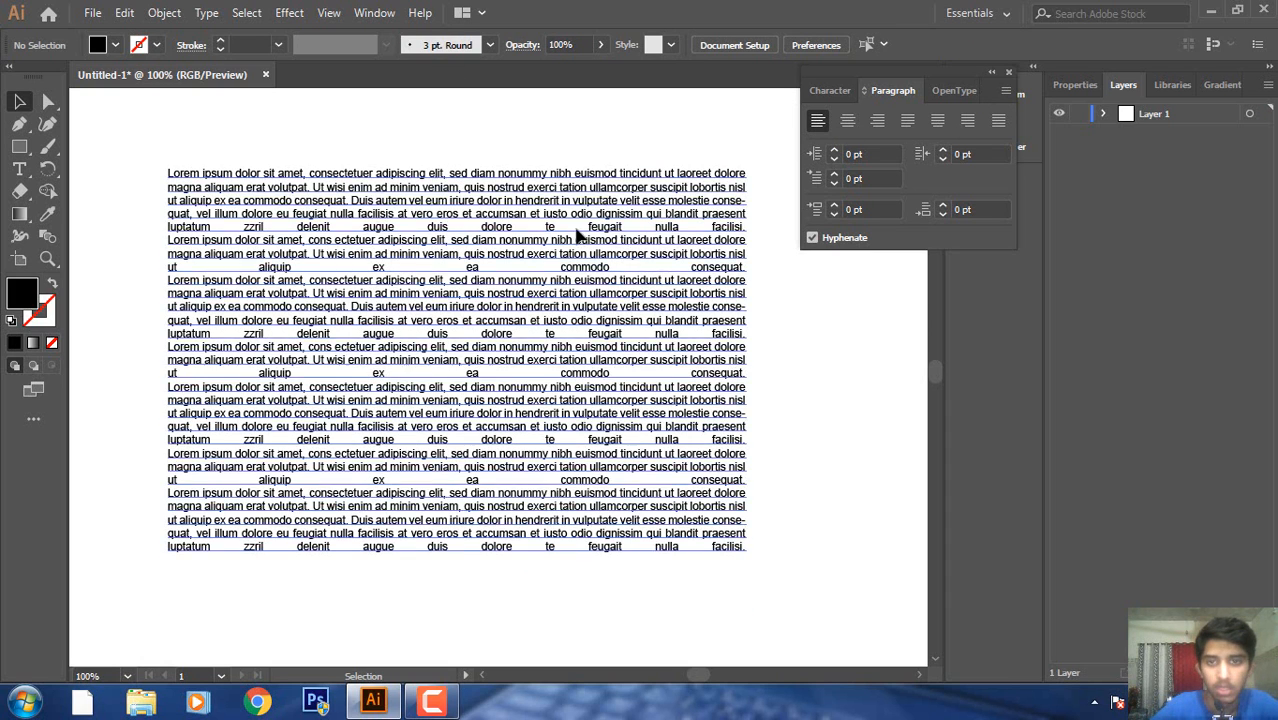
pyautogui.click(655, 240)
pyautogui.click(818, 121)
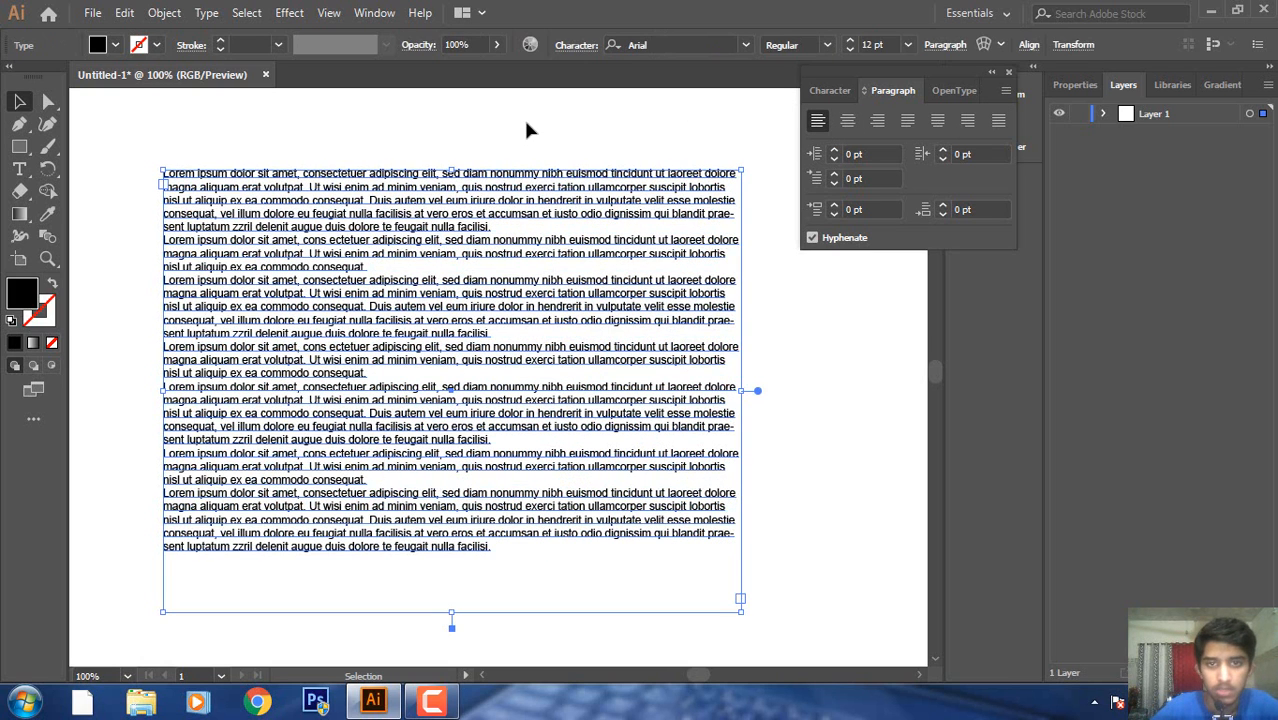
pyautogui.click(523, 117)
# Justify the Lorem ipsum text block with the last line aligned left.
pyautogui.click(636, 218)
pyautogui.click(907, 121)
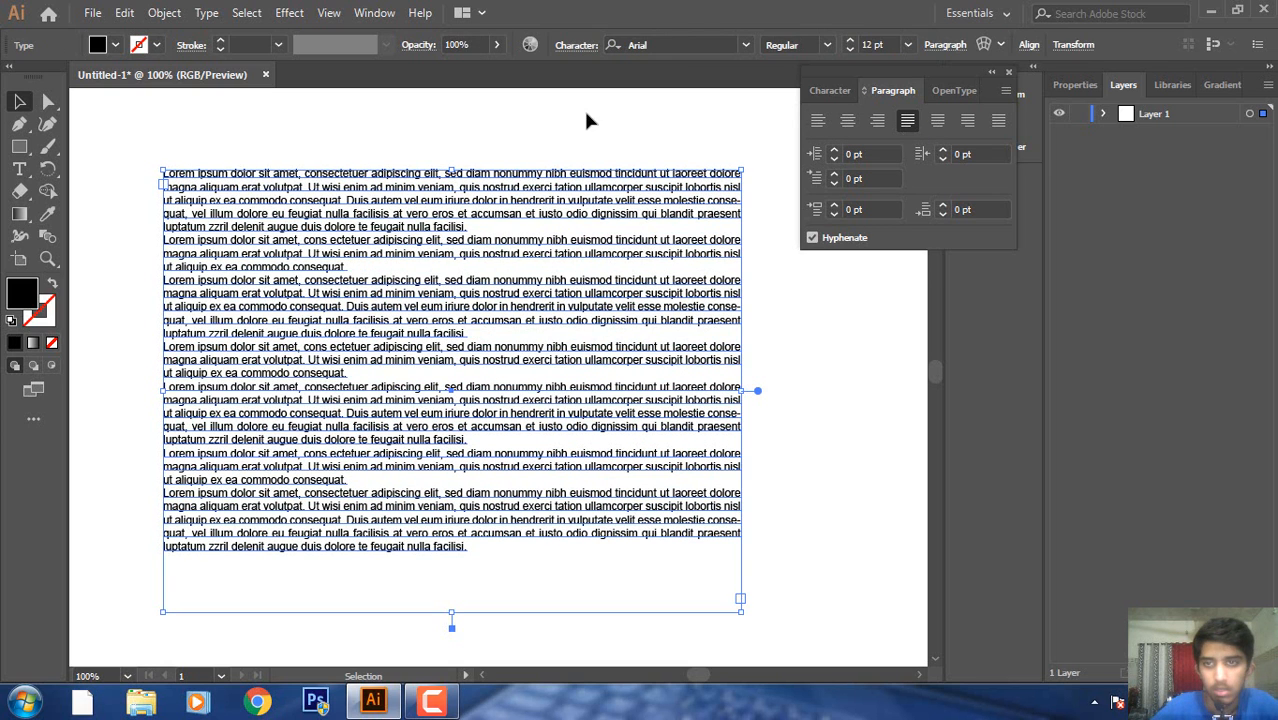
pyautogui.click(748, 258)
pyautogui.click(597, 198)
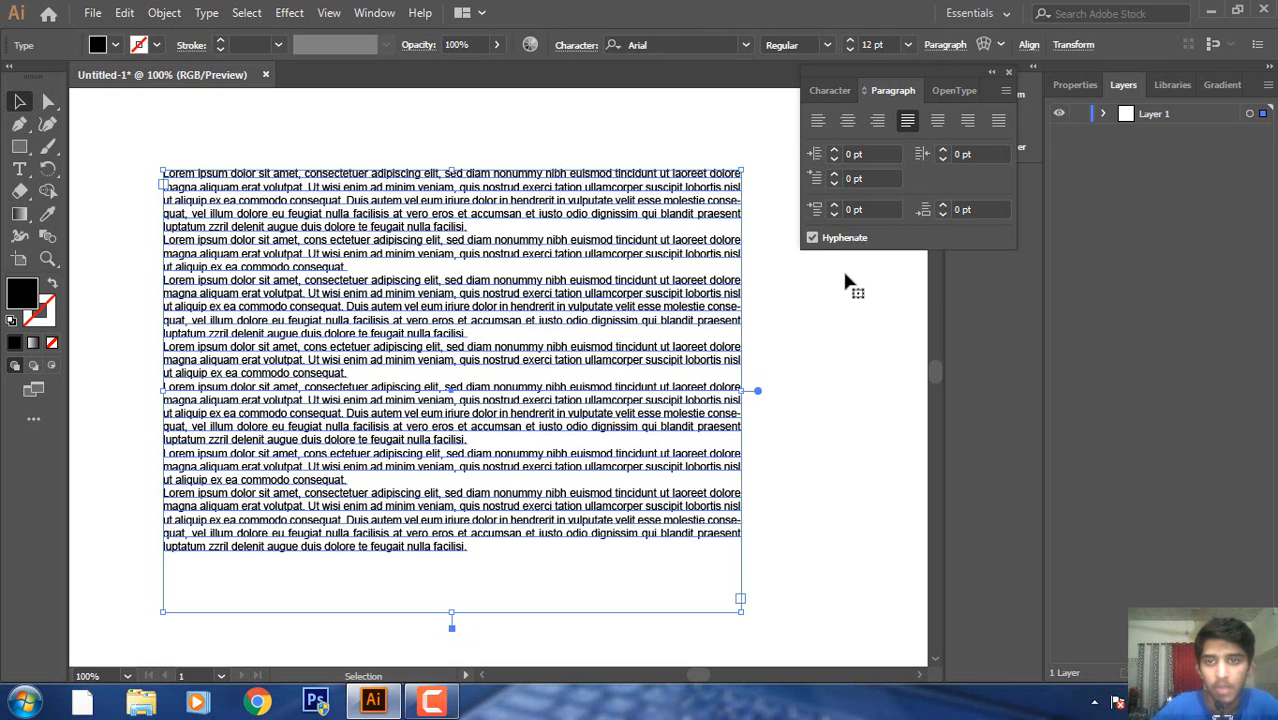
# Raise the left indent of the whole Lorem ipsum text block to 29 pt.
pyautogui.click(835, 151)
pyautogui.click(835, 151)
pyautogui.click(835, 151)
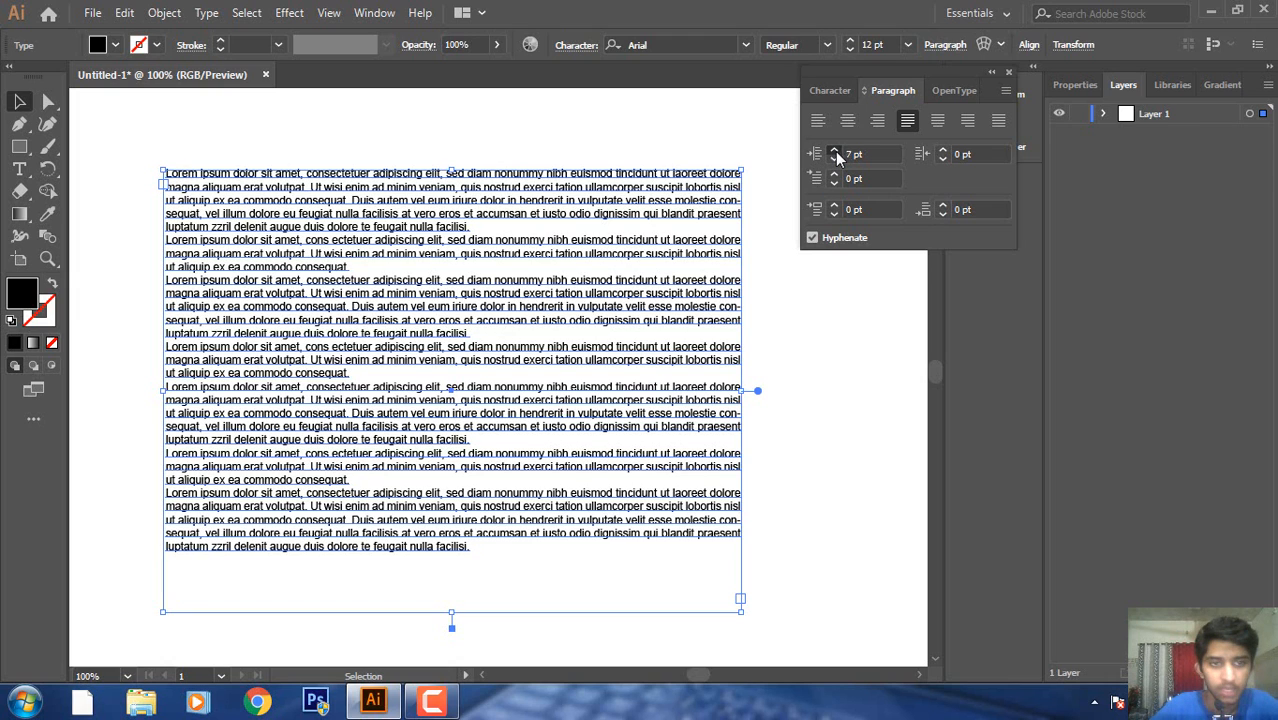
pyautogui.click(835, 151)
pyautogui.click(835, 151)
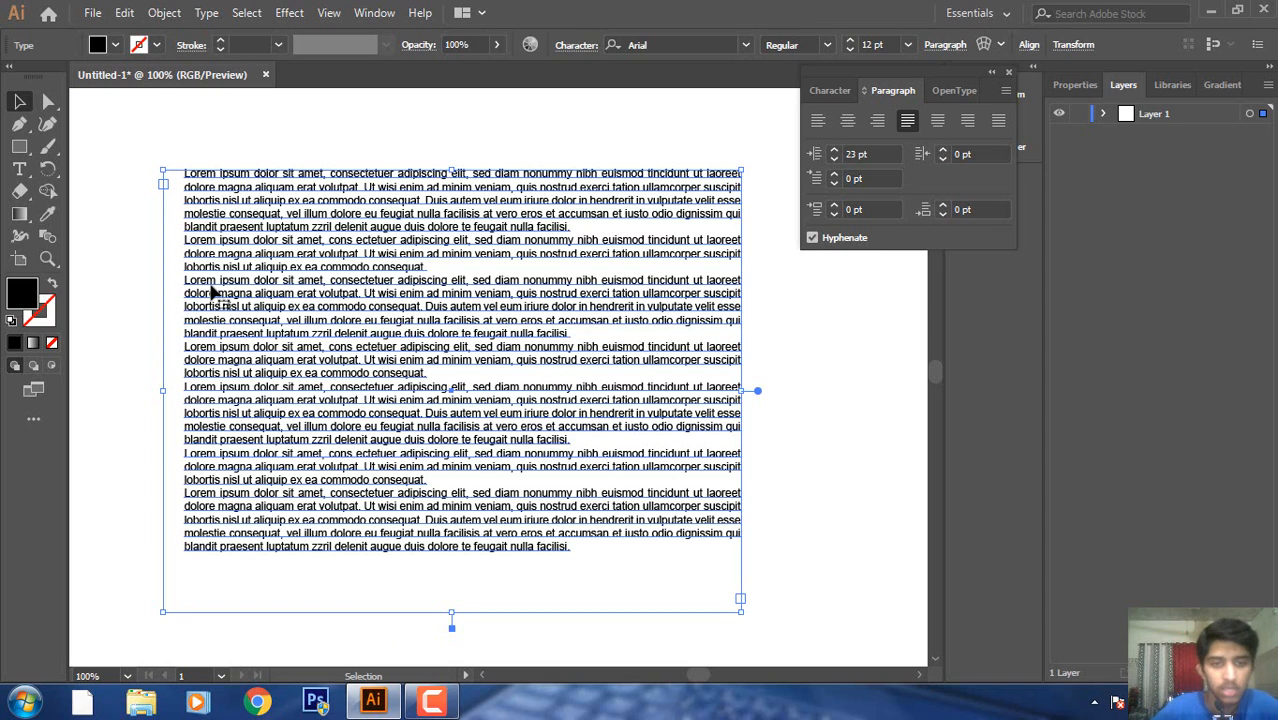
pyautogui.click(835, 152)
pyautogui.click(835, 152)
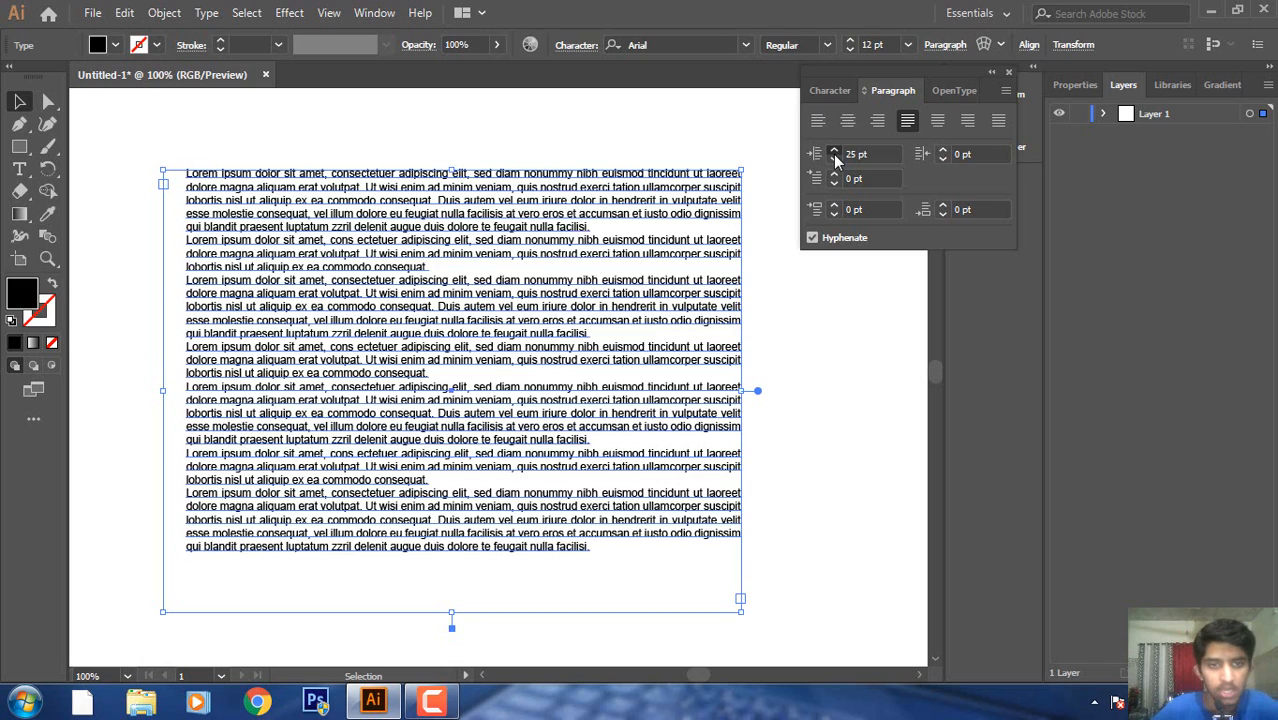
pyautogui.click(835, 152)
pyautogui.click(835, 152)
pyautogui.click(835, 152)
pyautogui.click(835, 152)
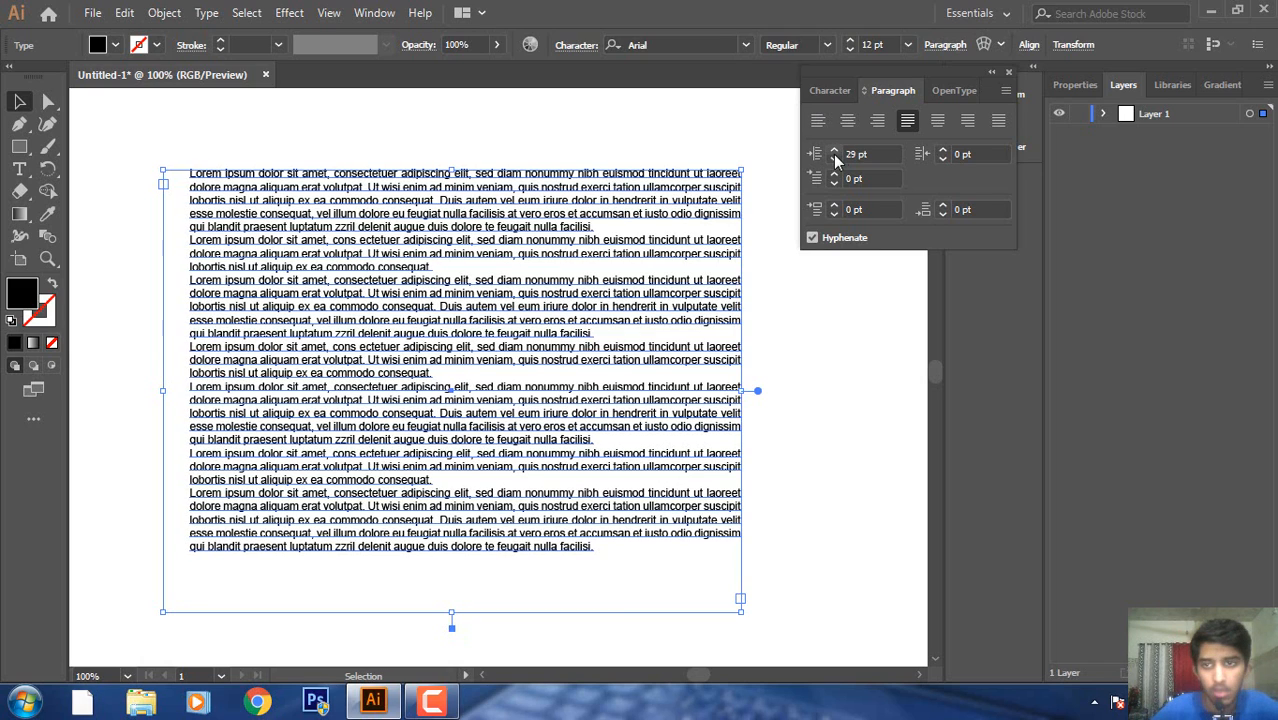
# Lower the text block's right indent to -11 pt.
pyautogui.click(941, 160)
pyautogui.click(941, 160)
pyautogui.click(941, 160)
pyautogui.click(941, 160)
pyautogui.click(941, 160)
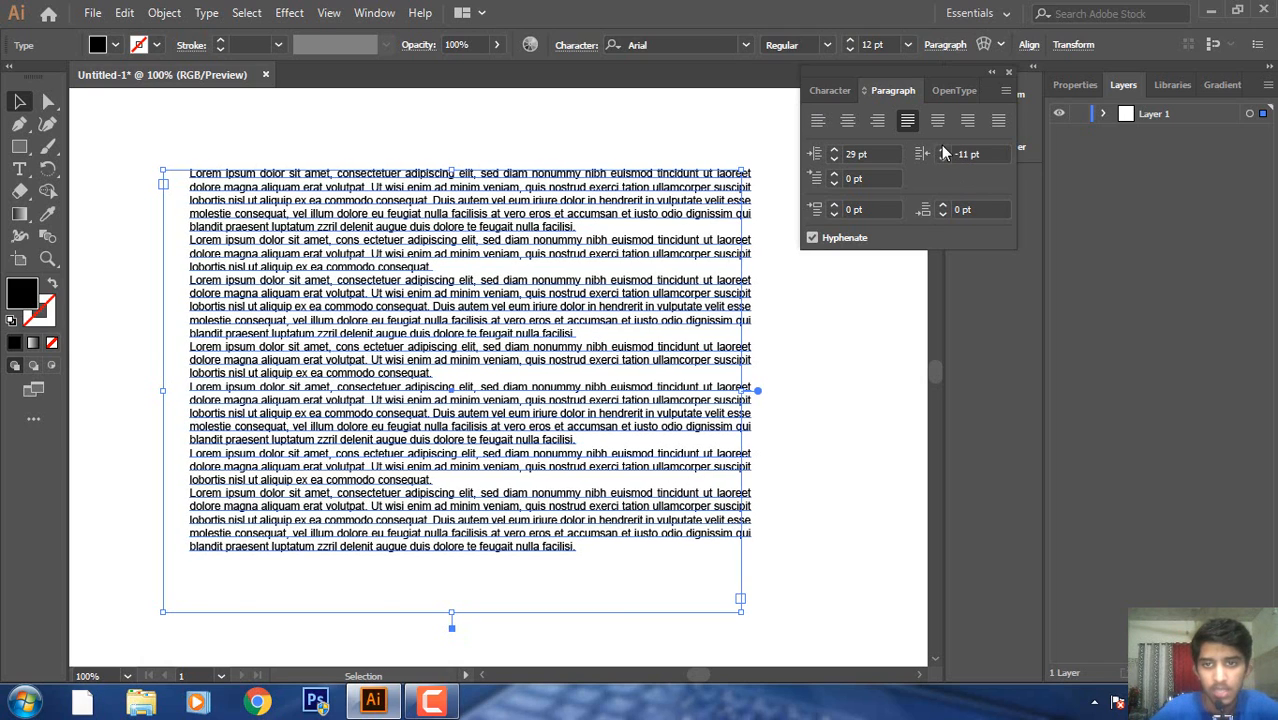
# Raise the text block's right indent to 6 pt.
pyautogui.click(942, 151)
pyautogui.click(942, 151)
pyautogui.click(942, 151)
pyautogui.click(942, 151)
pyautogui.click(942, 151)
pyautogui.click(942, 151)
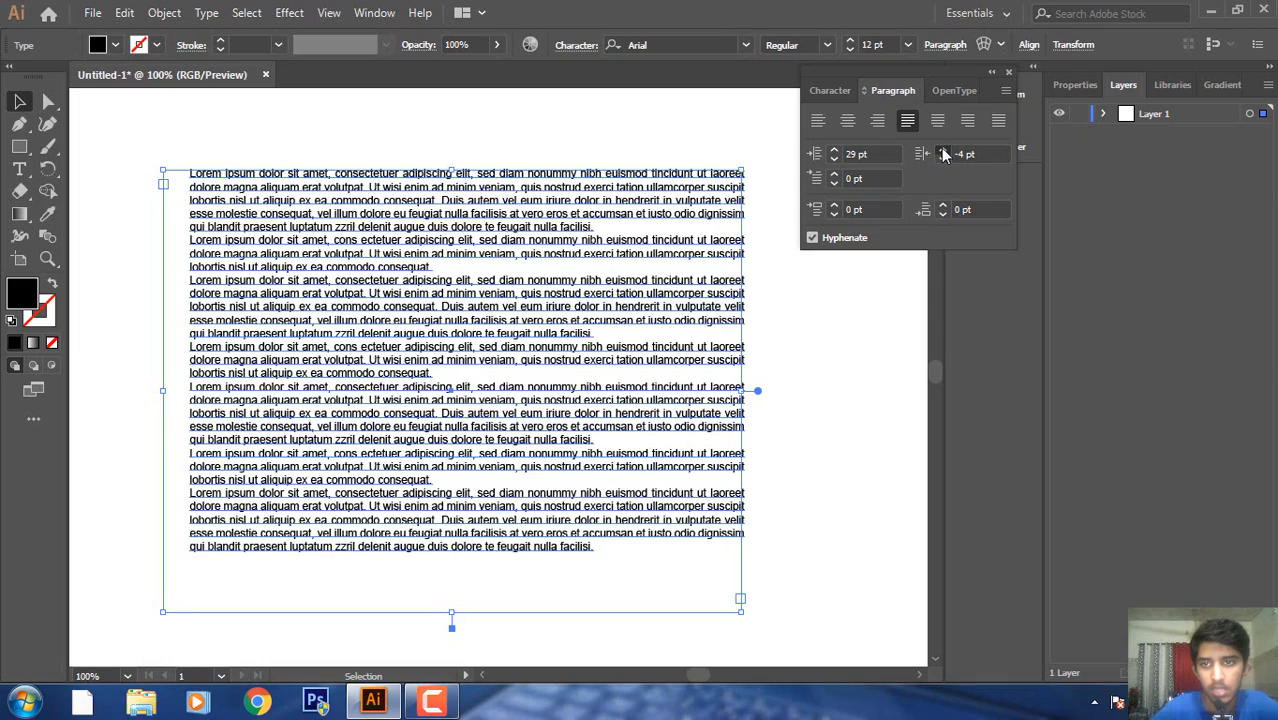
pyautogui.click(942, 151)
pyautogui.click(942, 151)
pyautogui.click(942, 151)
pyautogui.click(942, 151)
pyautogui.click(942, 151)
pyautogui.click(942, 151)
pyautogui.click(942, 151)
pyautogui.click(942, 151)
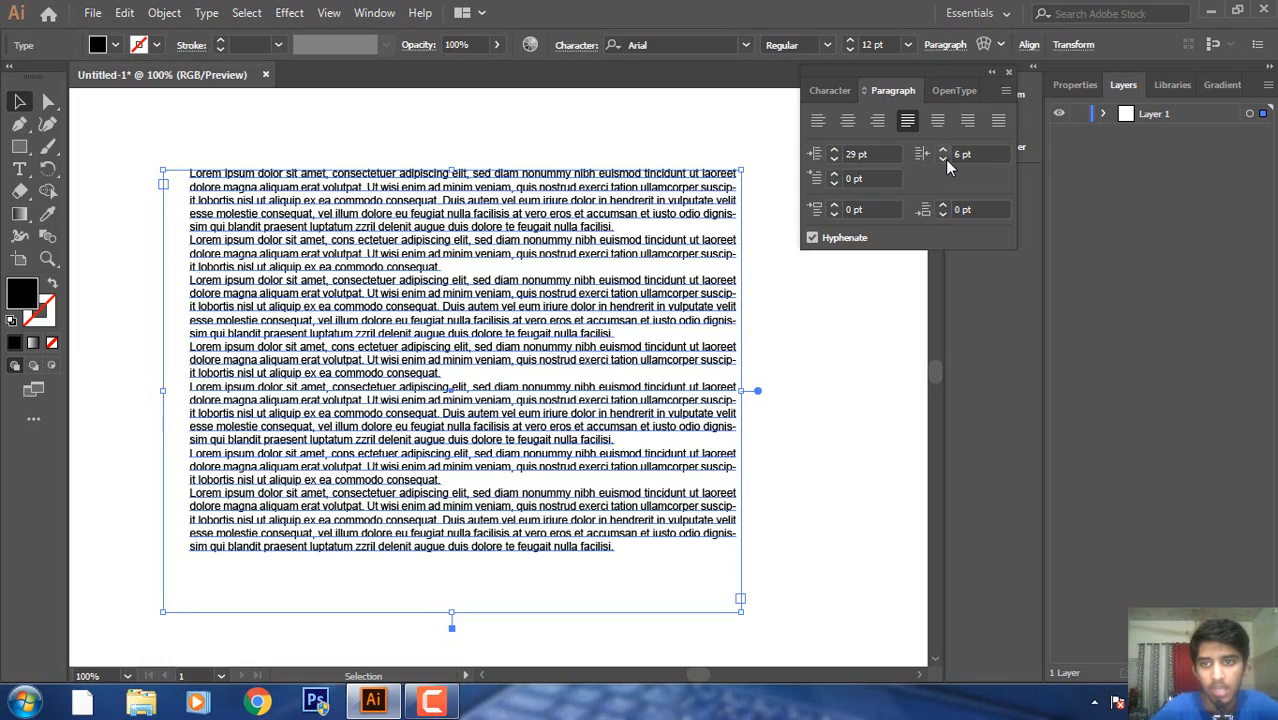
pyautogui.click(942, 151)
# Lower the text block's right indent to -12 pt.
pyautogui.click(946, 160)
pyautogui.click(946, 160)
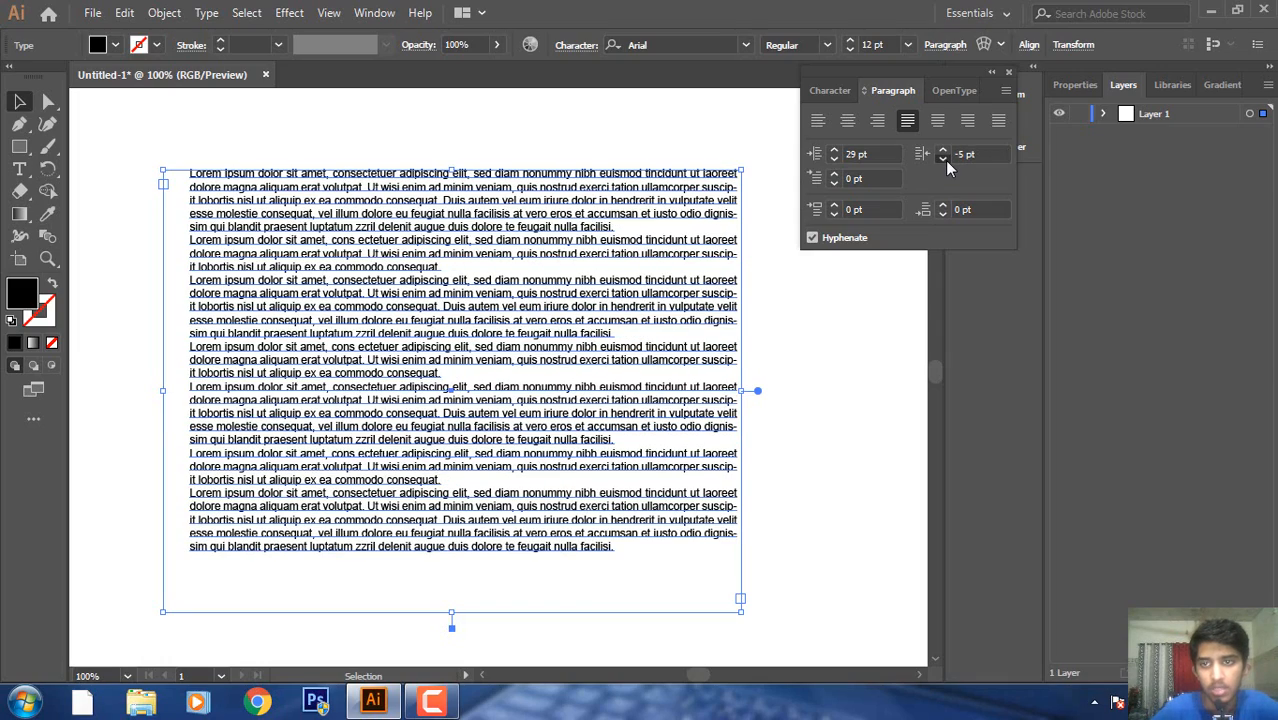
pyautogui.click(946, 160)
pyautogui.click(946, 160)
pyautogui.click(946, 160)
pyautogui.click(946, 160)
pyautogui.click(946, 160)
pyautogui.click(946, 160)
pyautogui.click(946, 160)
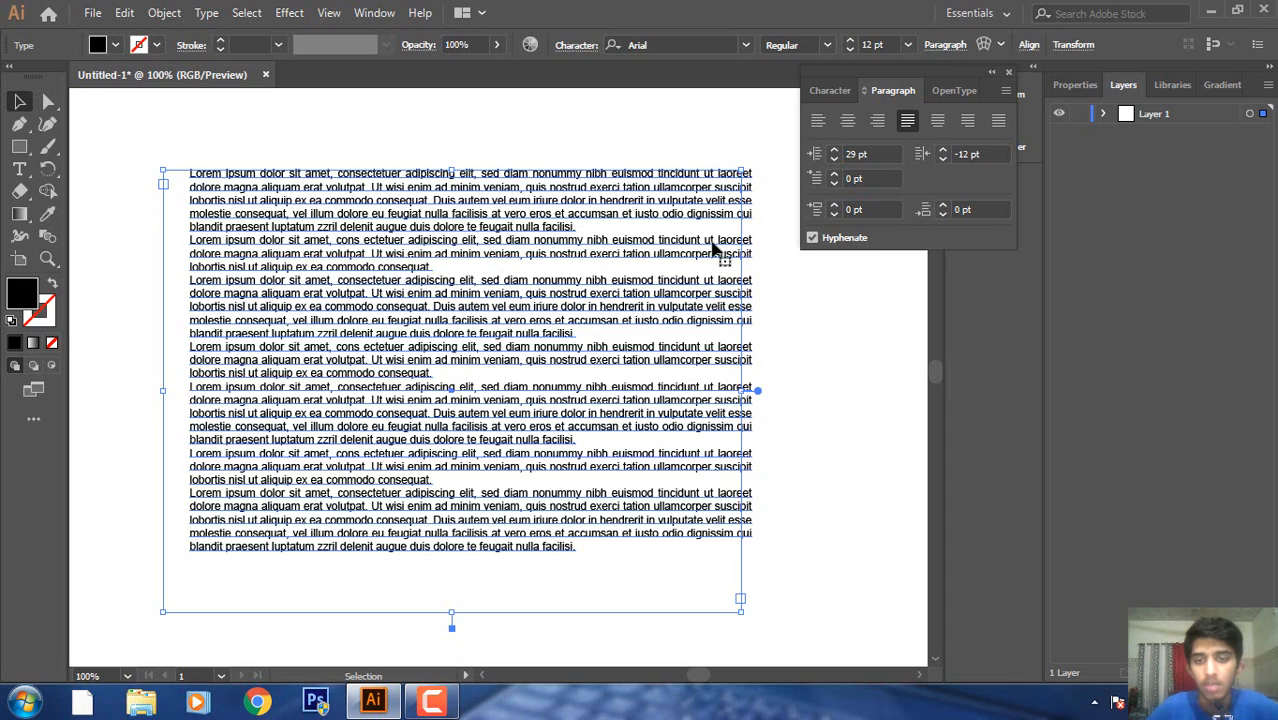
# Increase the text block's right indent to 25 pt and keep the block selected.
pyautogui.click(990, 156)
pyautogui.press('Up')
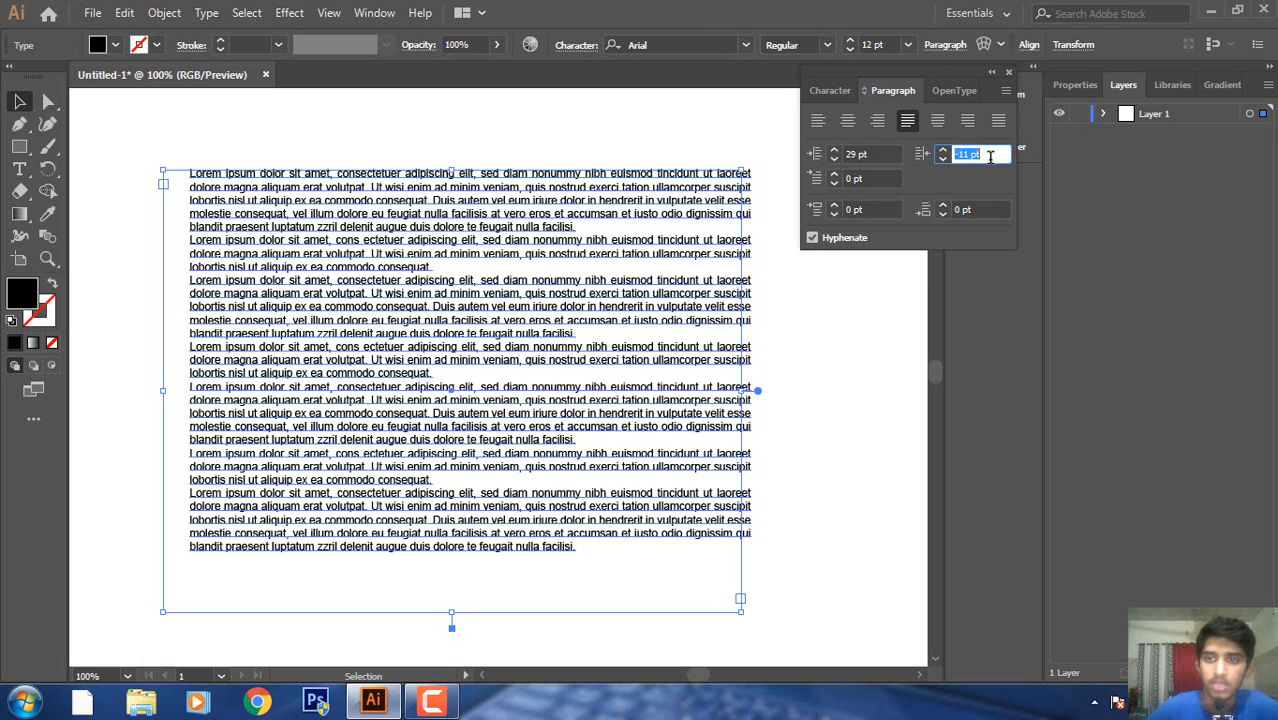
pyautogui.press('Up')
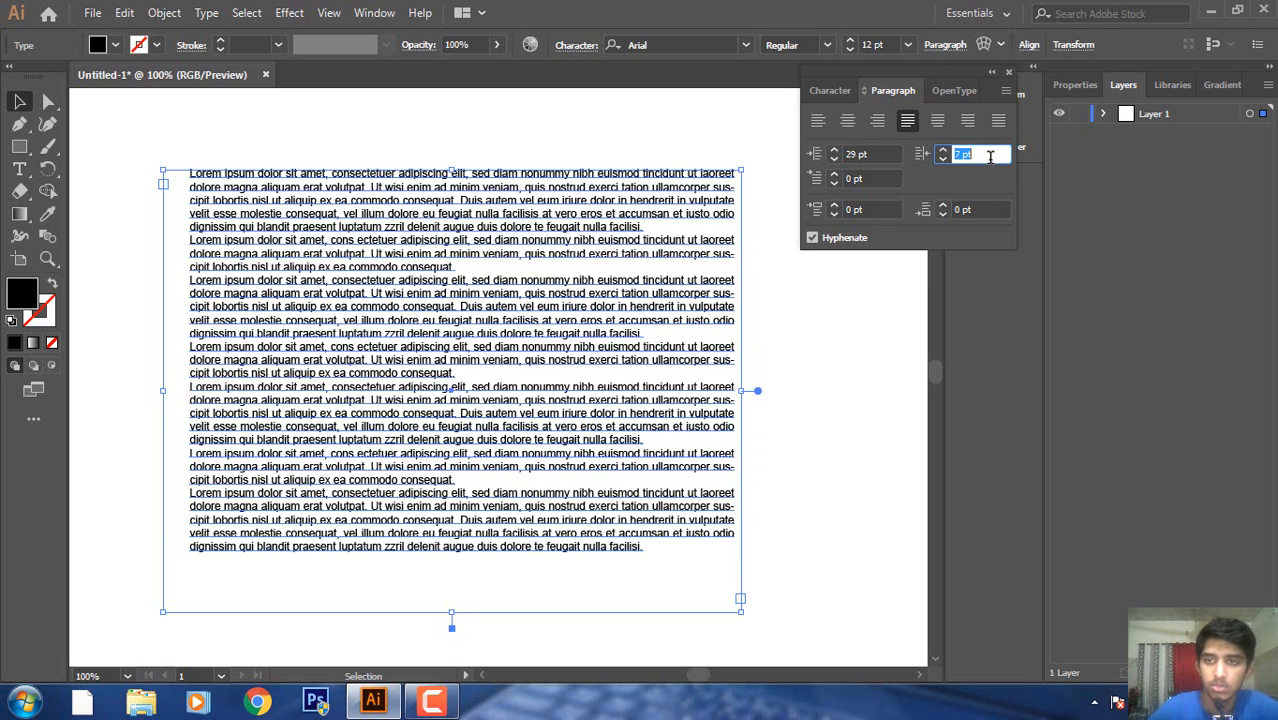
pyautogui.press('Up')
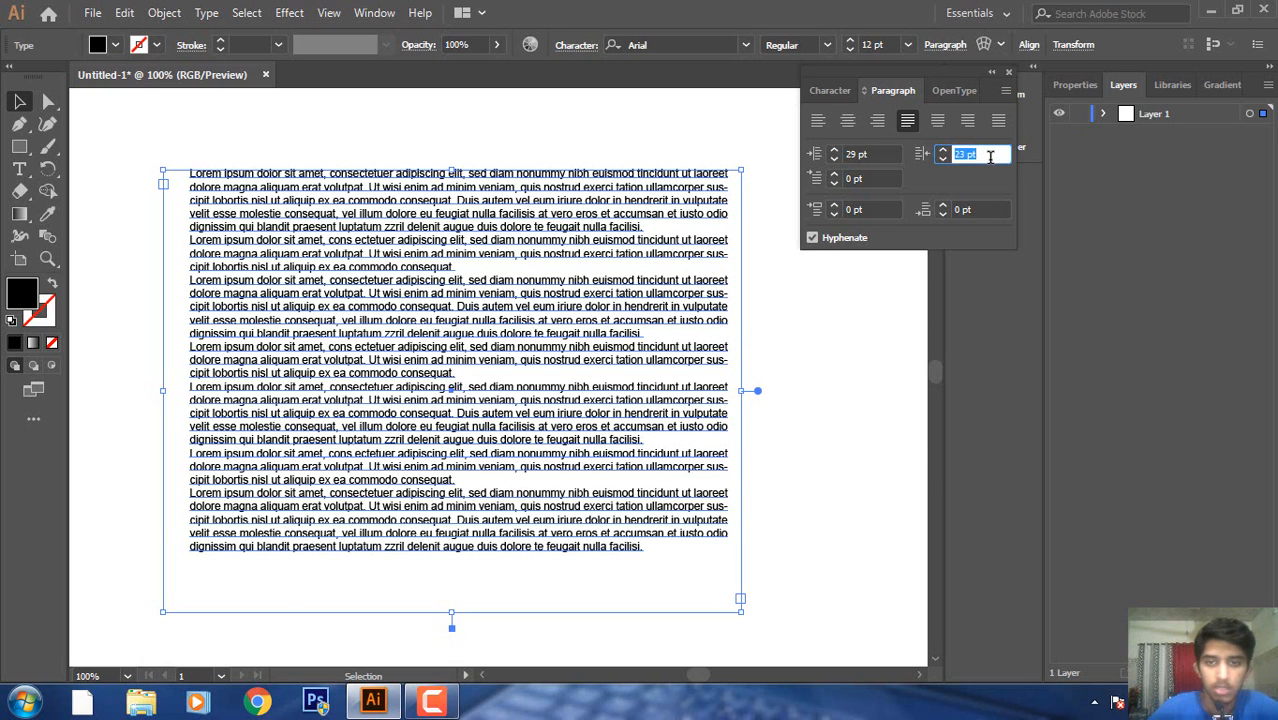
pyautogui.press('Up')
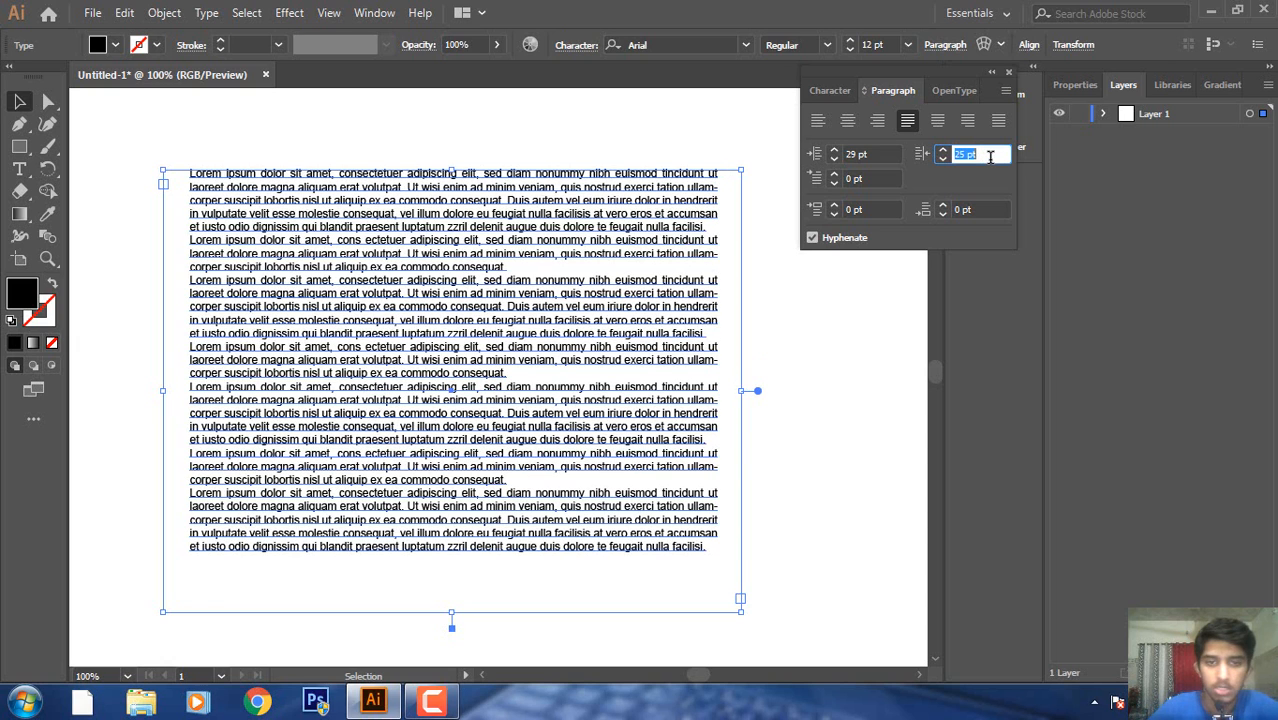
pyautogui.click(753, 304)
pyautogui.click(628, 320)
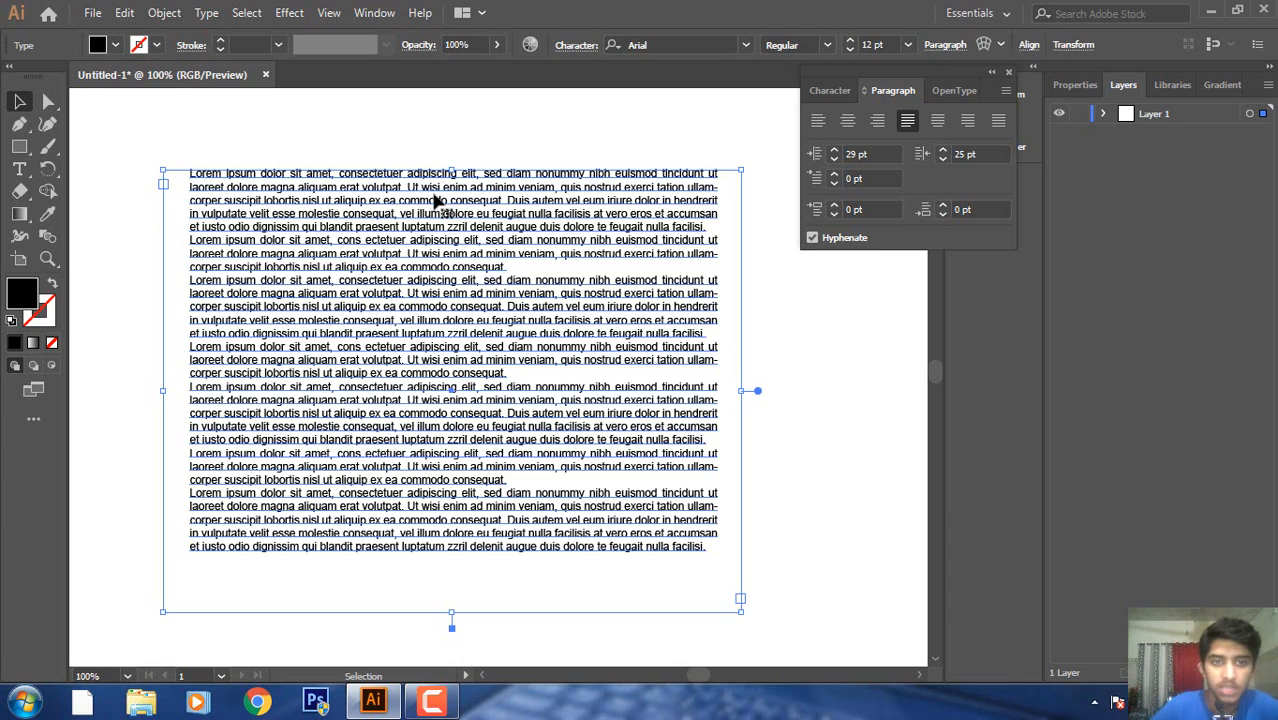
# Place the Type tool cursor at the start of the third paragraph and set its first-line indent to 58 pt.
pyautogui.click(189, 176)
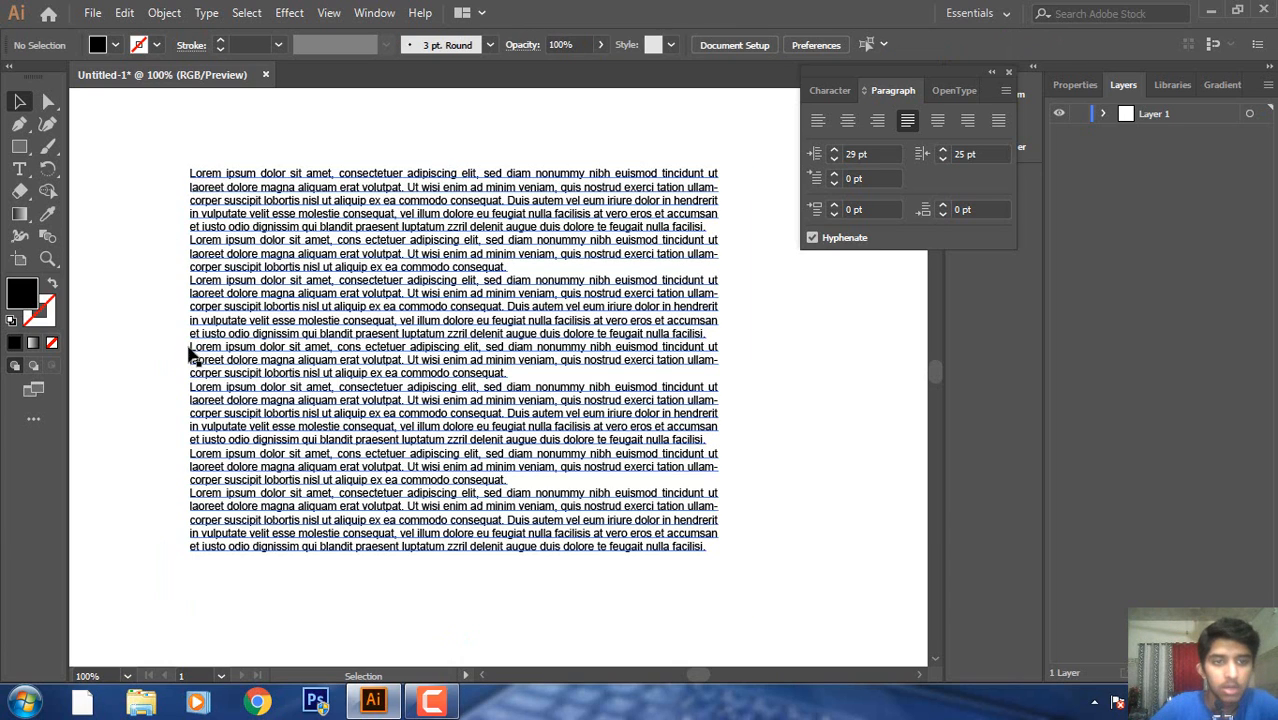
pyautogui.click(190, 287)
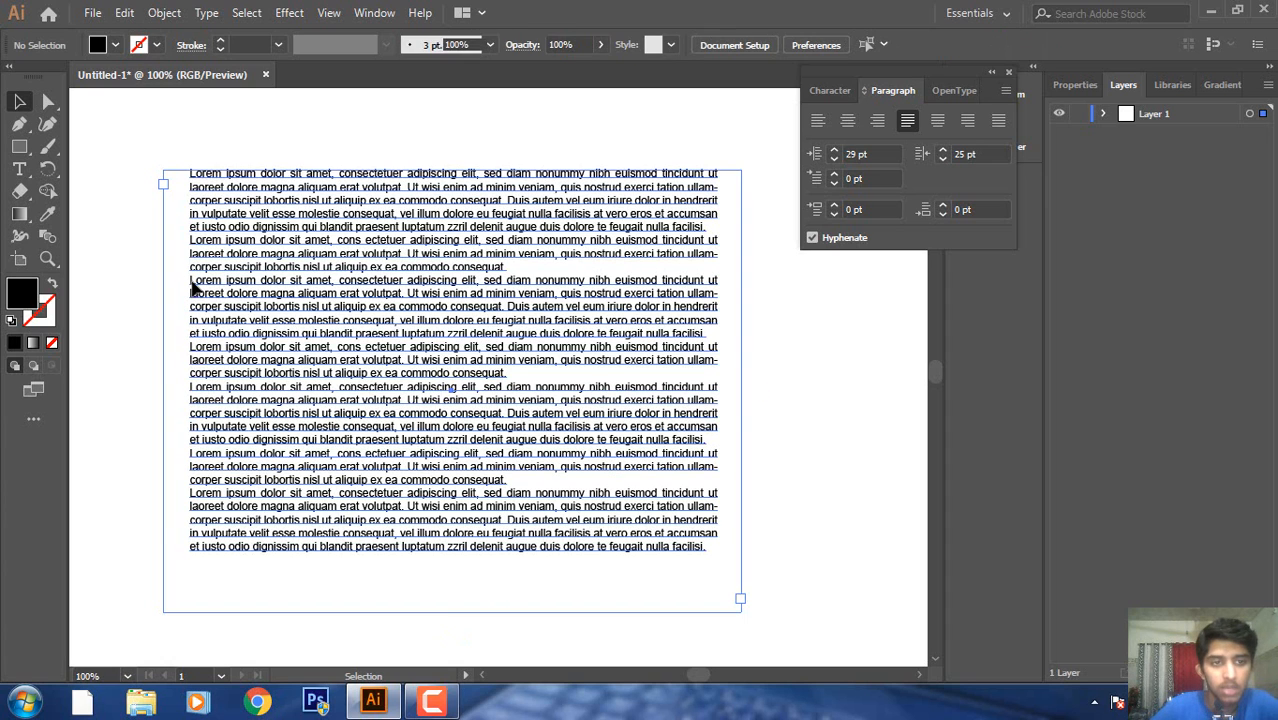
pyautogui.click(20, 170)
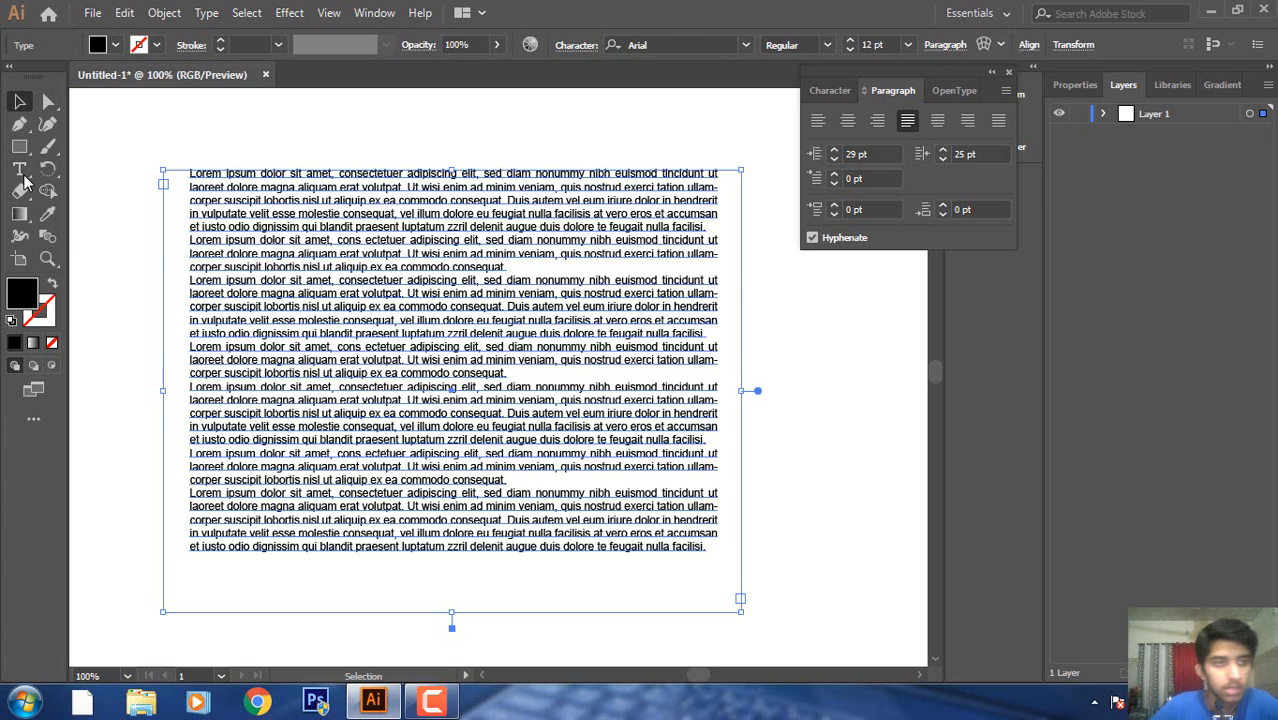
pyautogui.click(190, 283)
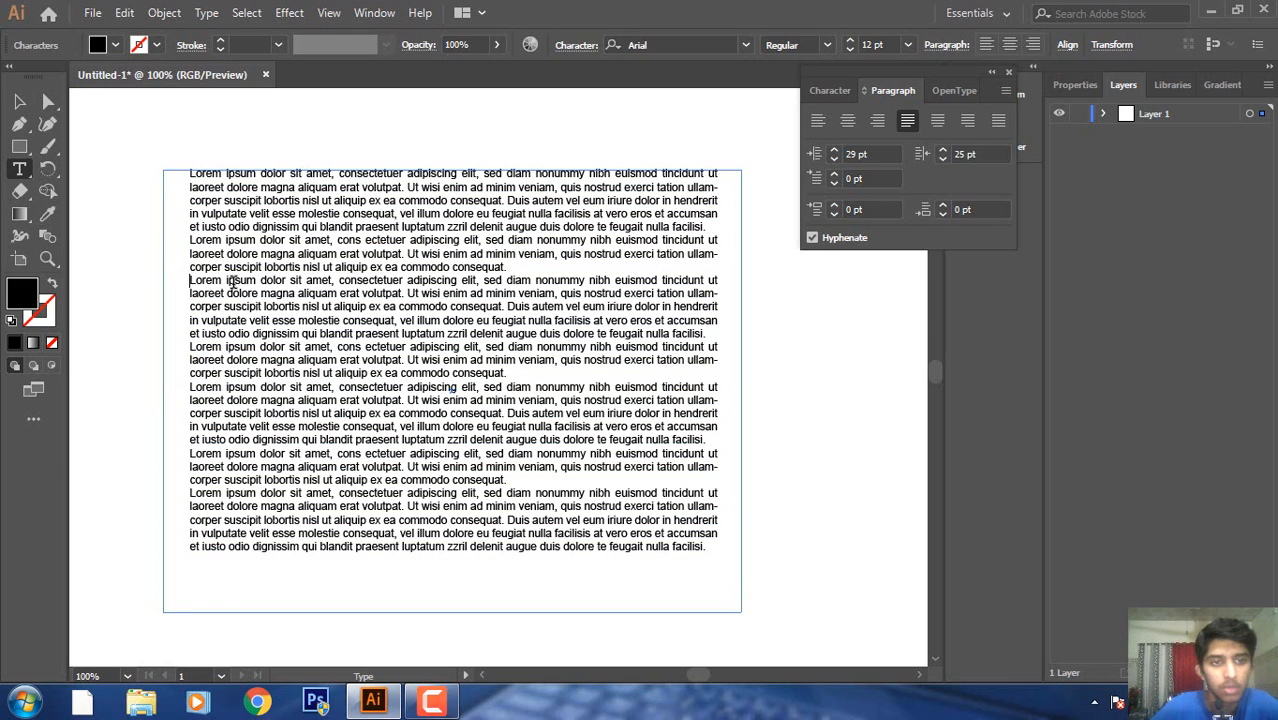
pyautogui.click(833, 175)
pyautogui.moveTo(832, 176); pyautogui.dragTo(832, 178)
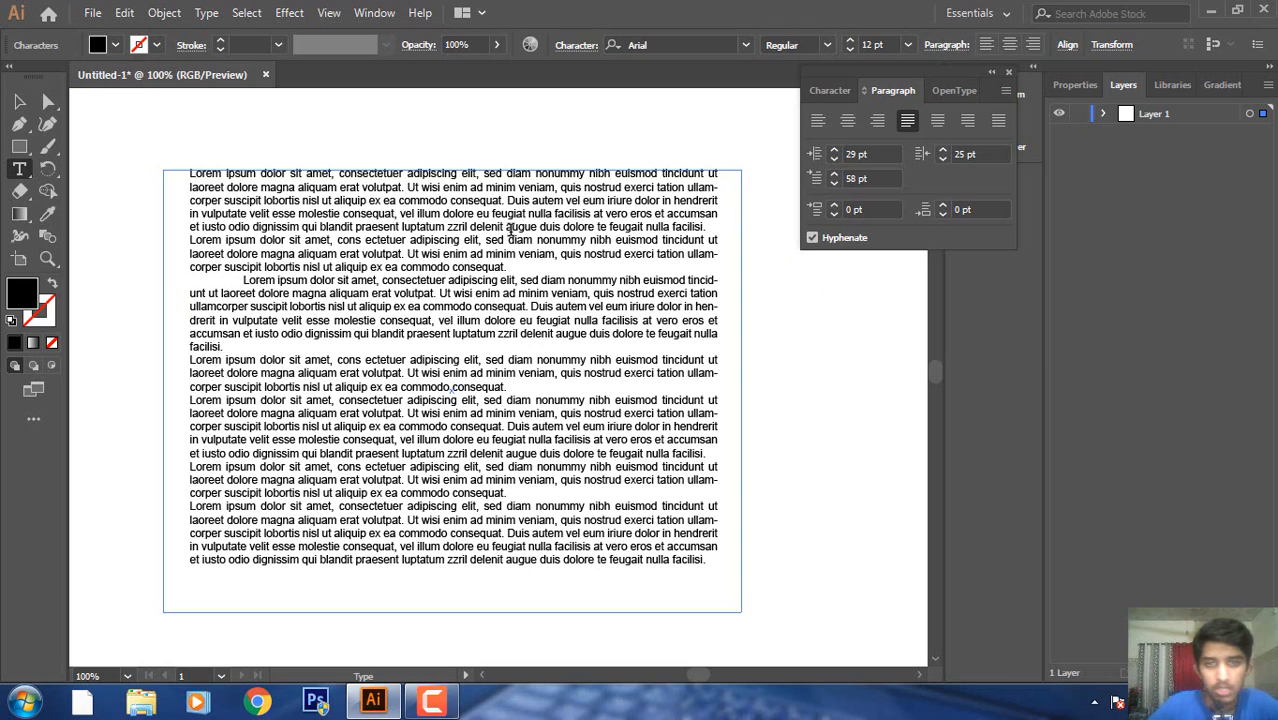
# Shift the whole text block slightly down with the Selection tool and extend its frame's upper edge a little upward.
pyautogui.click(19, 101)
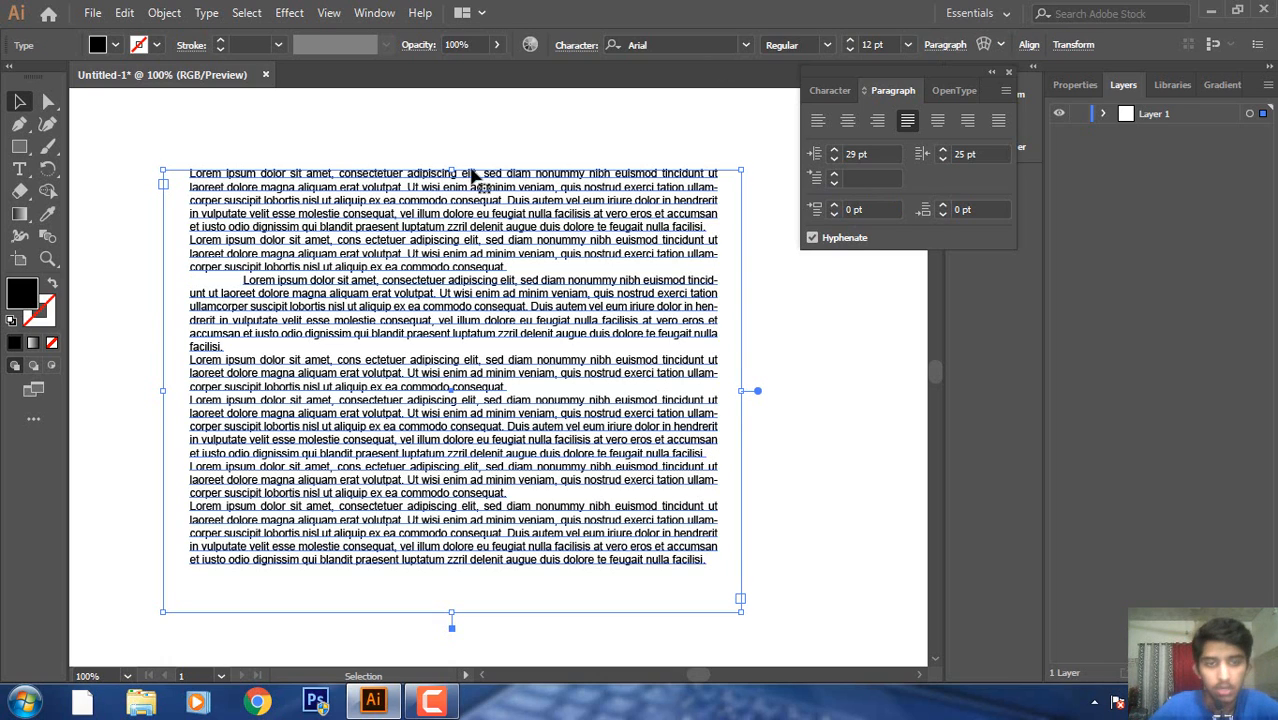
pyautogui.moveTo(470, 178); pyautogui.dragTo(469, 193)
pyautogui.click(469, 116)
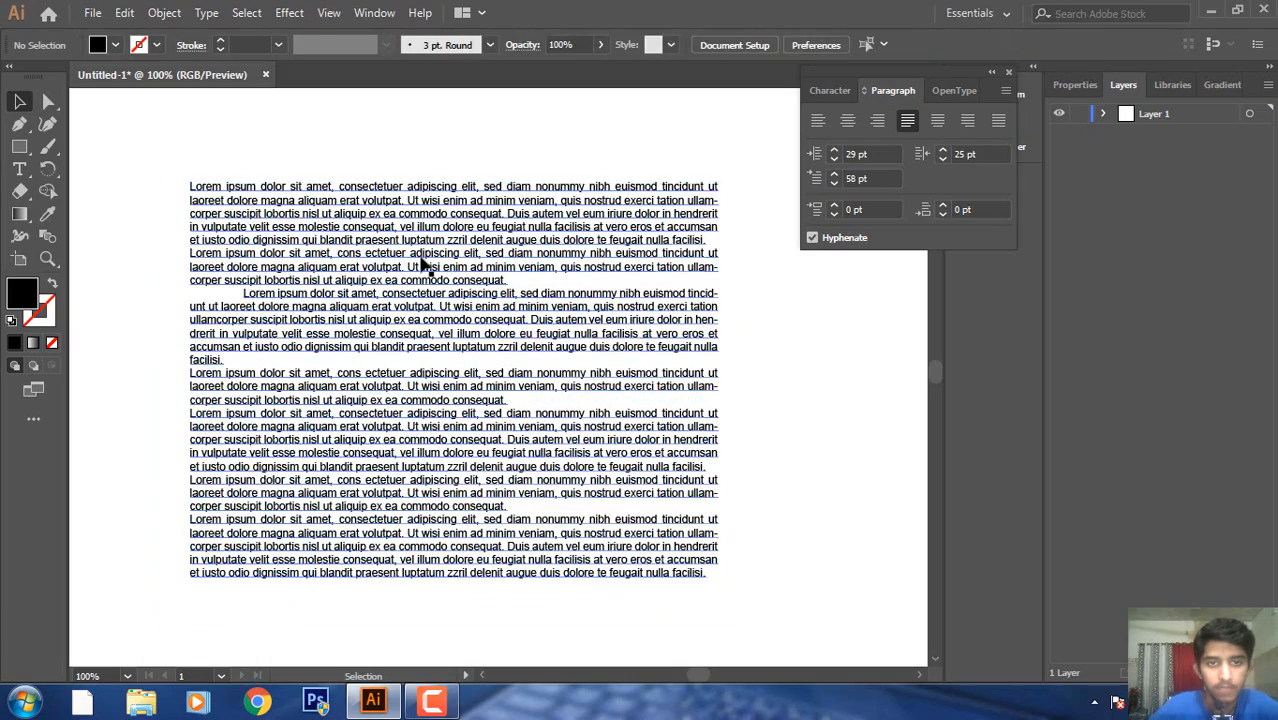
pyautogui.click(462, 257)
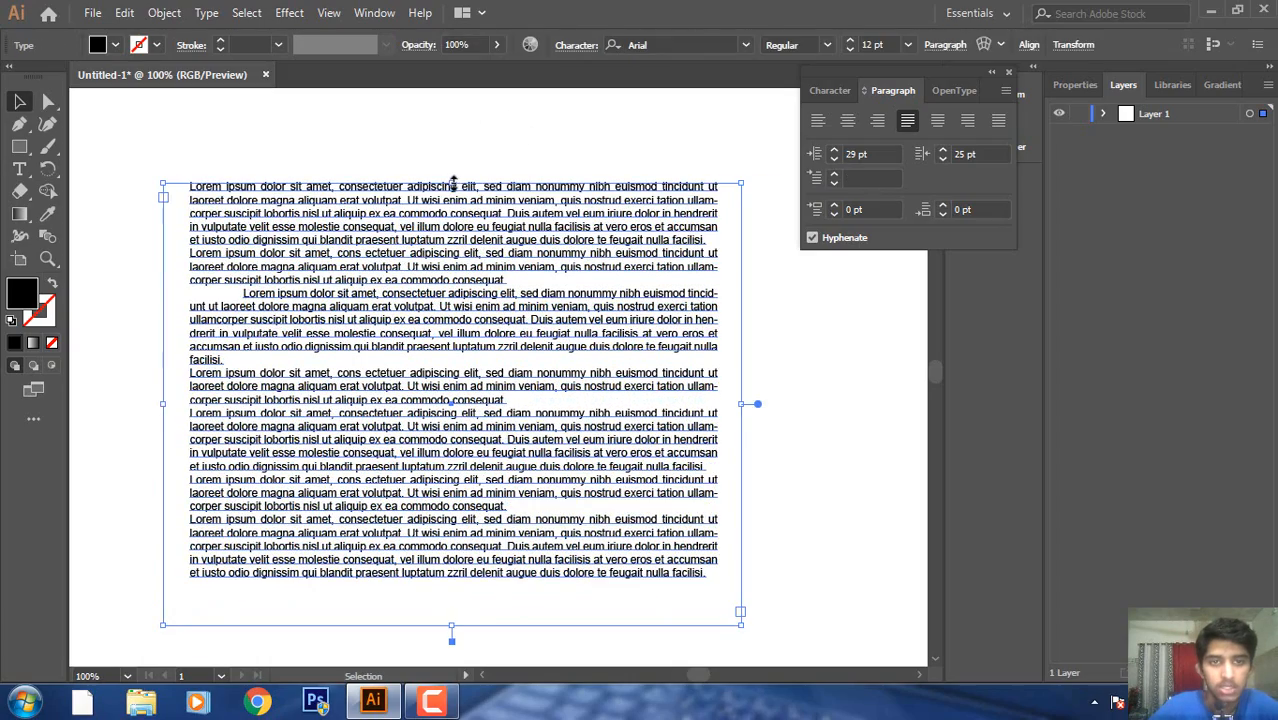
pyautogui.moveTo(453, 183); pyautogui.dragTo(456, 177)
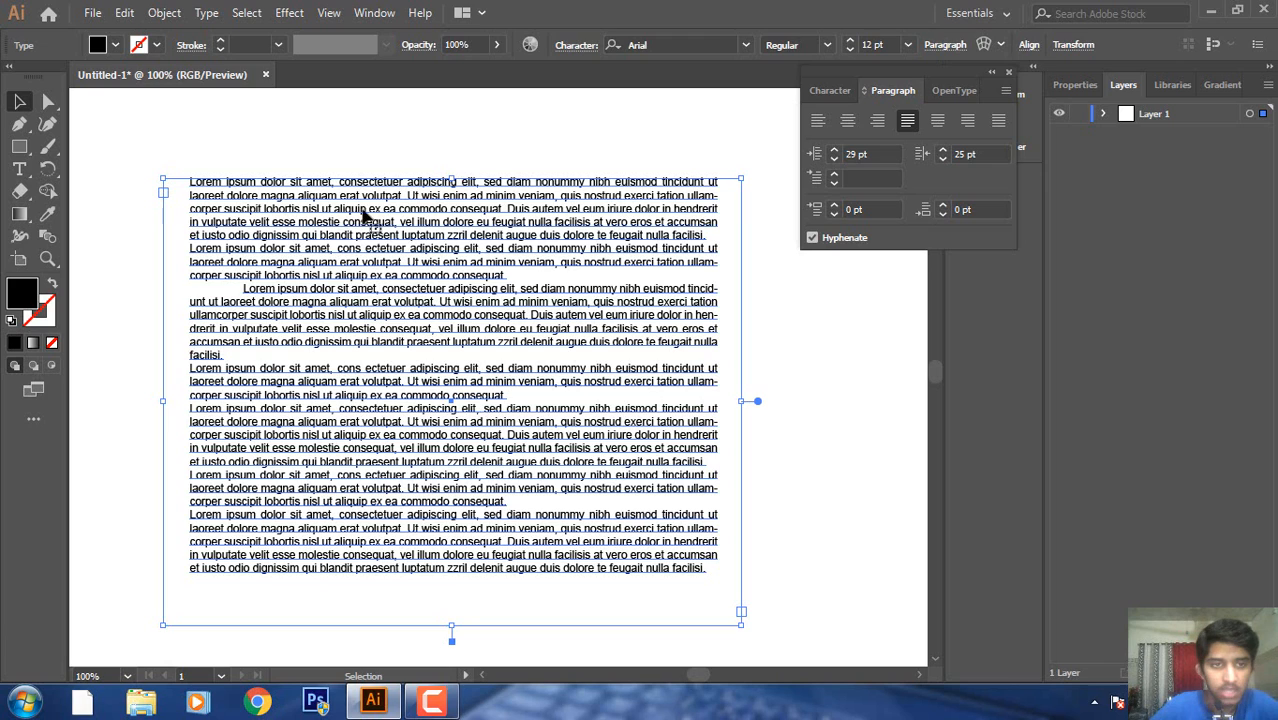
# Raise the space before each paragraph of the text block to 30 pt.
pyautogui.click(874, 209)
pyautogui.click(834, 204)
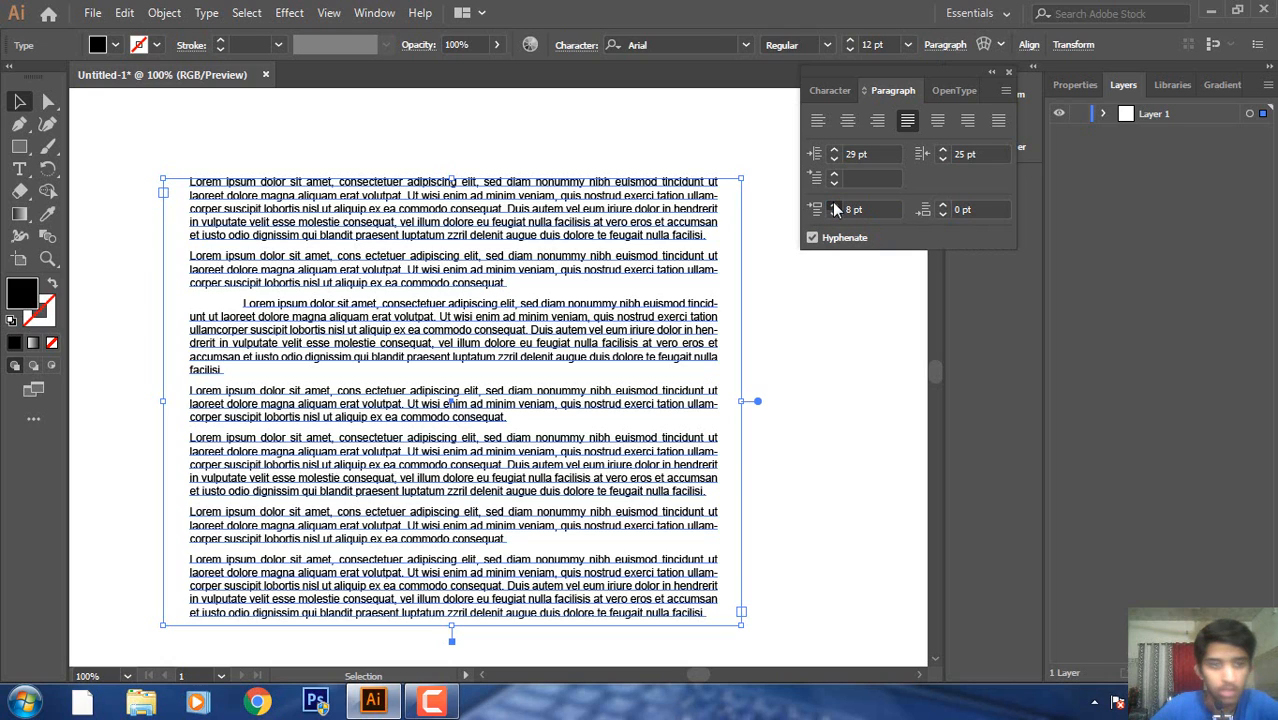
pyautogui.click(835, 205)
pyautogui.click(835, 205)
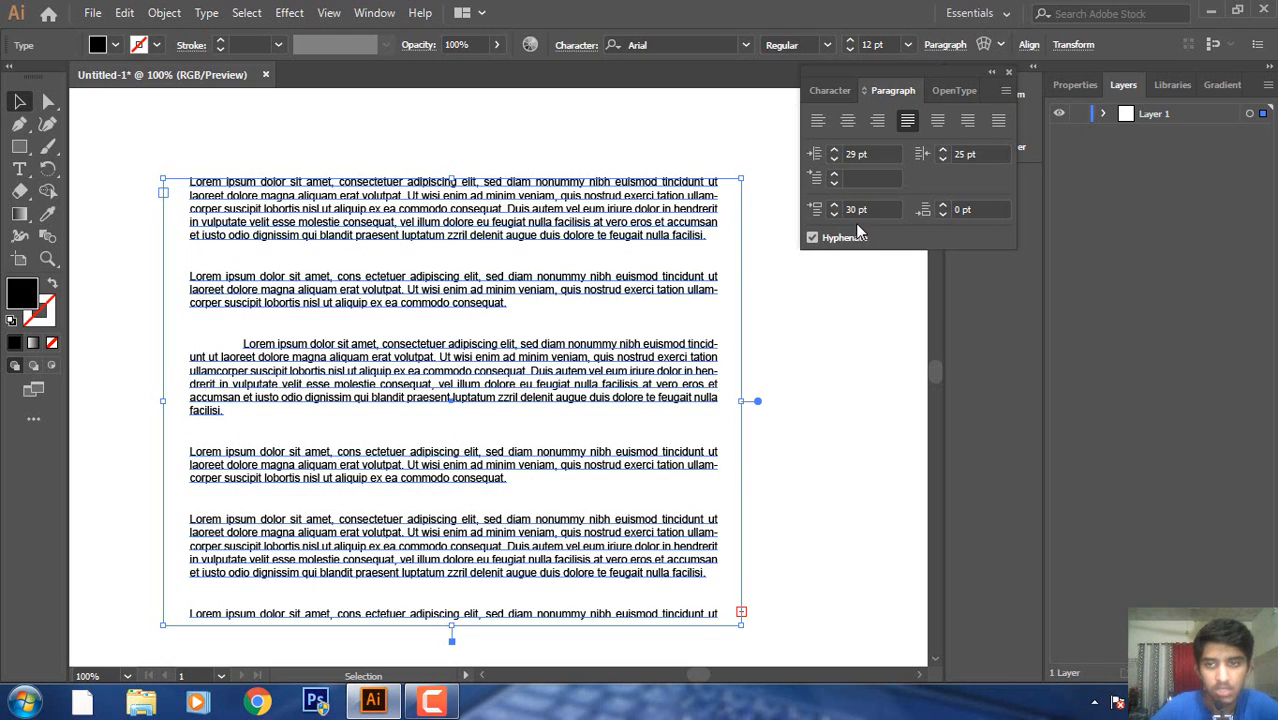
# Set the space before each paragraph to 10 pt and reselect the text block.
pyautogui.moveTo(868, 209); pyautogui.dragTo(801, 214)
pyautogui.write('10')
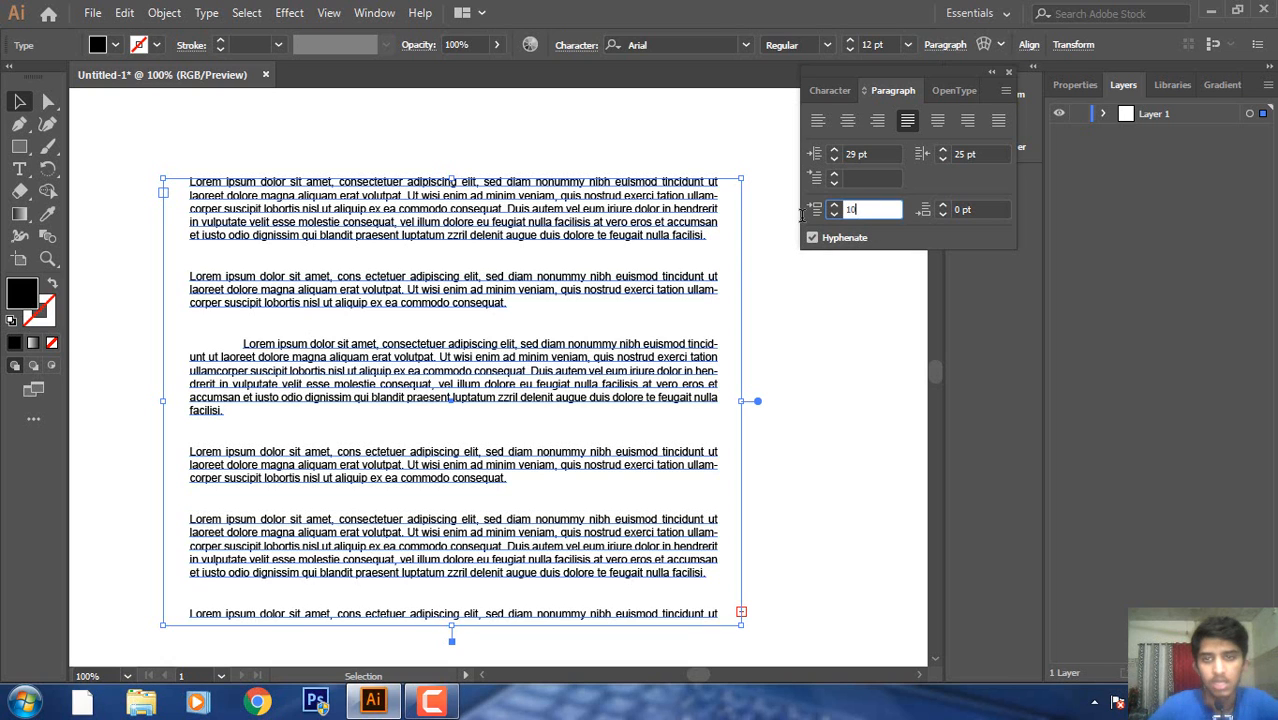
pyautogui.press('Return')
pyautogui.click(832, 497)
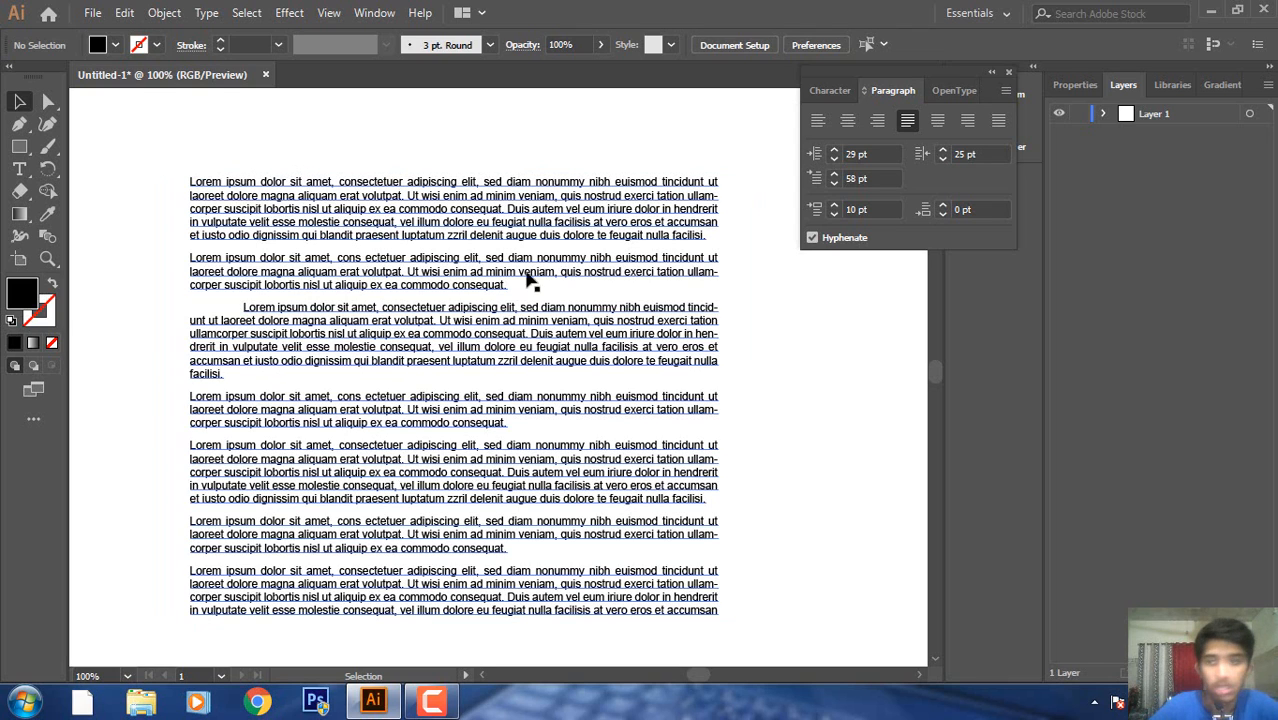
pyautogui.click(605, 301)
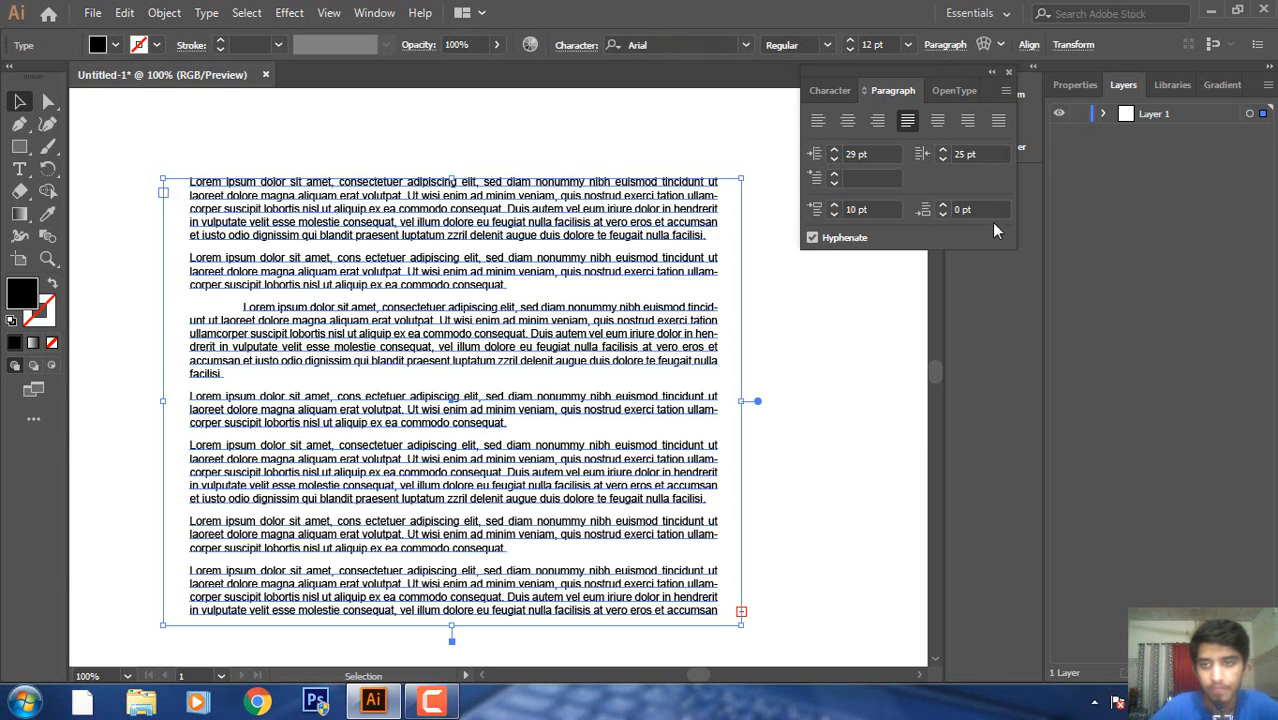
# Set the space after each paragraph of the text block to 12 pt and deselect it.
pyautogui.click(942, 213)
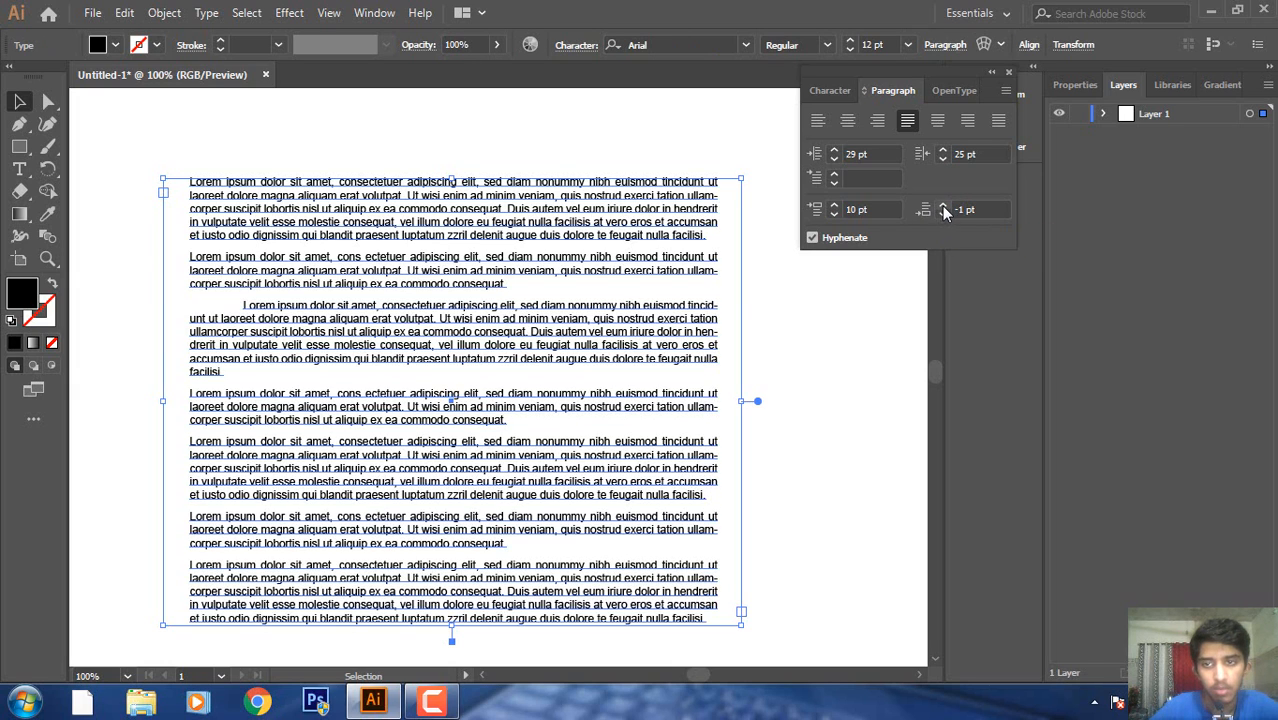
pyautogui.click(942, 206)
pyautogui.click(942, 206)
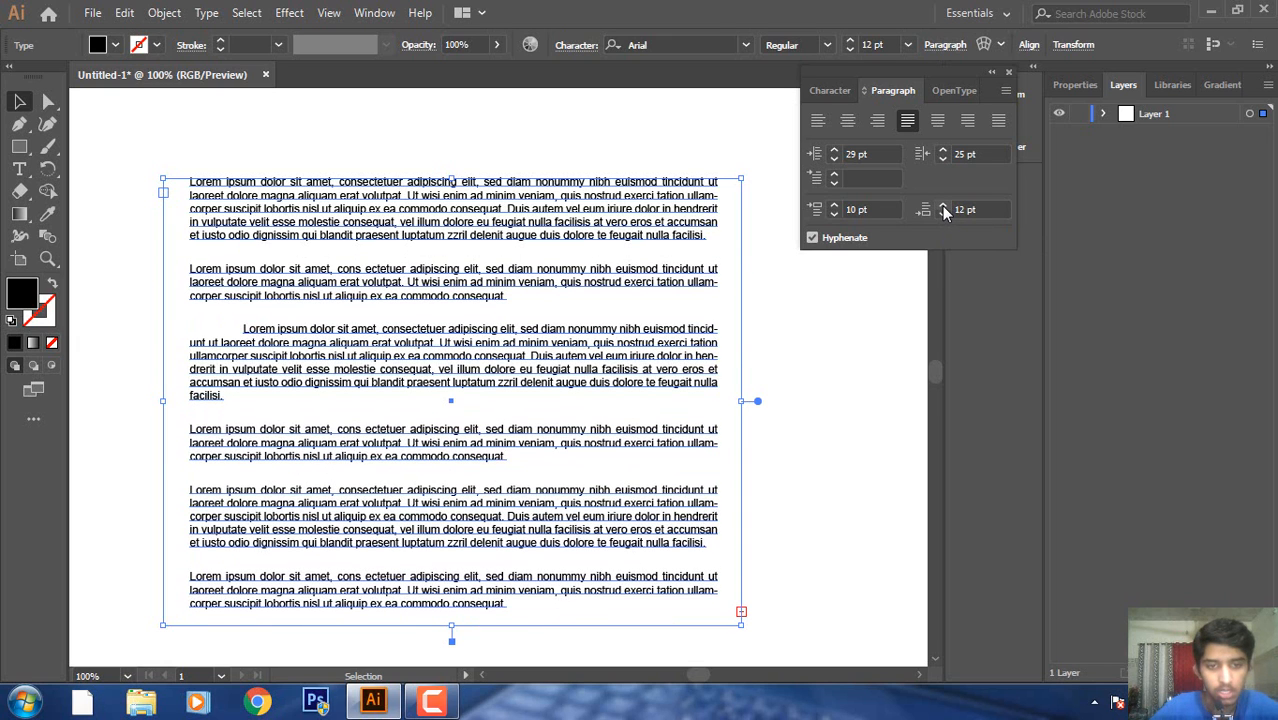
pyautogui.click(822, 500)
pyautogui.click(499, 451)
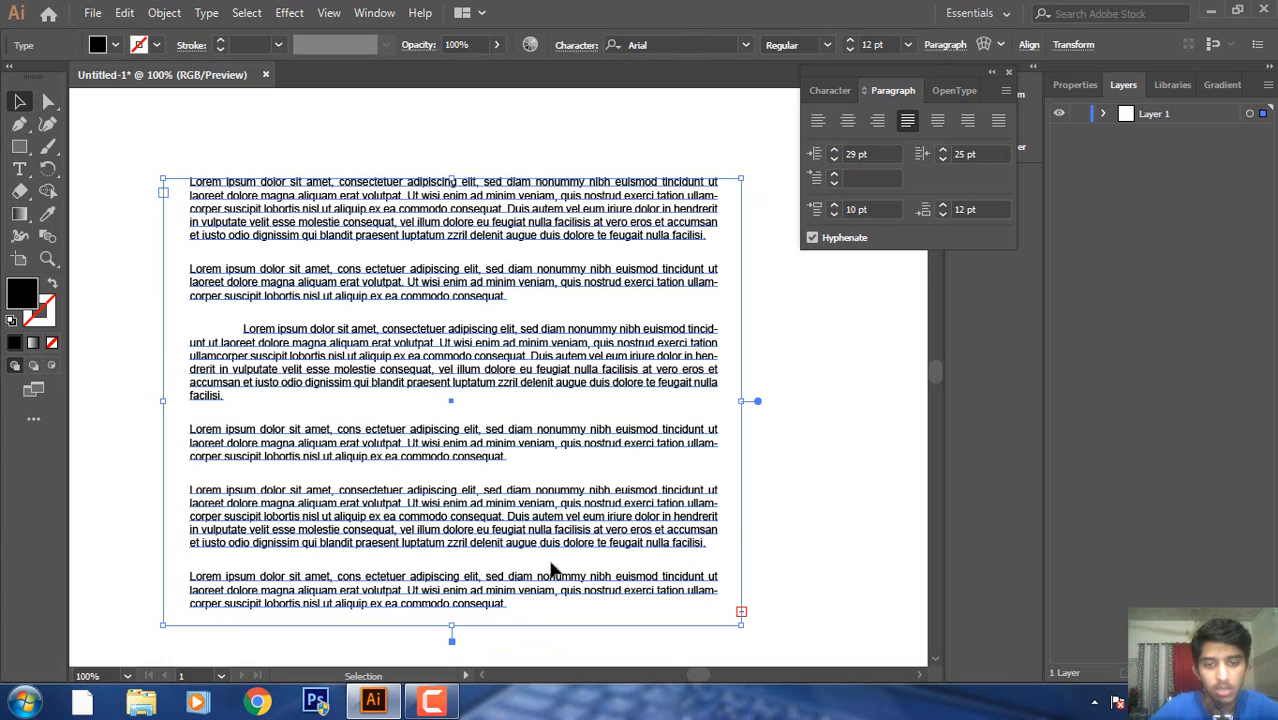
pyautogui.click(821, 360)
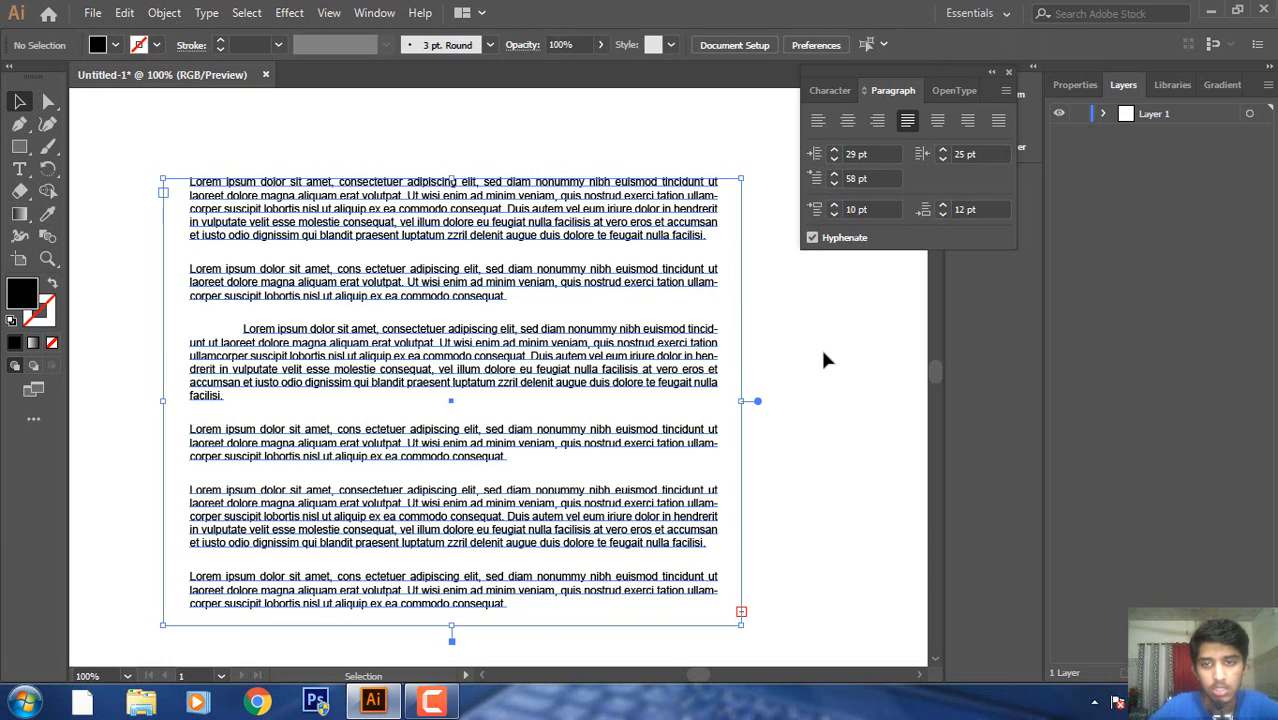
# Examine how the words are hyphenated at the line ends of the text block at 200% zoom.
pyautogui.click(645, 338)
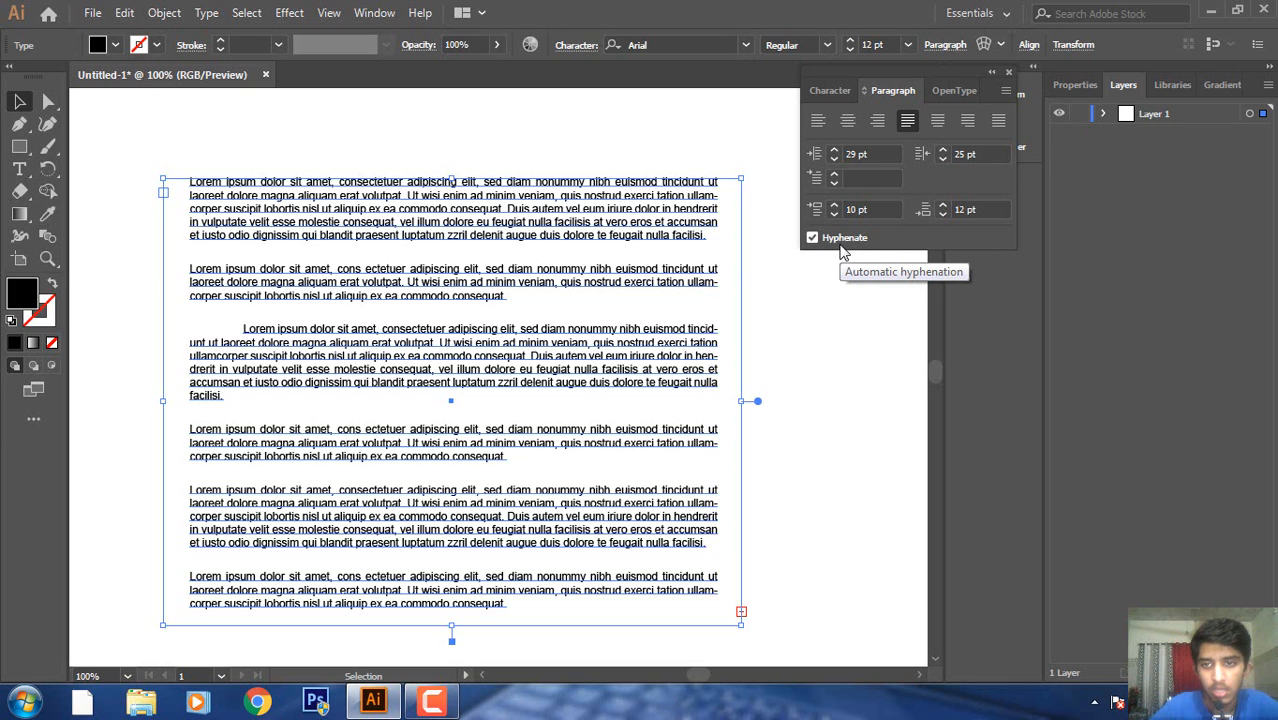
pyautogui.click(818, 328)
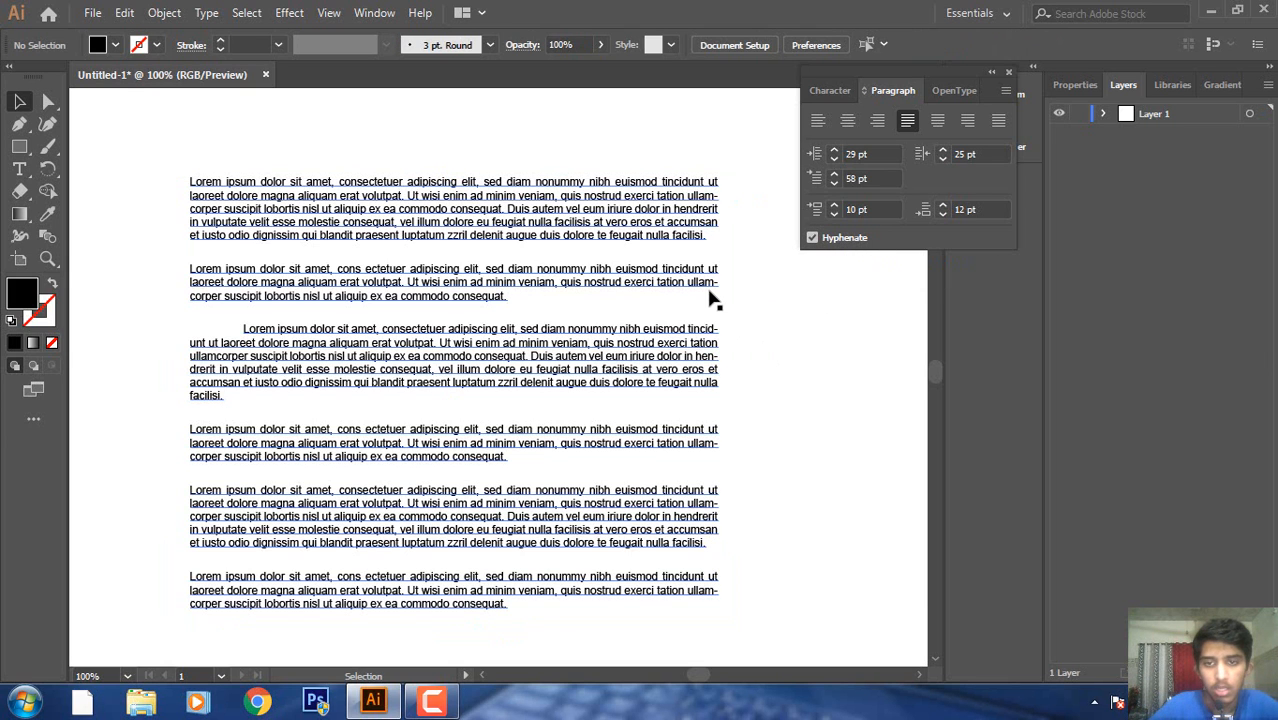
pyautogui.hotkey('ctrl', '=')
pyautogui.hotkey('ctrl', '=')
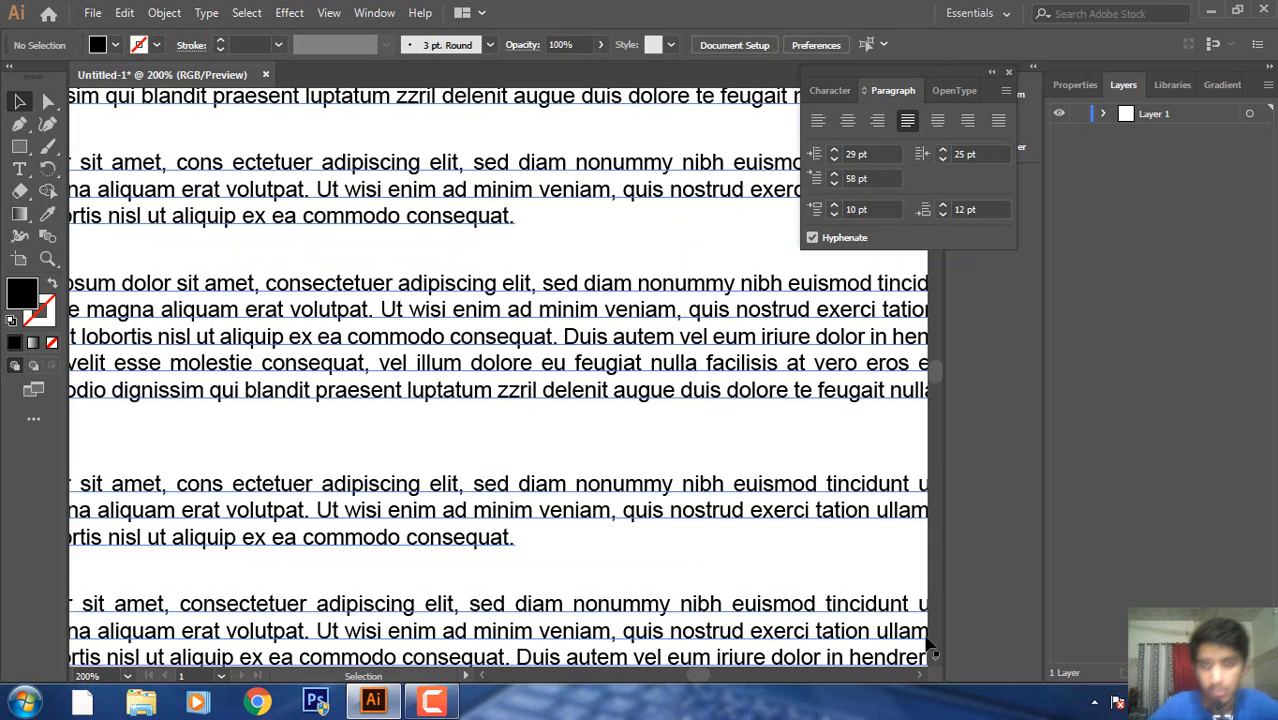
pyautogui.hscroll(5, 920, 680)
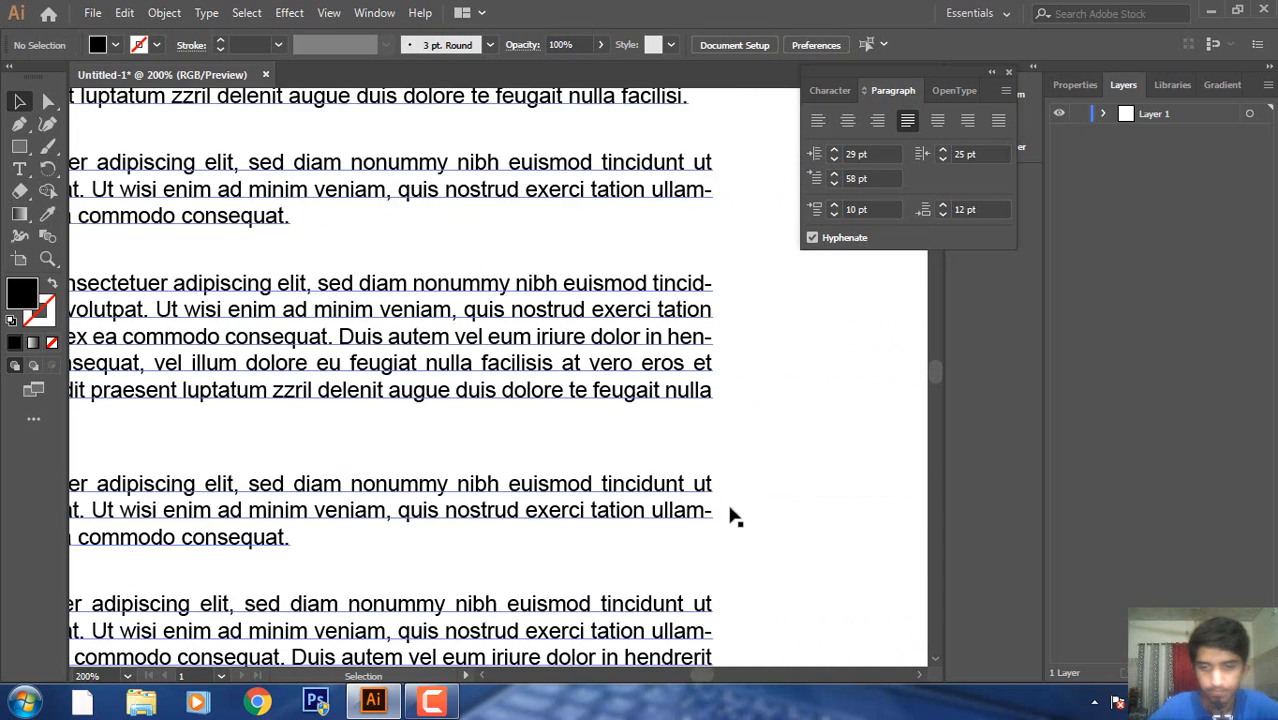
pyautogui.scroll(-3, 935, 378)
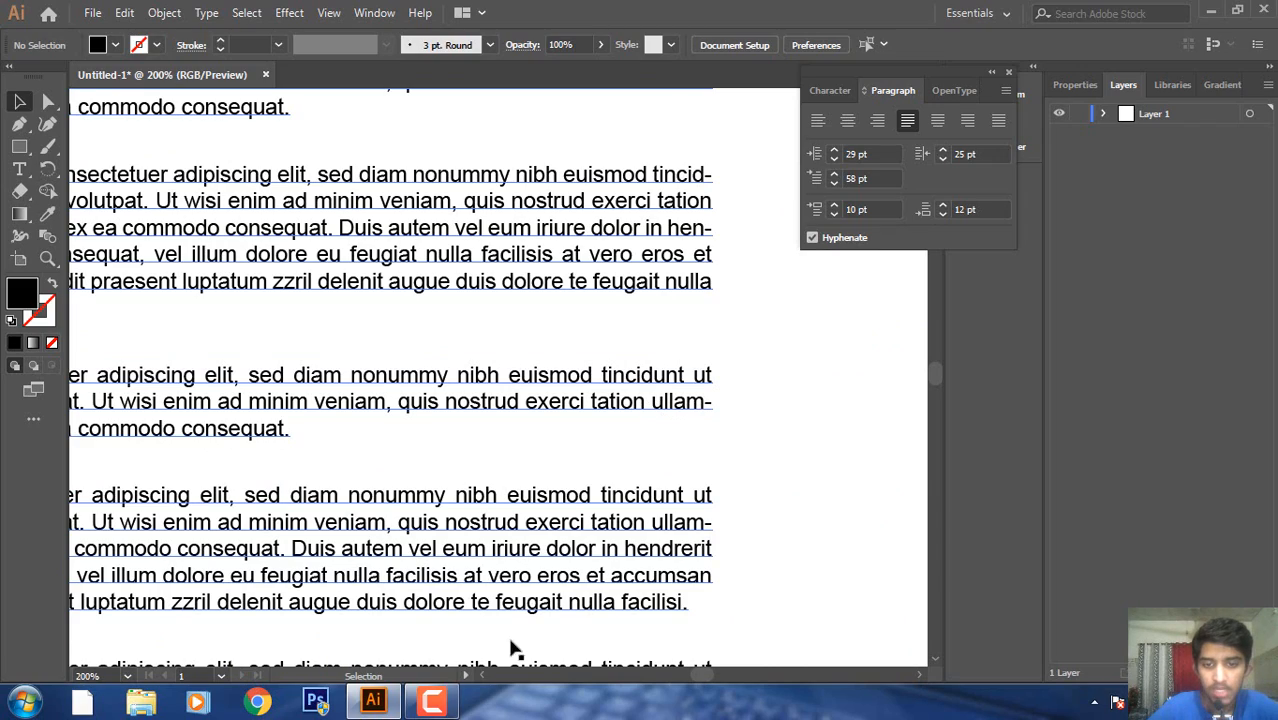
pyautogui.hscroll(-5, 482, 680)
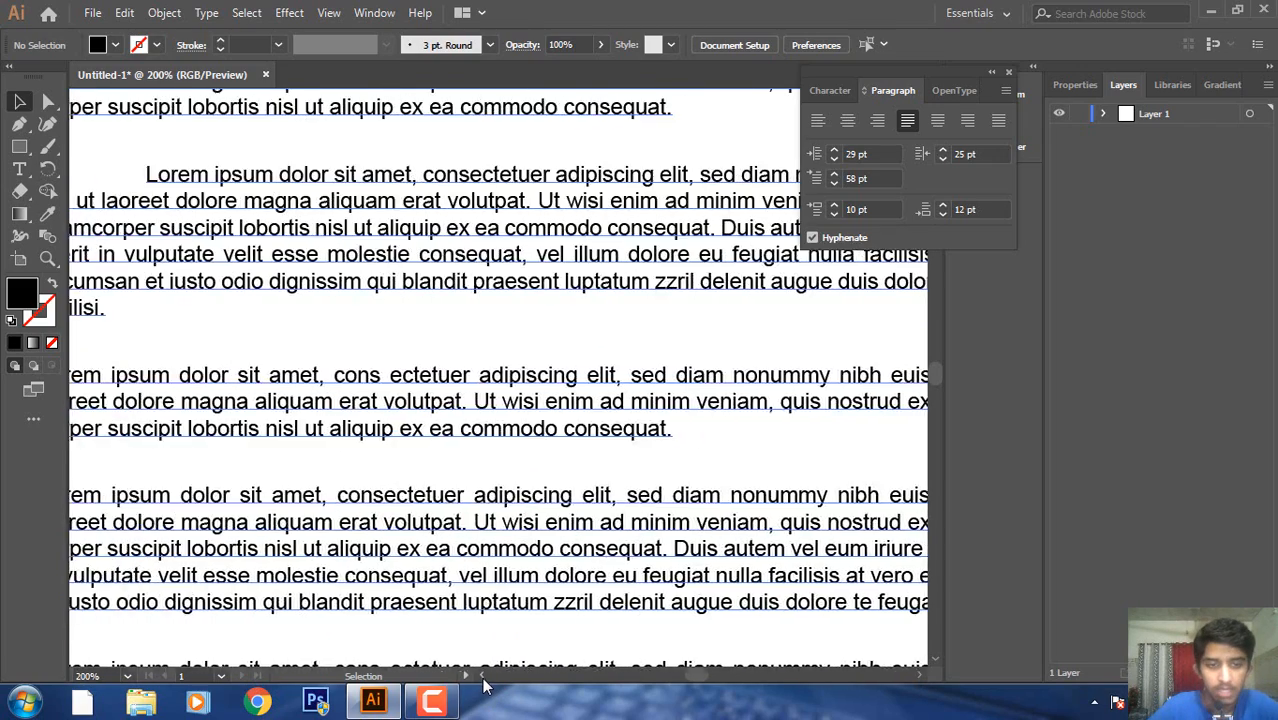
pyautogui.hscroll(-3, 484, 683)
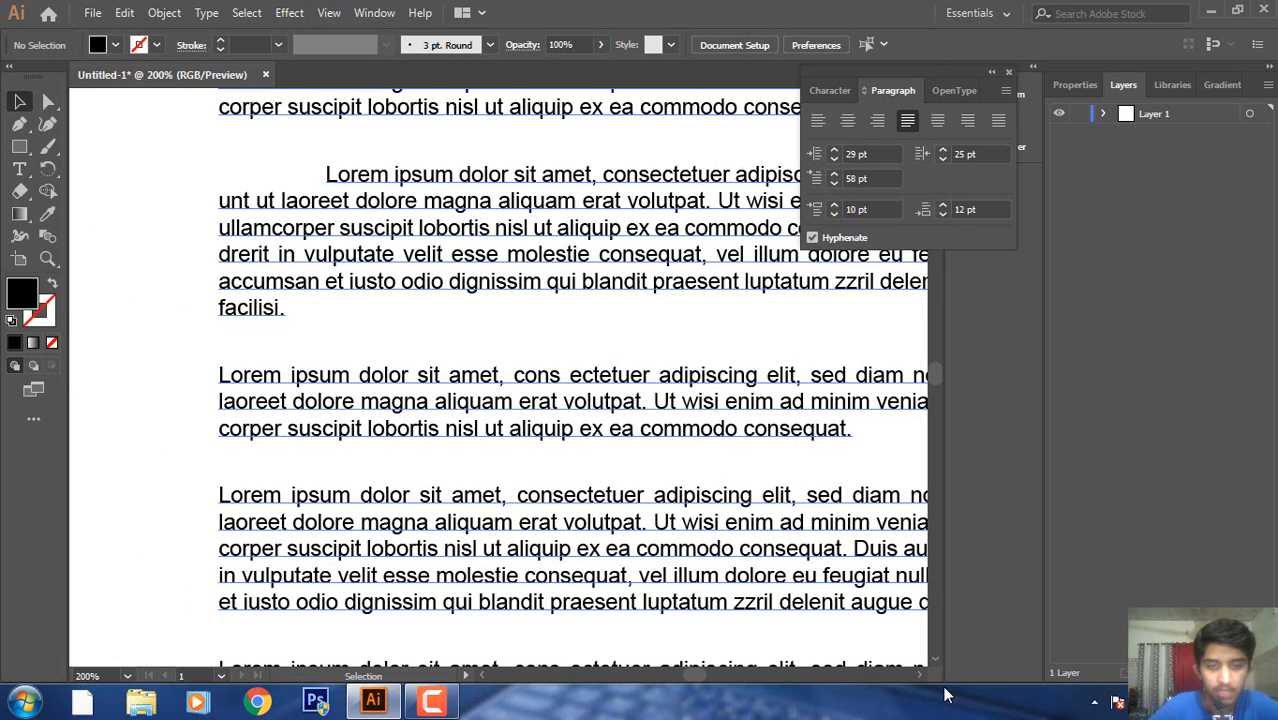
pyautogui.hscroll(3, 896, 602)
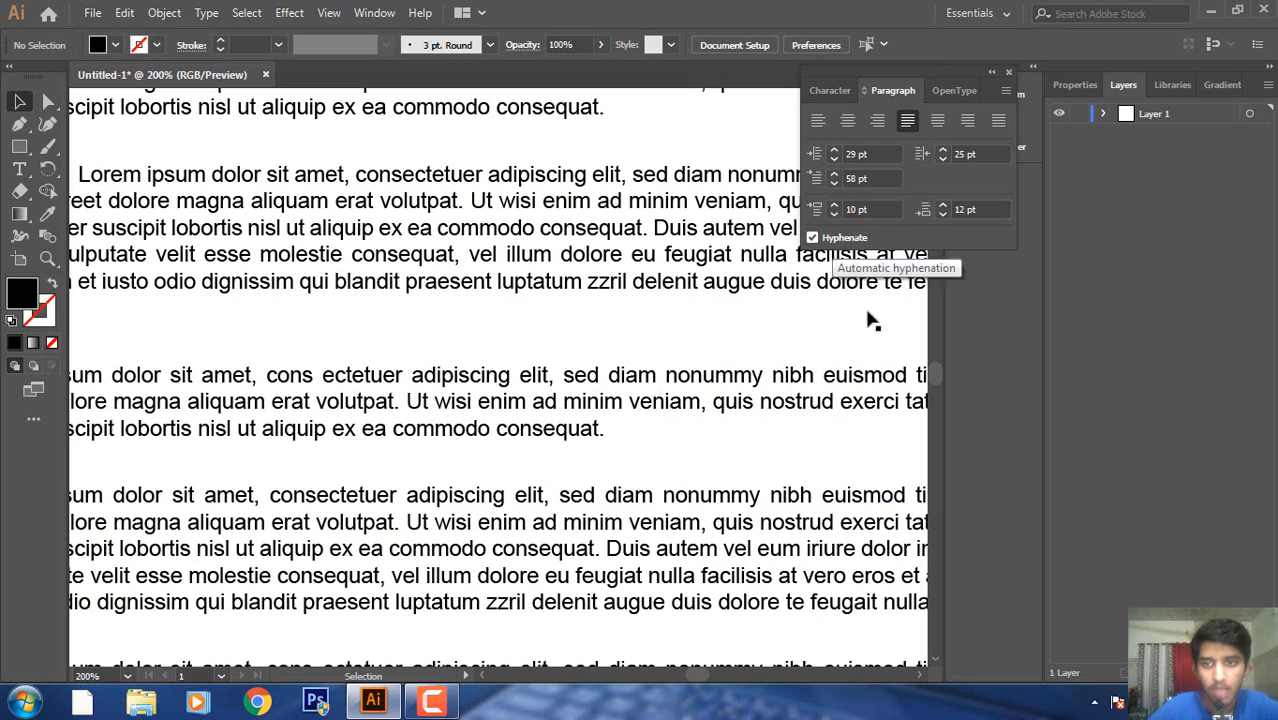
pyautogui.hscroll(3, 920, 684)
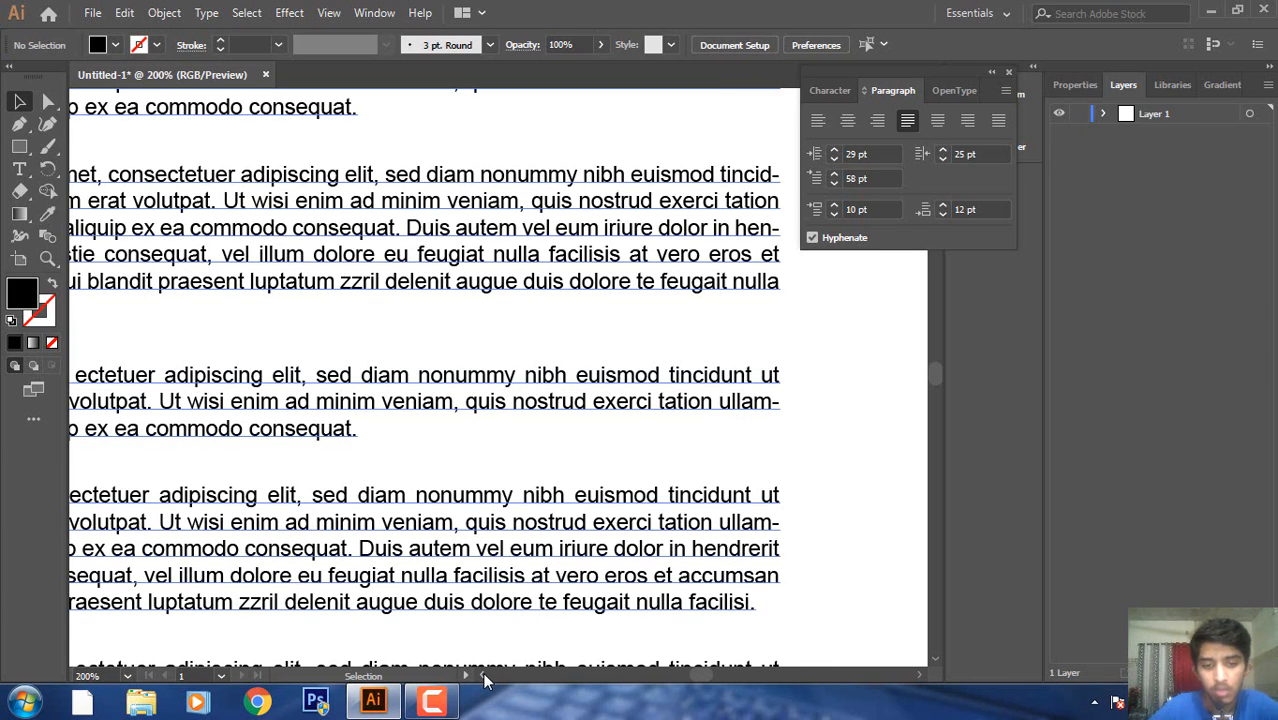
pyautogui.hscroll(-5, 485, 680)
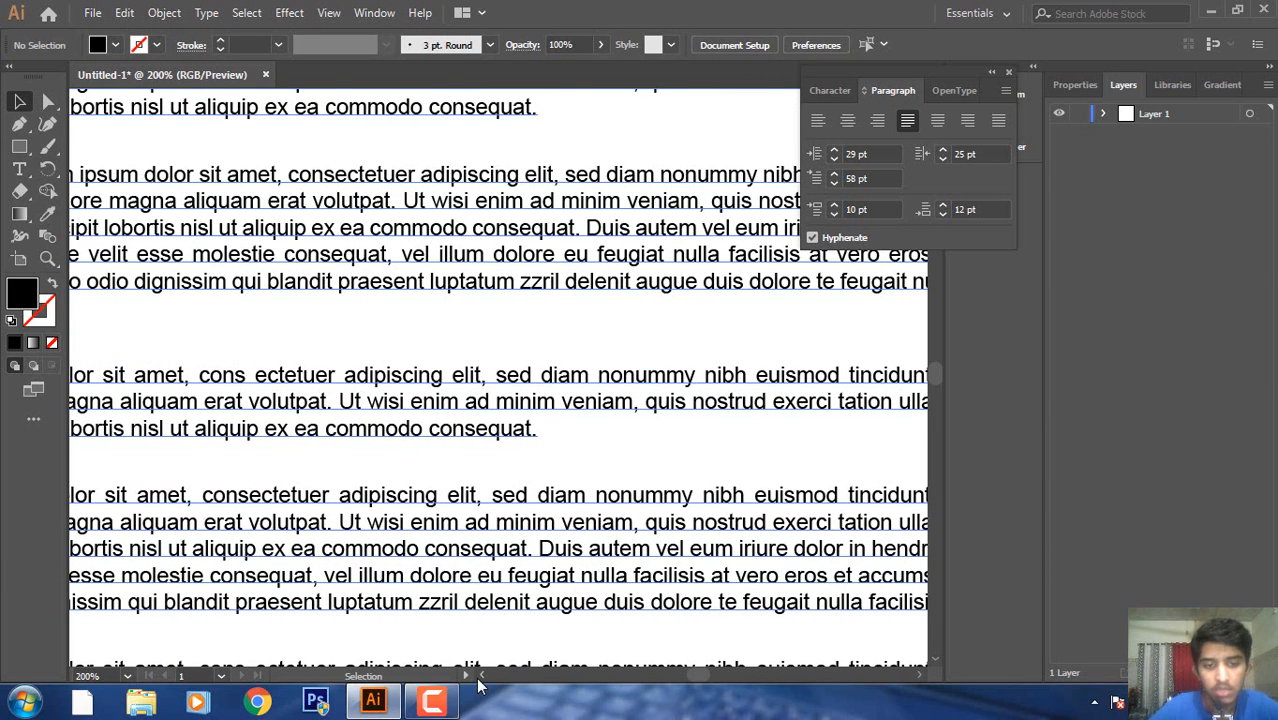
pyautogui.hscroll(-5, 470, 680)
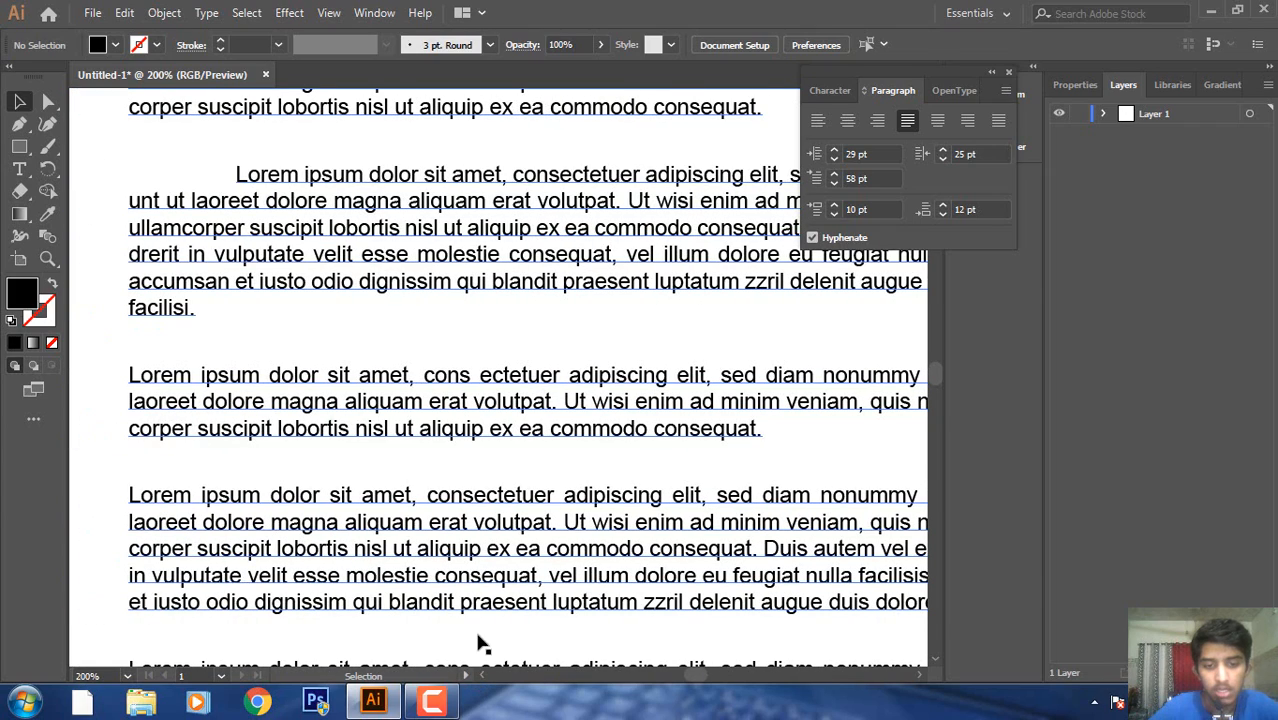
pyautogui.hscroll(-3, 485, 680)
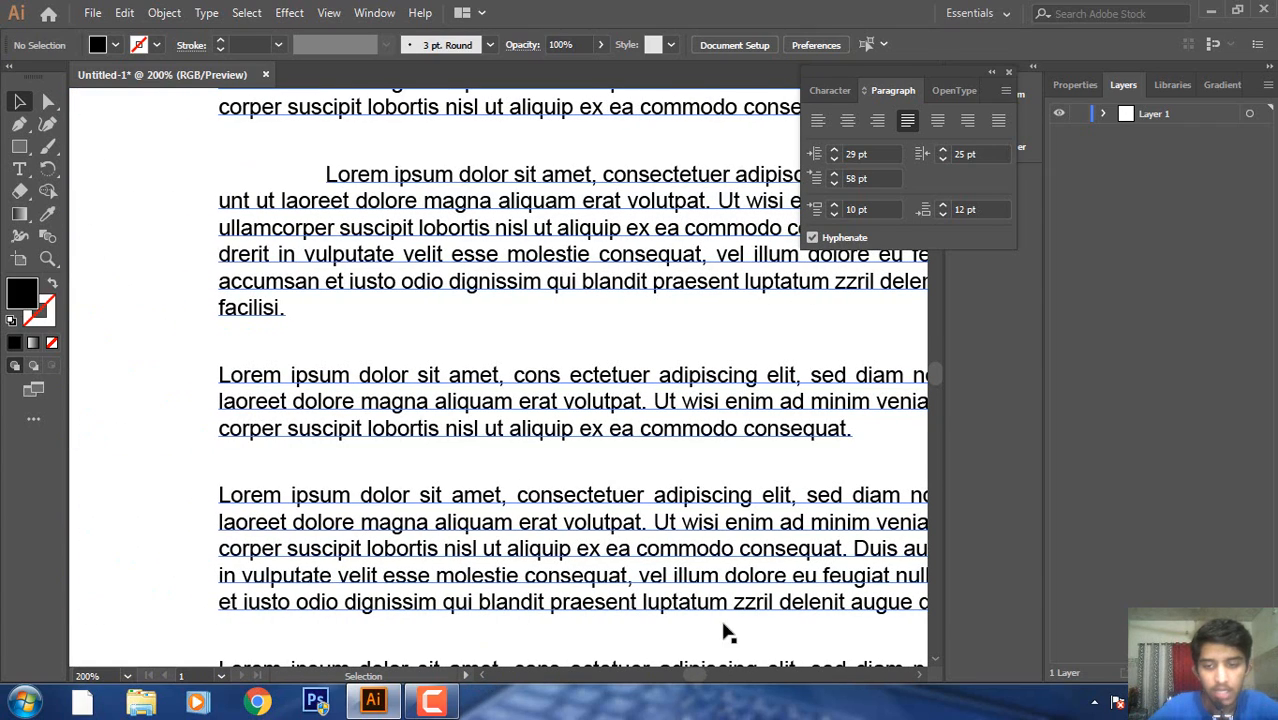
pyautogui.hscroll(4, 930, 680)
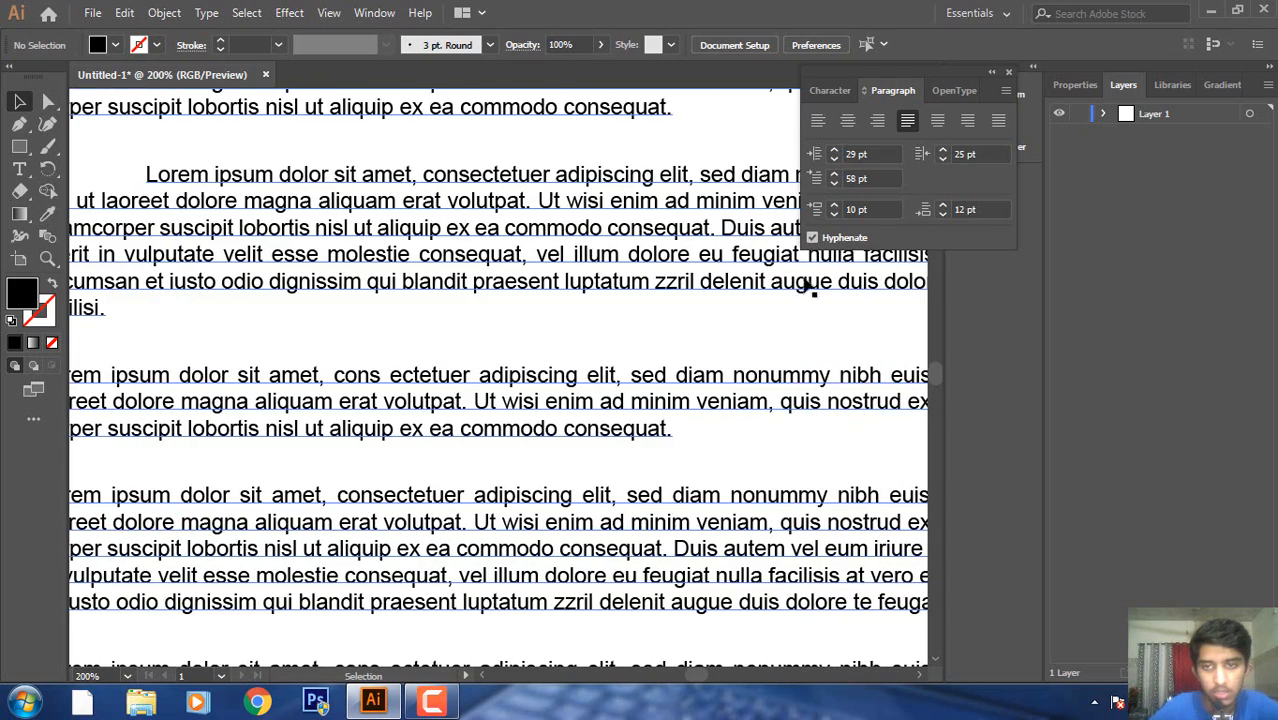
pyautogui.click(887, 578)
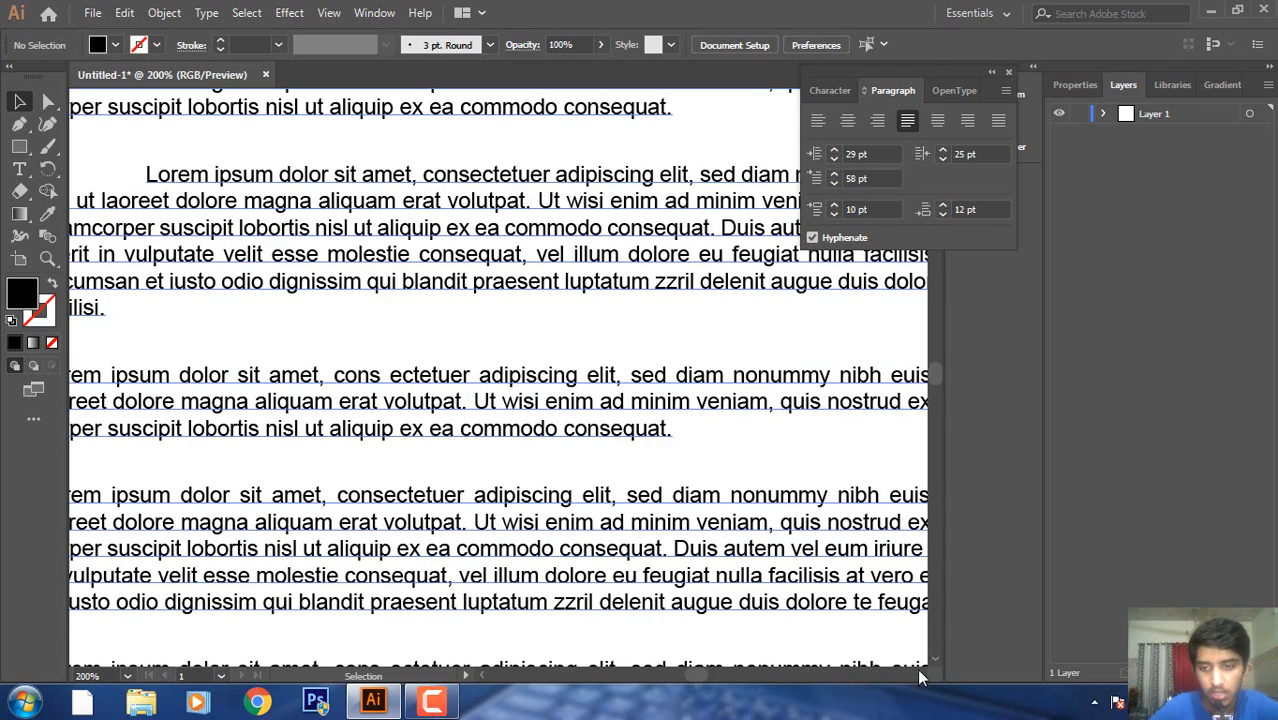
pyautogui.hscroll(5, 920, 676)
# Turn automatic hyphenation off for the selected text block, turn it back on, and deselect the block.
pyautogui.click(812, 238)
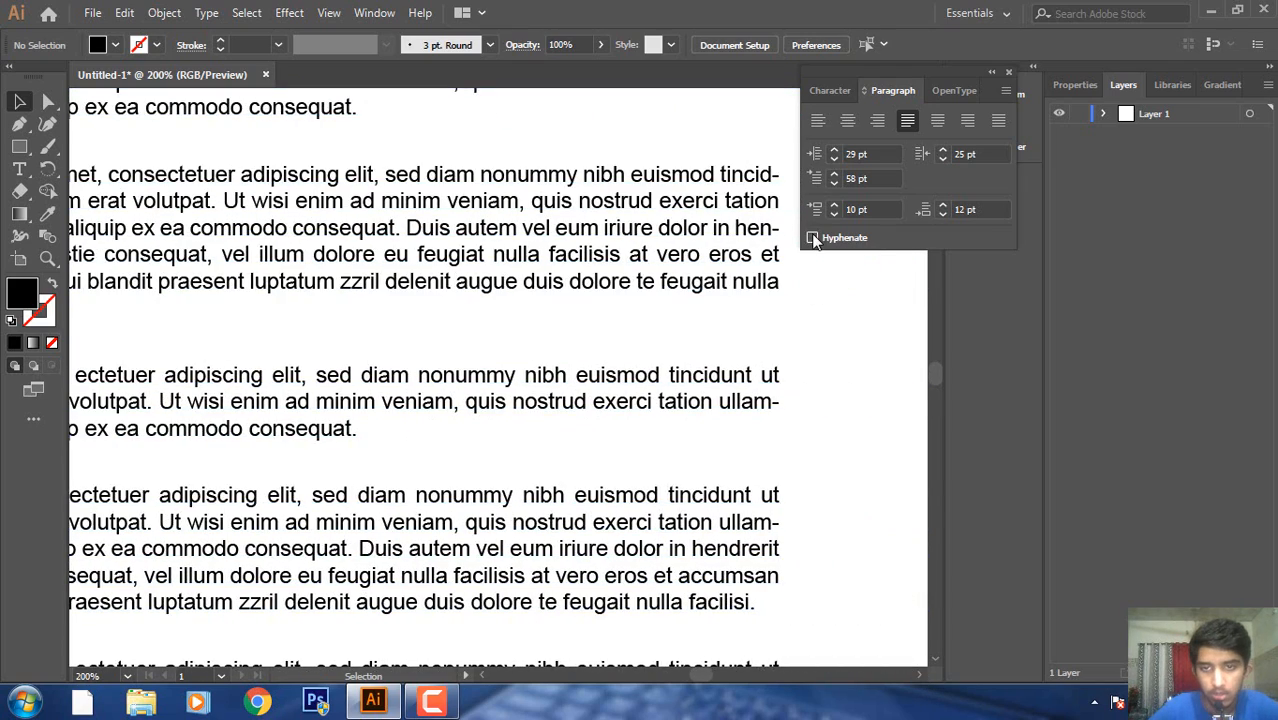
pyautogui.click(745, 205)
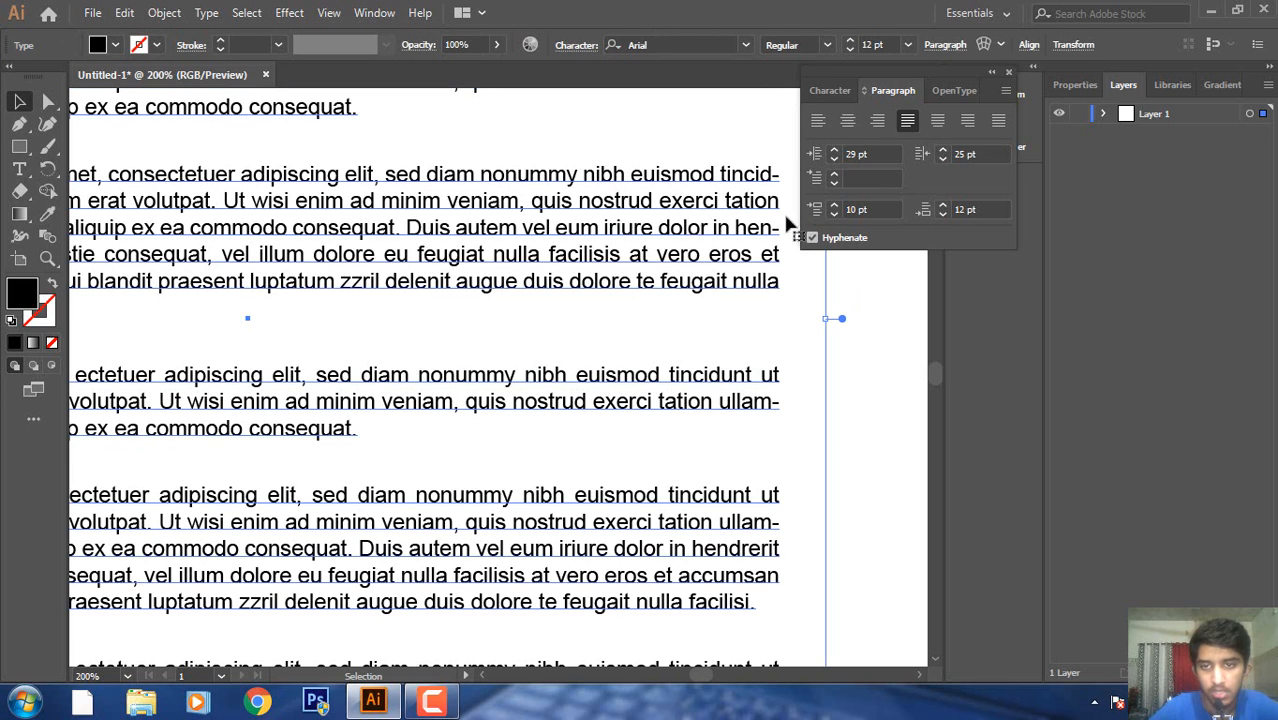
pyautogui.click(812, 238)
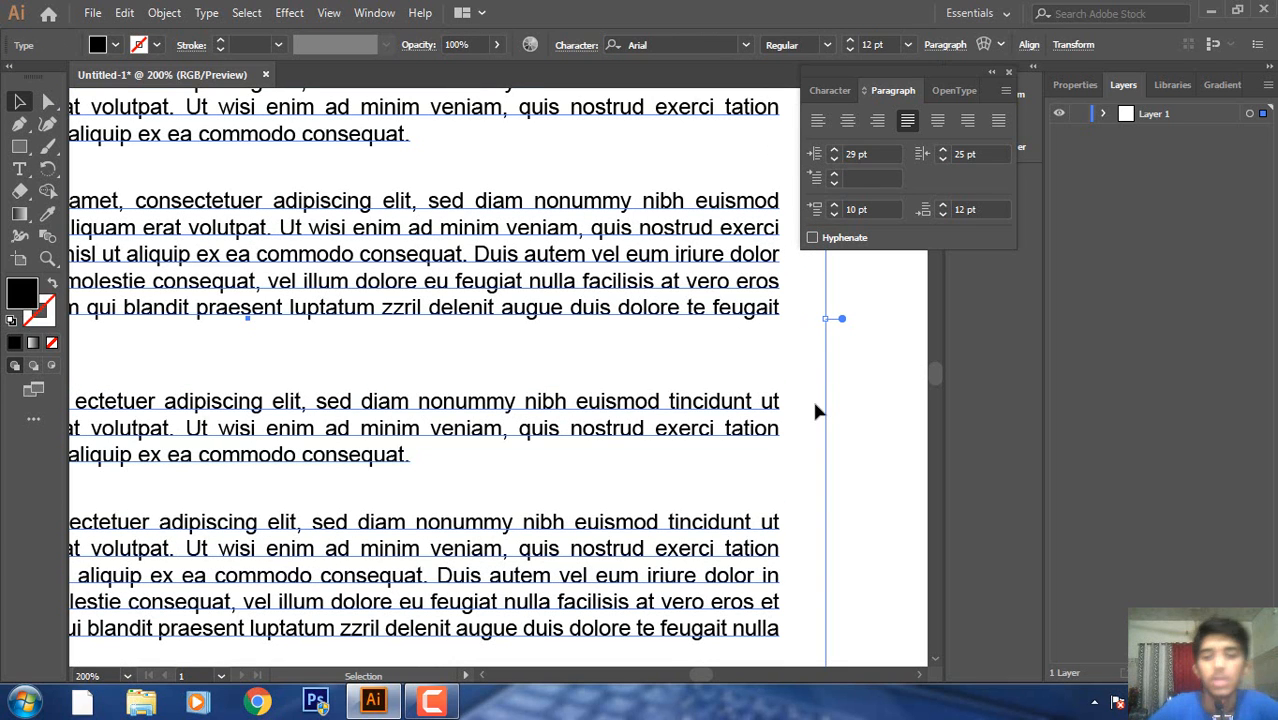
pyautogui.click(812, 239)
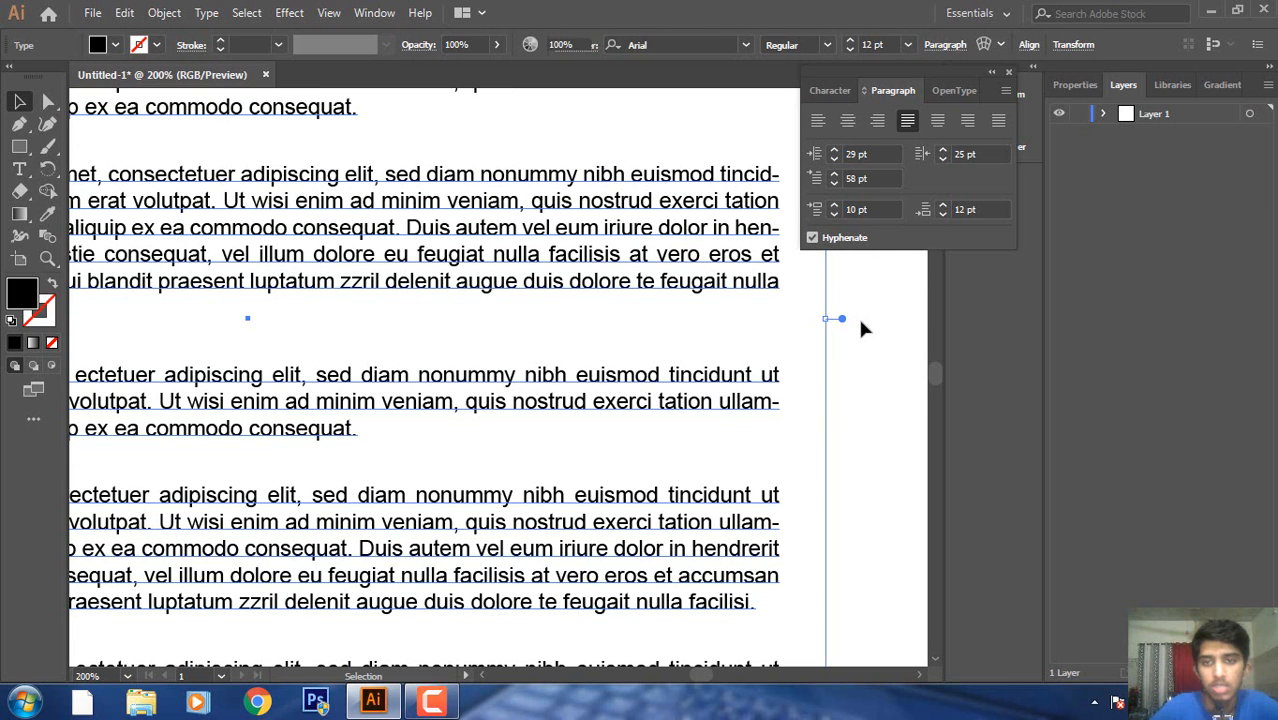
pyautogui.click(864, 328)
# Close the floating Character and Paragraph panel group and delete the Lorem ipsum text block from the artboard.
pyautogui.hotkey('ctrl', '-')
pyautogui.hotkey('ctrl', '-')
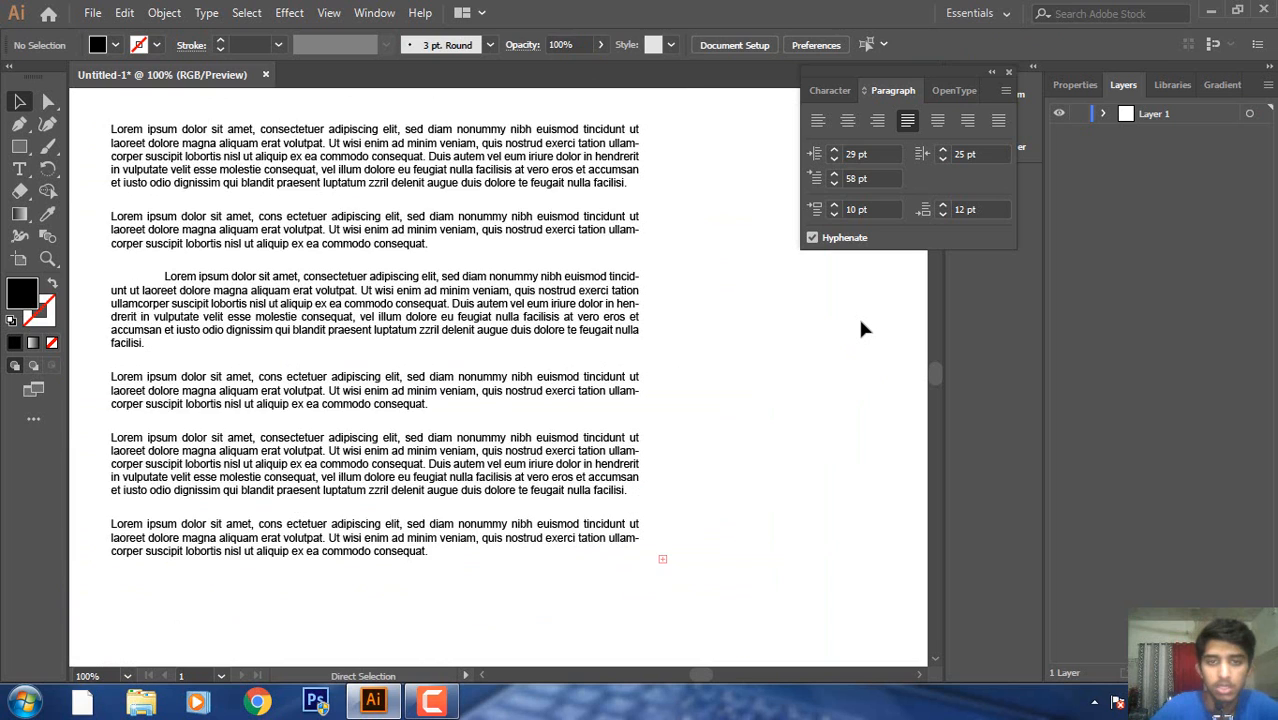
pyautogui.hotkey('ctrl', '-')
pyautogui.click(483, 677)
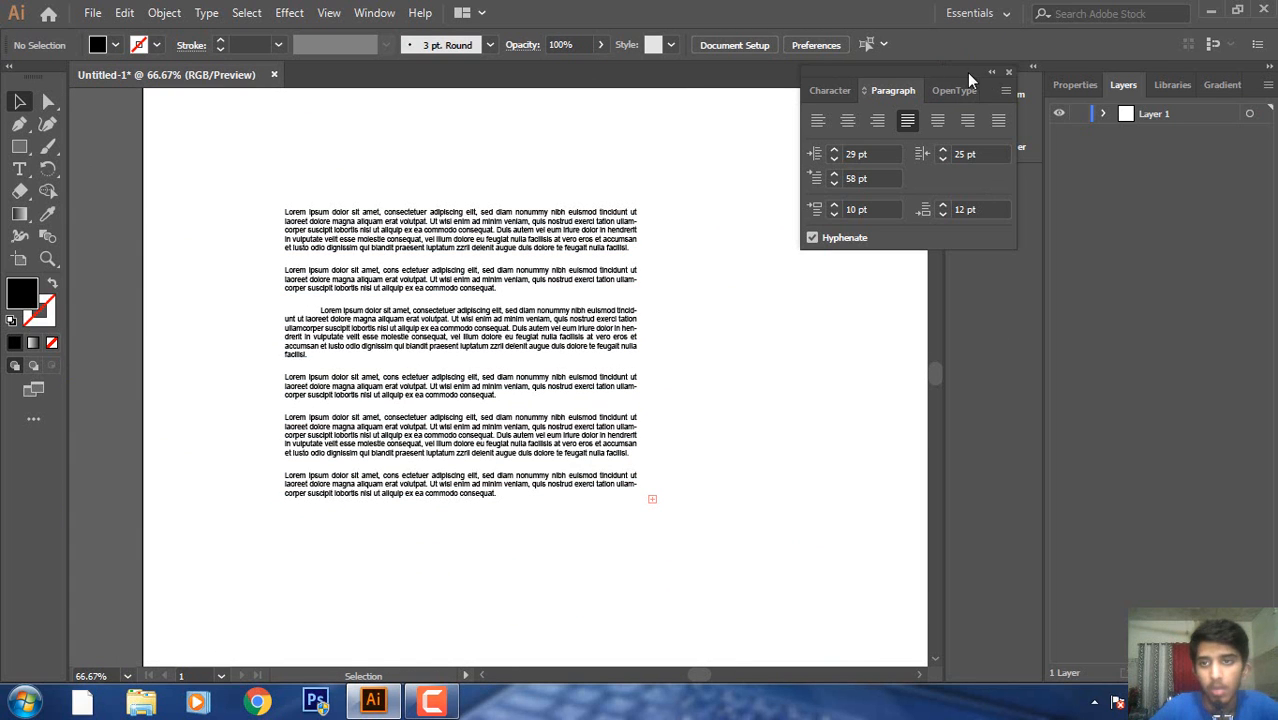
pyautogui.moveTo(966, 72); pyautogui.dragTo(871, 174)
pyautogui.click(735, 193)
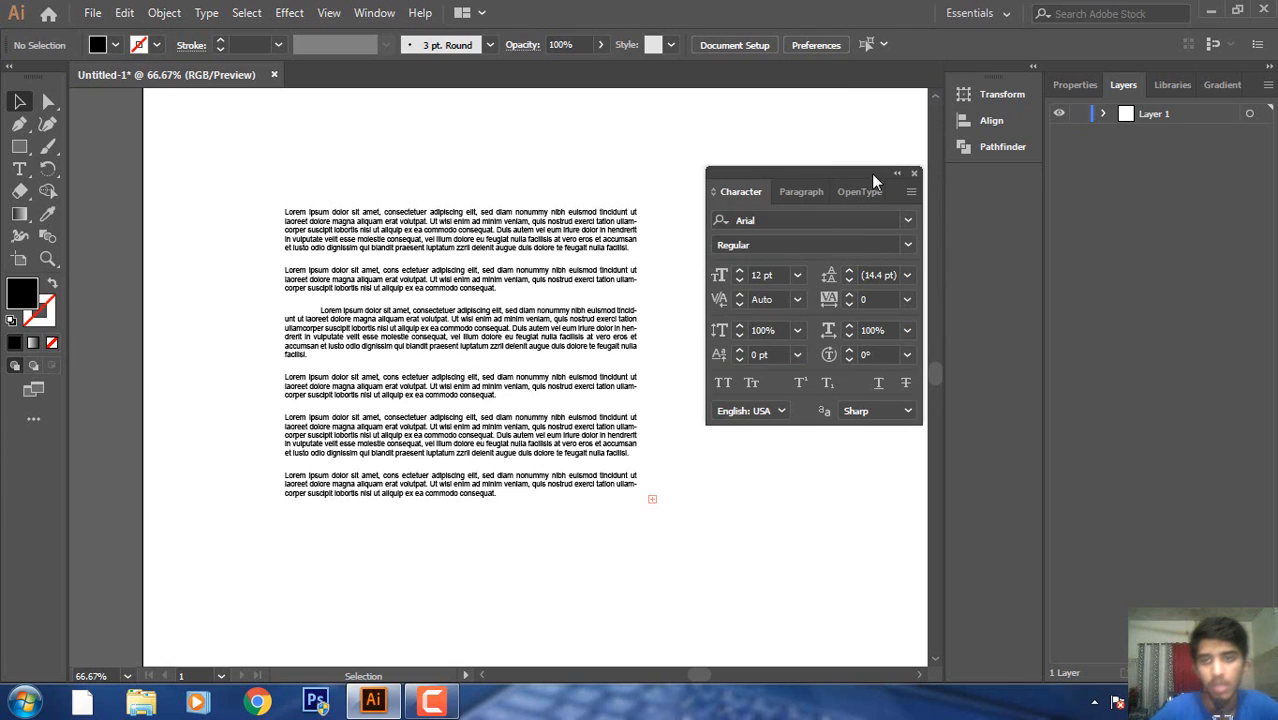
pyautogui.click(913, 173)
pyautogui.click(392, 262)
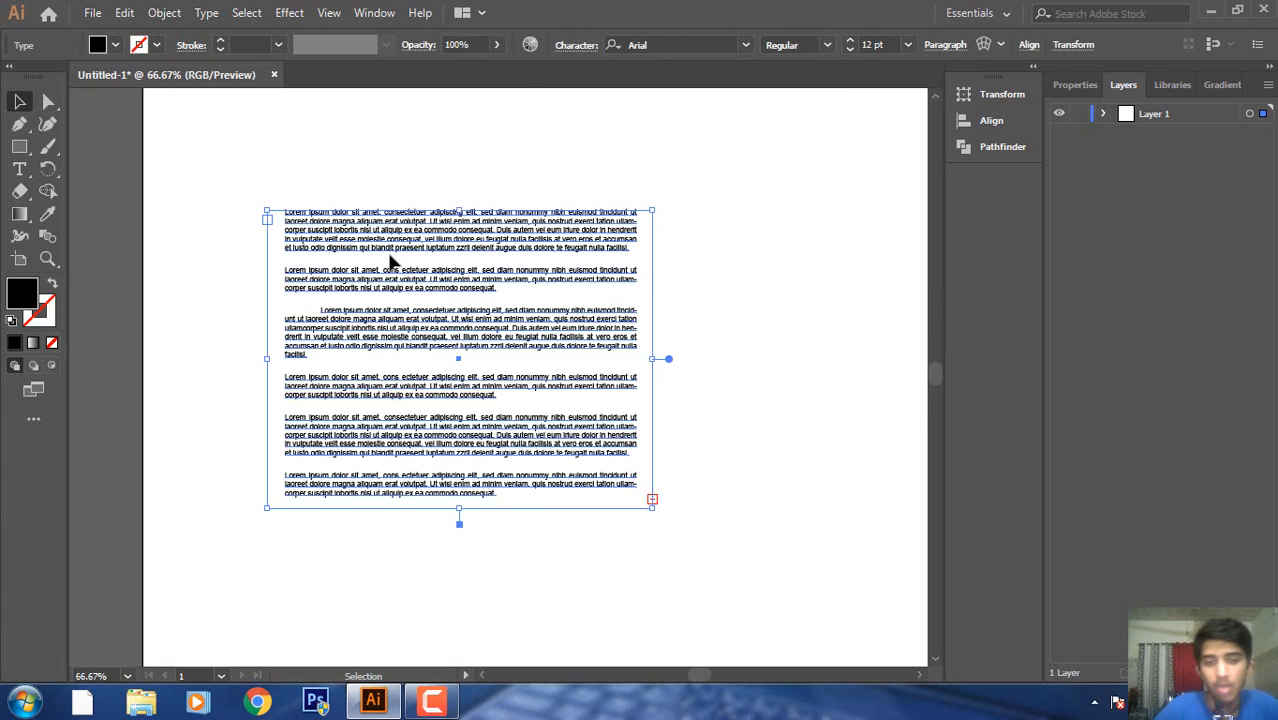
pyautogui.press('Delete')
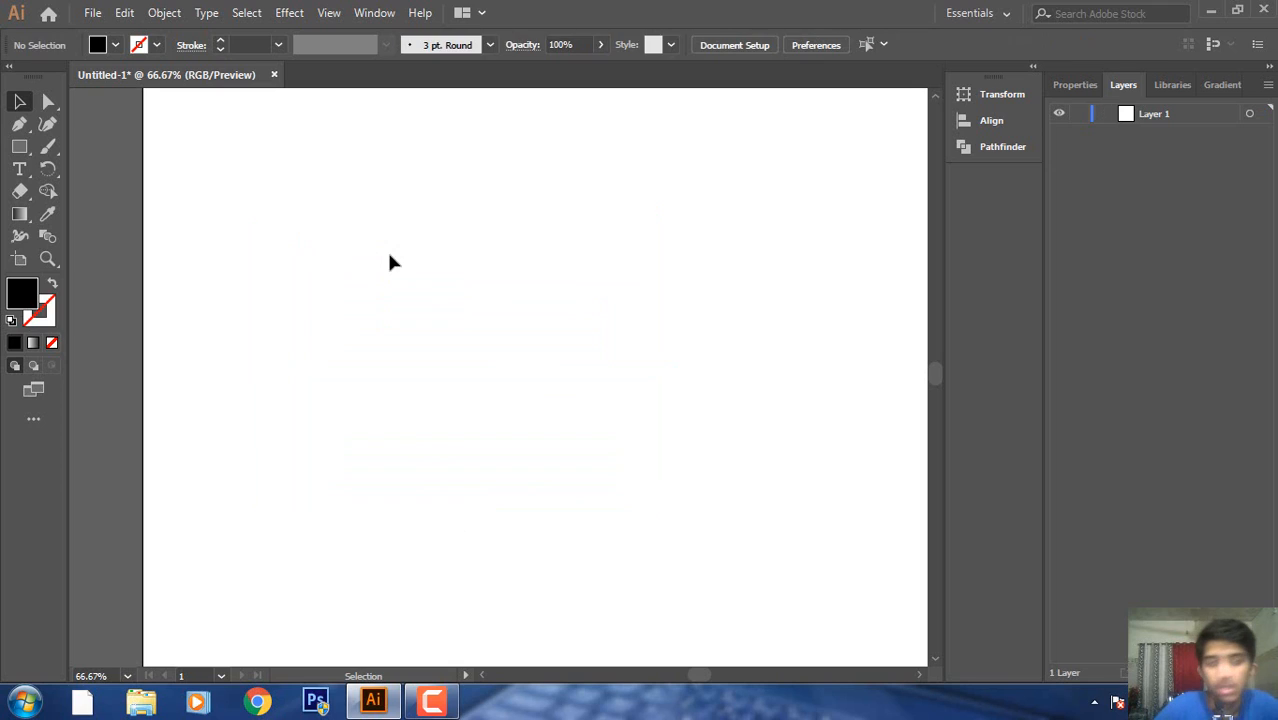
# View the Type tool's variants, including as a detached floating palette, and close that palette again.
pyautogui.click(19, 168)
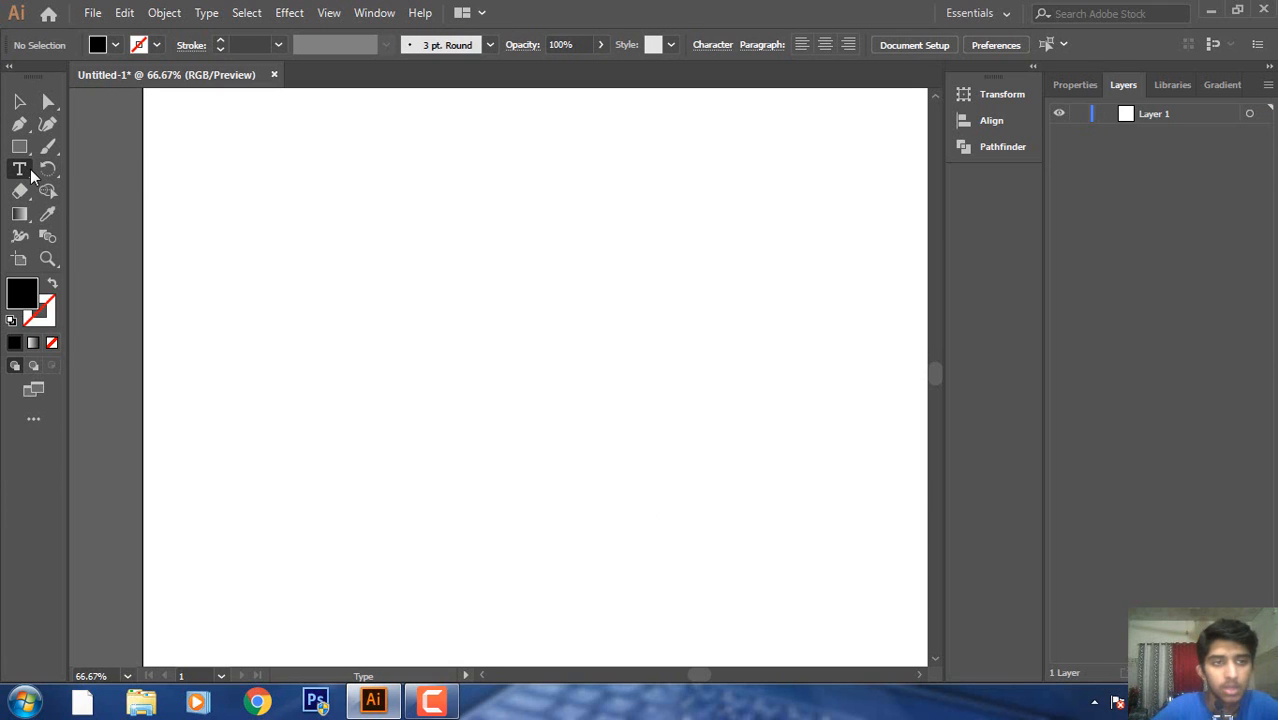
pyautogui.click(31, 175)
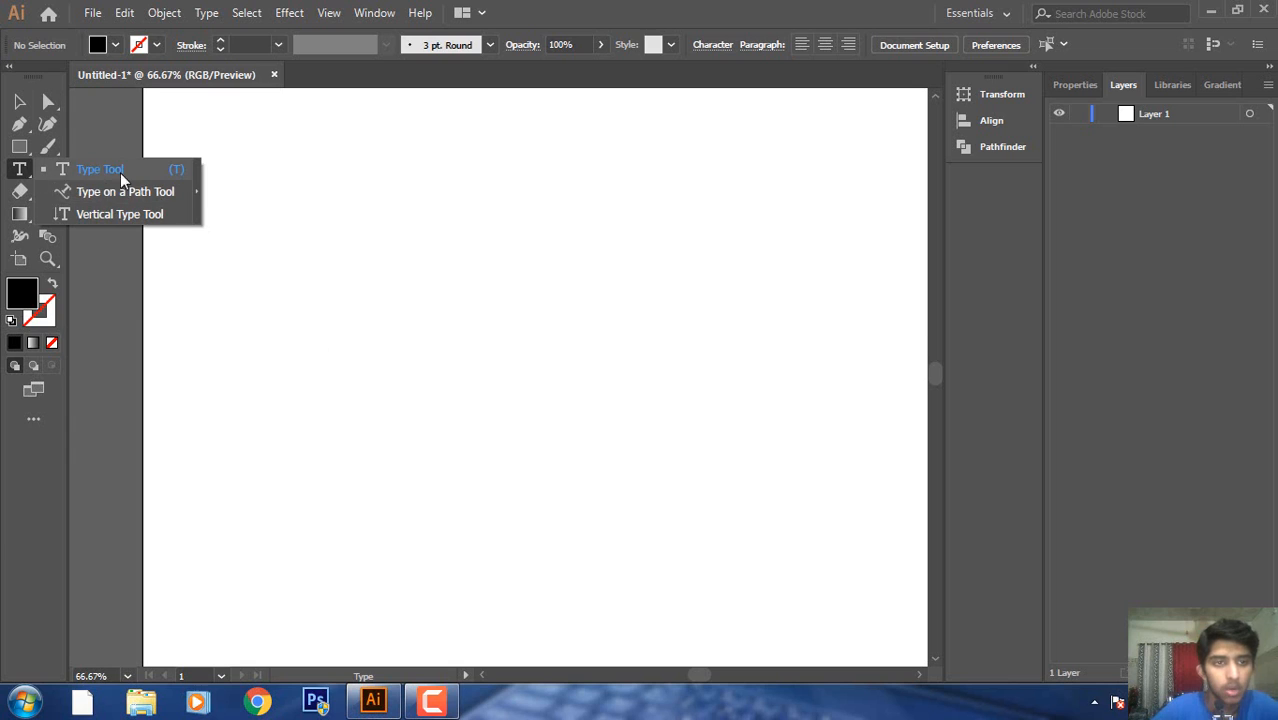
pyautogui.click(195, 191)
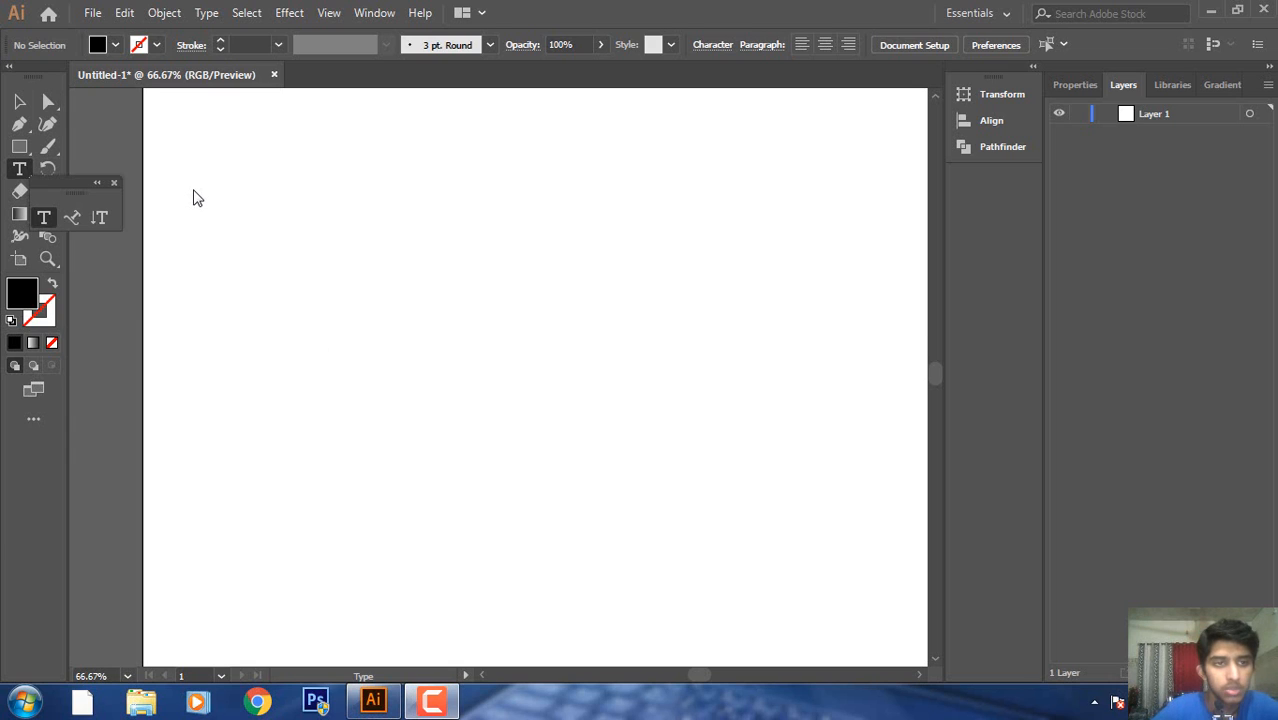
pyautogui.click(111, 184)
pyautogui.click(14, 172)
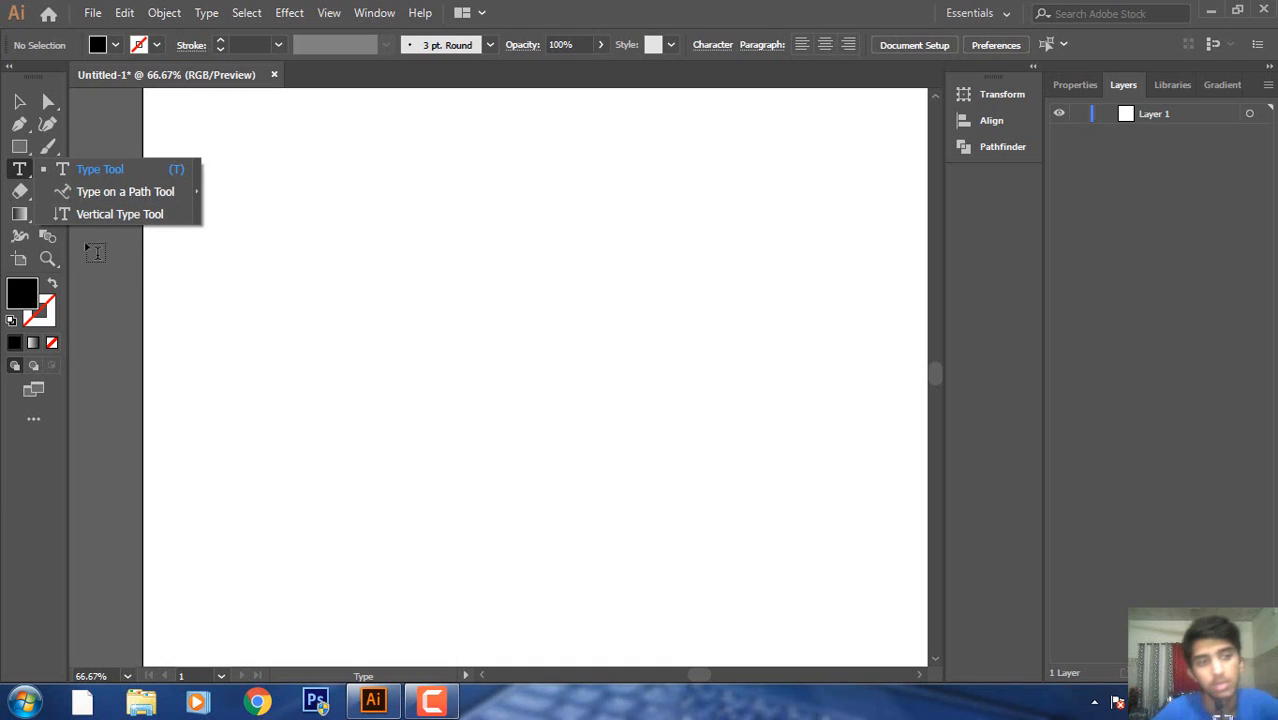
pyautogui.click(16, 167)
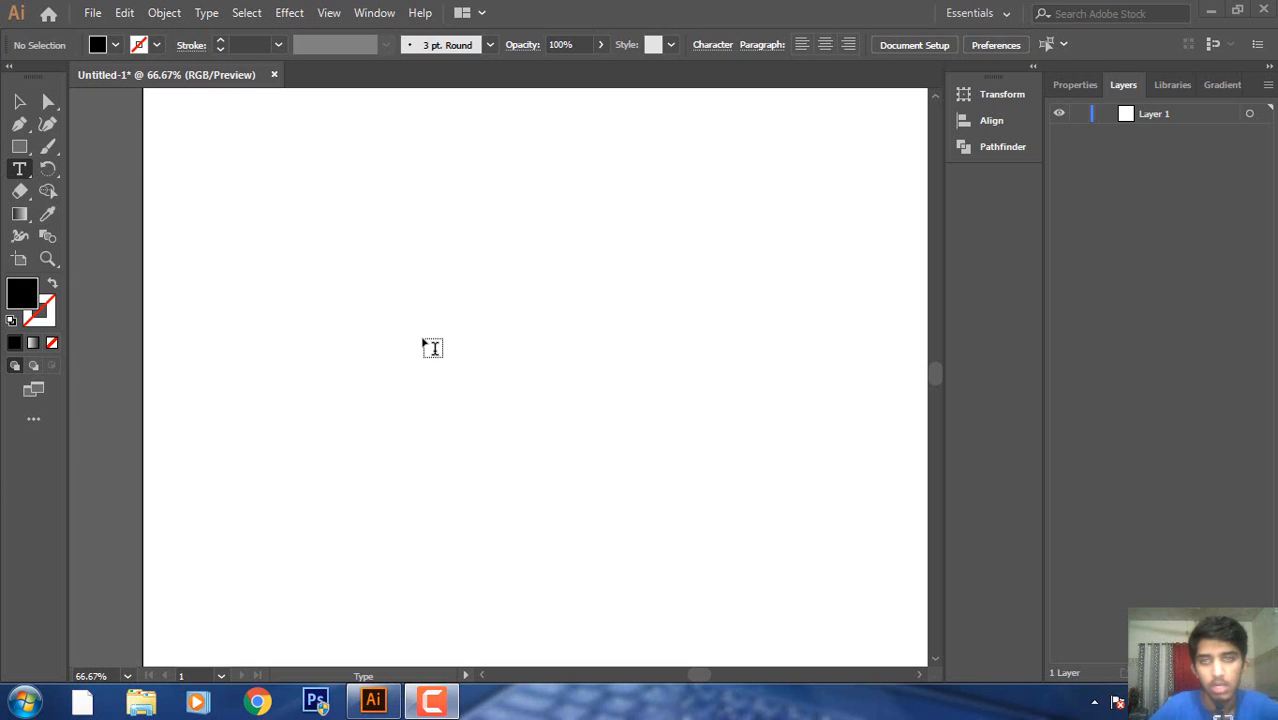
# Switch to the Selection tool and show the empty artboard at 50% zoom.
pyautogui.click(20, 103)
pyautogui.hotkey('ctrl', '-')
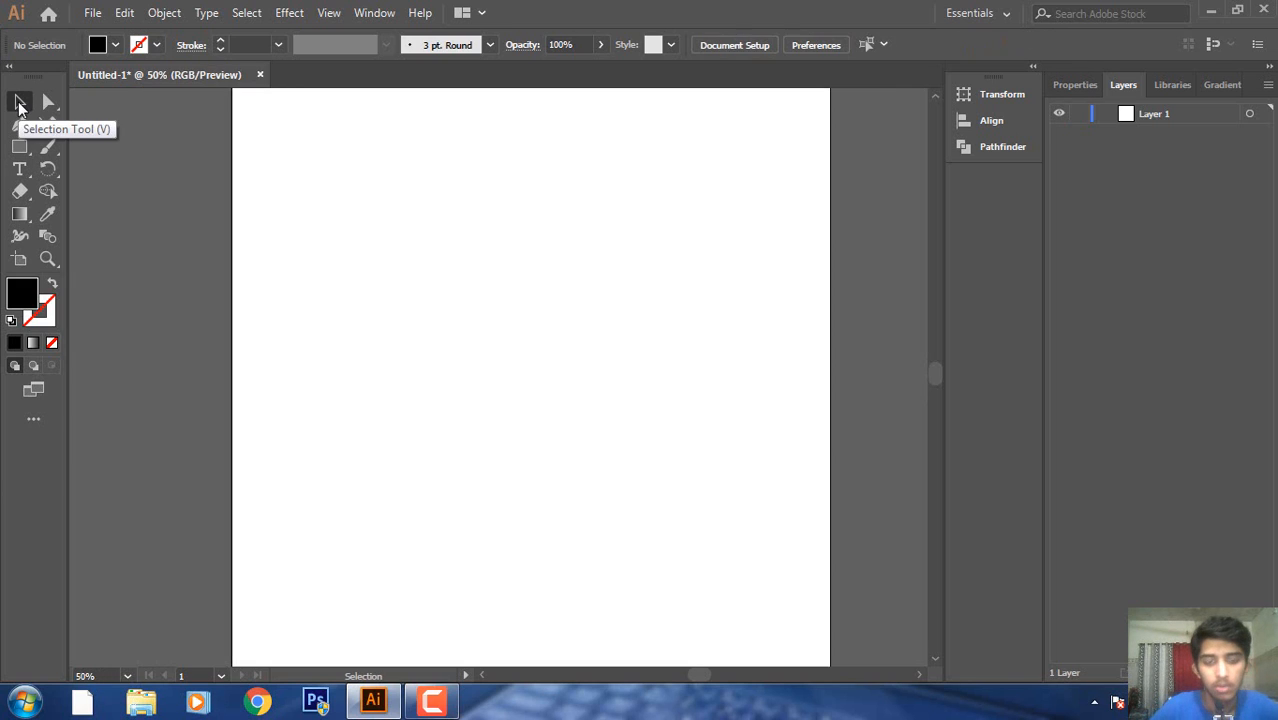